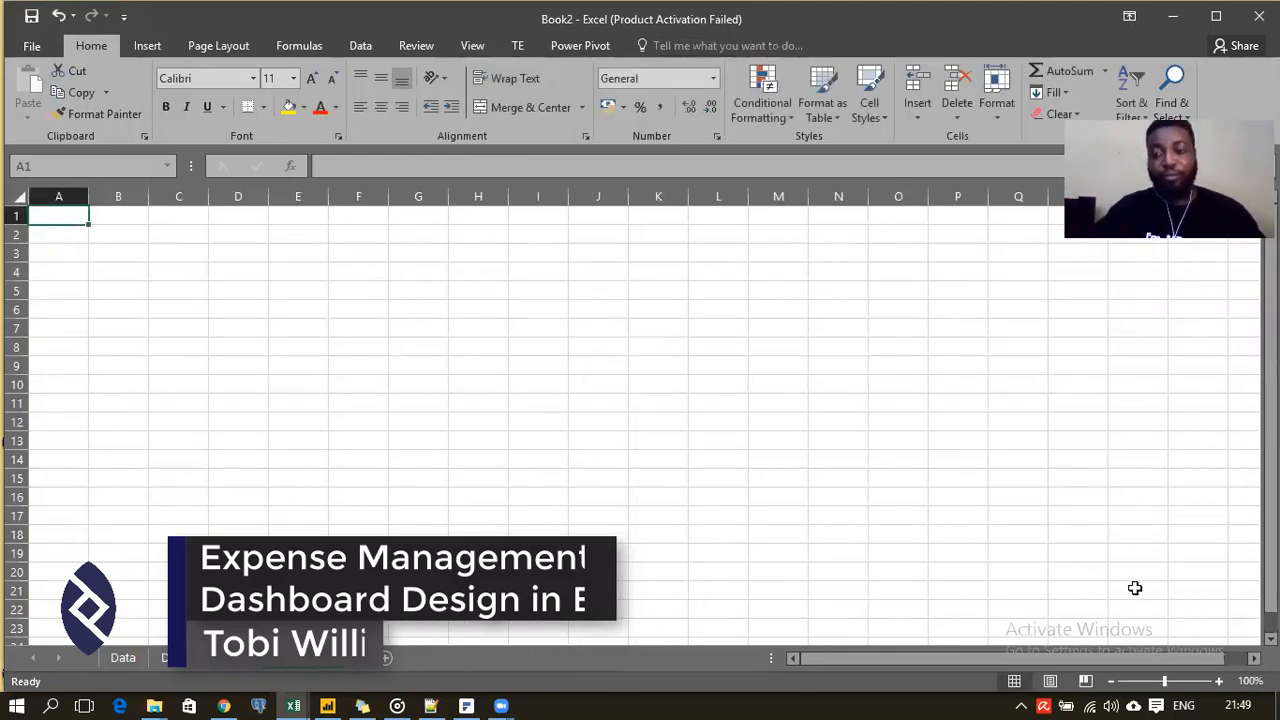
# Step: Zoom the Dashboard sheet out to 80%
pyautogui.click(1110, 684)
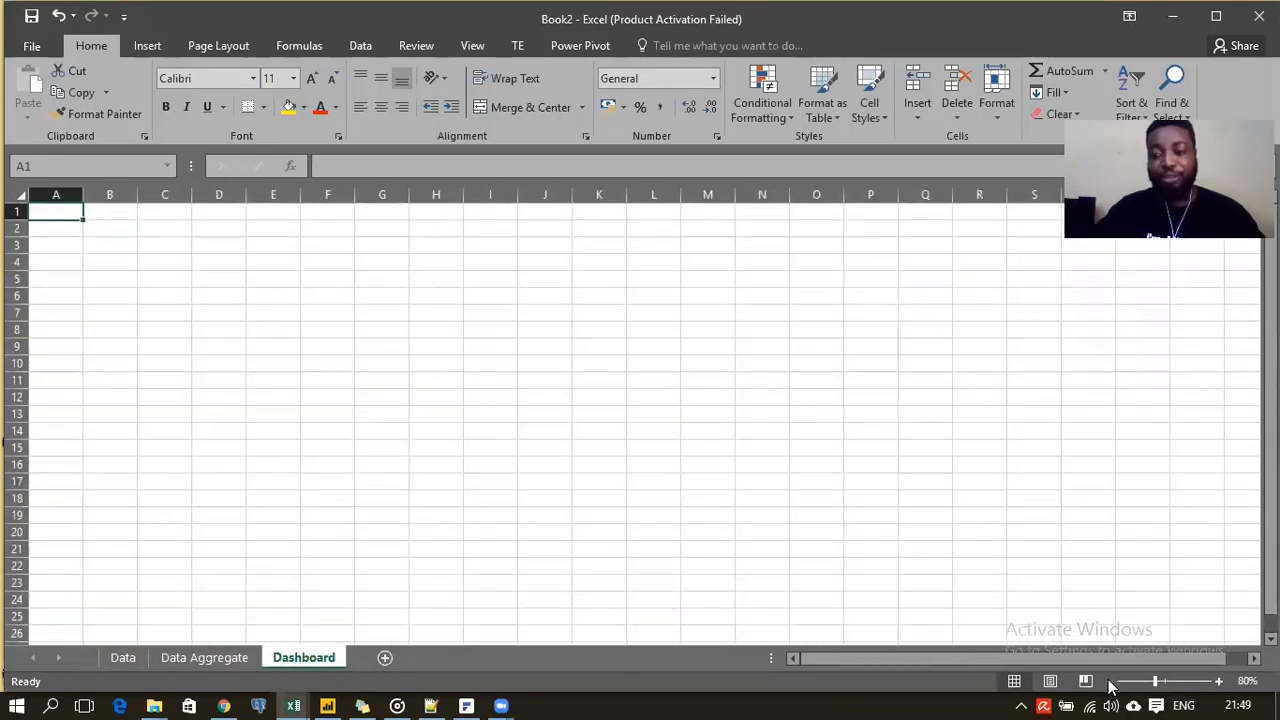
pyautogui.click(1110, 684)
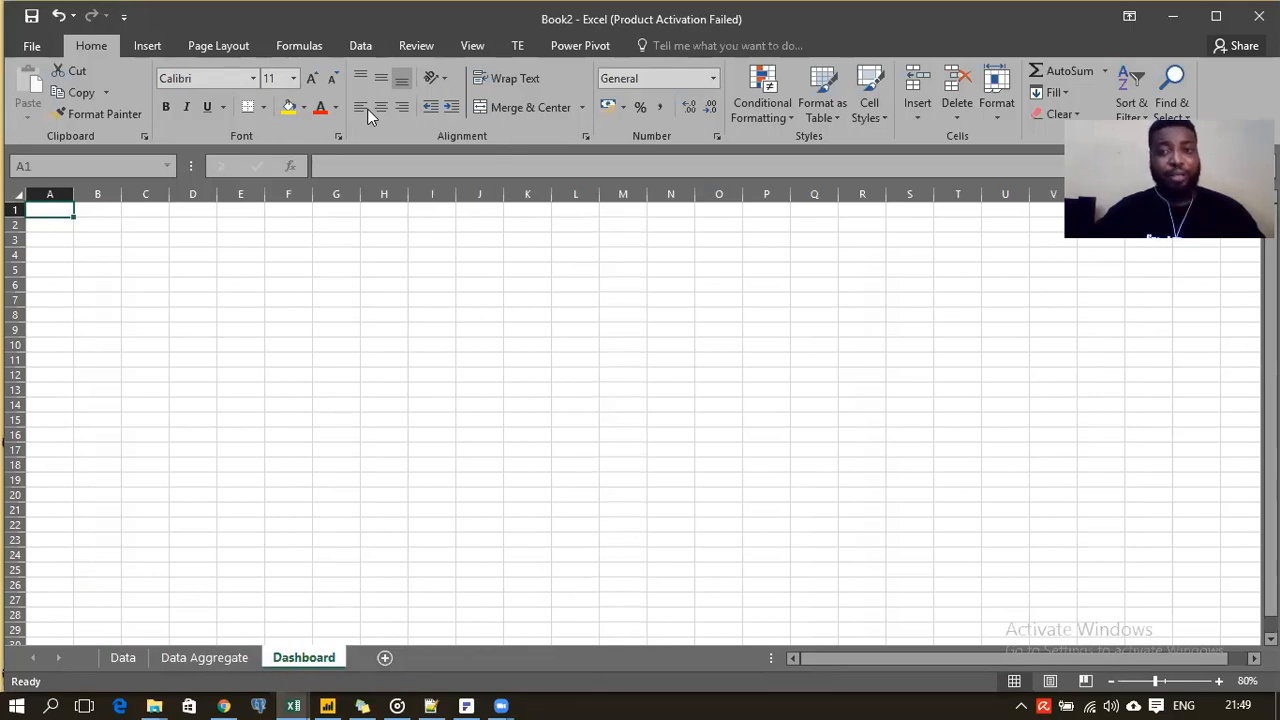
pyautogui.click(221, 49)
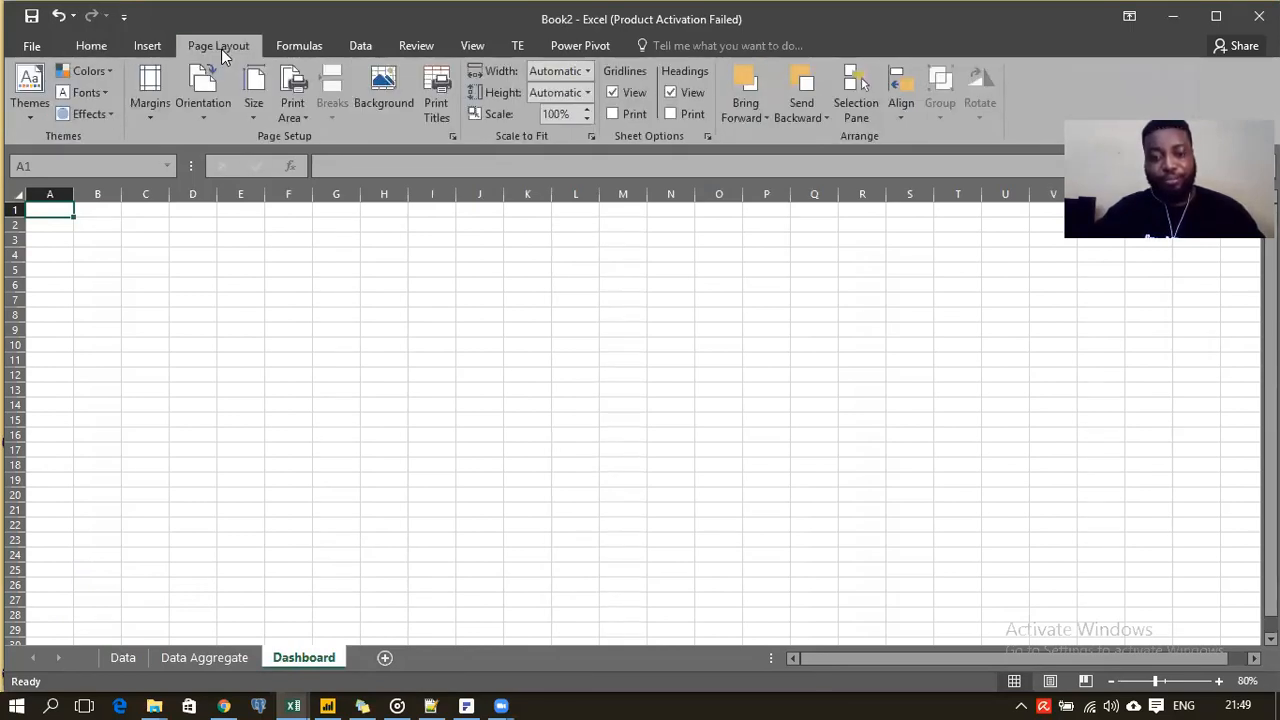
pyautogui.click(551, 656)
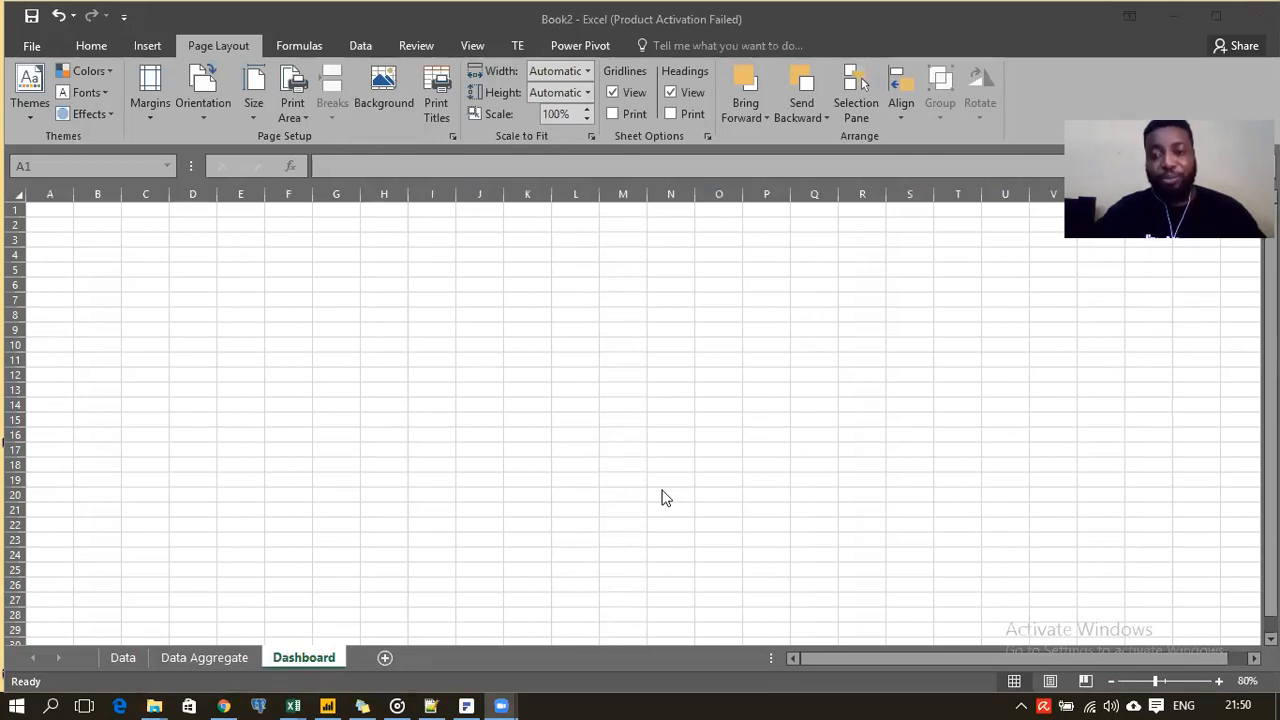
# Step: Rename the single-value Sum of Amount pivot table on the Data Aggregate sheet as TotalAmount
pyautogui.click(202, 660)
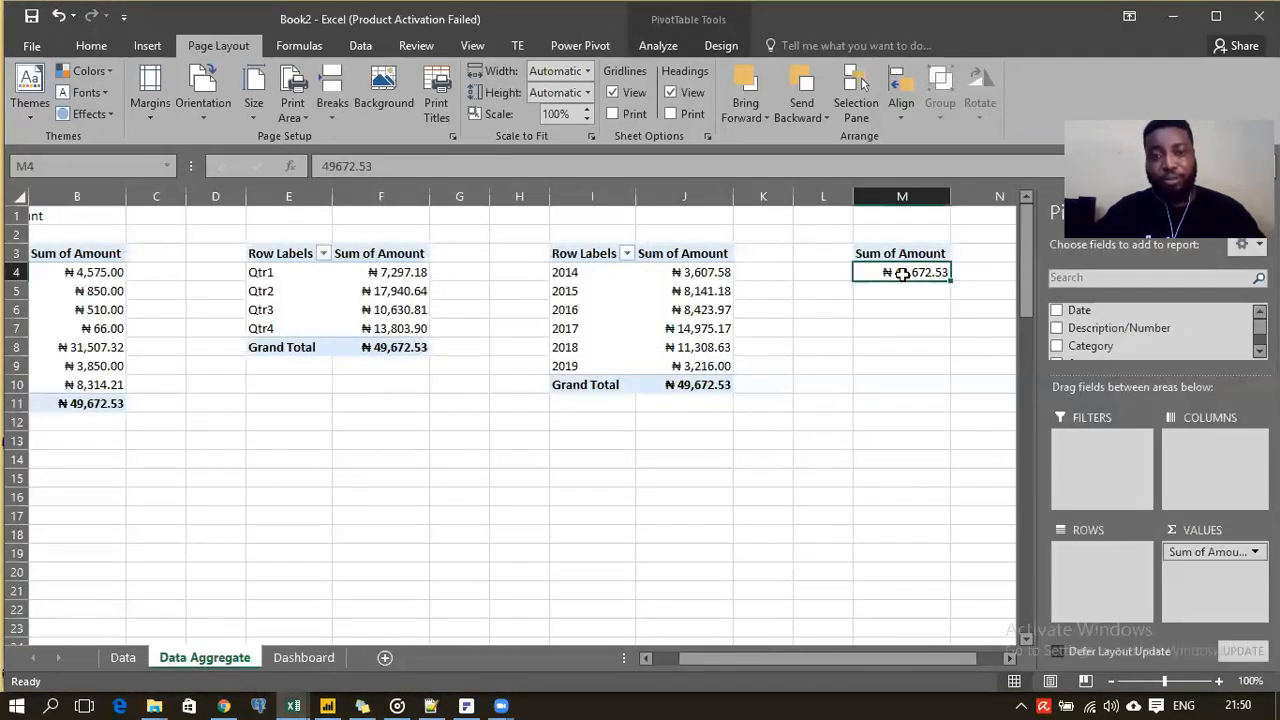
pyautogui.click(662, 46)
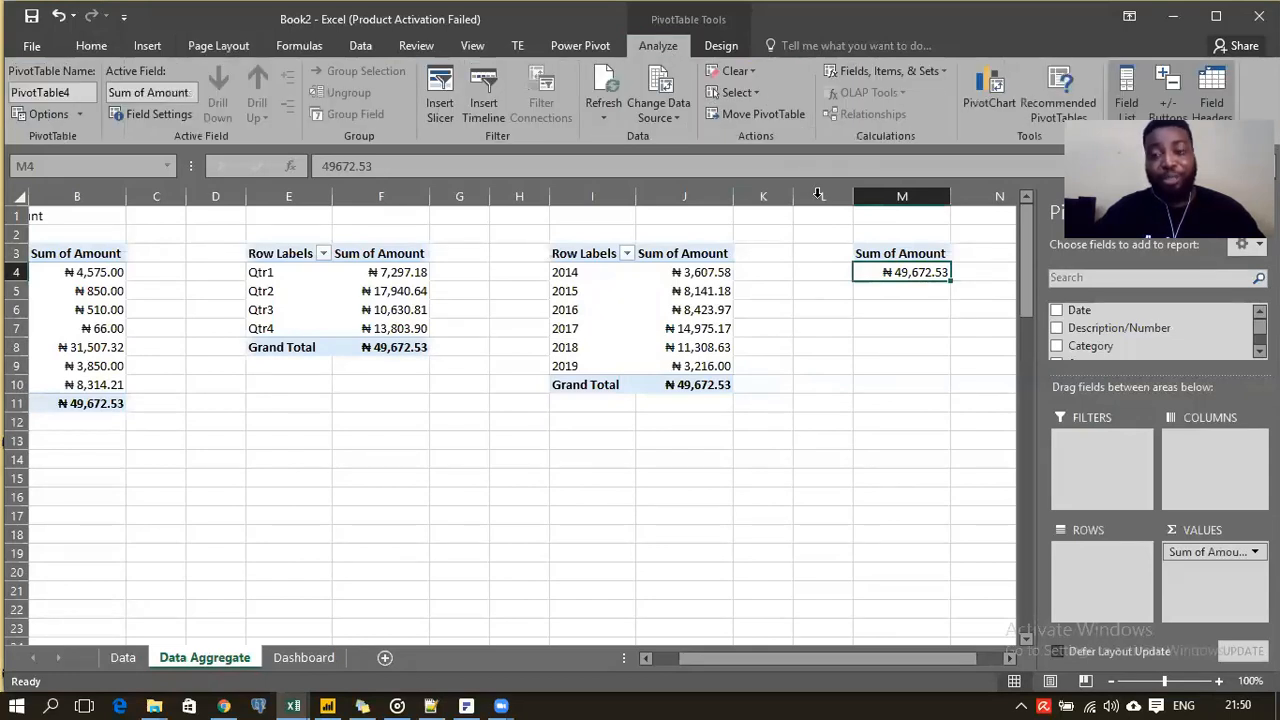
pyautogui.click(870, 254)
pyautogui.moveTo(870, 254); pyautogui.dragTo(903, 270)
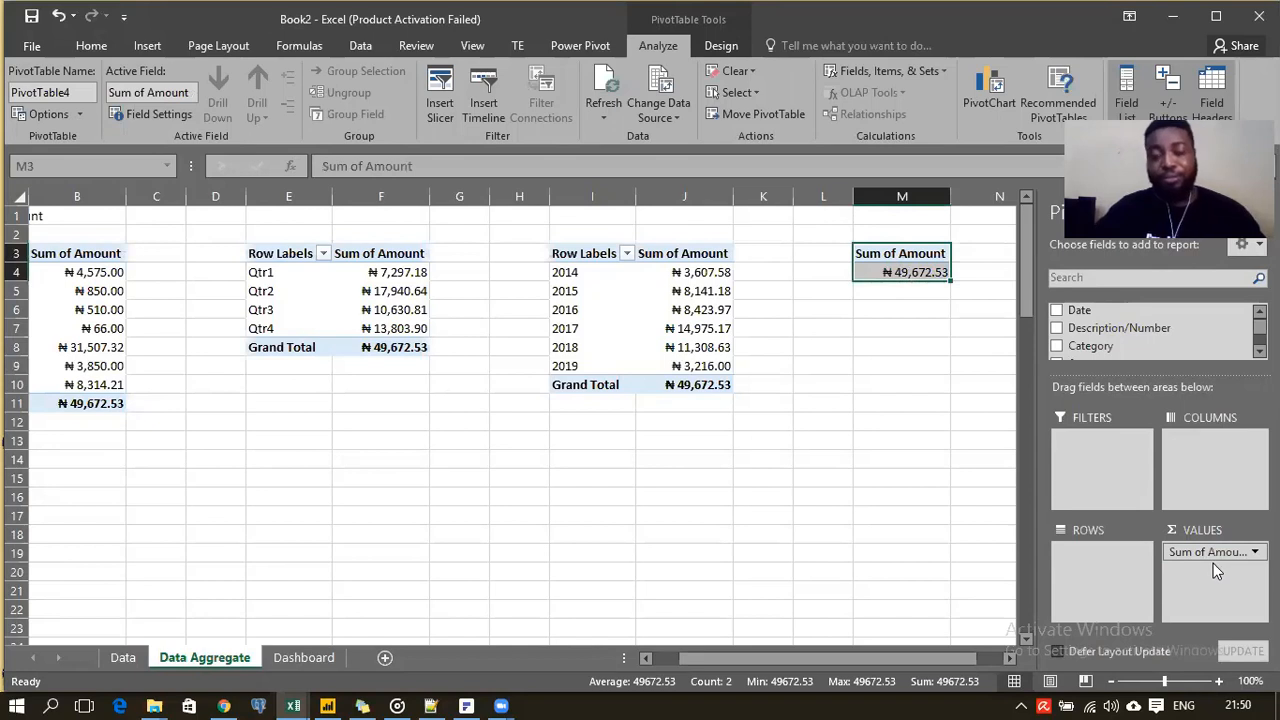
pyautogui.click(70, 93)
pyautogui.write('T')
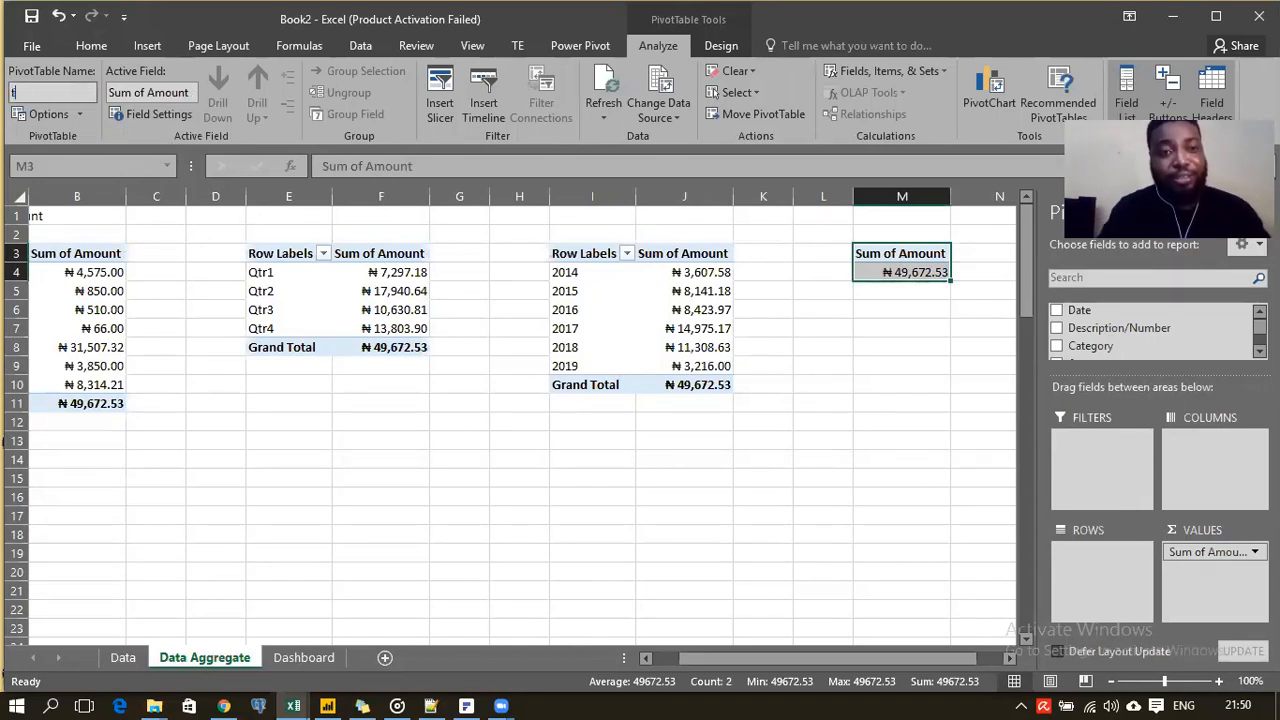
pyautogui.write('otalAmount')
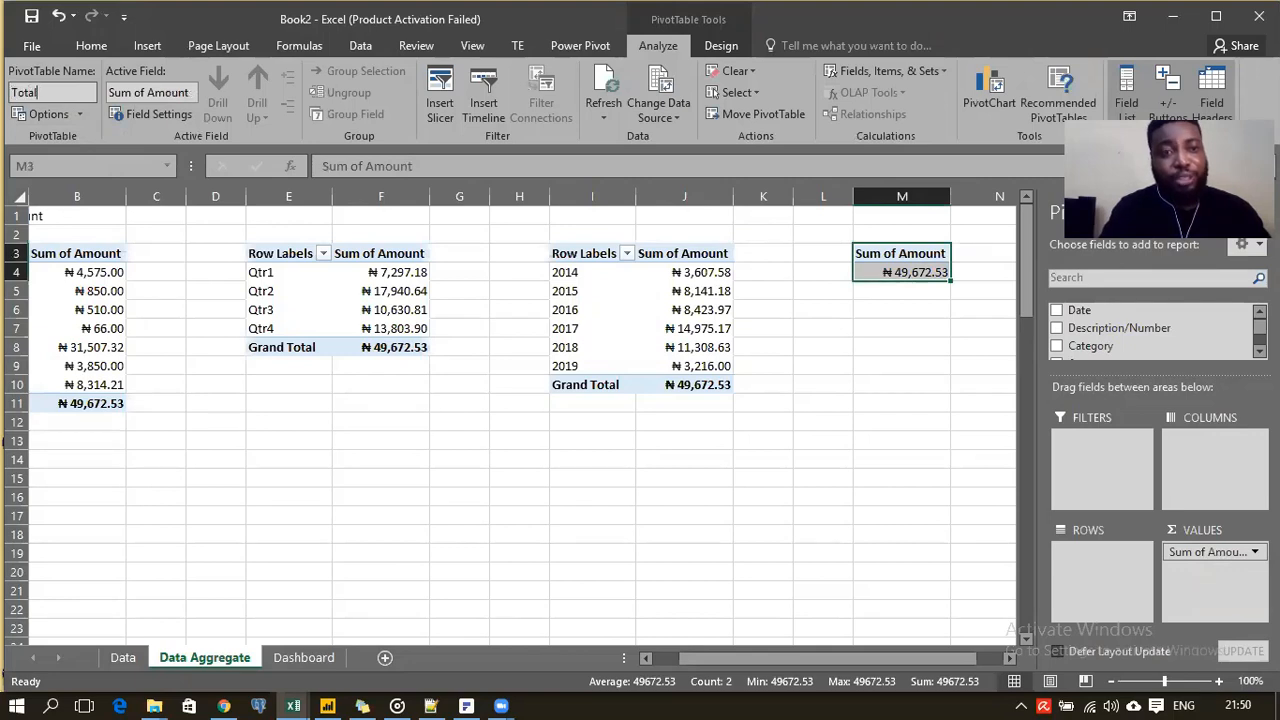
pyautogui.press('Return')
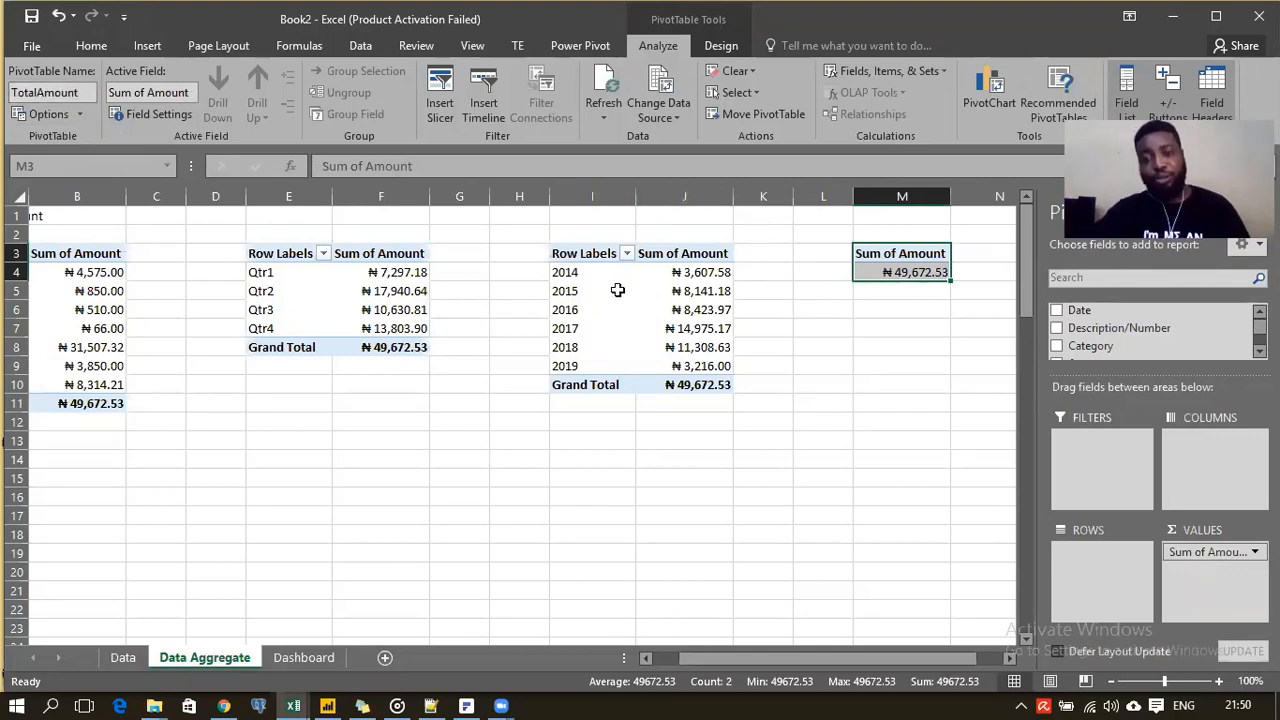
# Step: Check the names assigned to the category, quarter, year and total pivot tables
pyautogui.click(581, 291)
pyautogui.click(320, 292)
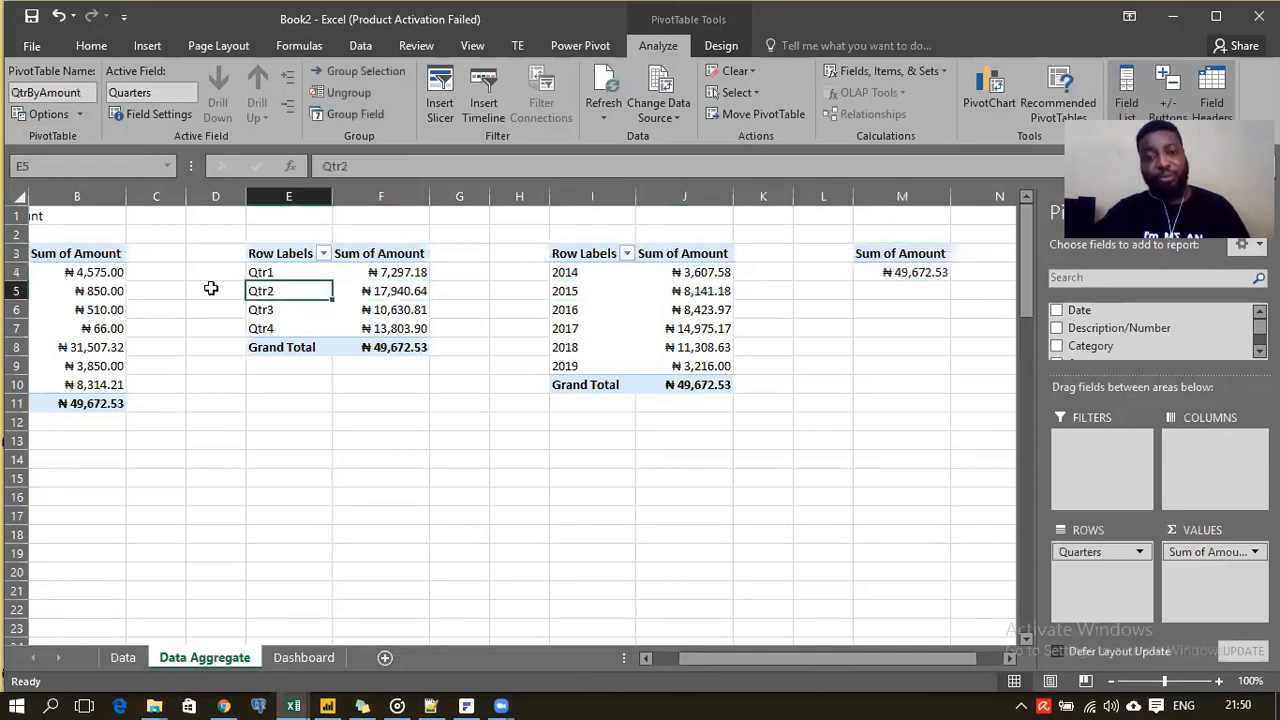
pyautogui.click(64, 293)
pyautogui.click(299, 284)
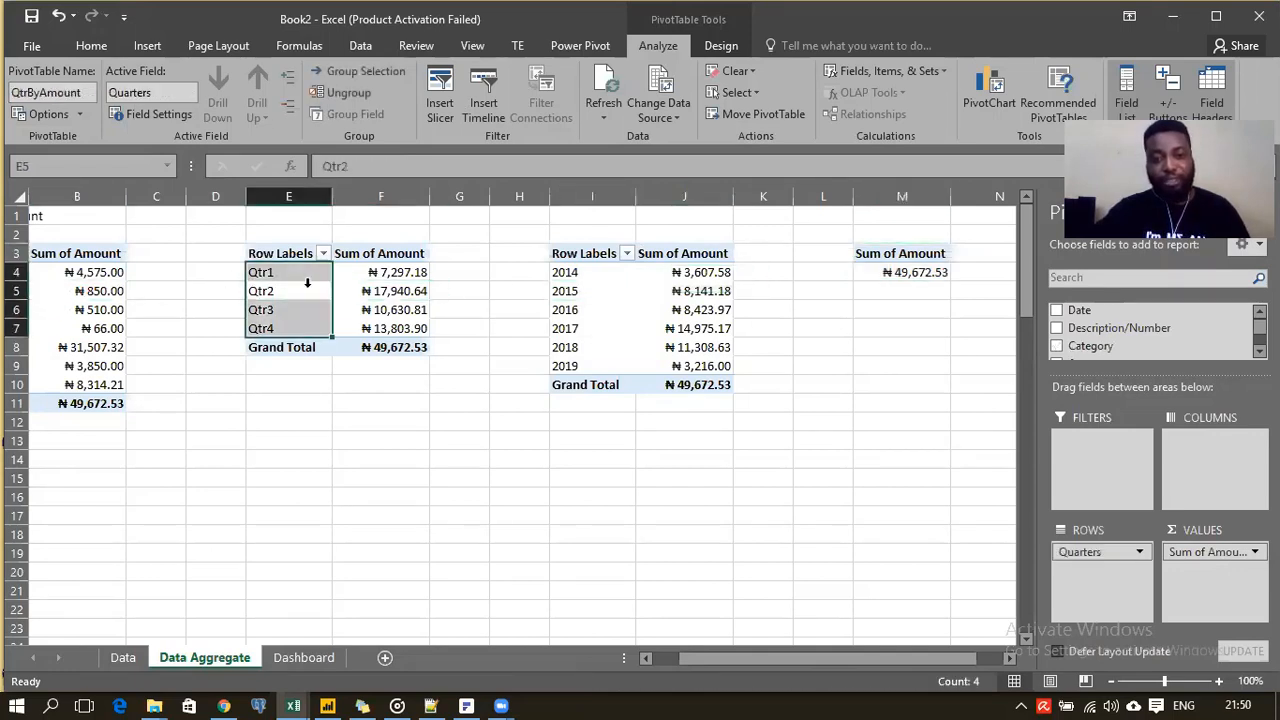
pyautogui.click(621, 290)
pyautogui.click(900, 272)
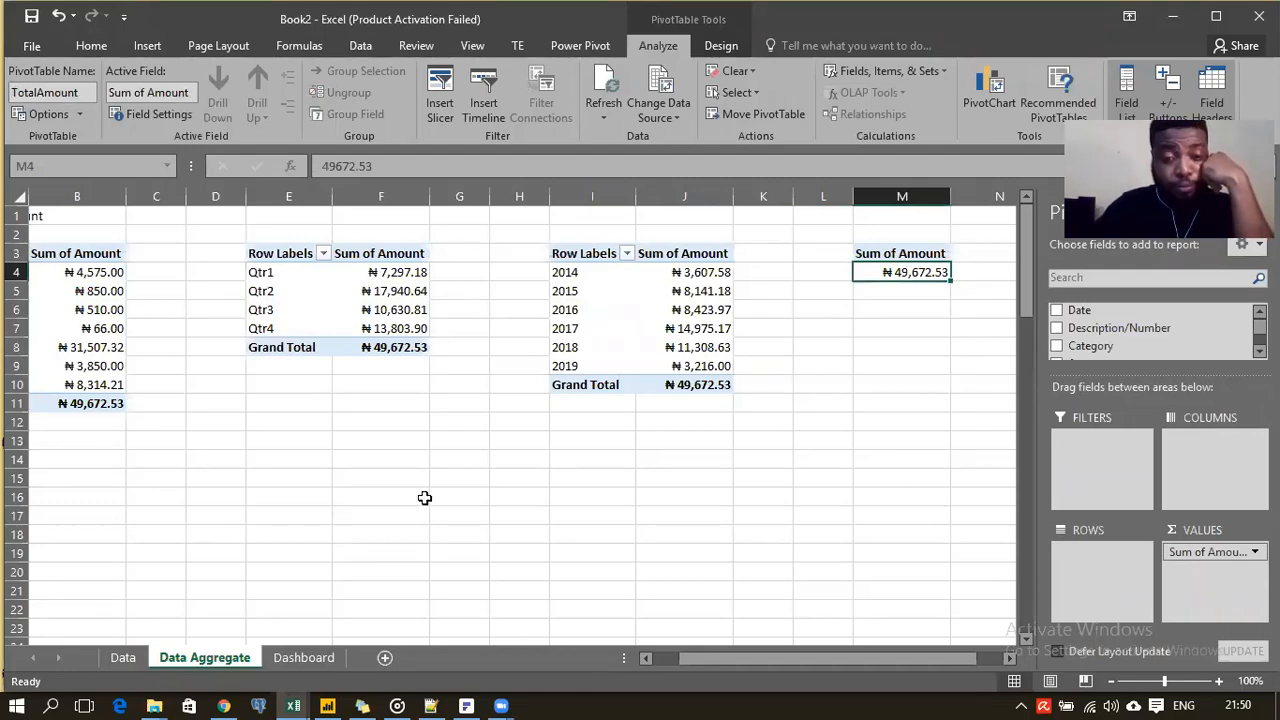
# Step: Turn off the gridline display on the Dashboard sheet
pyautogui.click(304, 660)
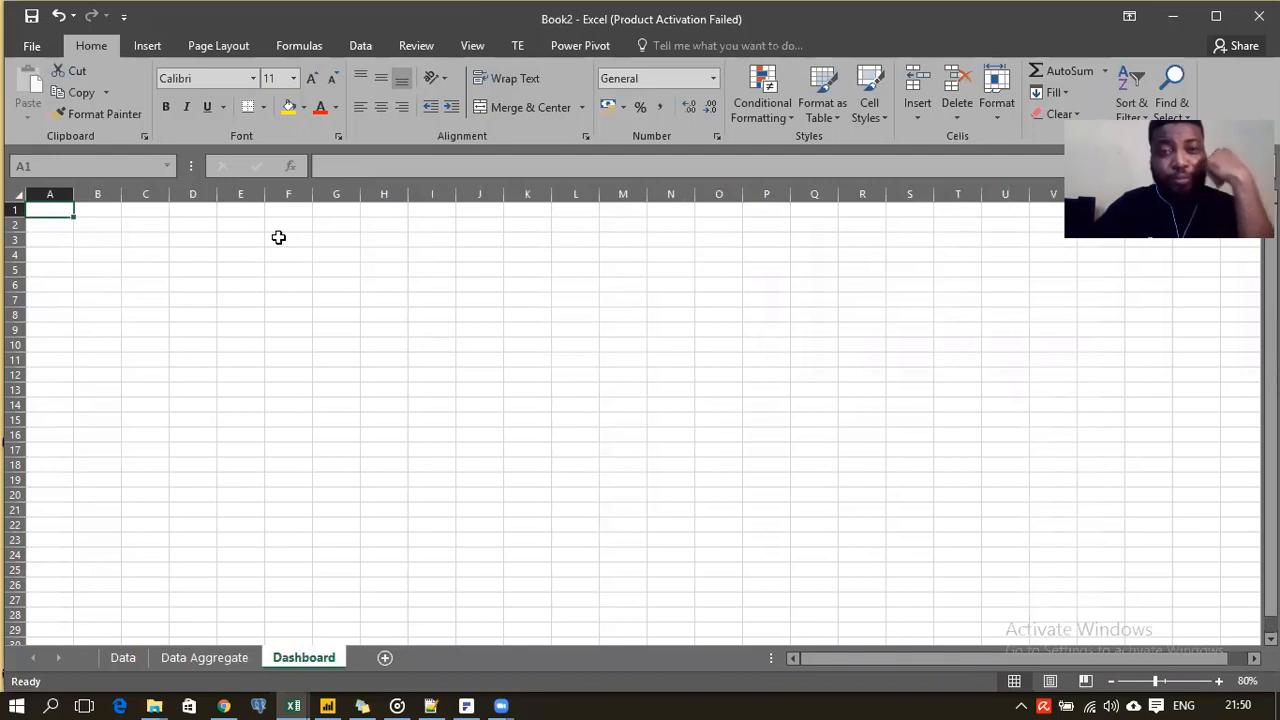
pyautogui.click(215, 47)
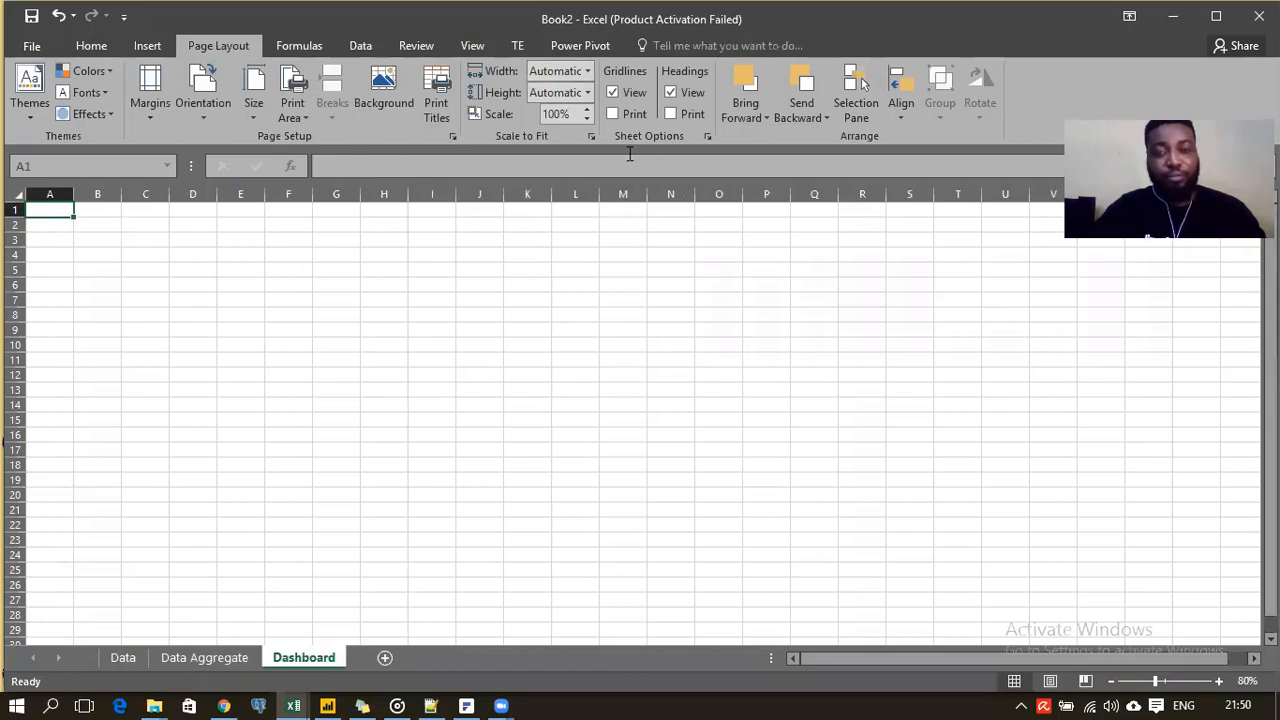
pyautogui.click(613, 92)
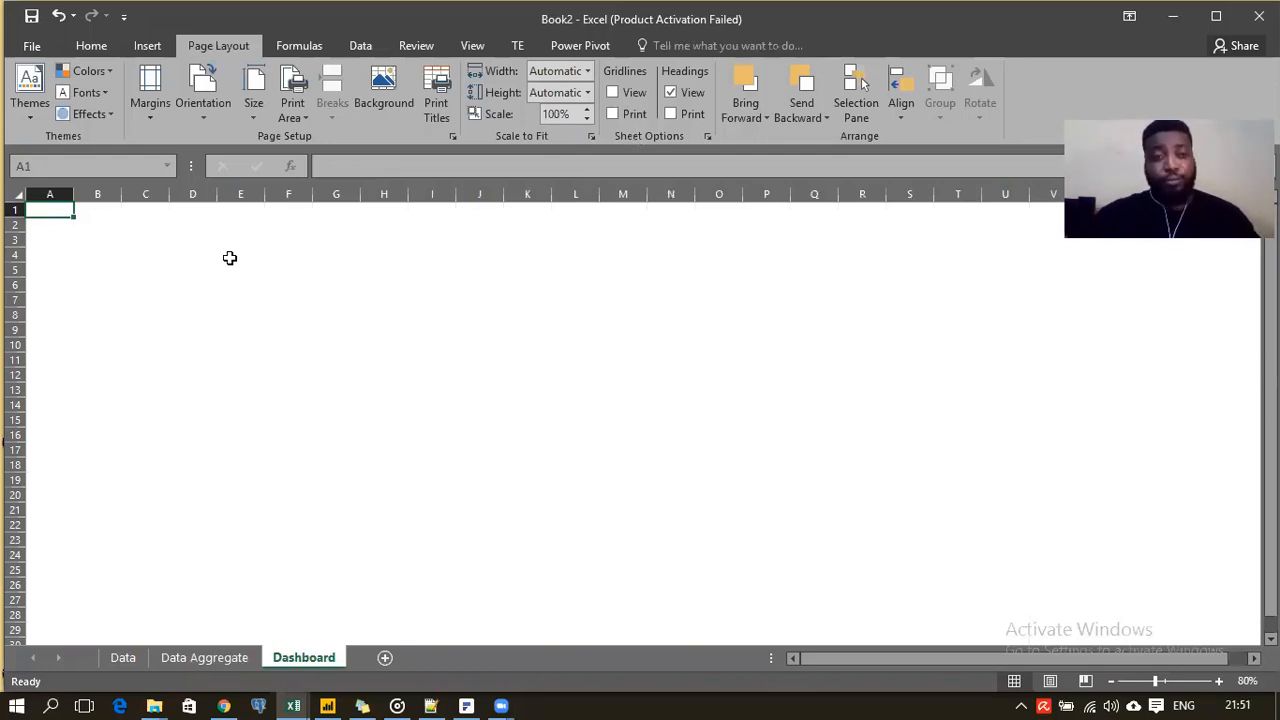
# Step: Review the category, quarter and year pivot tables on the Data Aggregate sheet
pyautogui.click(200, 658)
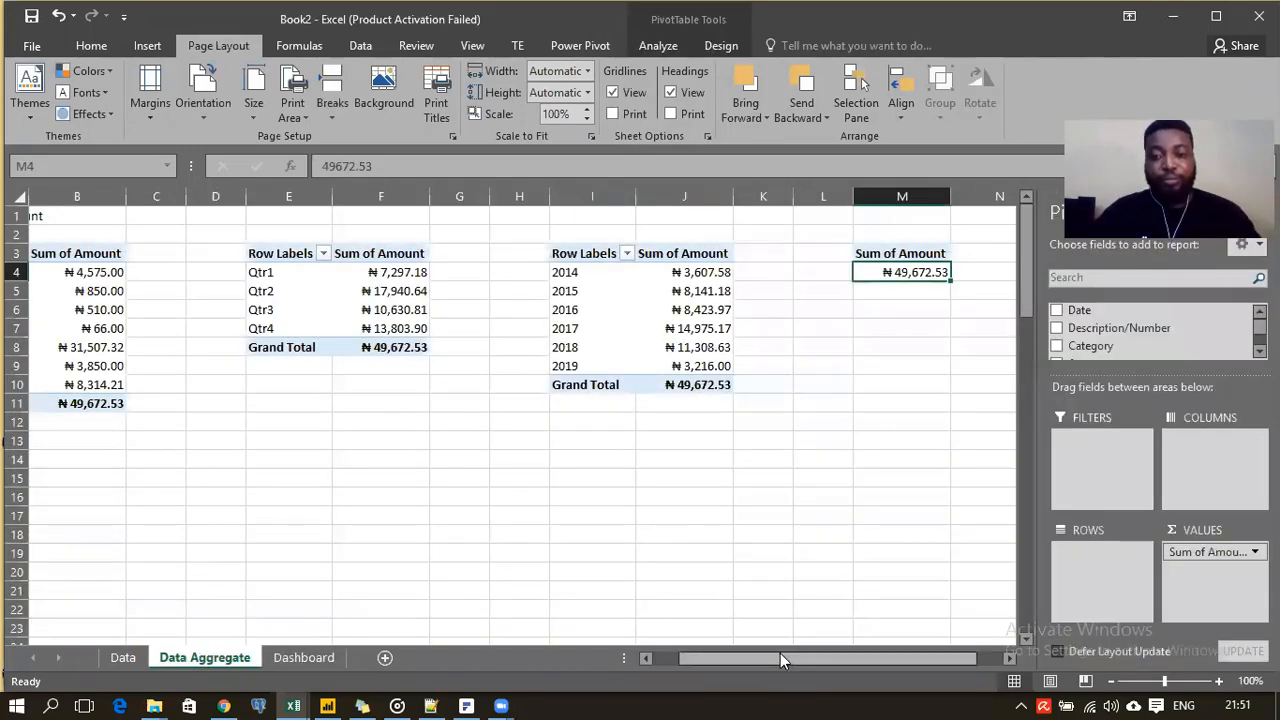
pyautogui.moveTo(785, 654); pyautogui.dragTo(718, 655)
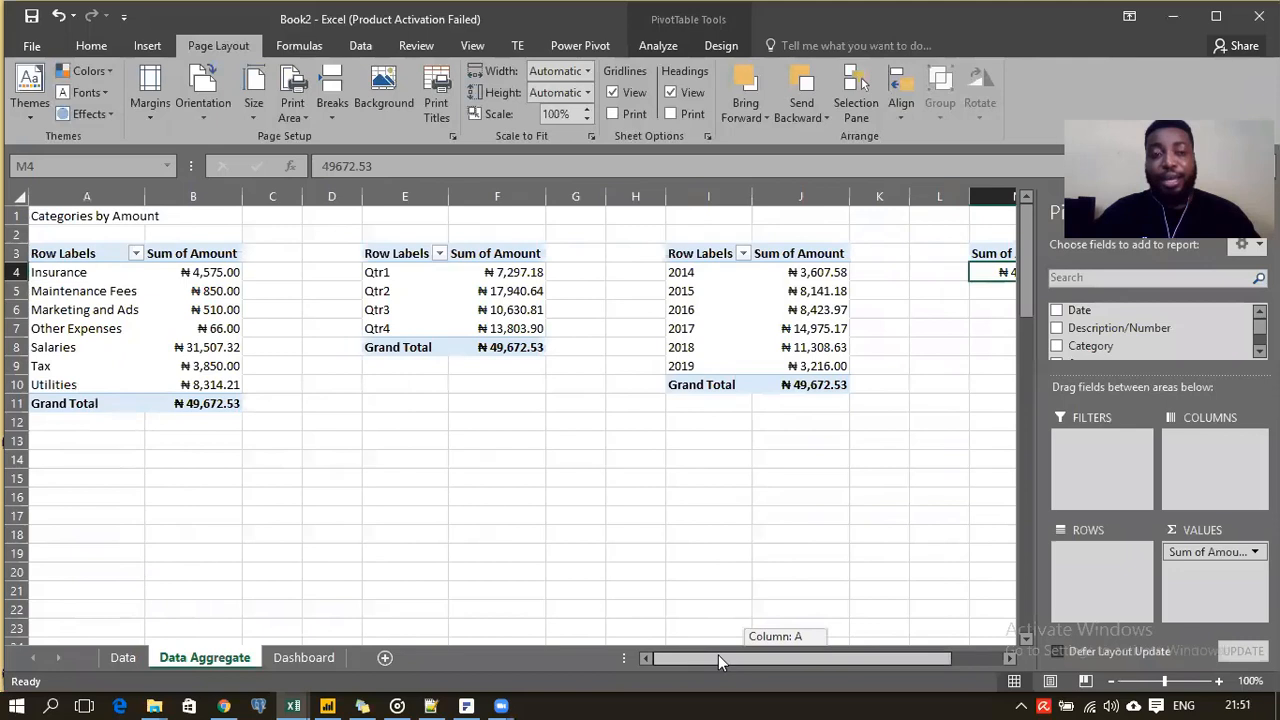
pyautogui.click(70, 278)
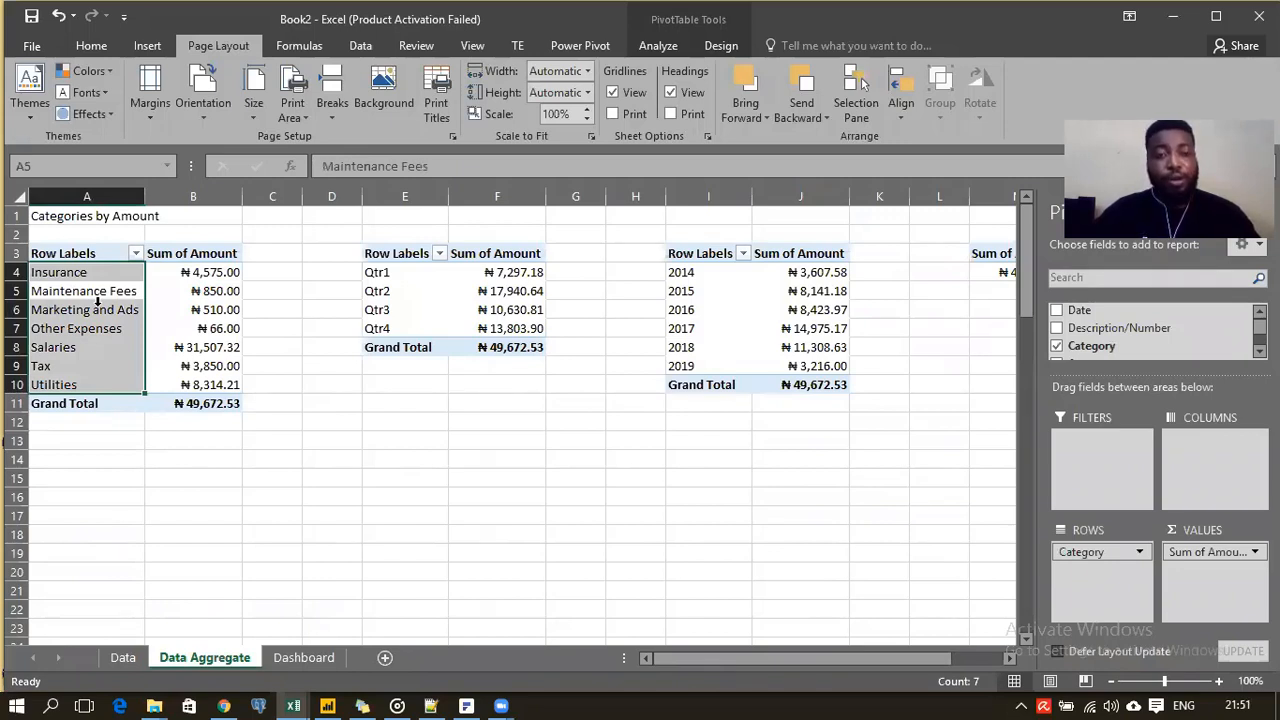
pyautogui.click(168, 290)
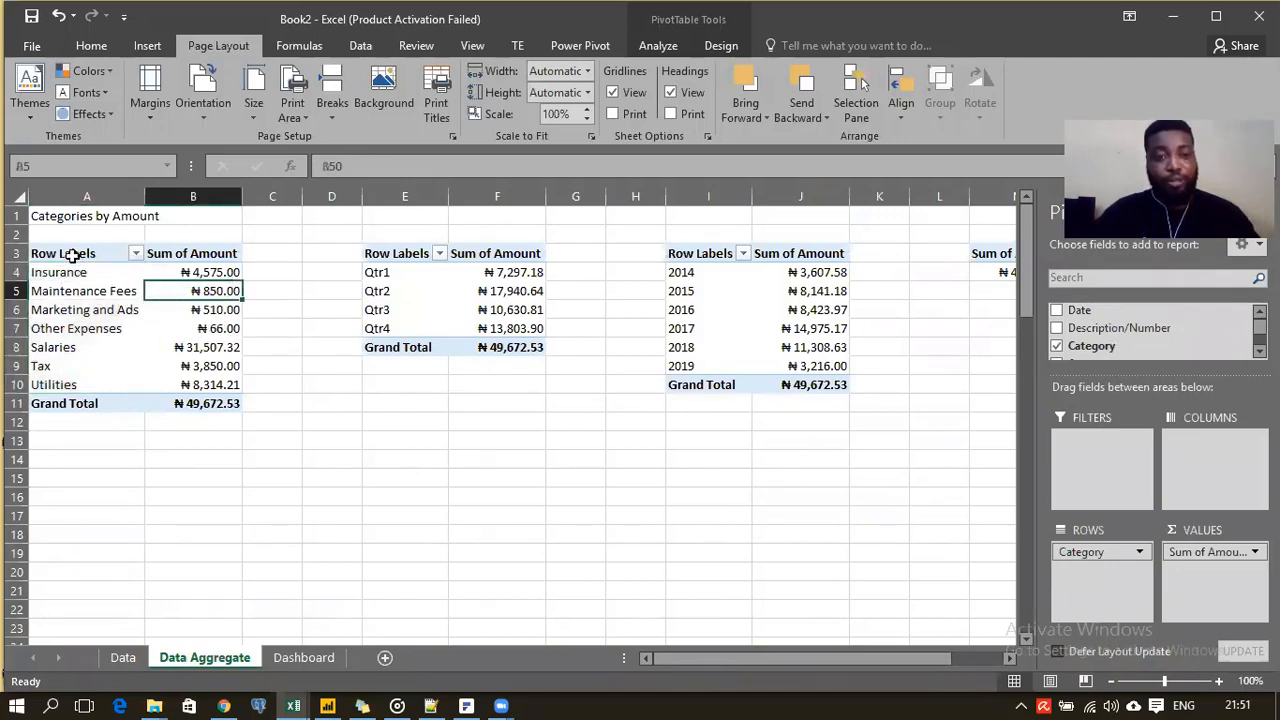
pyautogui.moveTo(128, 257); pyautogui.dragTo(211, 401)
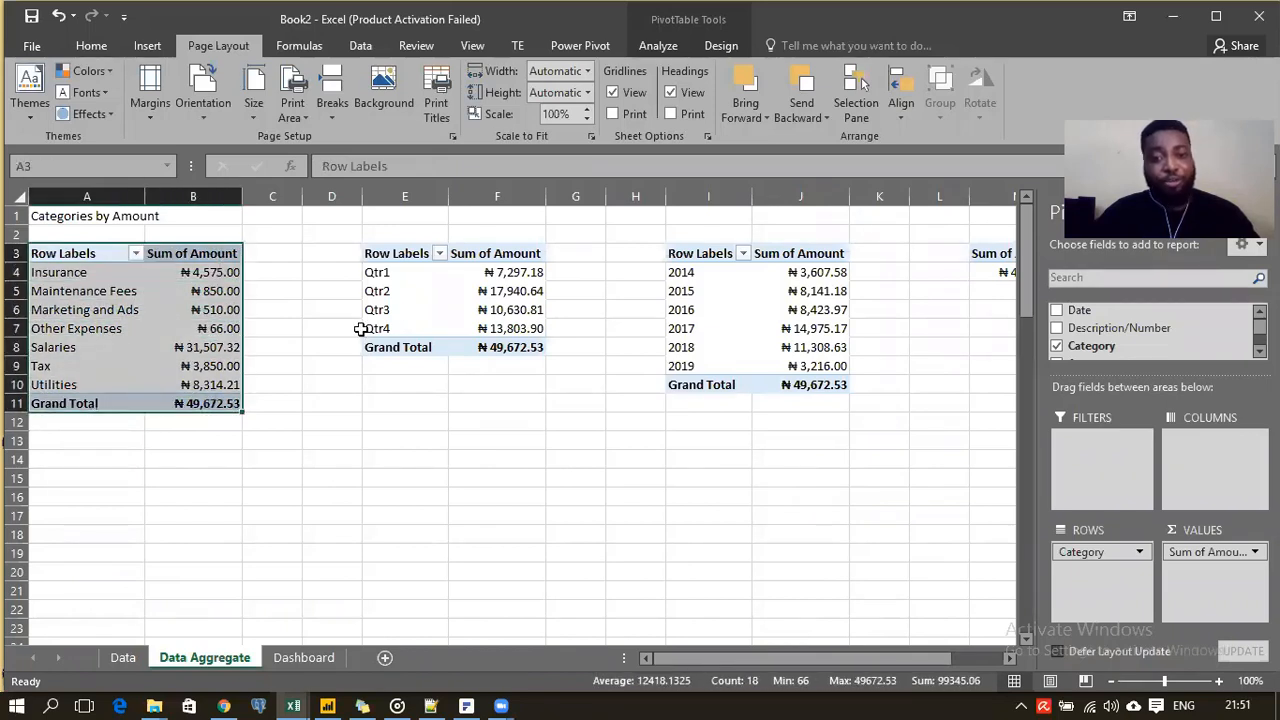
pyautogui.moveTo(378, 254); pyautogui.dragTo(525, 358)
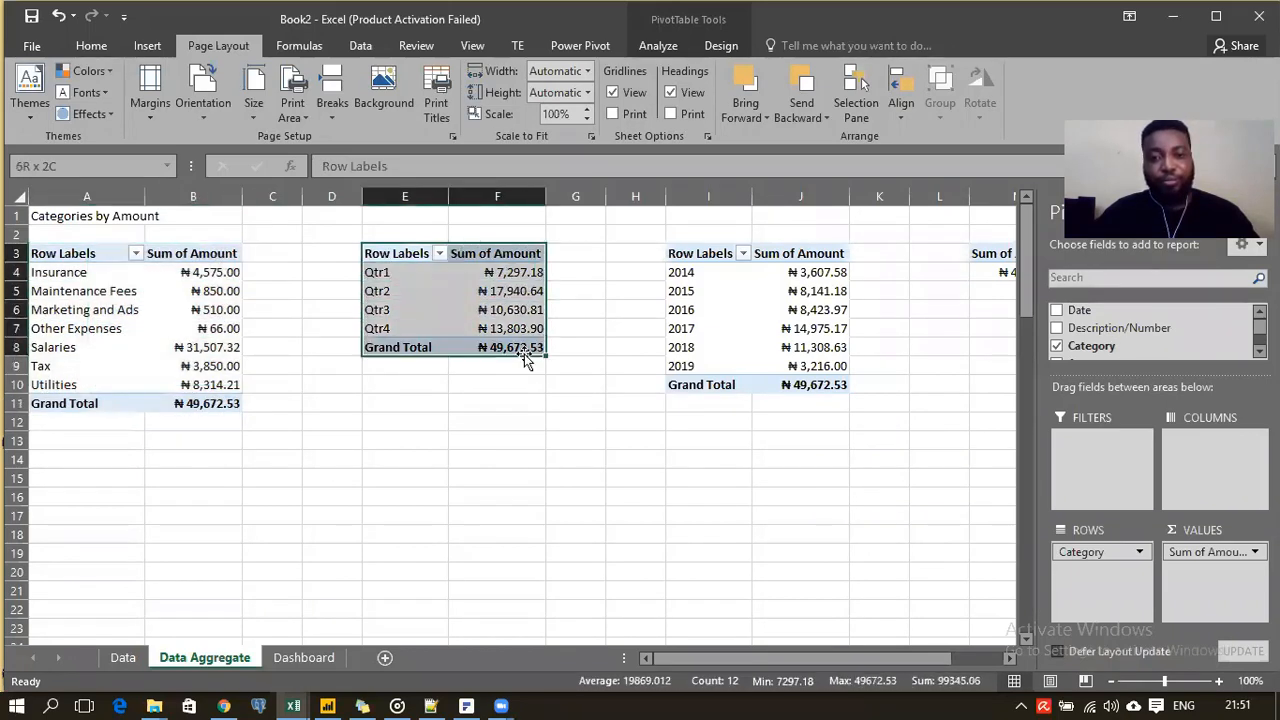
pyautogui.moveTo(690, 254); pyautogui.dragTo(820, 385)
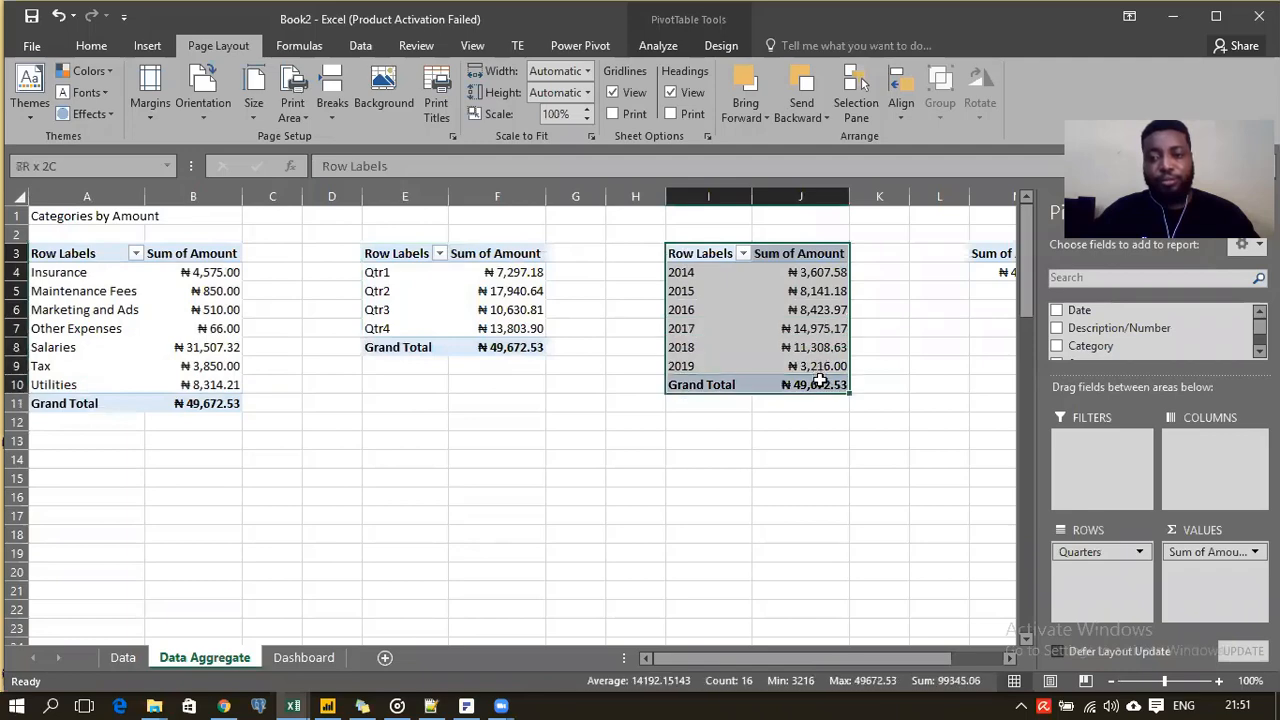
pyautogui.moveTo(739, 654); pyautogui.dragTo(700, 660)
pyautogui.moveTo(75, 253); pyautogui.dragTo(190, 400)
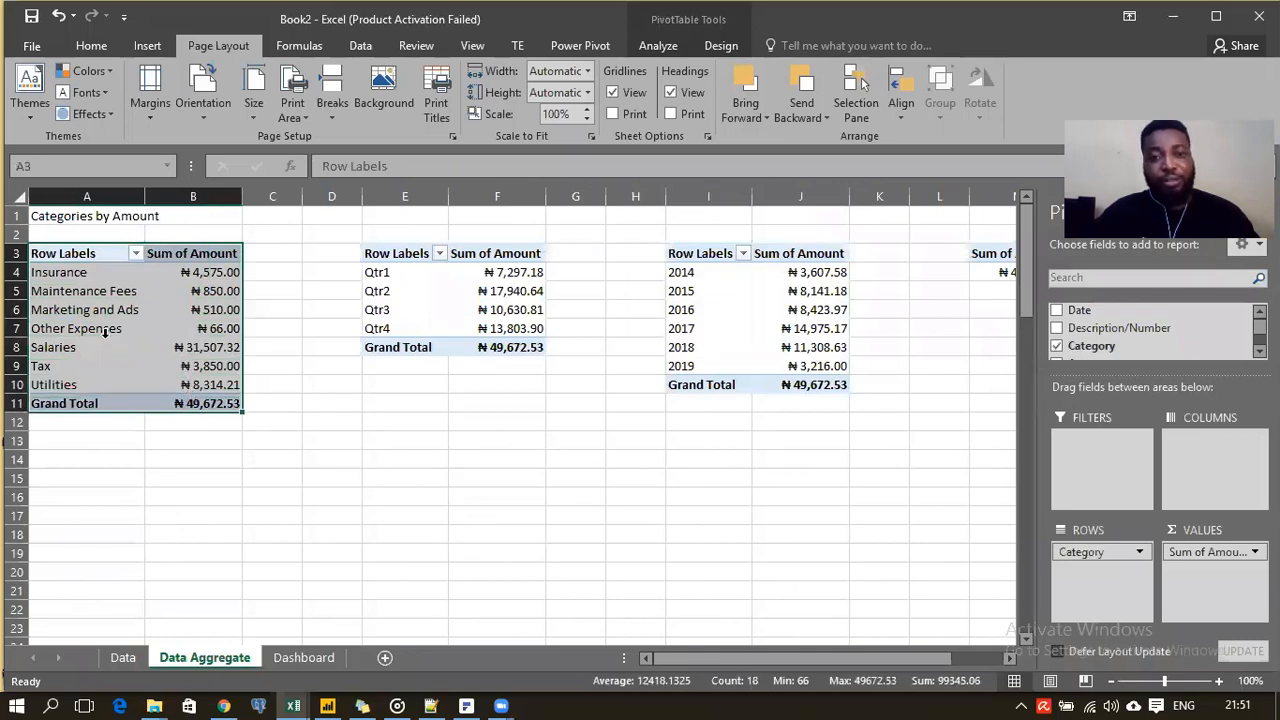
# Step: Insert a Stacked Column PivotChart based on the expense category pivot table
pyautogui.click(78, 290)
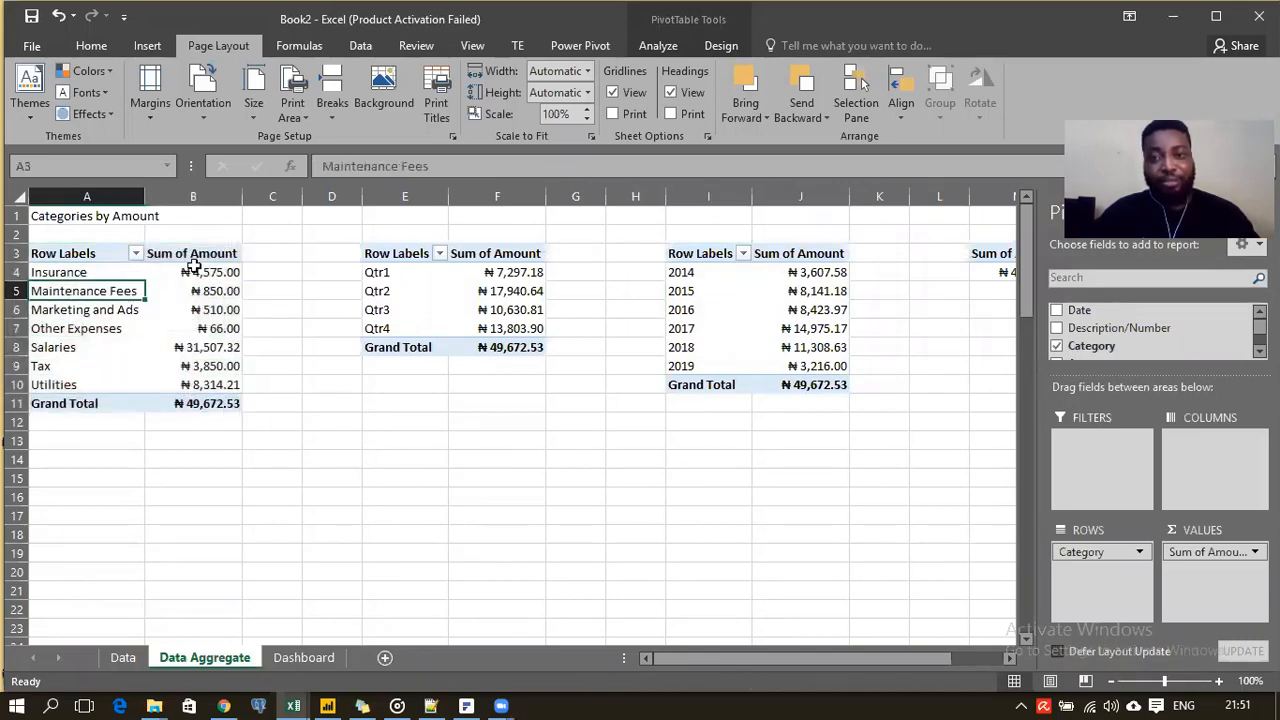
pyautogui.click(659, 45)
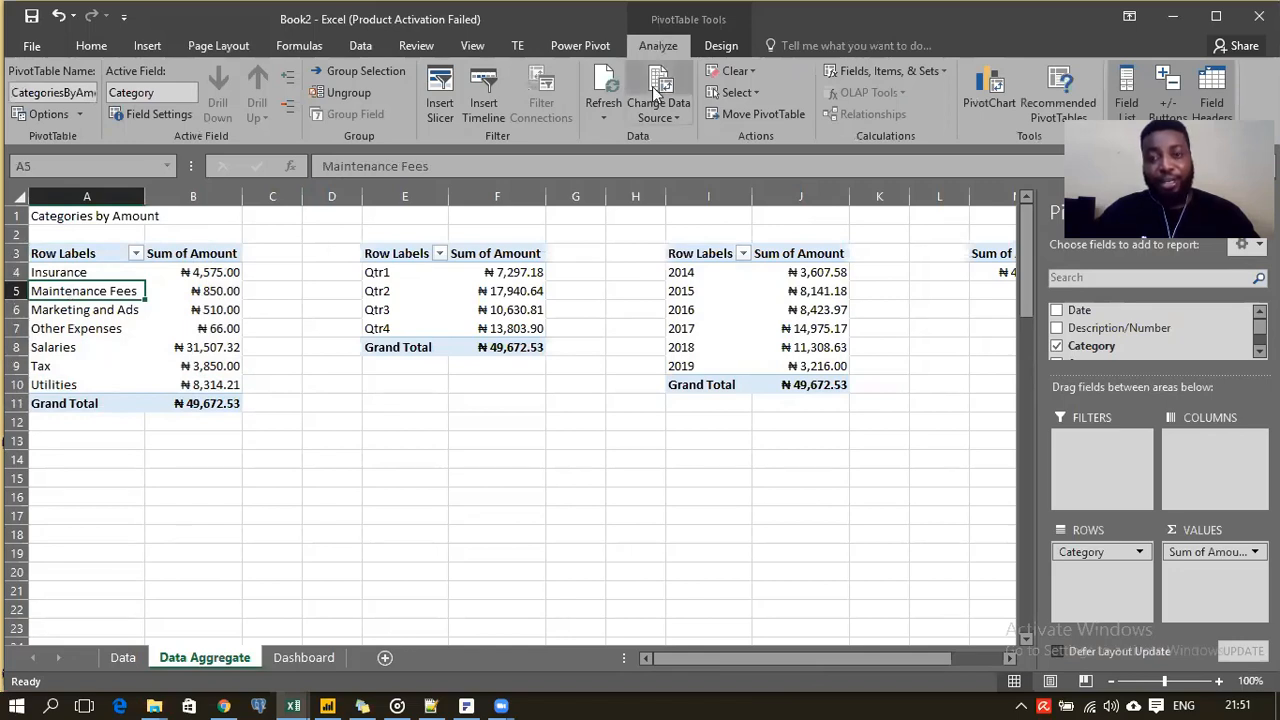
pyautogui.click(985, 105)
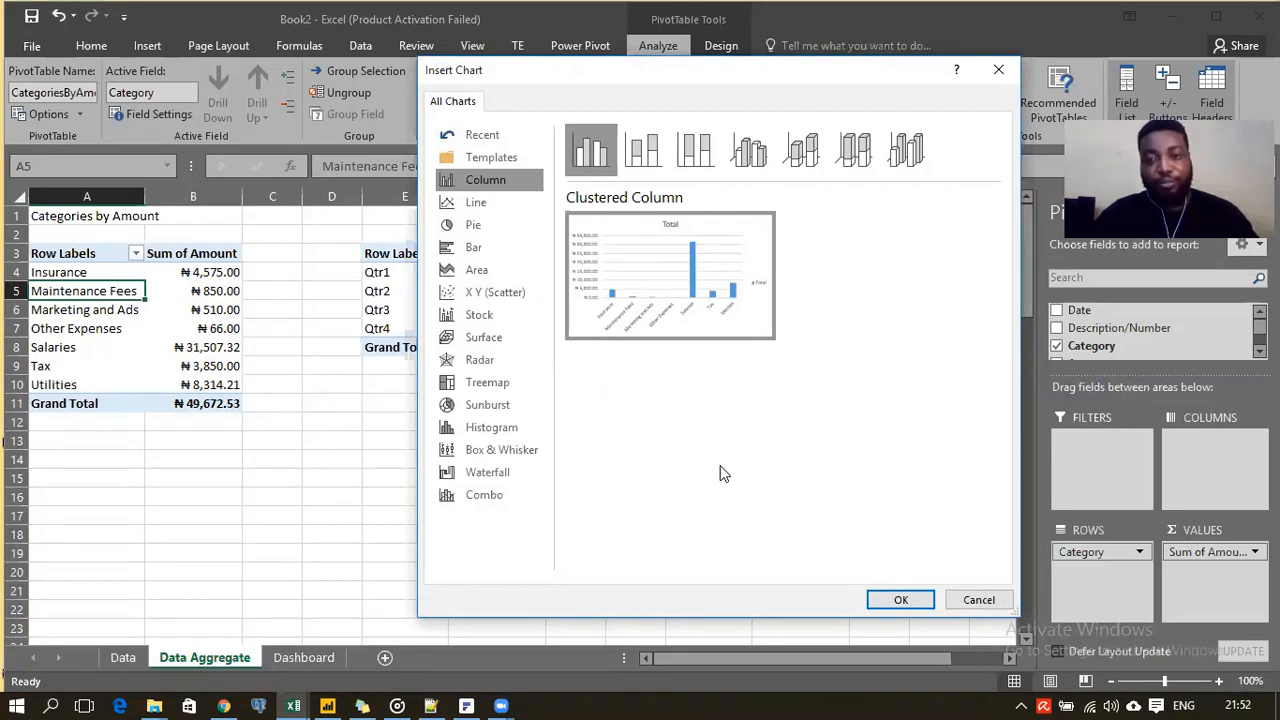
pyautogui.moveTo(686, 290)
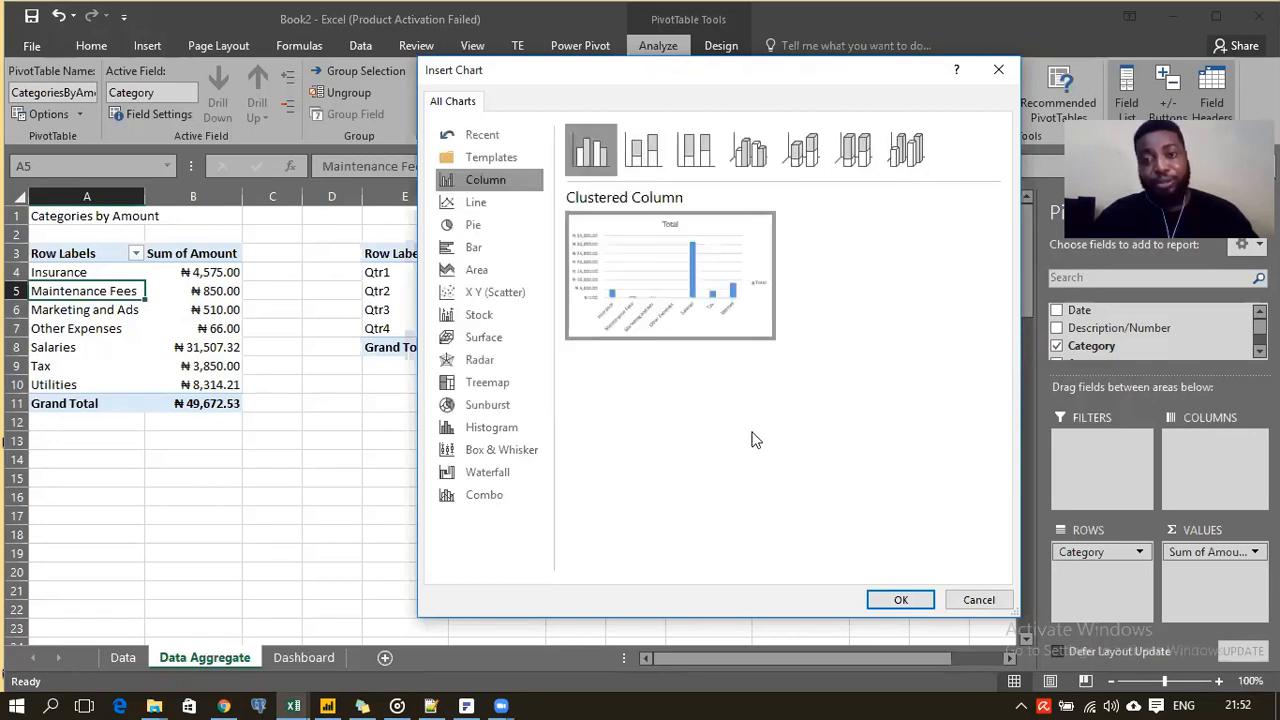
pyautogui.click(630, 150)
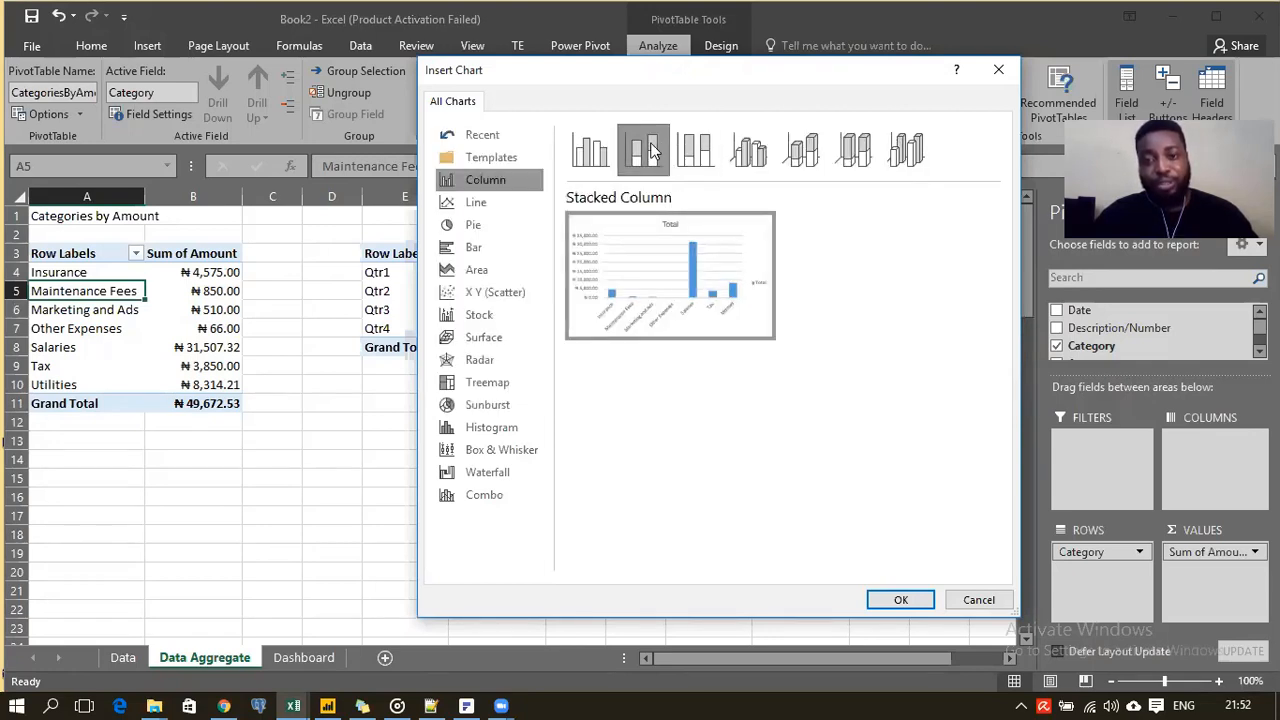
pyautogui.click(590, 150)
pyautogui.click(643, 150)
pyautogui.click(590, 160)
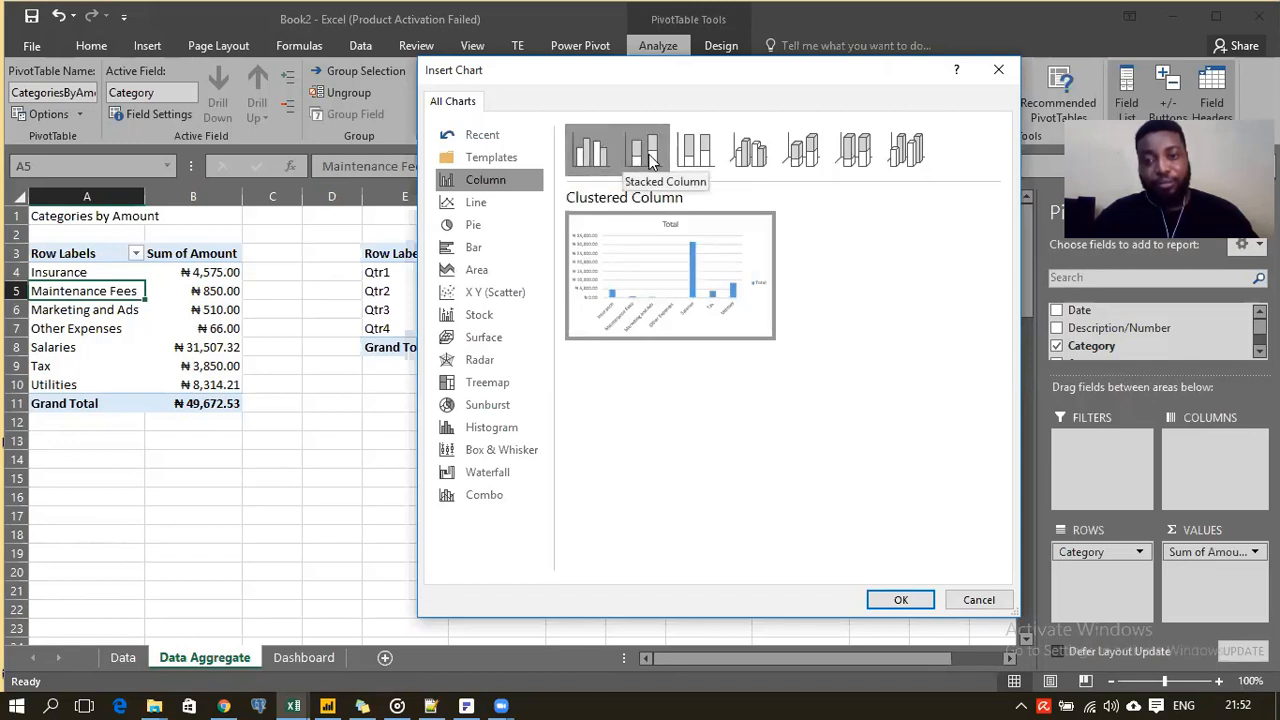
pyautogui.moveTo(760, 373)
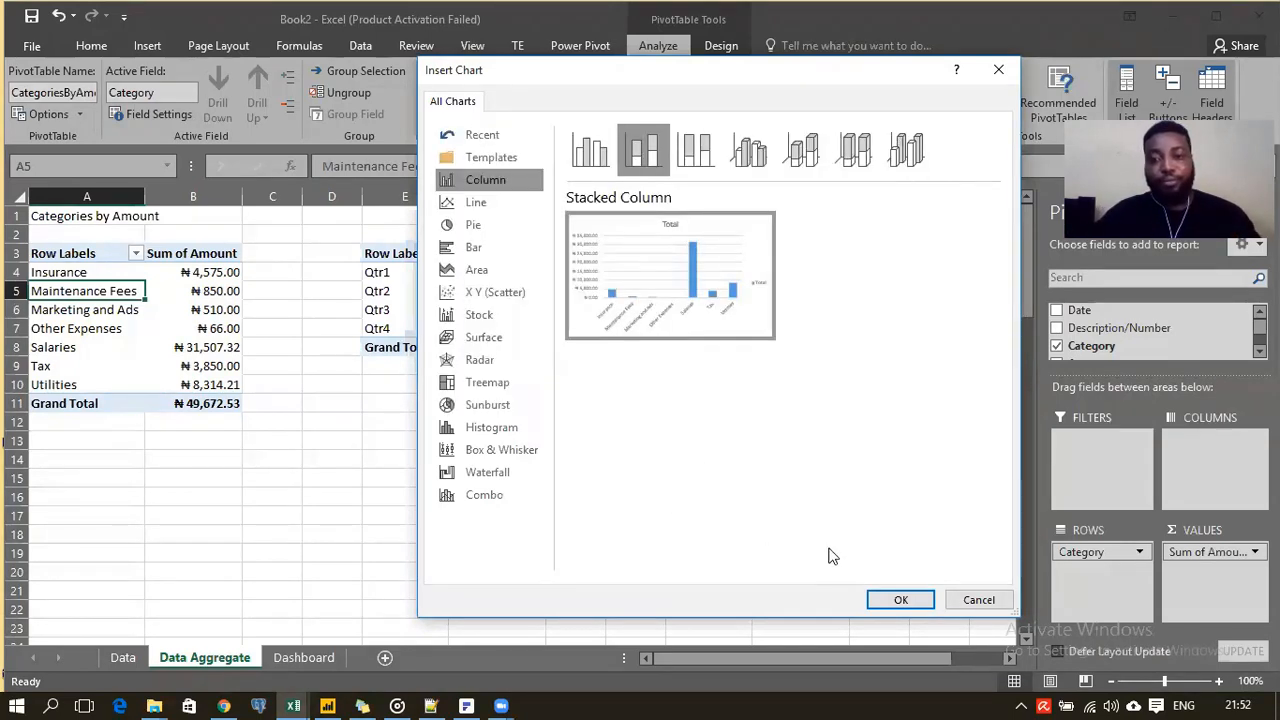
pyautogui.click(897, 602)
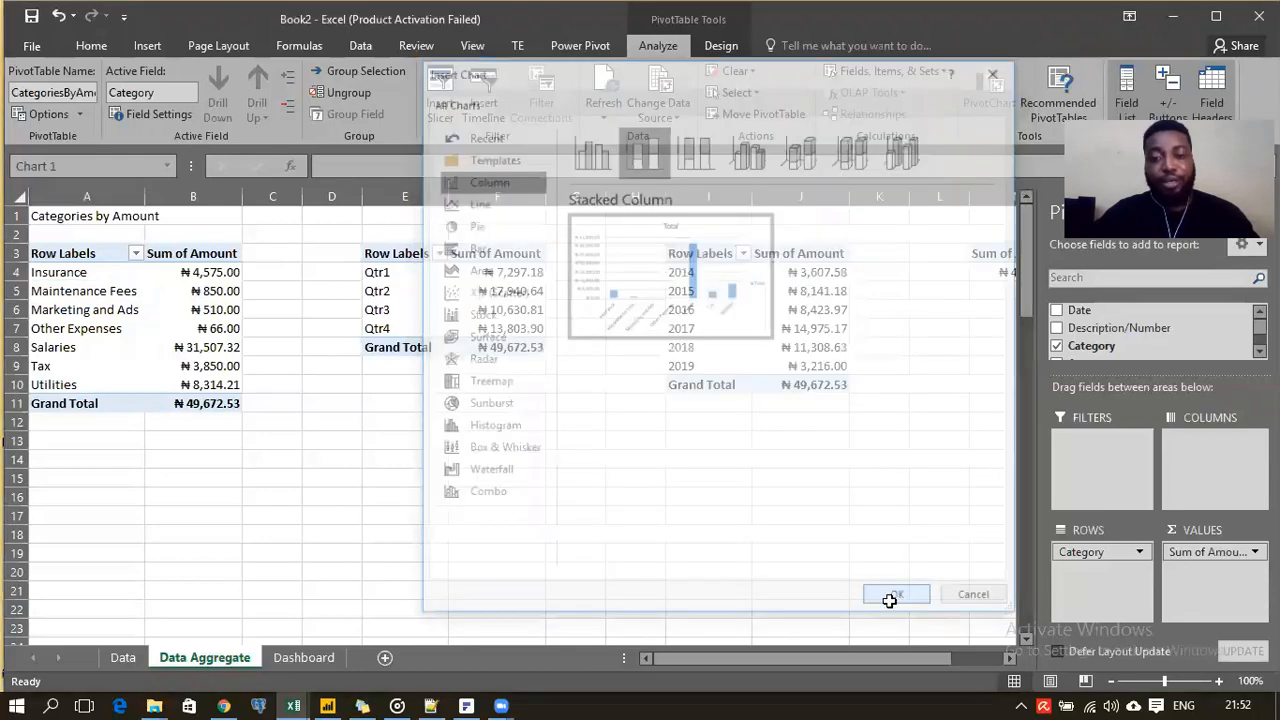
# Step: Move the category chart beside its pivot table and enlarge it to about 10.2 cm high by 15.3 cm wide
pyautogui.moveTo(642, 290); pyautogui.dragTo(577, 254)
pyautogui.moveTo(698, 503); pyautogui.dragTo(788, 596)
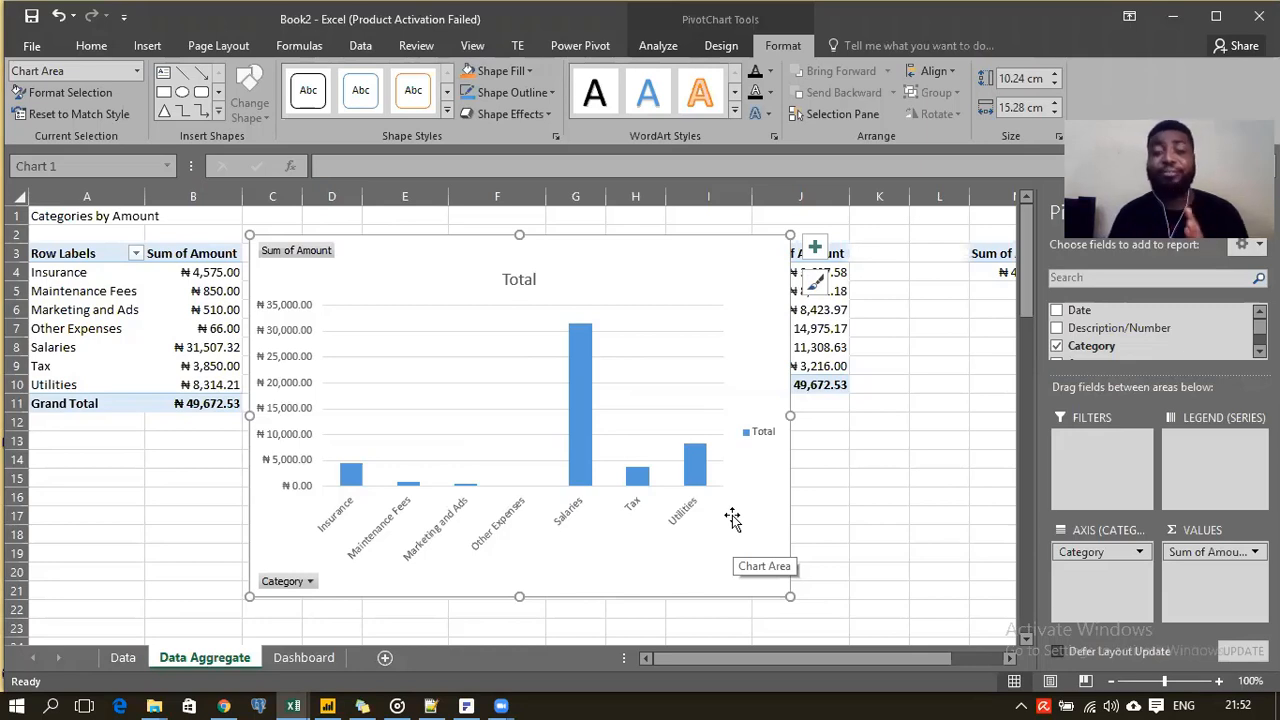
pyautogui.click(759, 441)
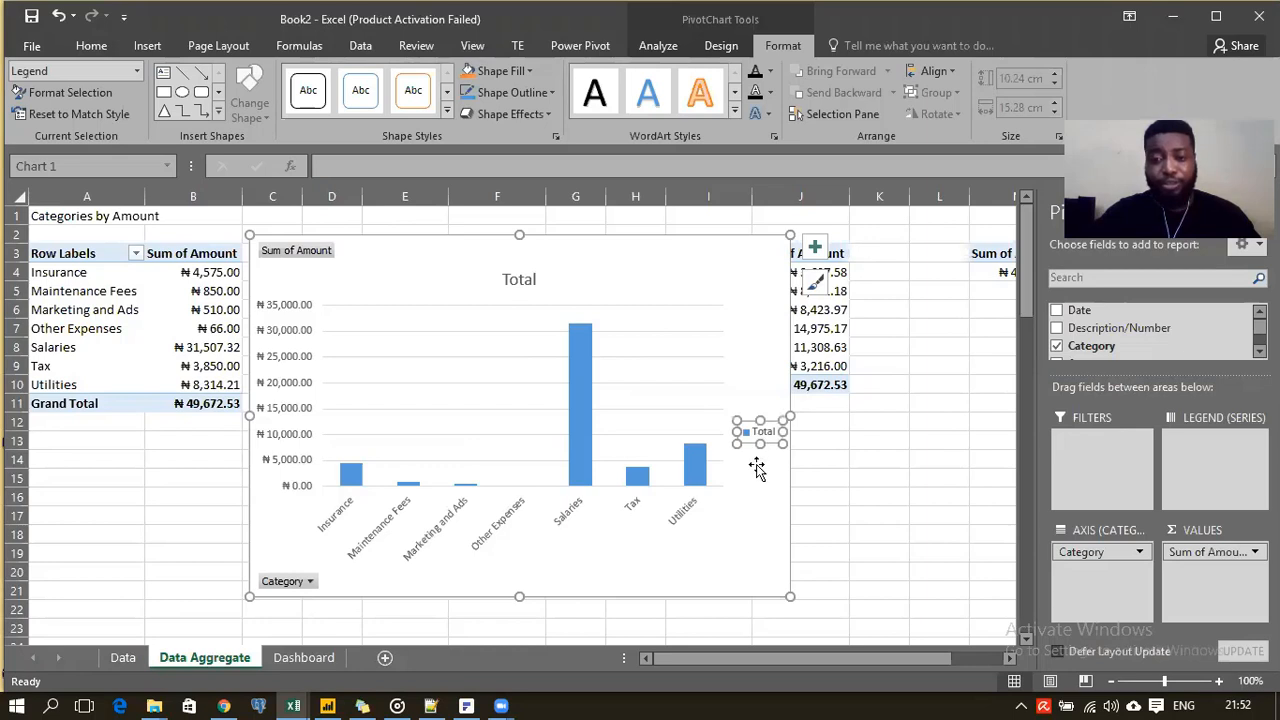
pyautogui.click(681, 298)
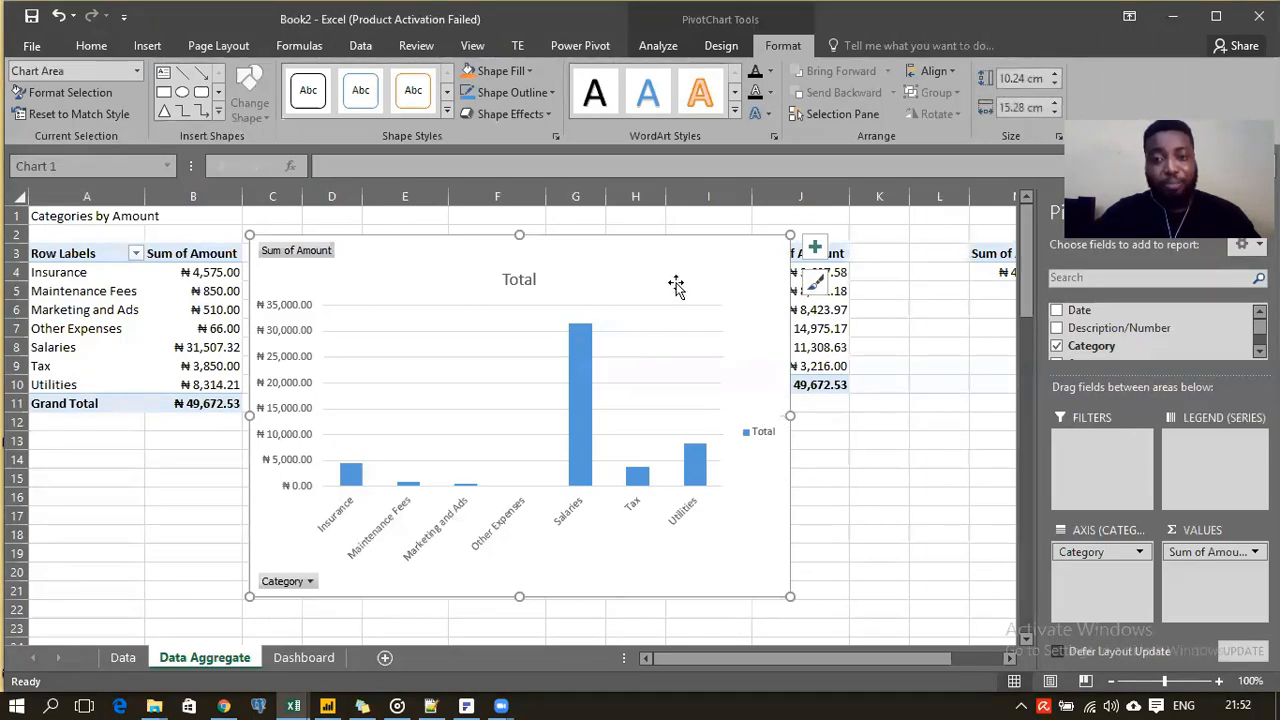
# Step: Delete the legend from the category chart and move the chart slightly farther away from its pivot table
pyautogui.click(760, 432)
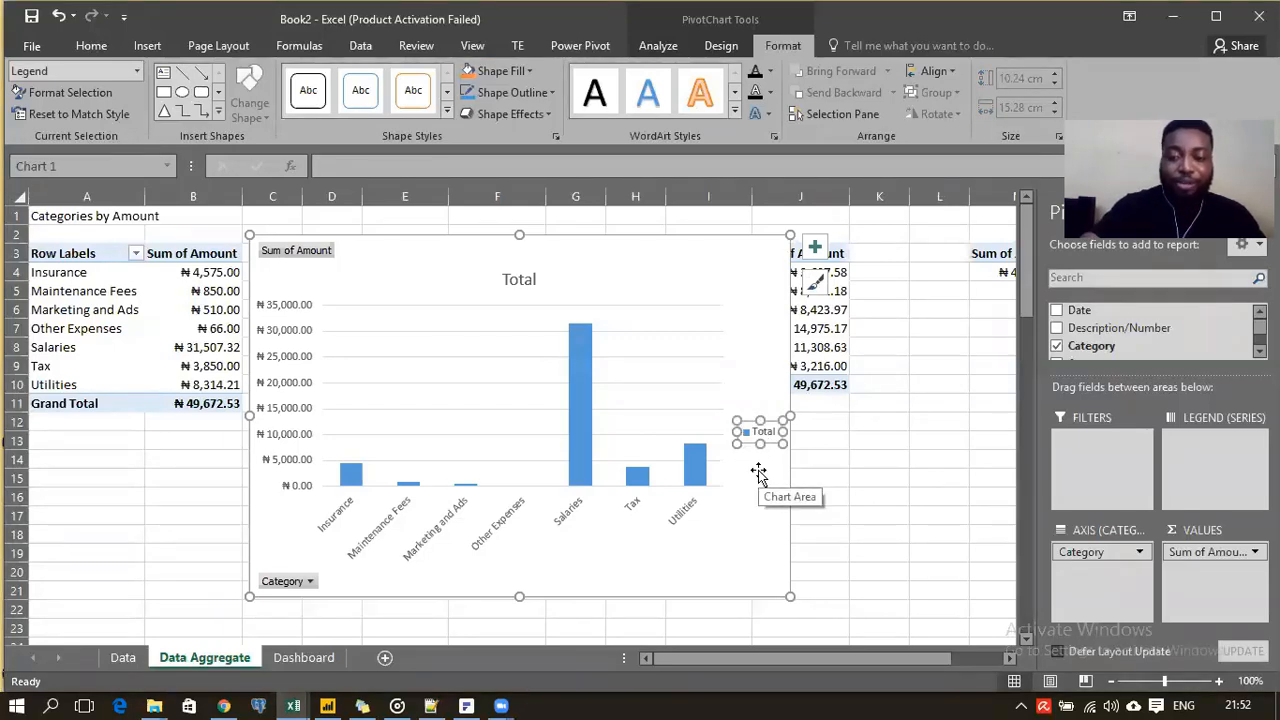
pyautogui.press('Delete')
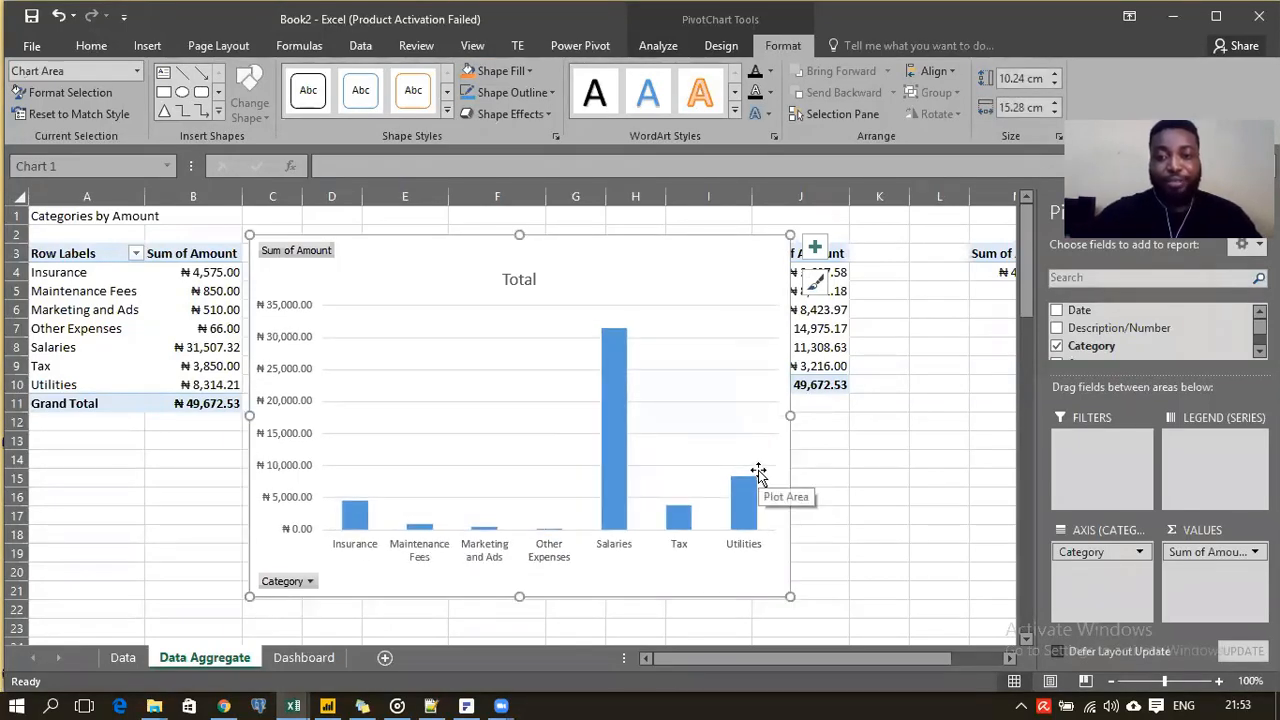
pyautogui.moveTo(620, 247); pyautogui.dragTo(686, 239)
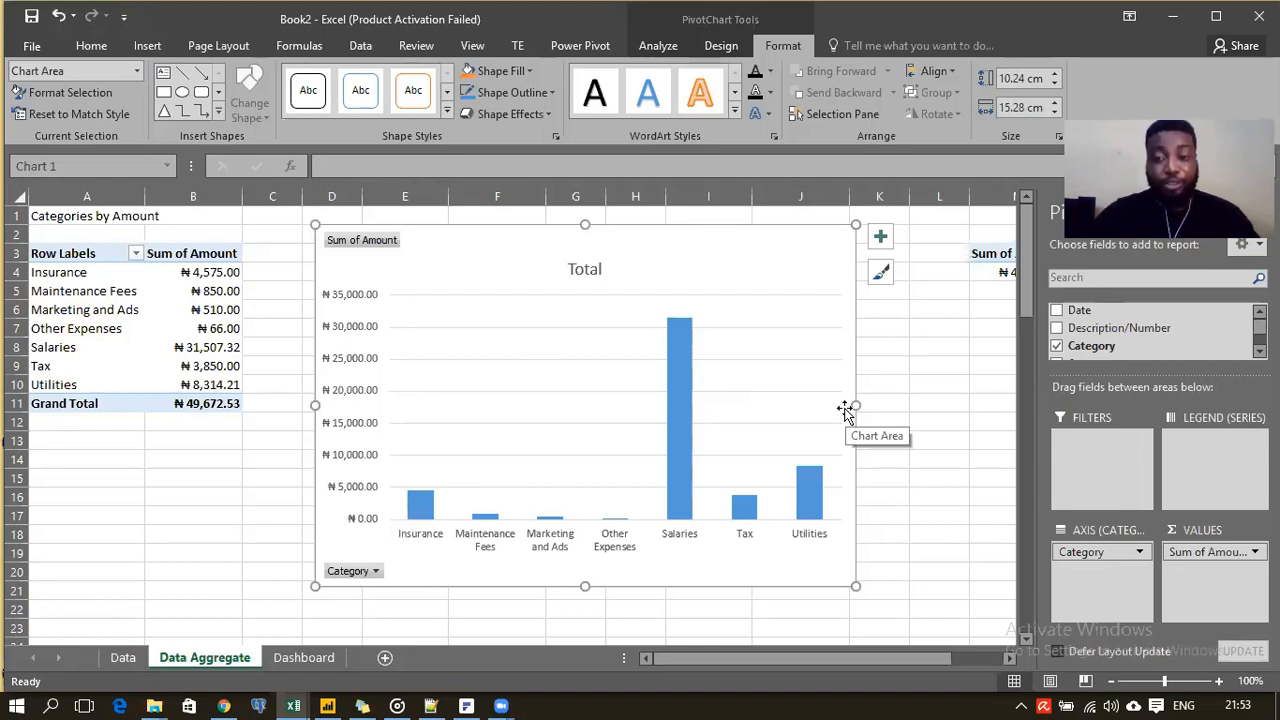
# Step: Delete the vertical value axis and the chart title from the category chart
pyautogui.click(338, 308)
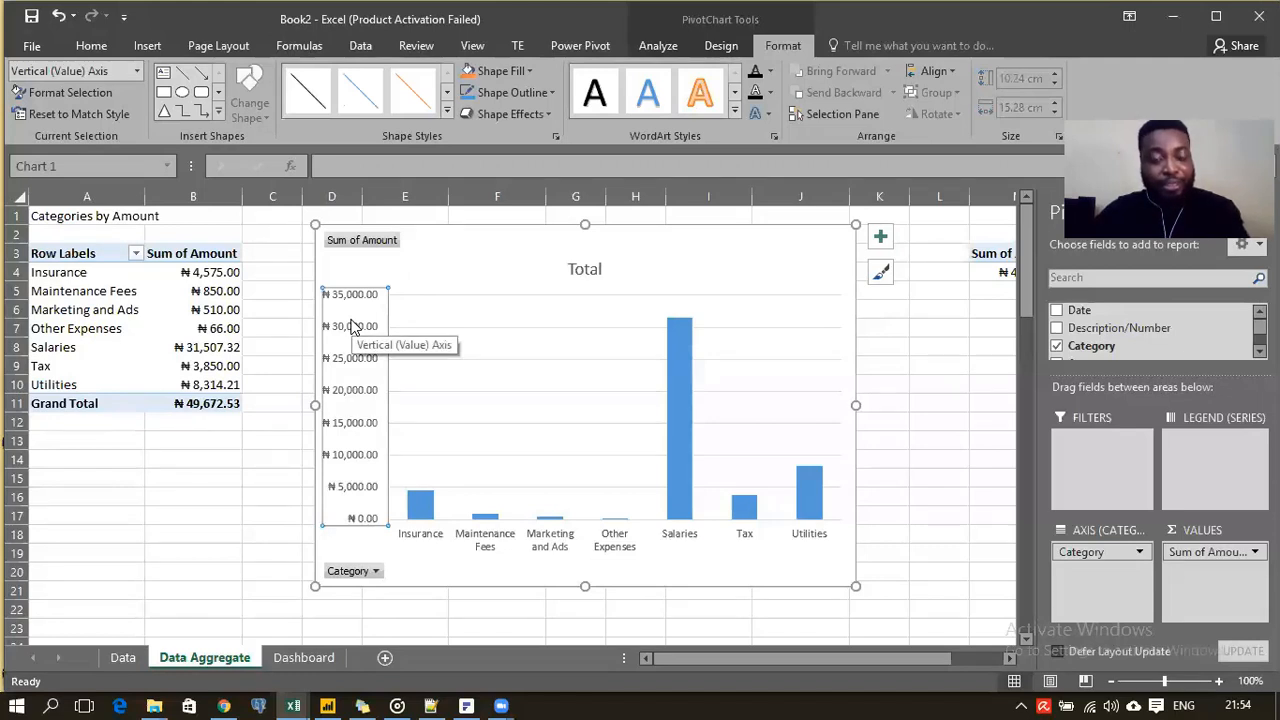
pyautogui.press('Delete')
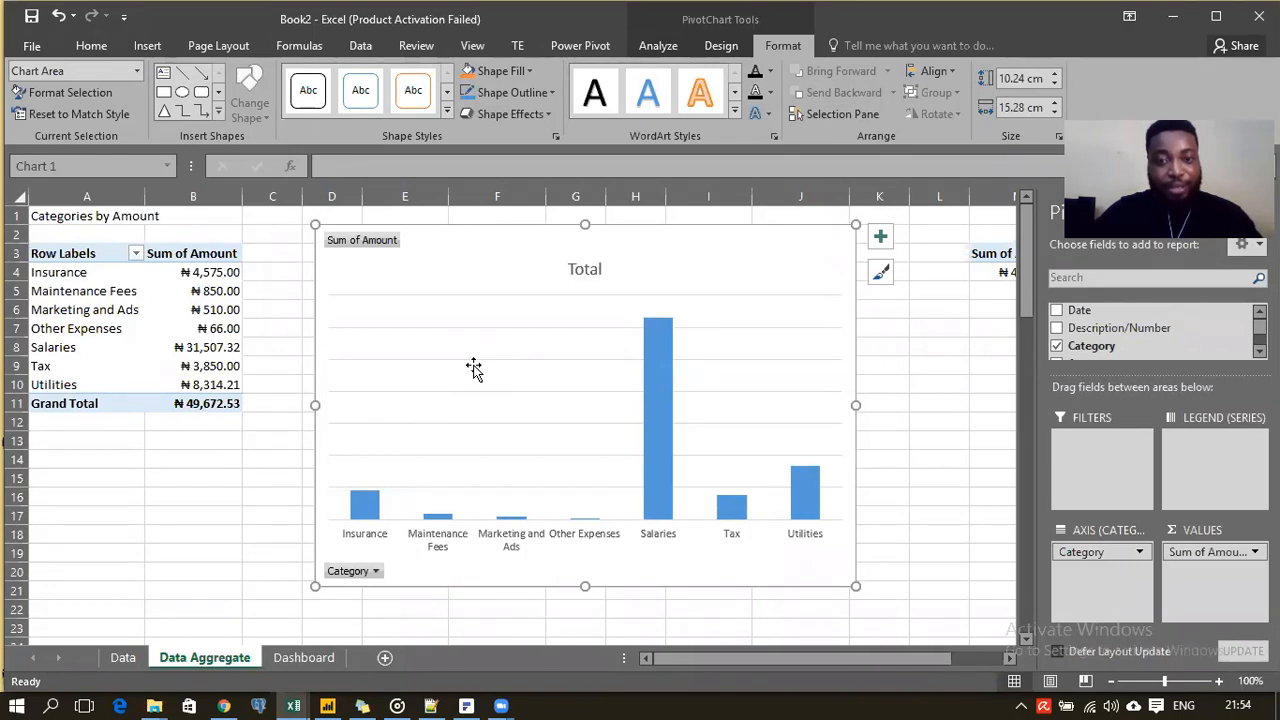
pyautogui.click(580, 267)
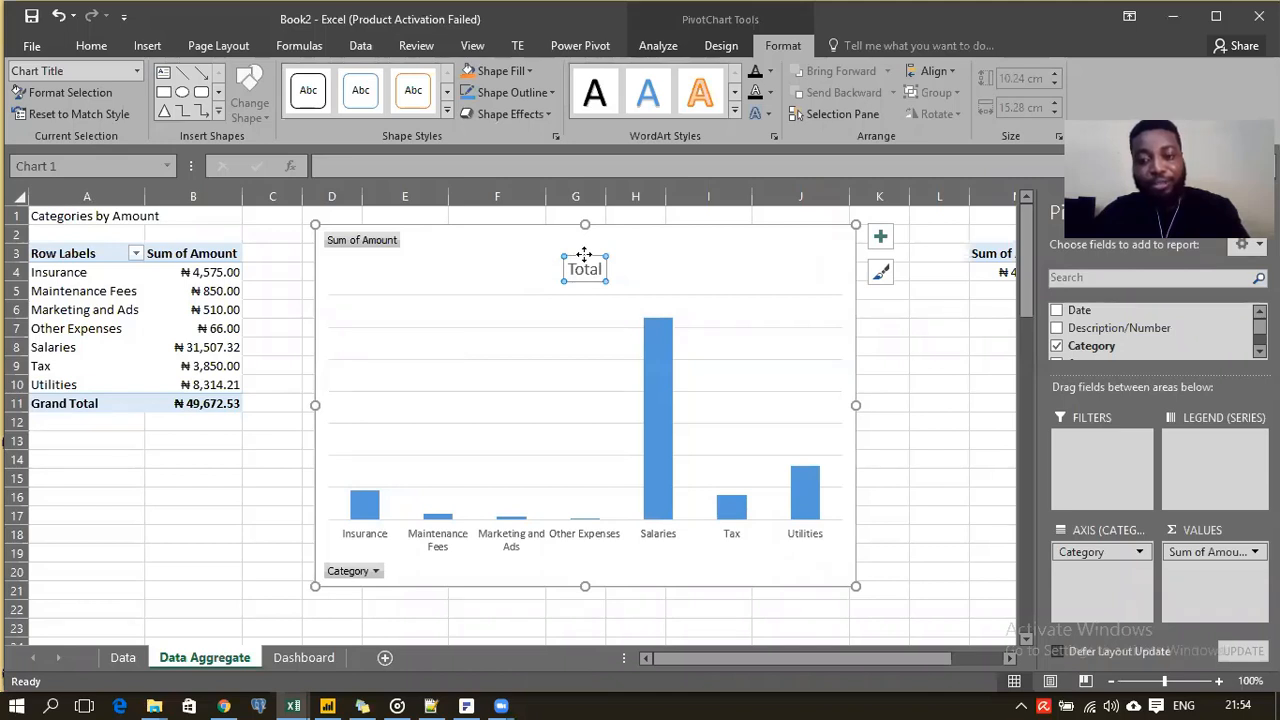
pyautogui.press('Delete')
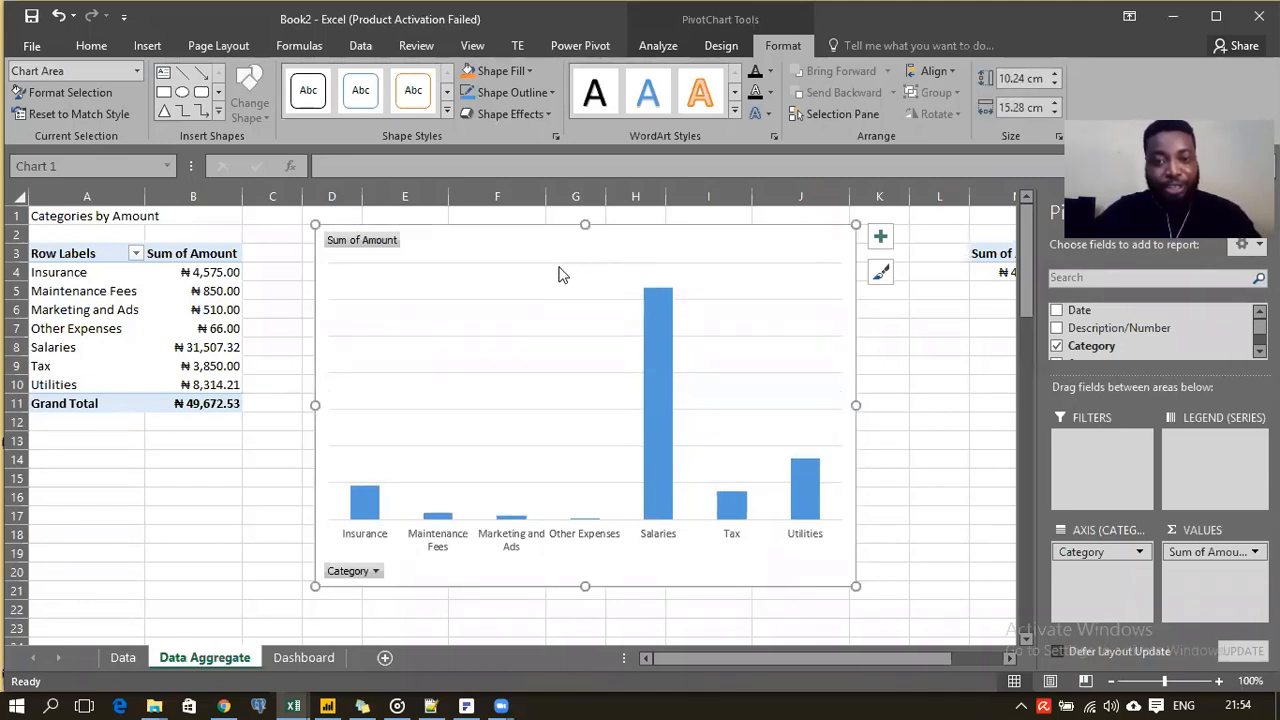
# Step: Remove the major horizontal gridlines from the category chart's plot area
pyautogui.click(557, 264)
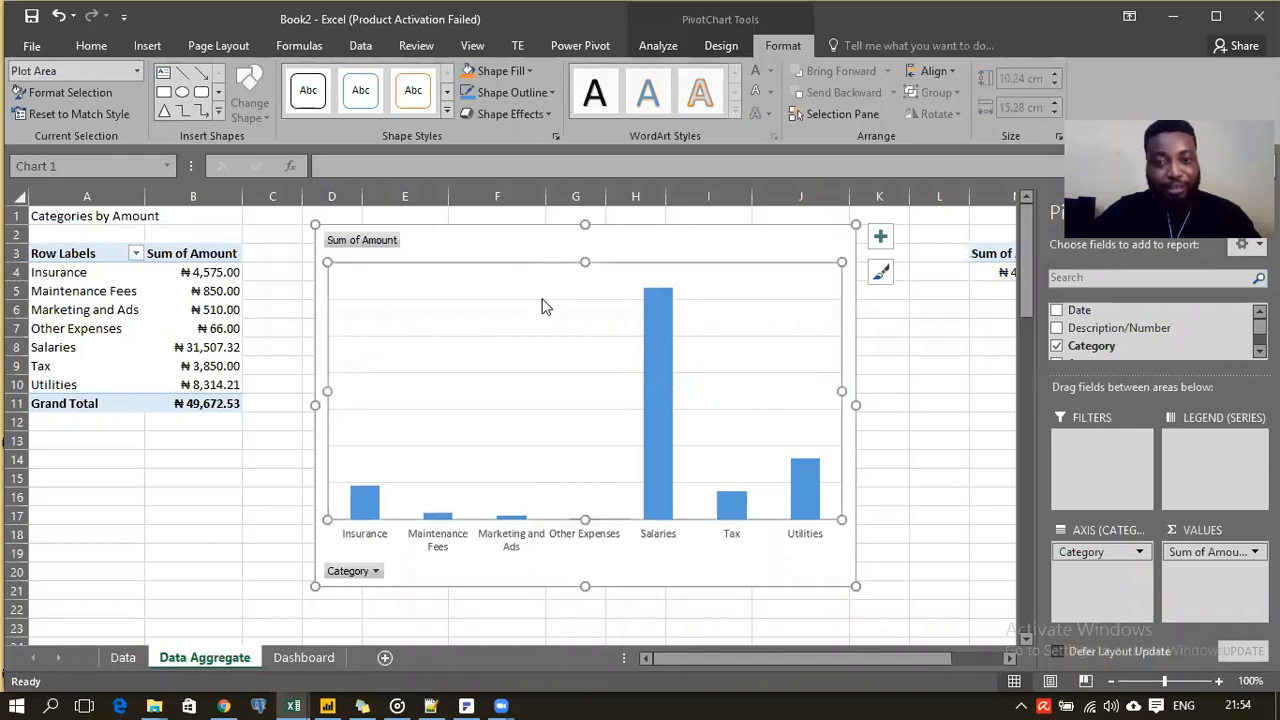
pyautogui.click(540, 299)
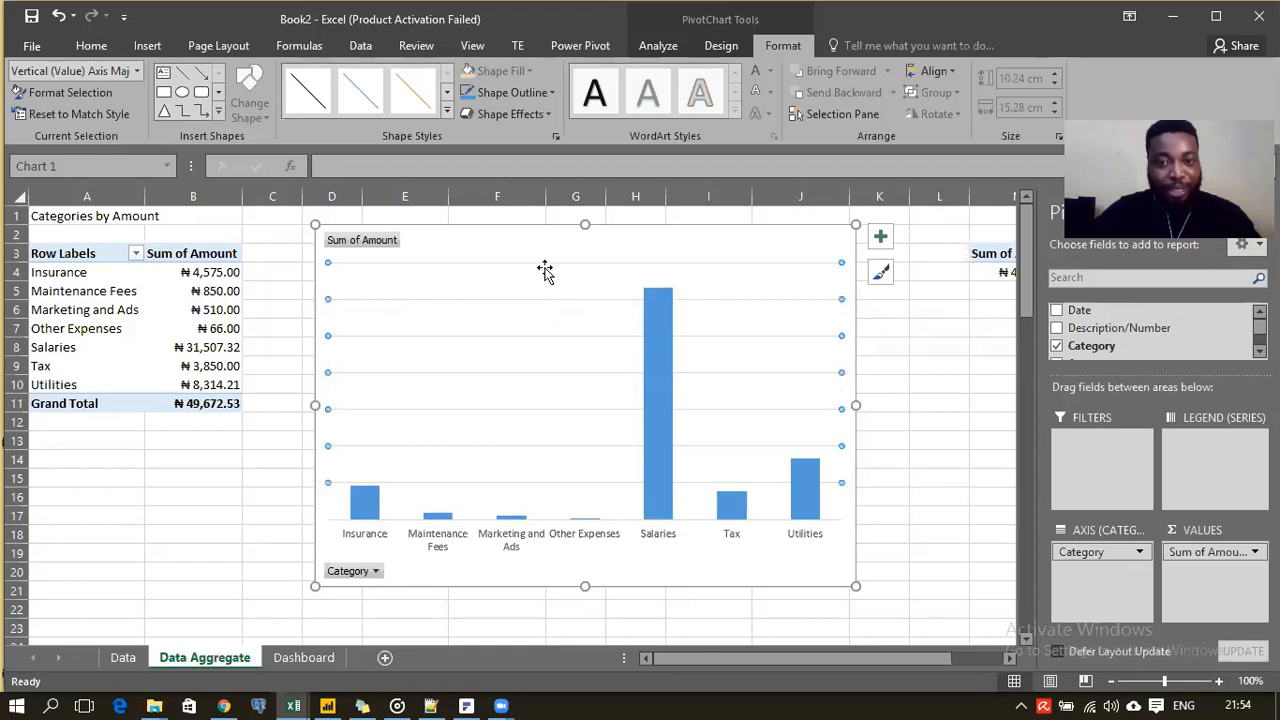
pyautogui.click(544, 268)
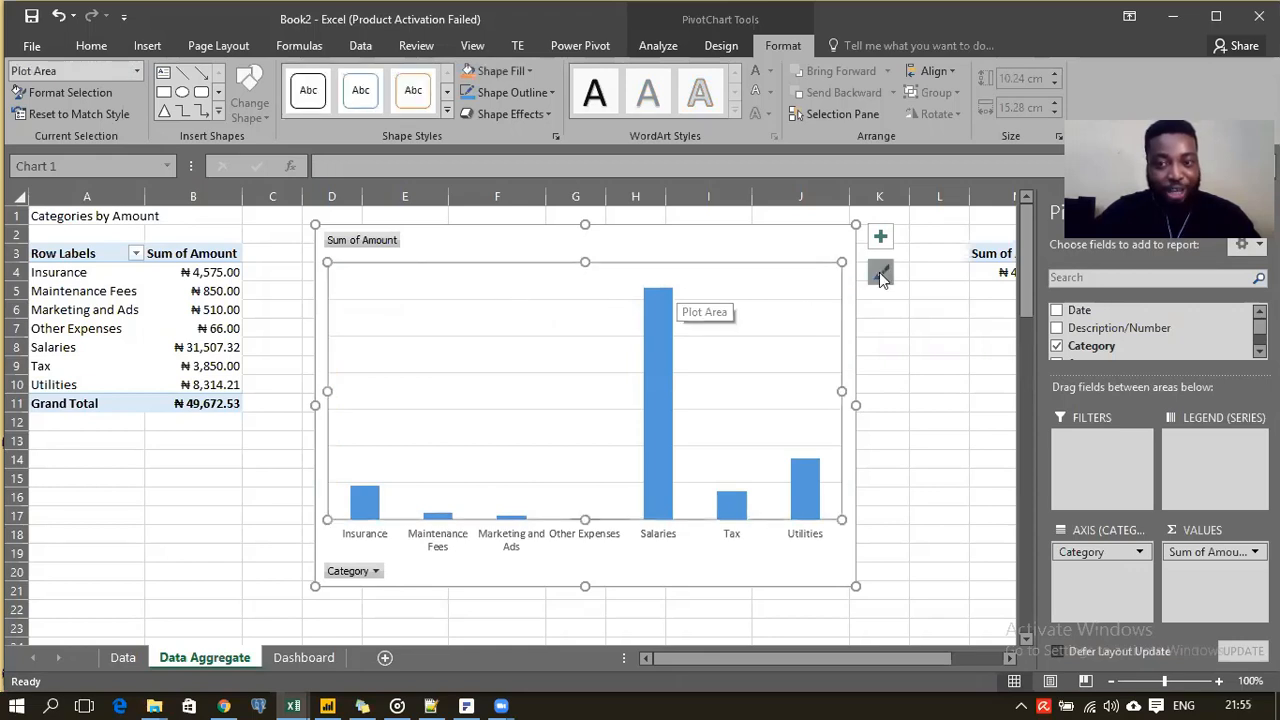
pyautogui.click(403, 300)
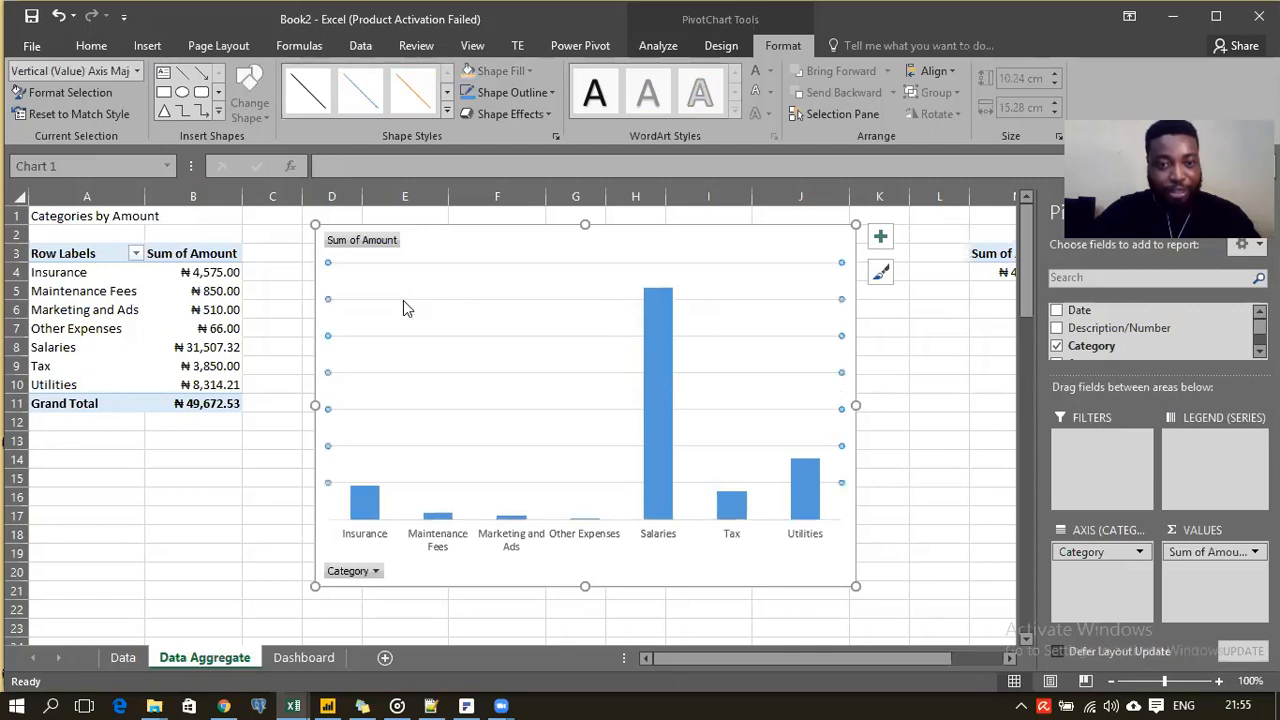
pyautogui.press('Escape')
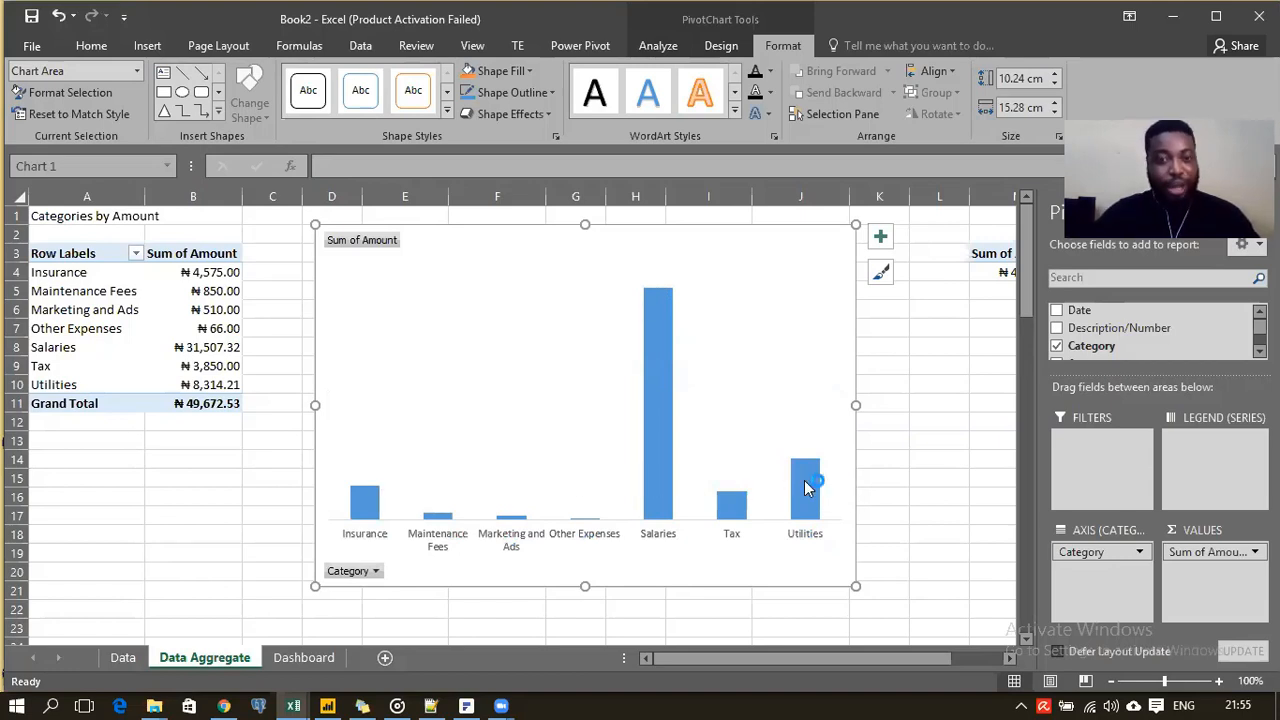
# Step: Sort the category pivot table in descending order by Sum of Amount
pyautogui.click(90, 289)
pyautogui.click(92, 270)
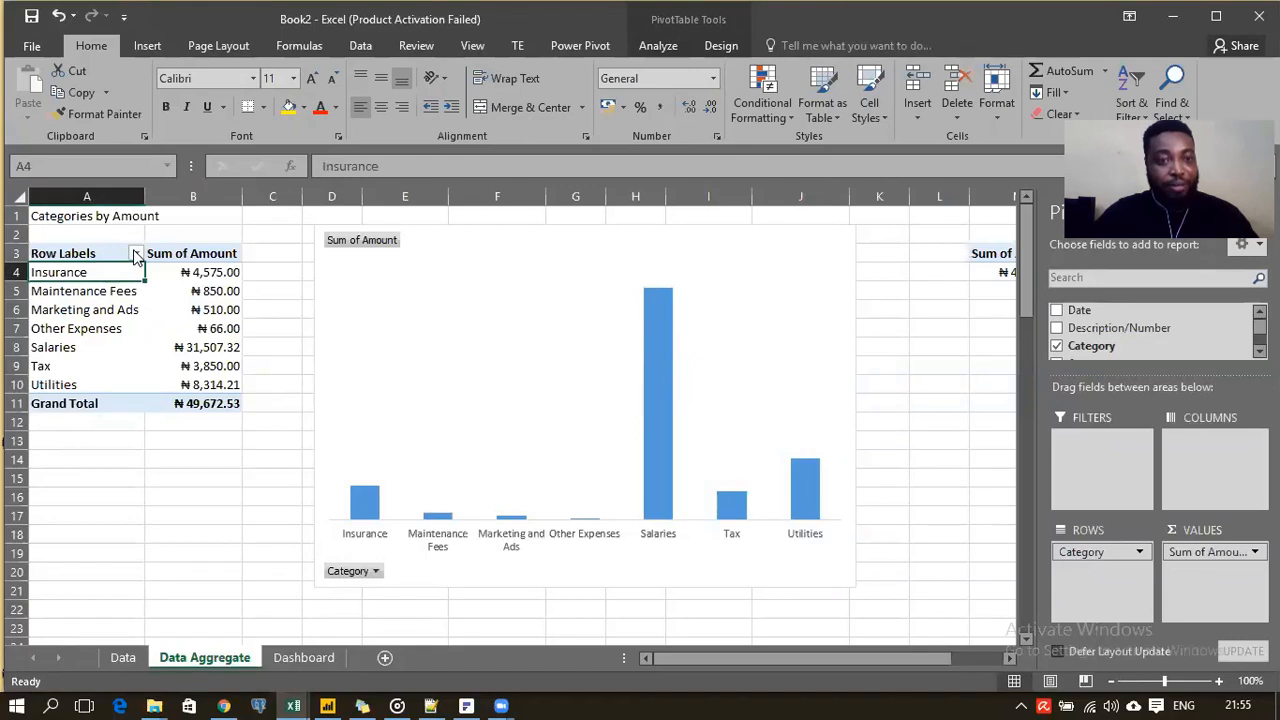
pyautogui.click(136, 255)
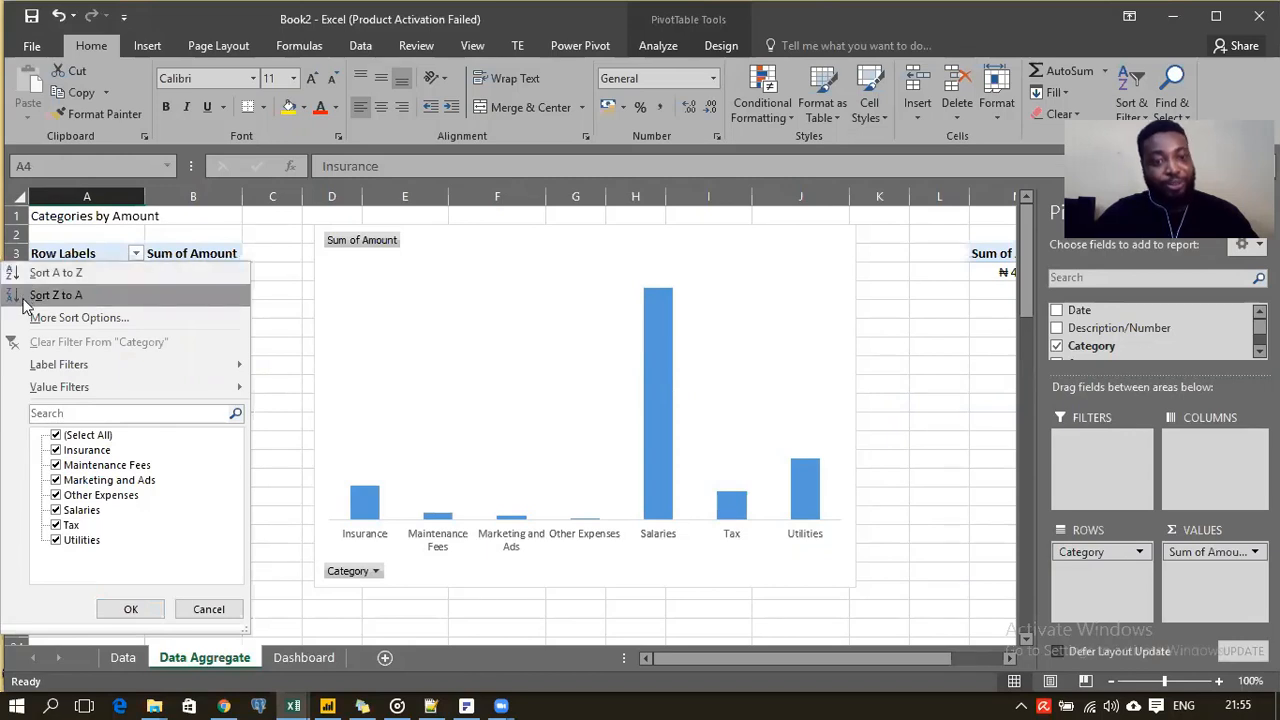
pyautogui.click(84, 254)
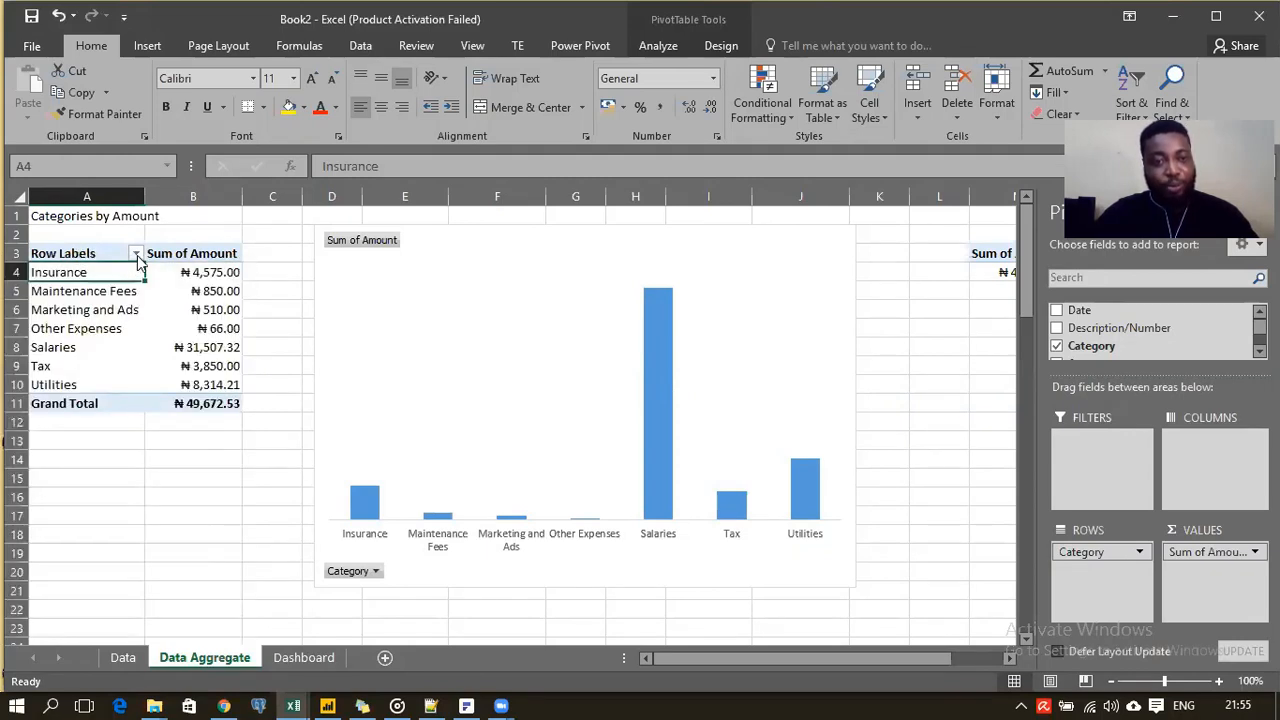
pyautogui.click(137, 254)
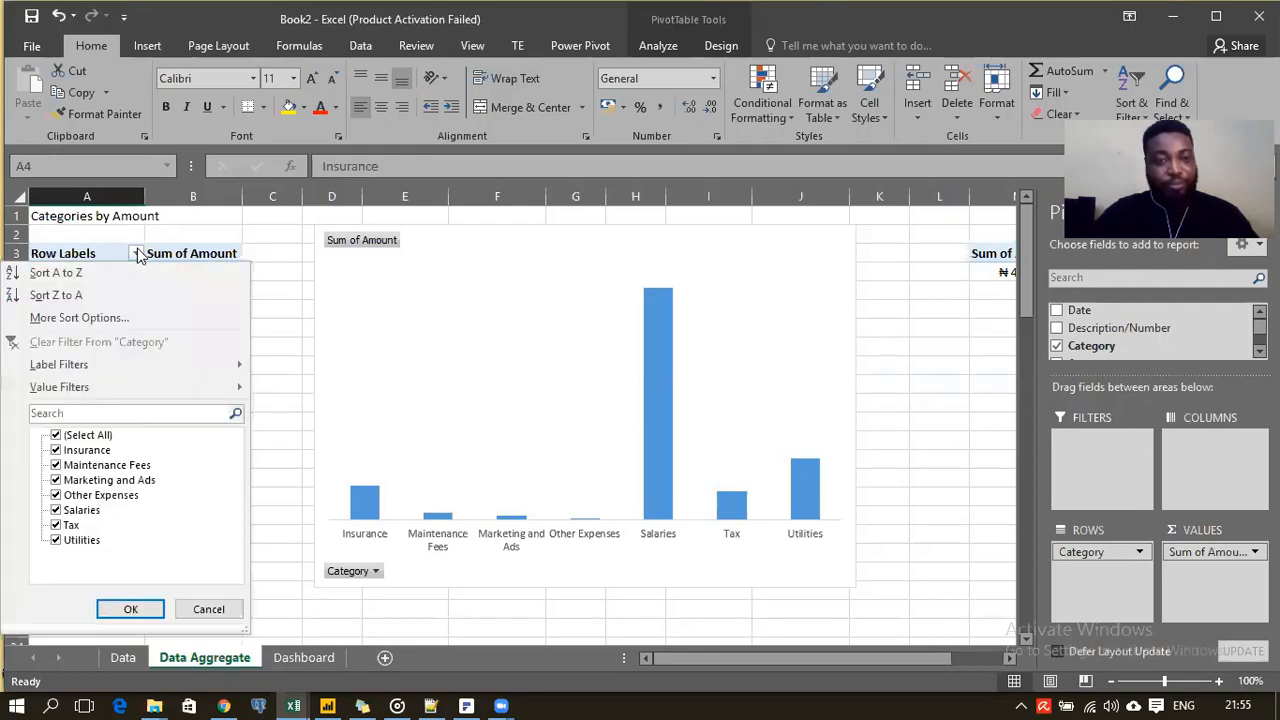
pyautogui.click(49, 317)
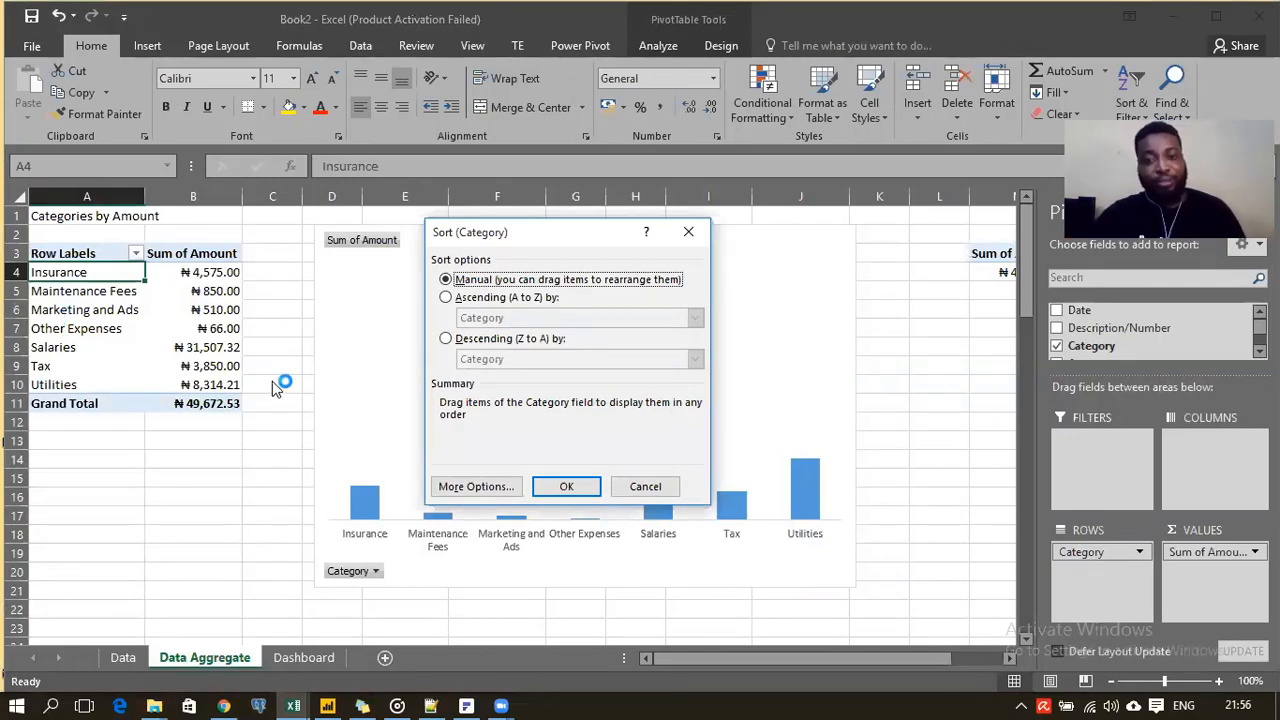
pyautogui.click(468, 340)
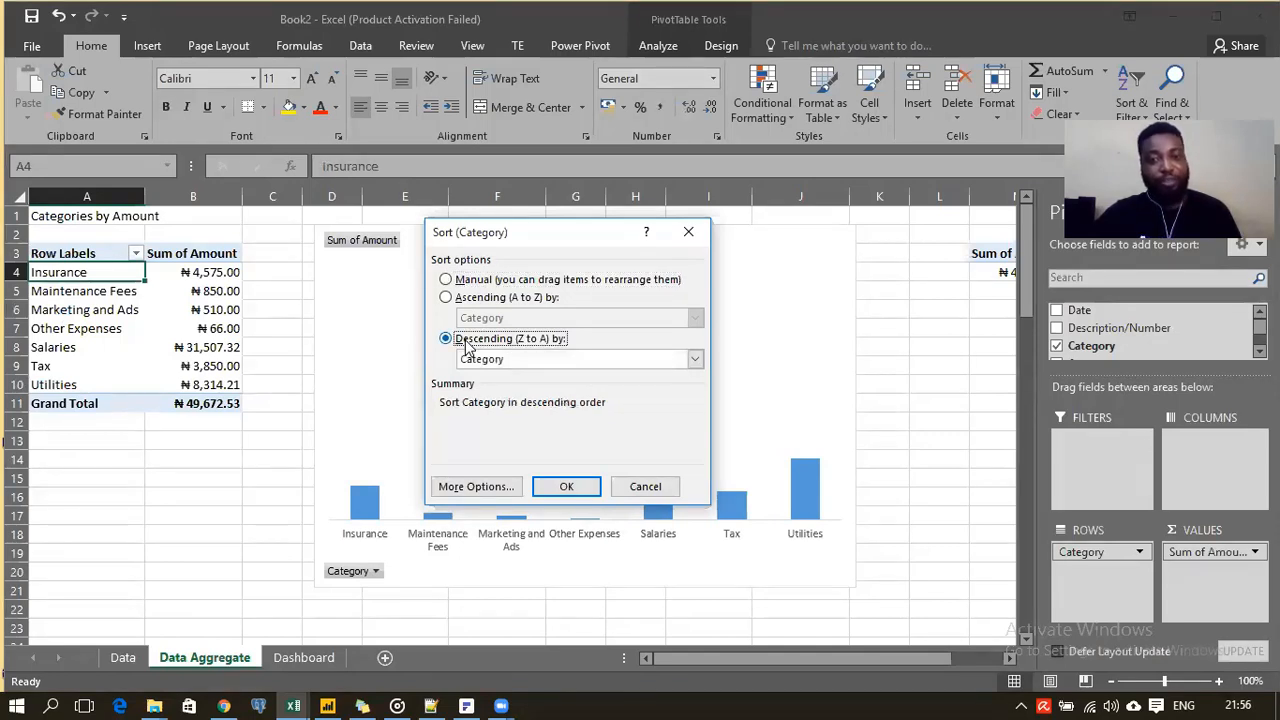
pyautogui.click(583, 362)
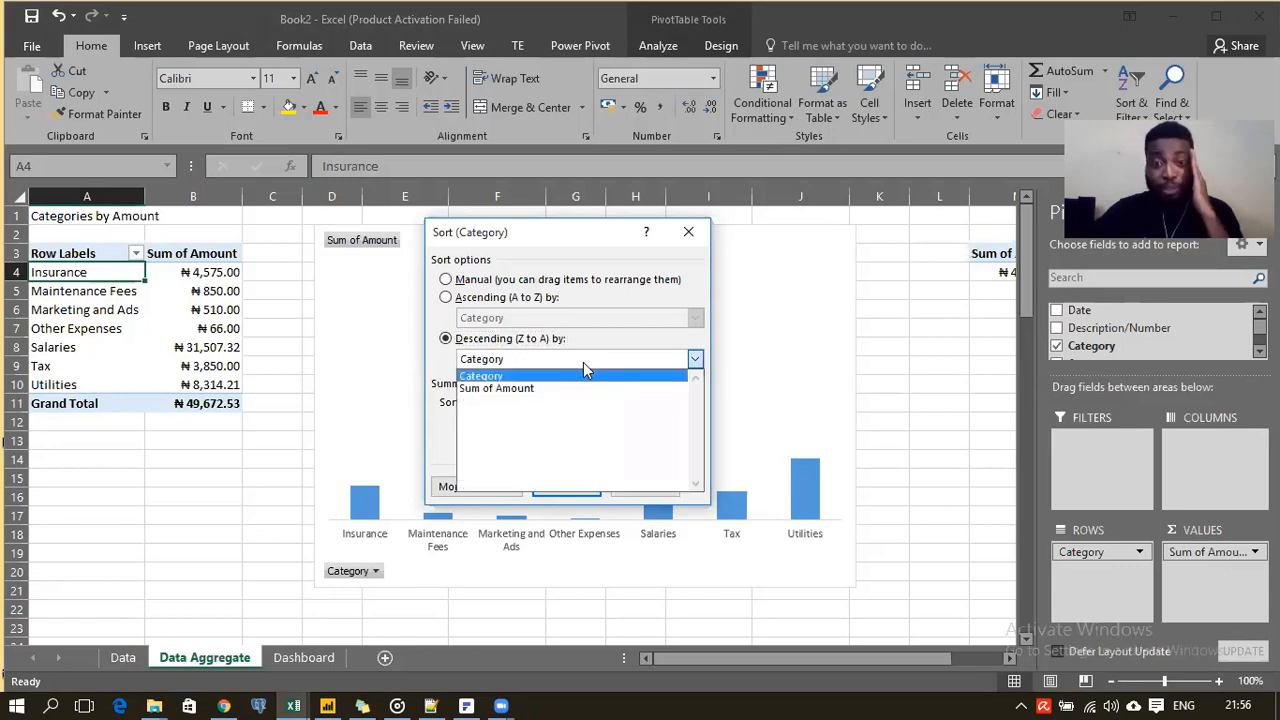
pyautogui.click(540, 389)
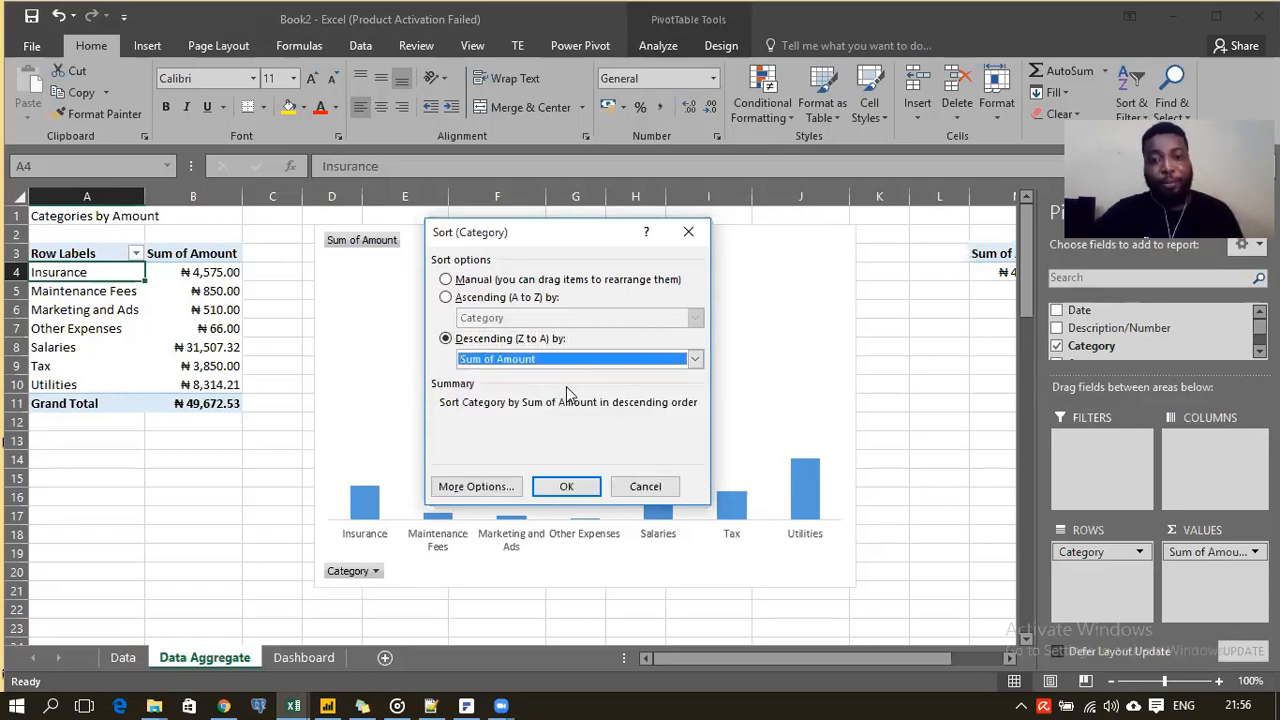
pyautogui.click(568, 487)
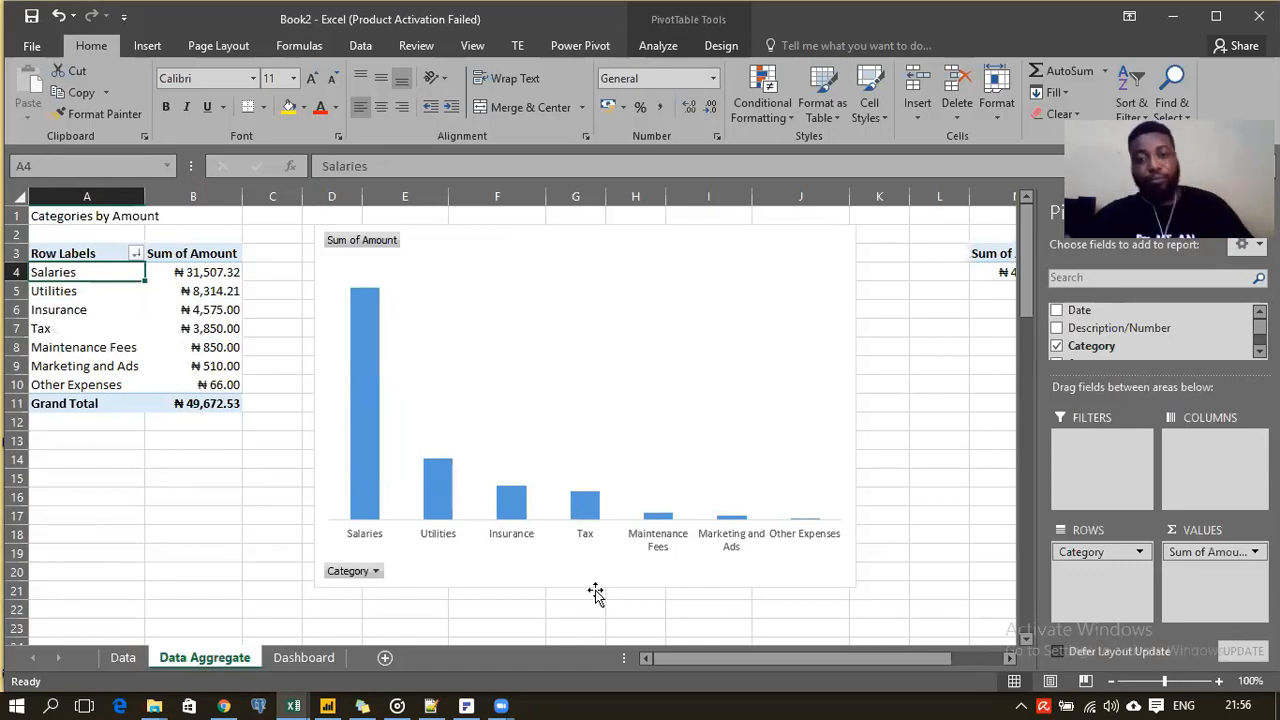
# Step: Hide the report filter, axis and value field buttons on the category chart
pyautogui.click(551, 241)
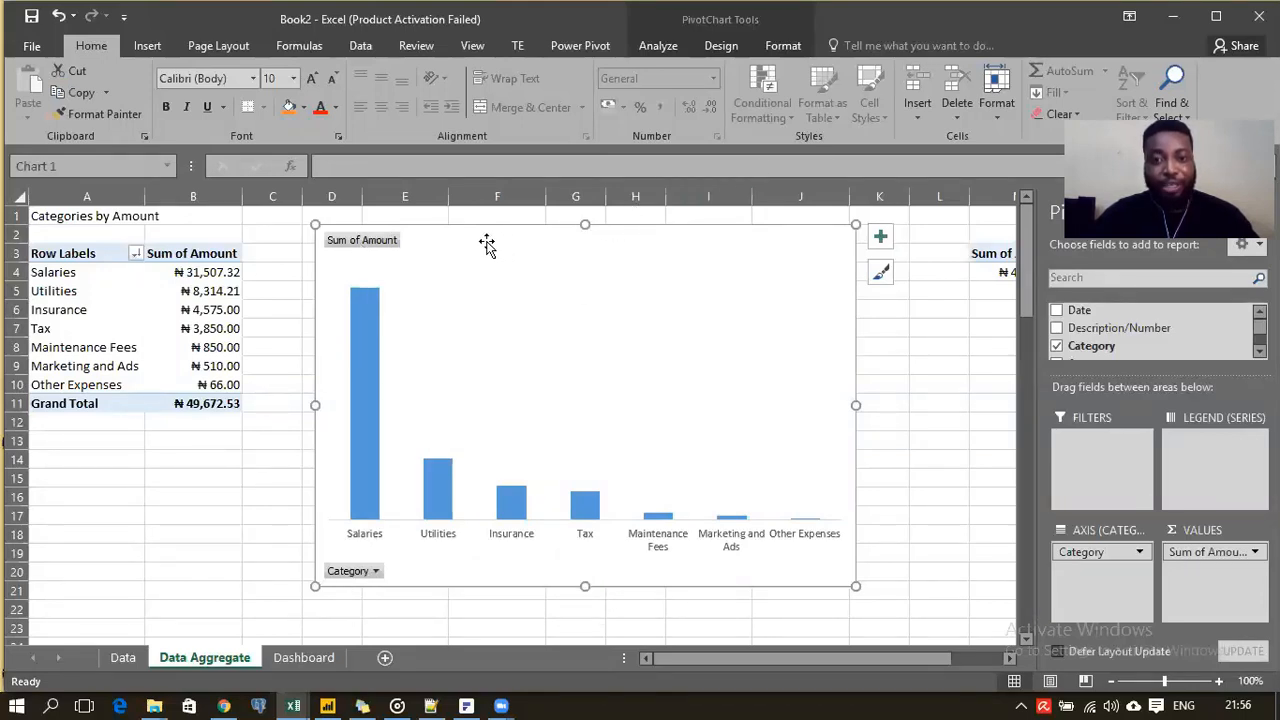
pyautogui.click(720, 46)
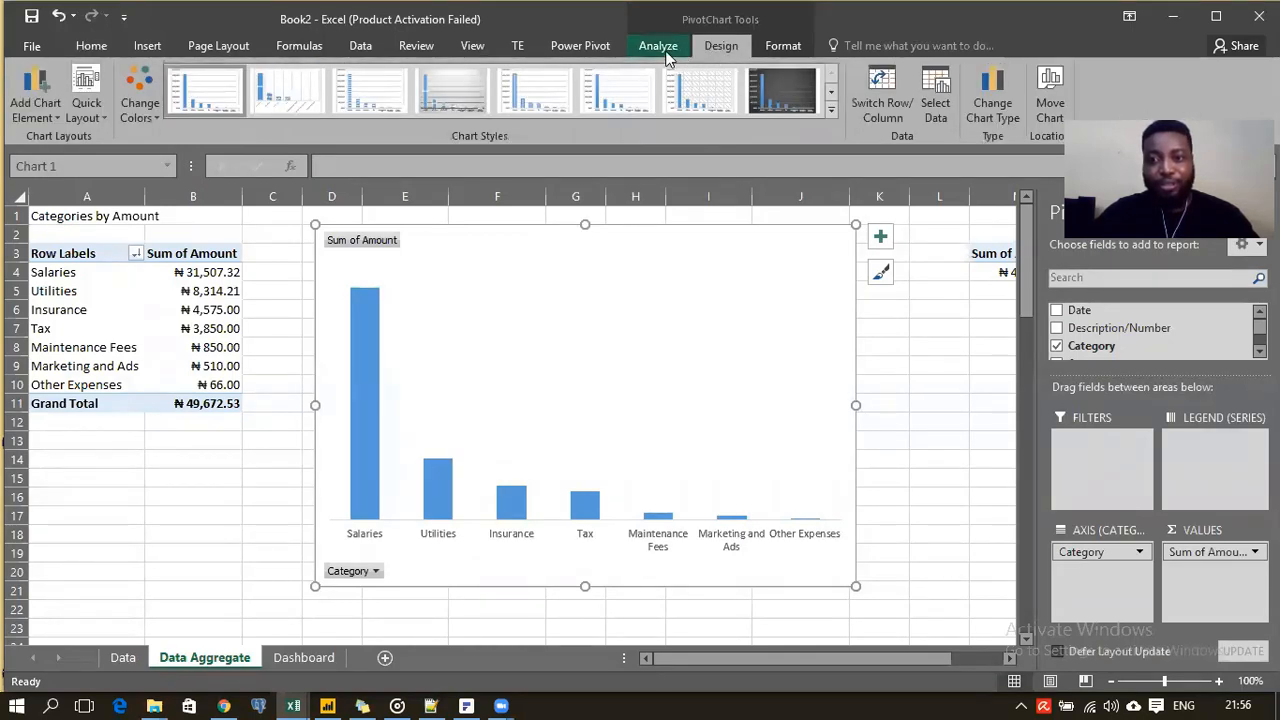
pyautogui.click(665, 55)
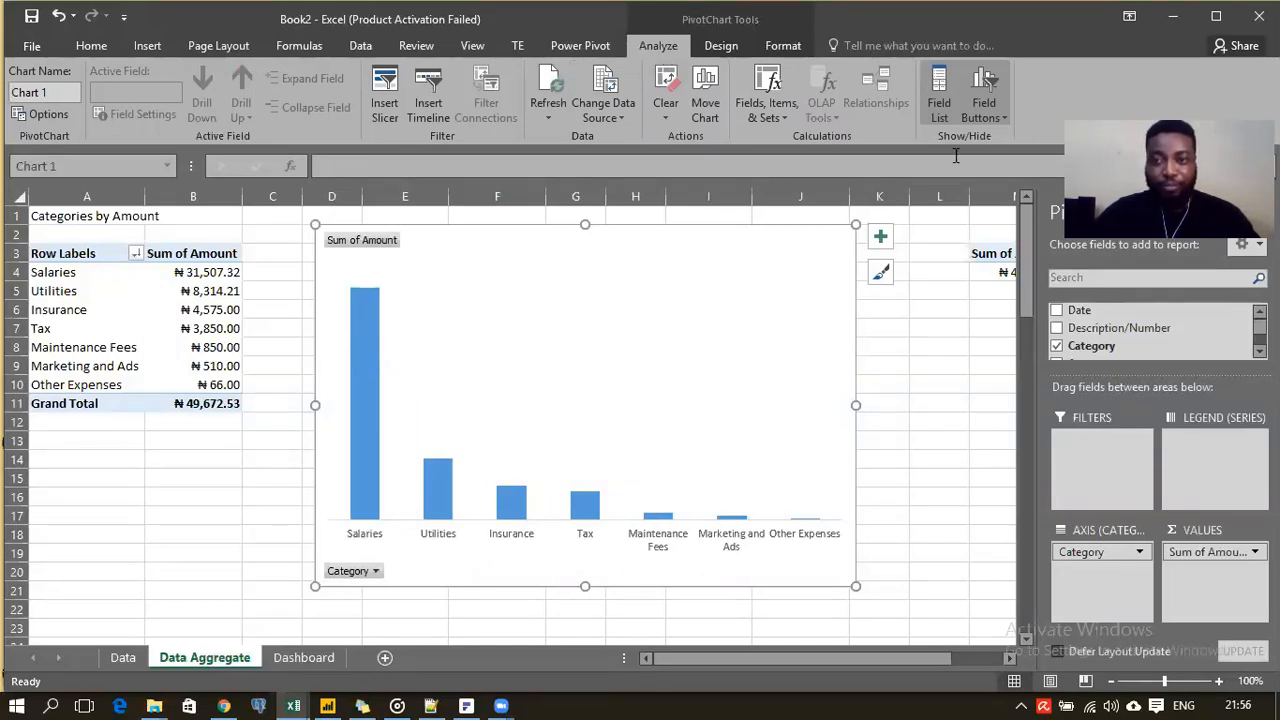
pyautogui.click(1001, 113)
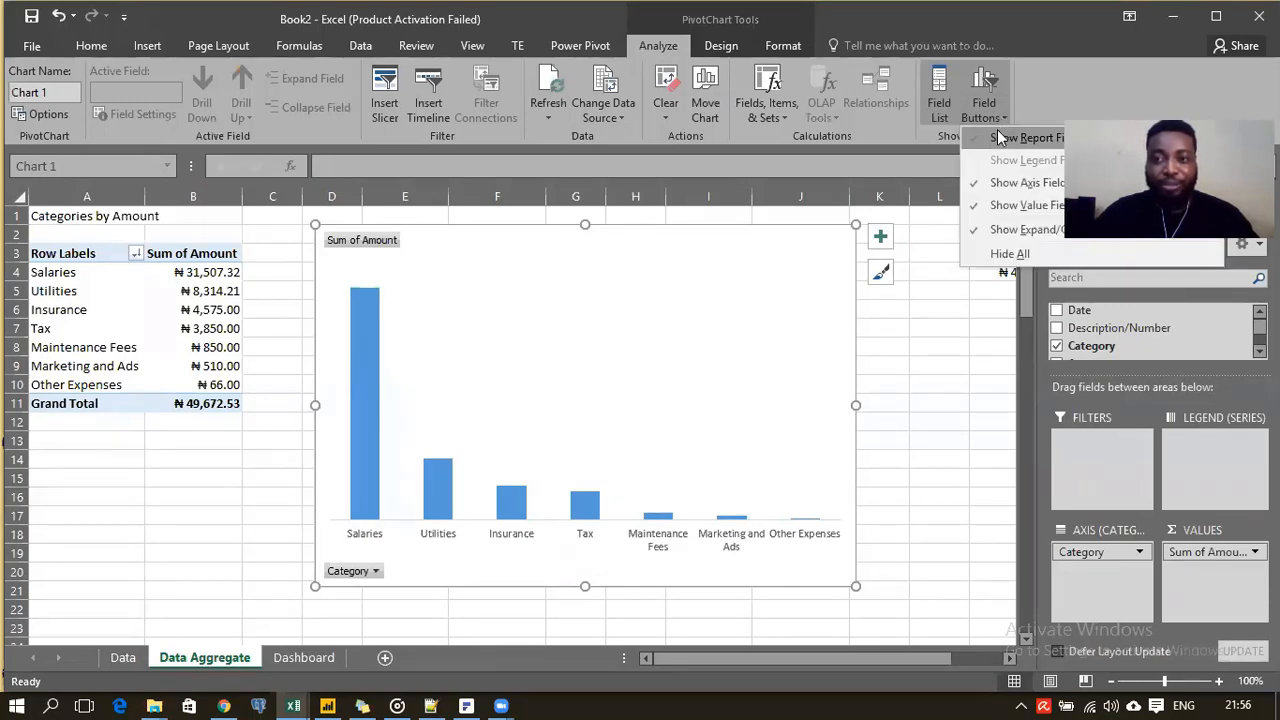
pyautogui.click(980, 140)
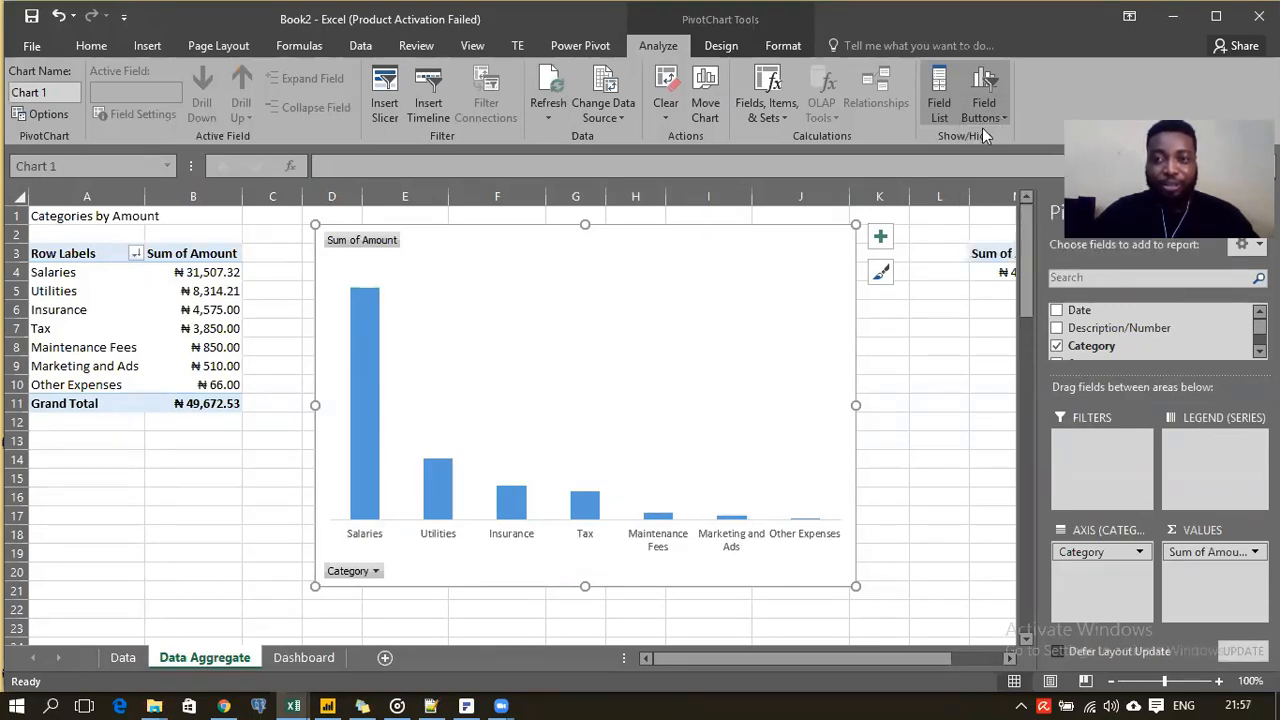
pyautogui.click(995, 118)
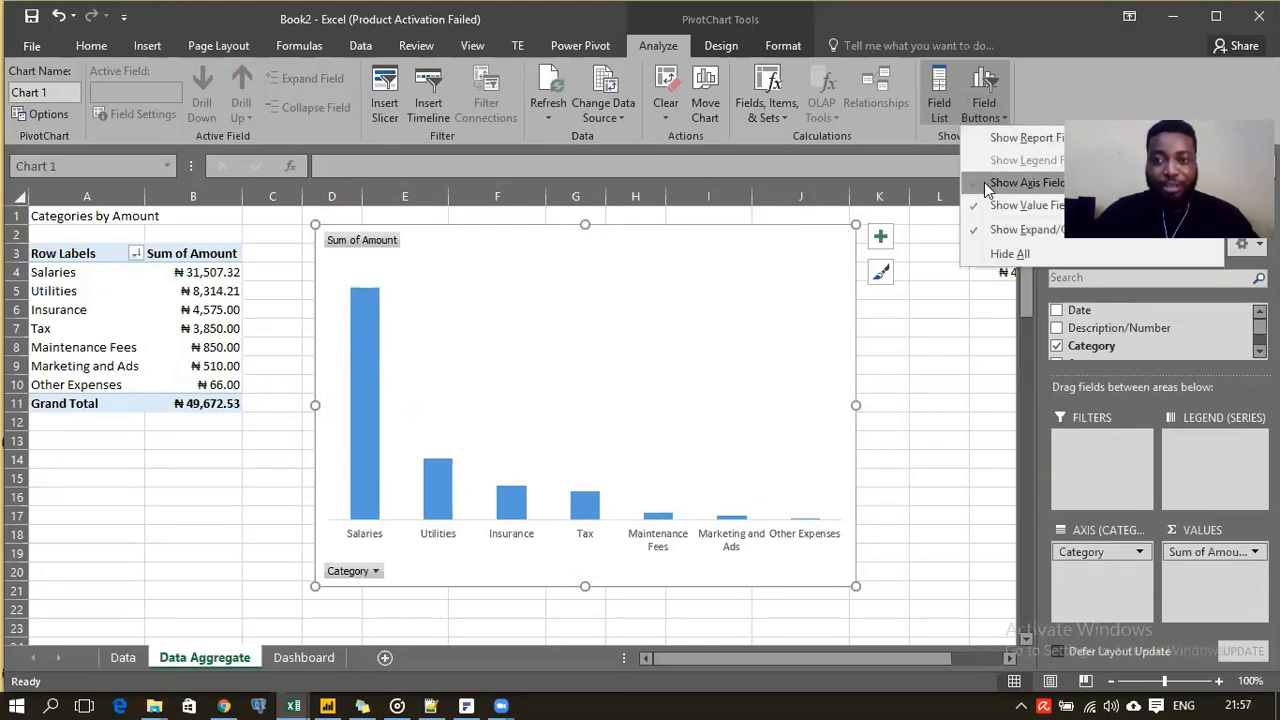
pyautogui.click(985, 178)
pyautogui.click(995, 118)
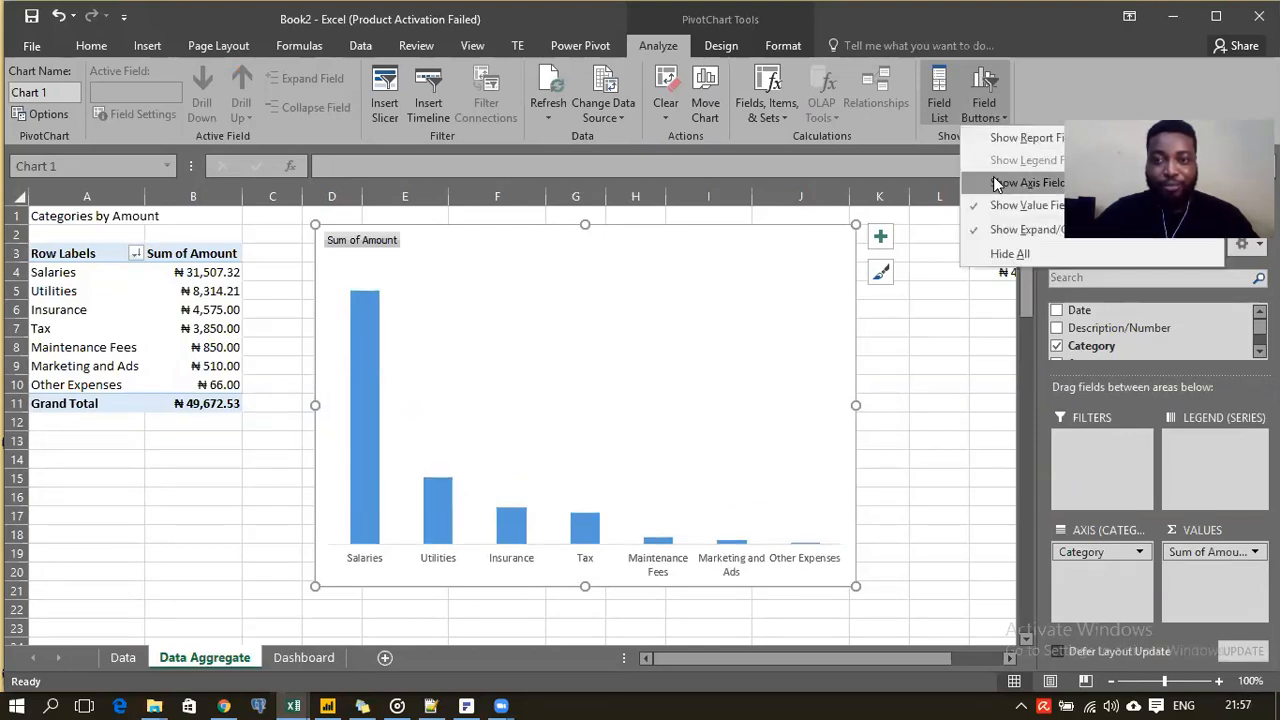
pyautogui.click(980, 207)
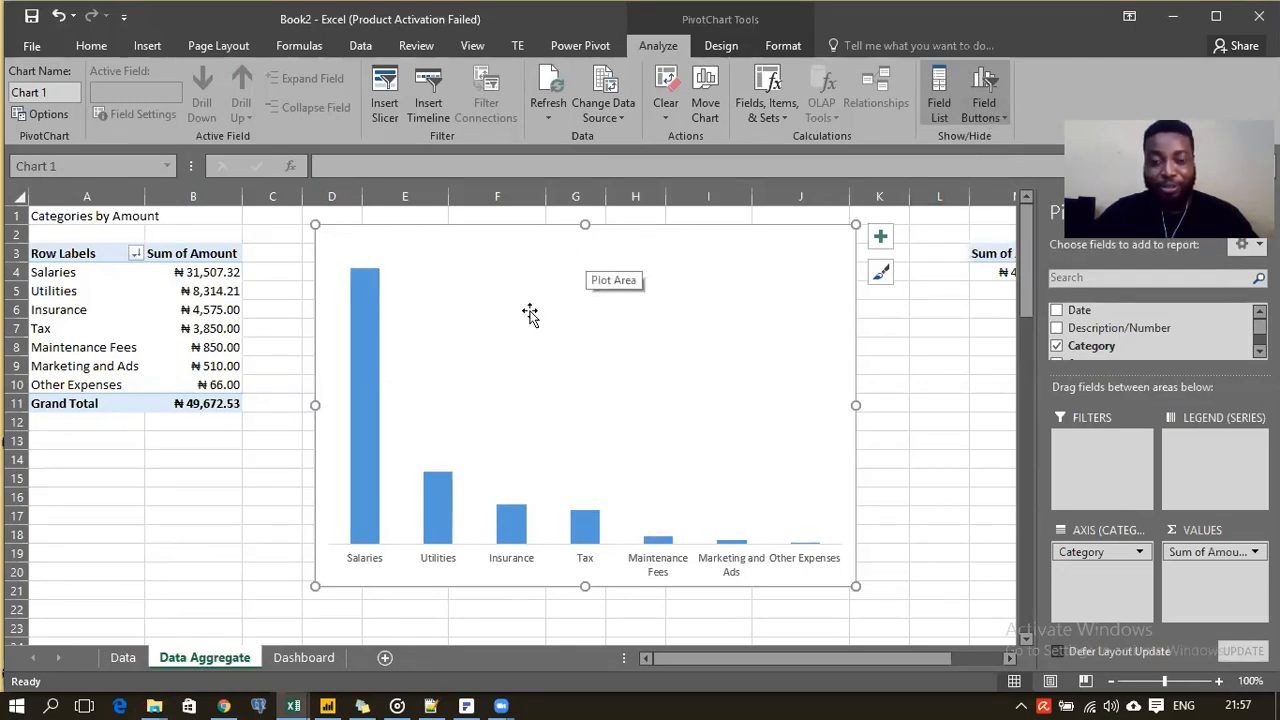
# Step: Add data callout labels to the columns of the category chart
pyautogui.moveTo(367, 418)
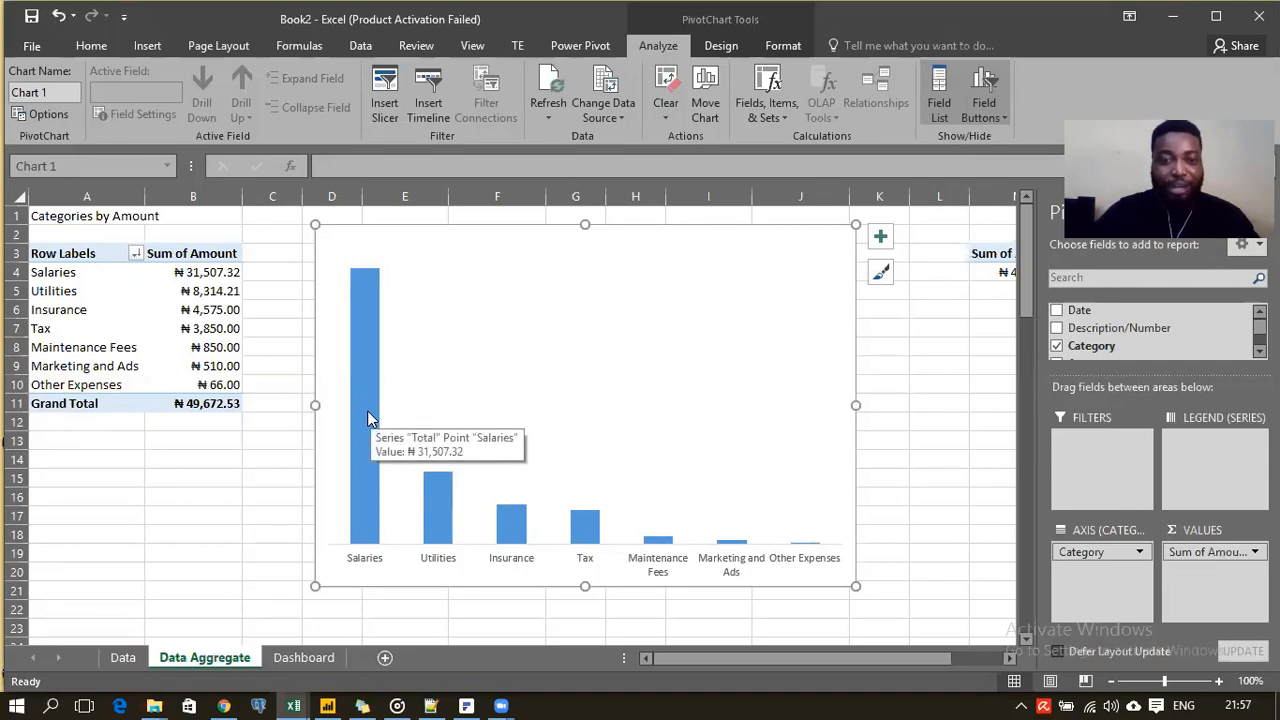
pyautogui.moveTo(440, 511)
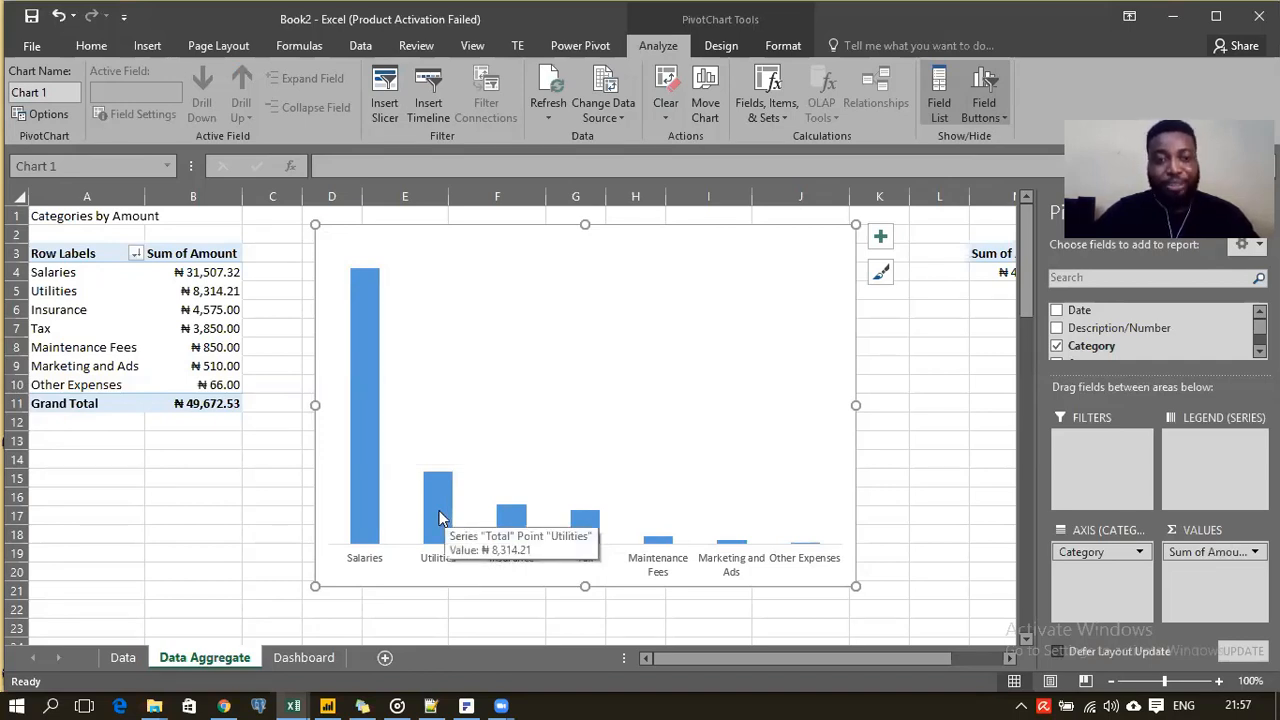
pyautogui.moveTo(527, 527)
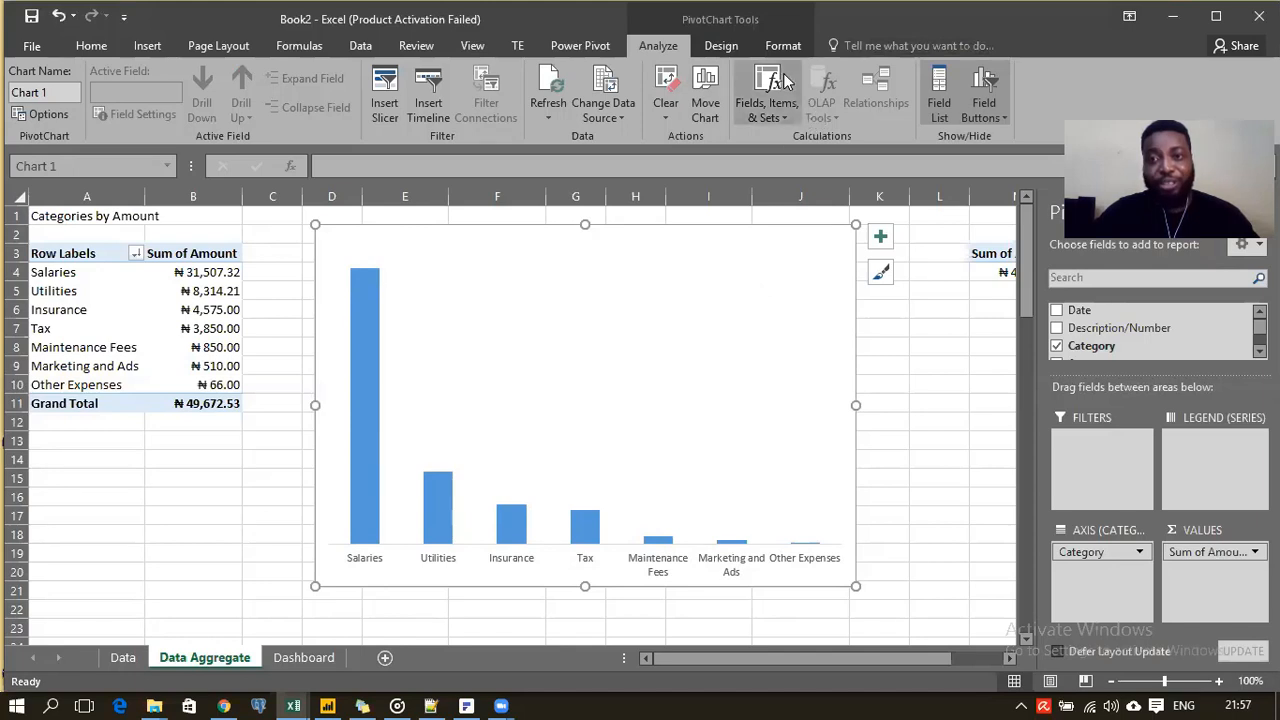
pyautogui.click(721, 47)
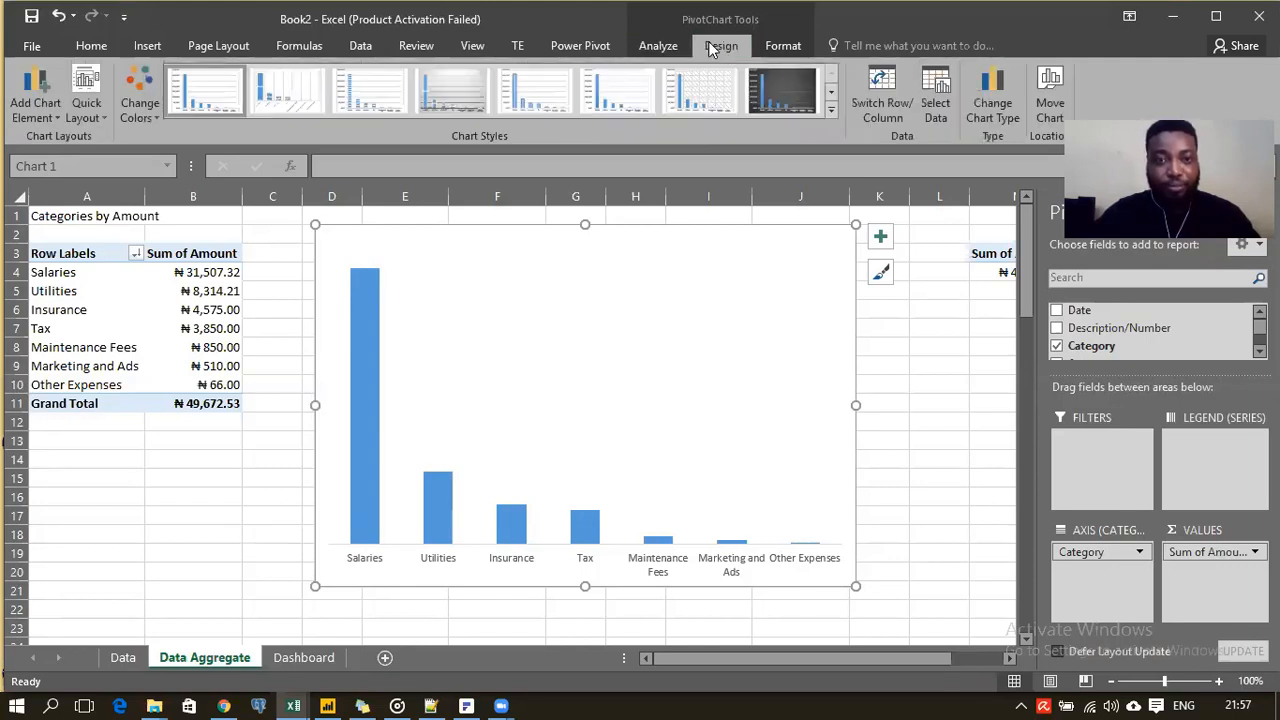
pyautogui.click(38, 115)
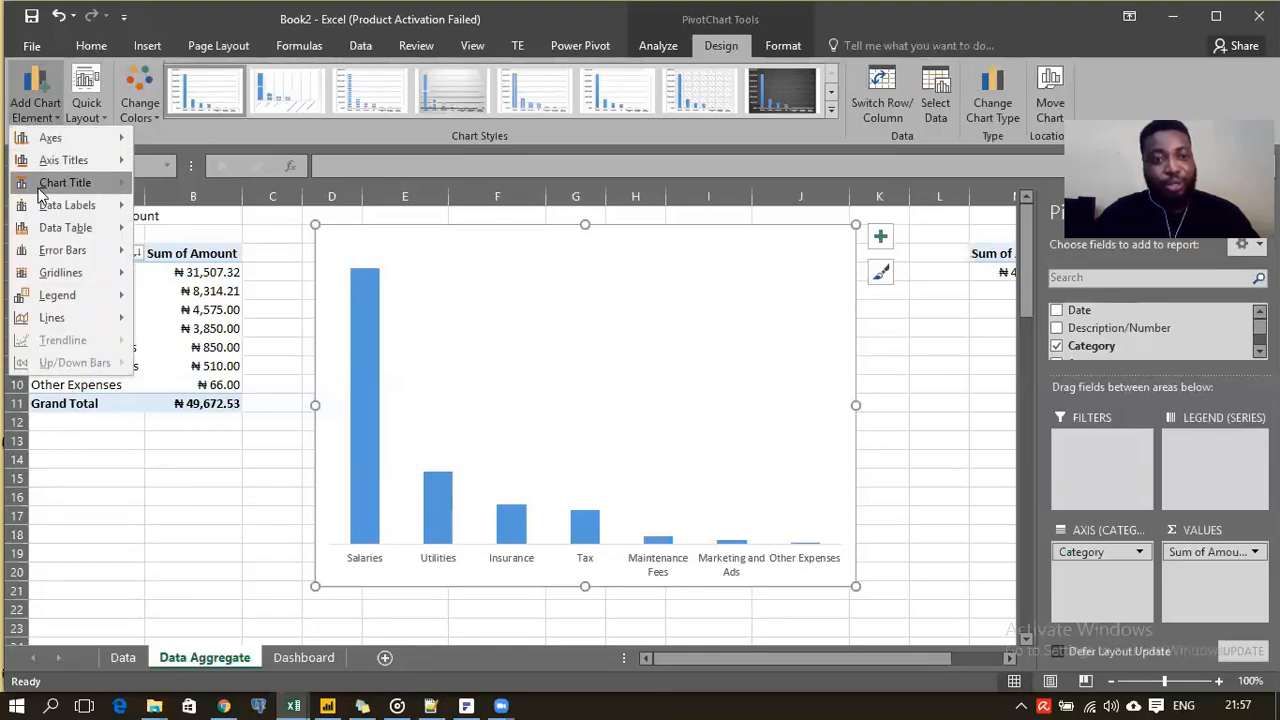
pyautogui.moveTo(45, 212)
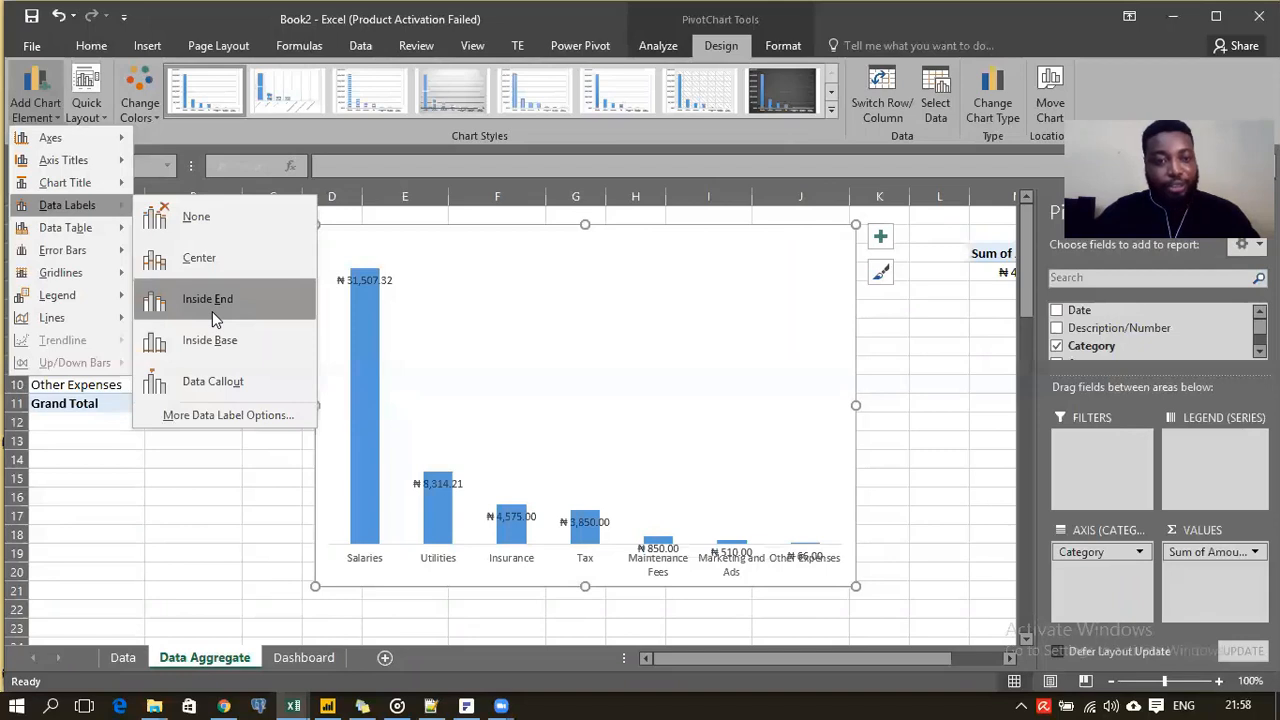
pyautogui.click(210, 381)
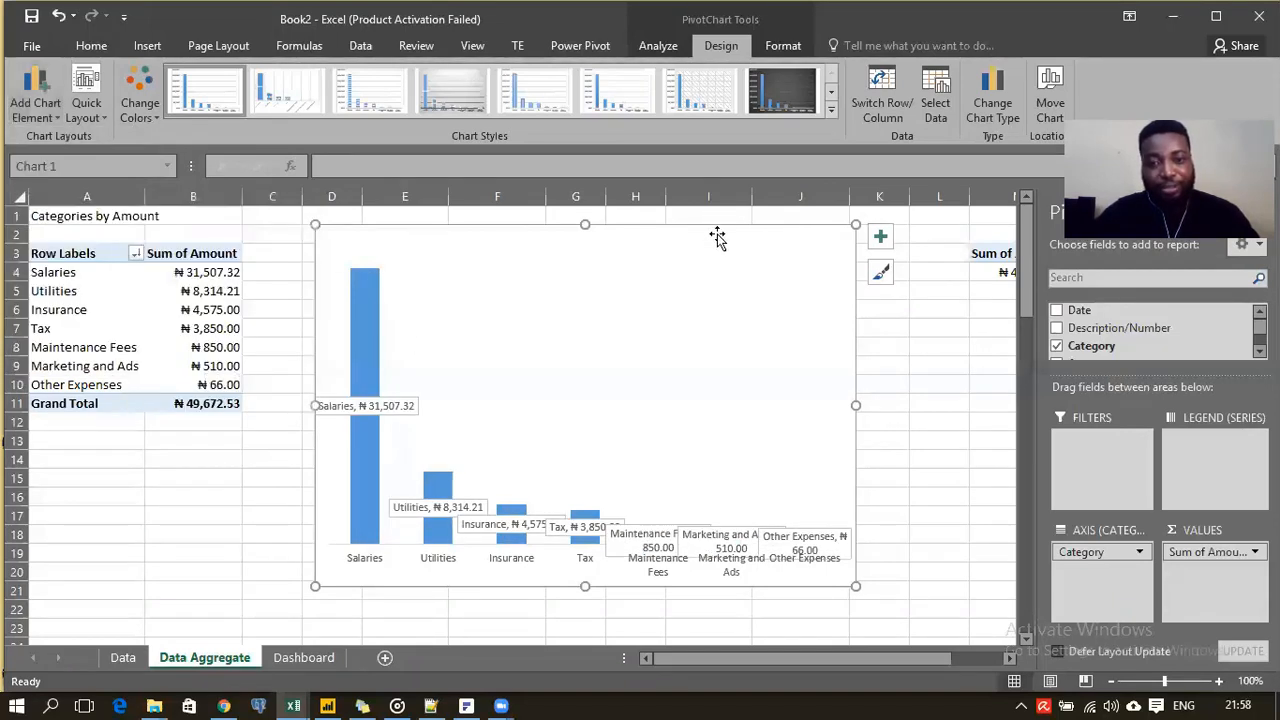
# Step: Compare the stacked and clustered column previews, and change the category chart's type to Clustered Column
pyautogui.click(992, 100)
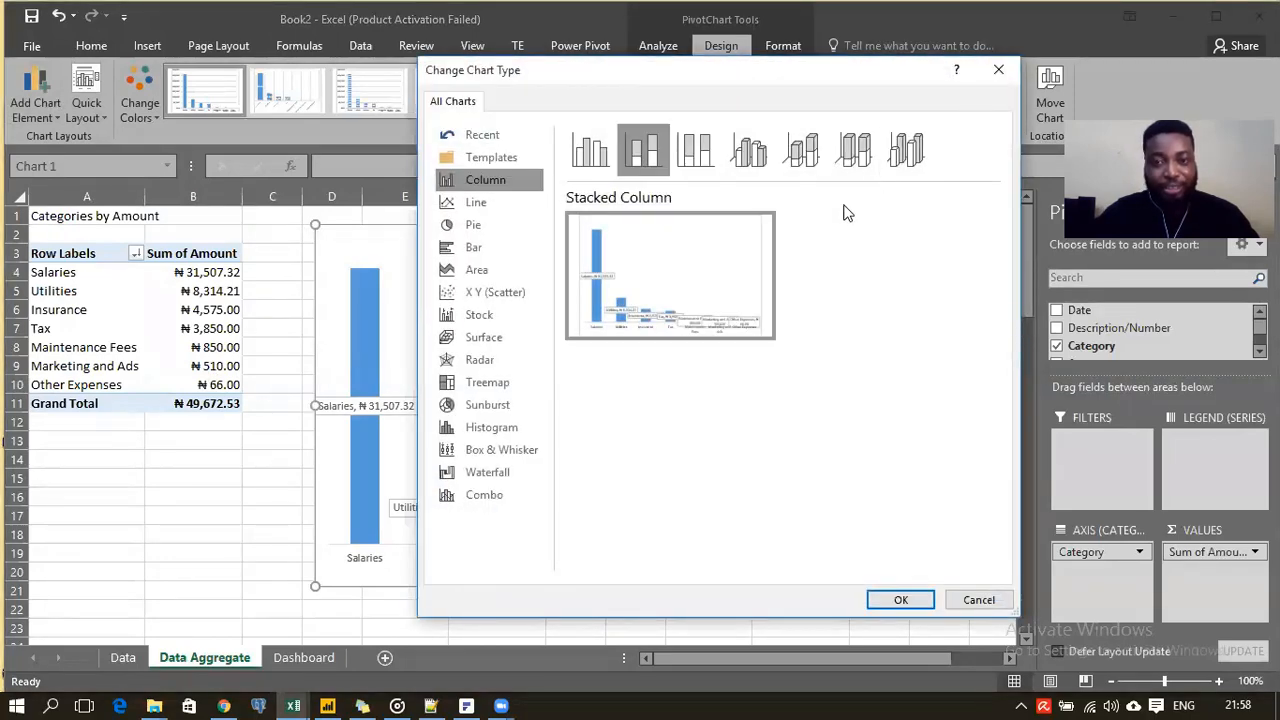
pyautogui.click(583, 157)
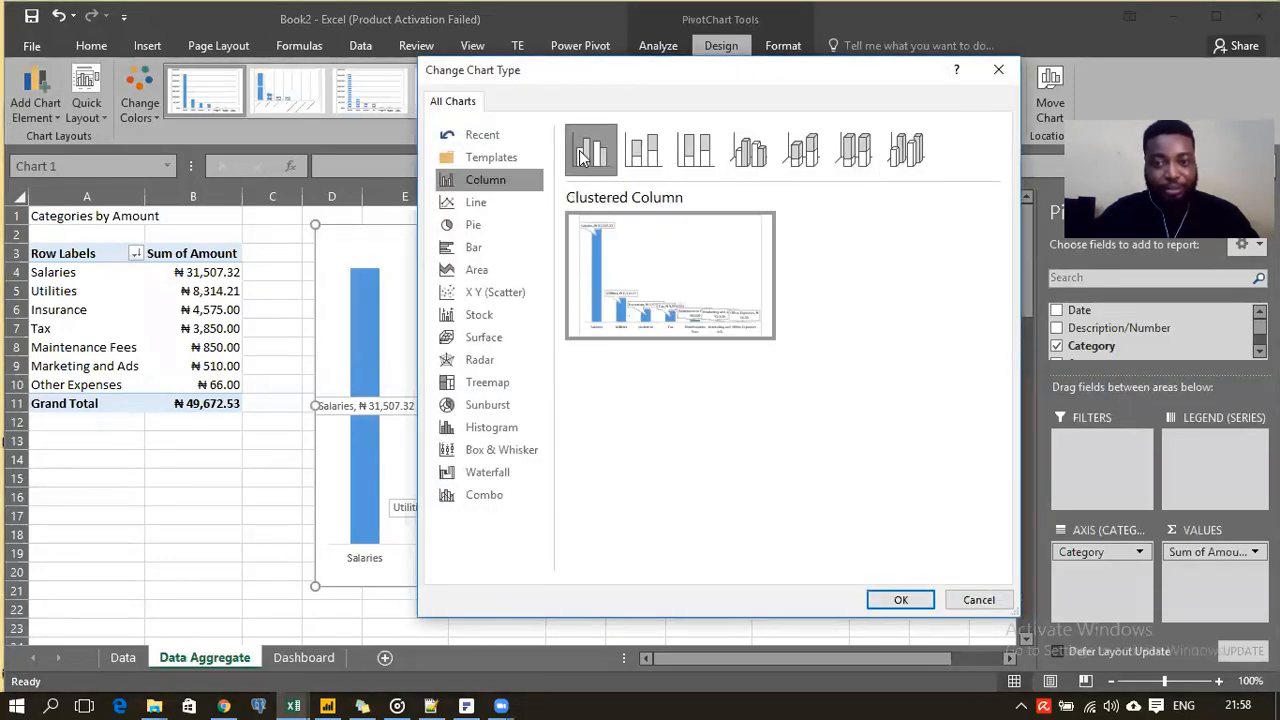
pyautogui.click(645, 160)
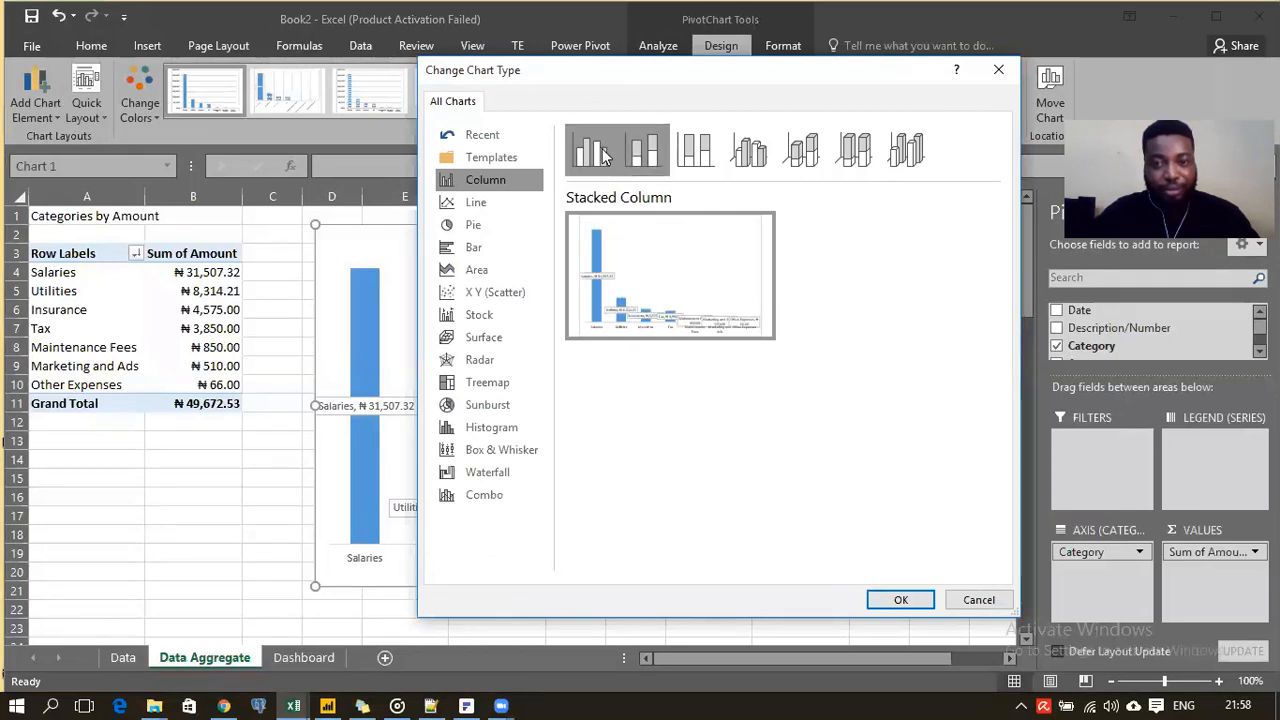
pyautogui.click(602, 156)
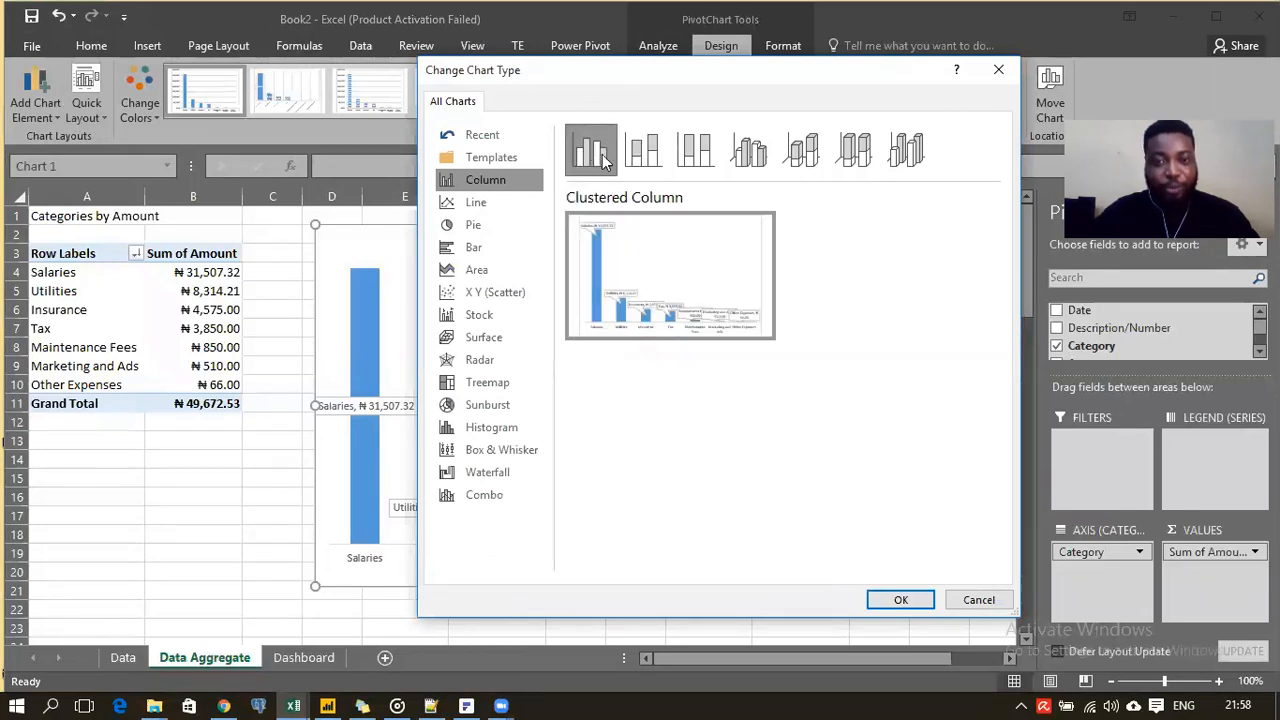
pyautogui.click(643, 158)
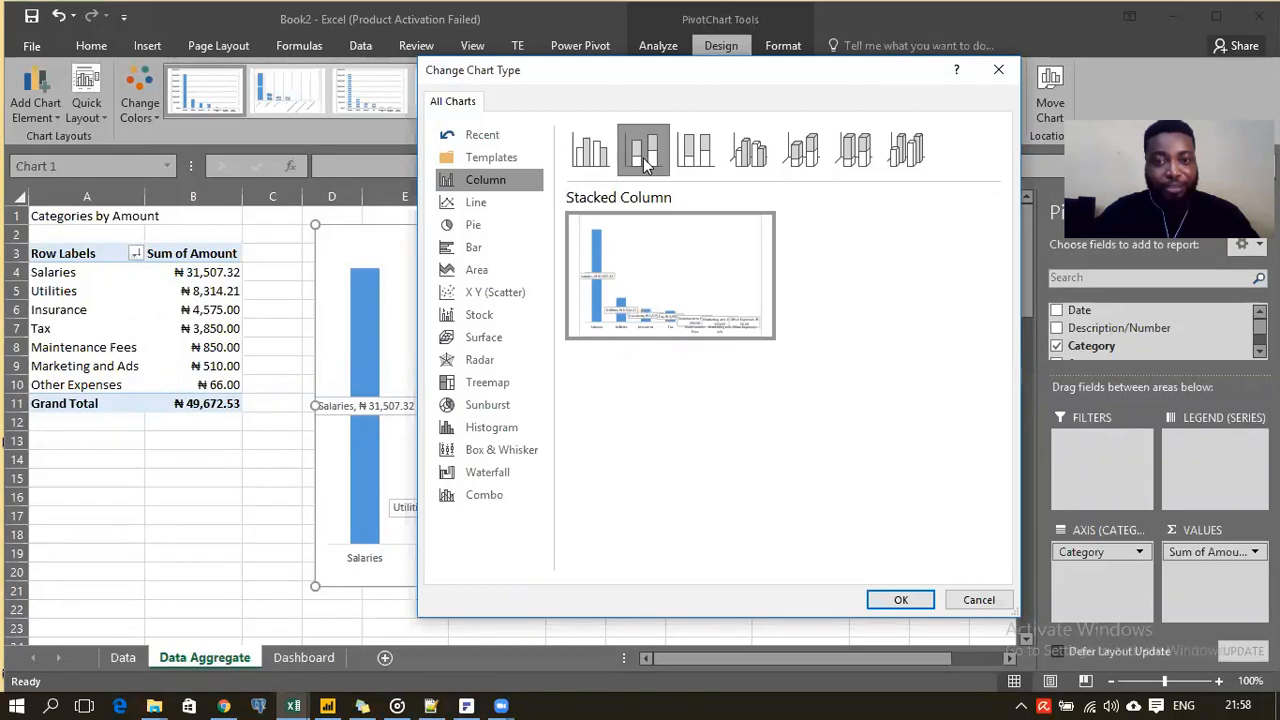
pyautogui.click(598, 160)
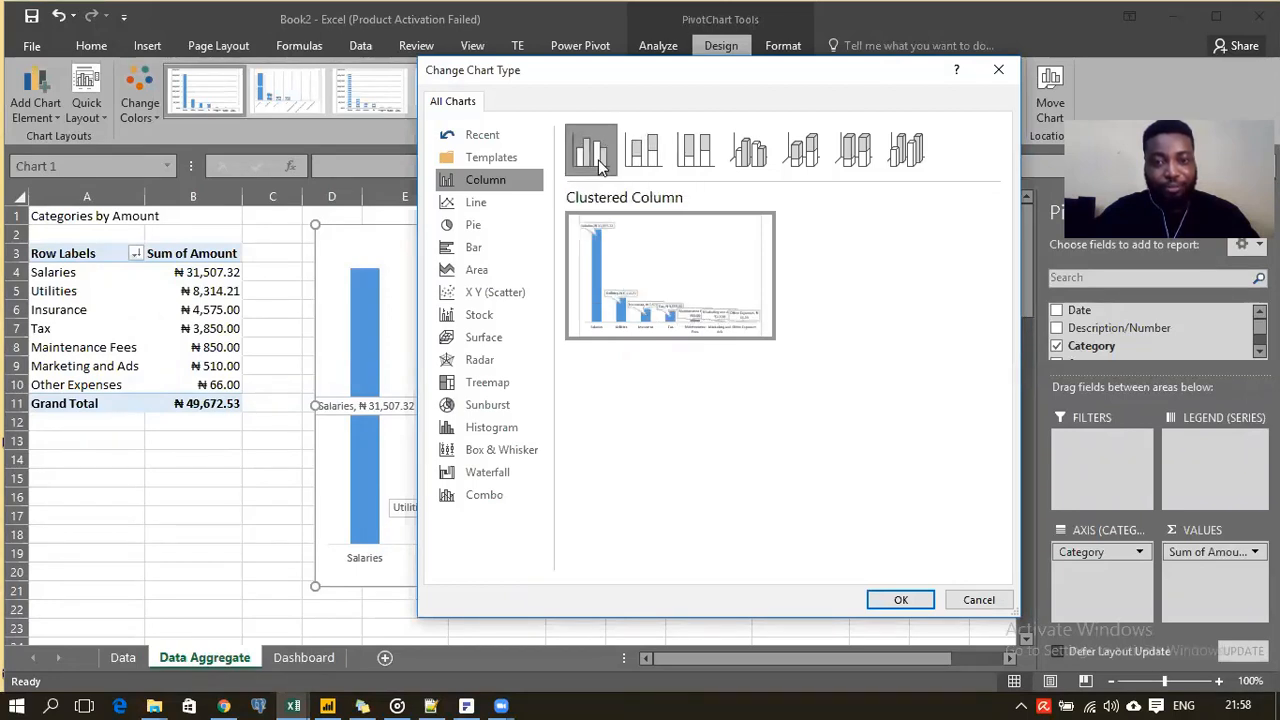
pyautogui.moveTo(598, 244)
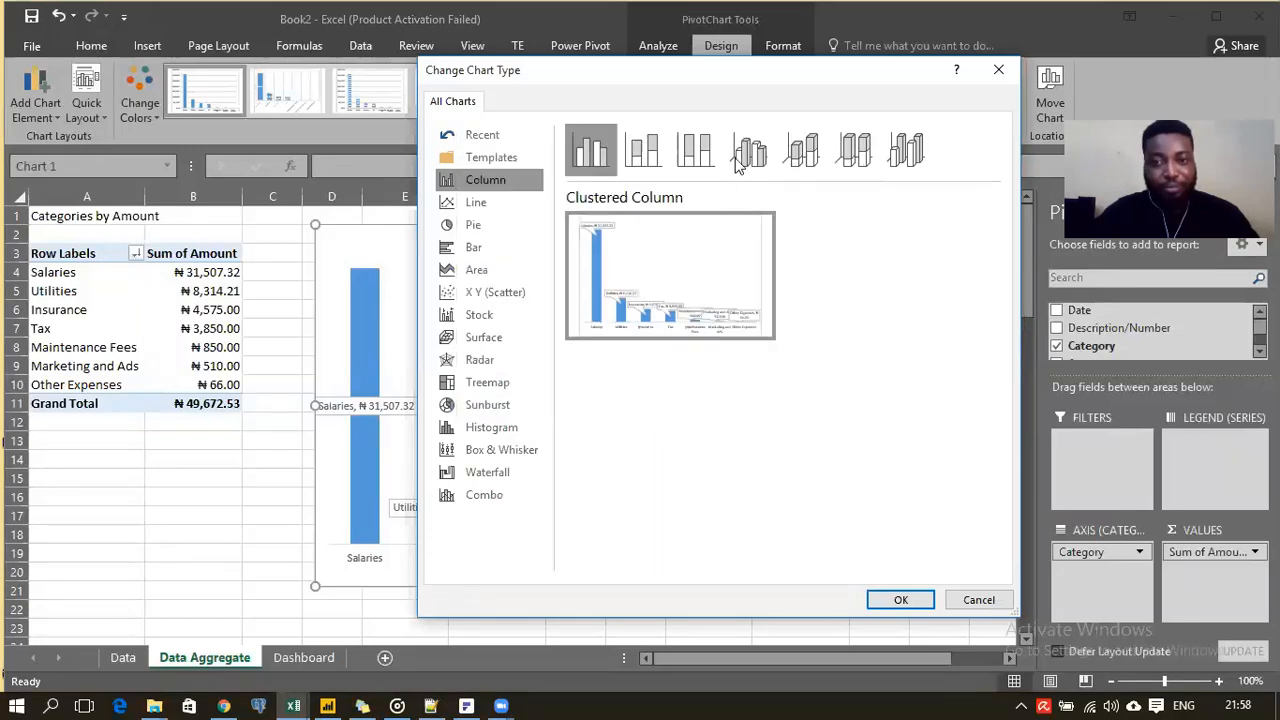
pyautogui.click(641, 157)
pyautogui.moveTo(639, 258)
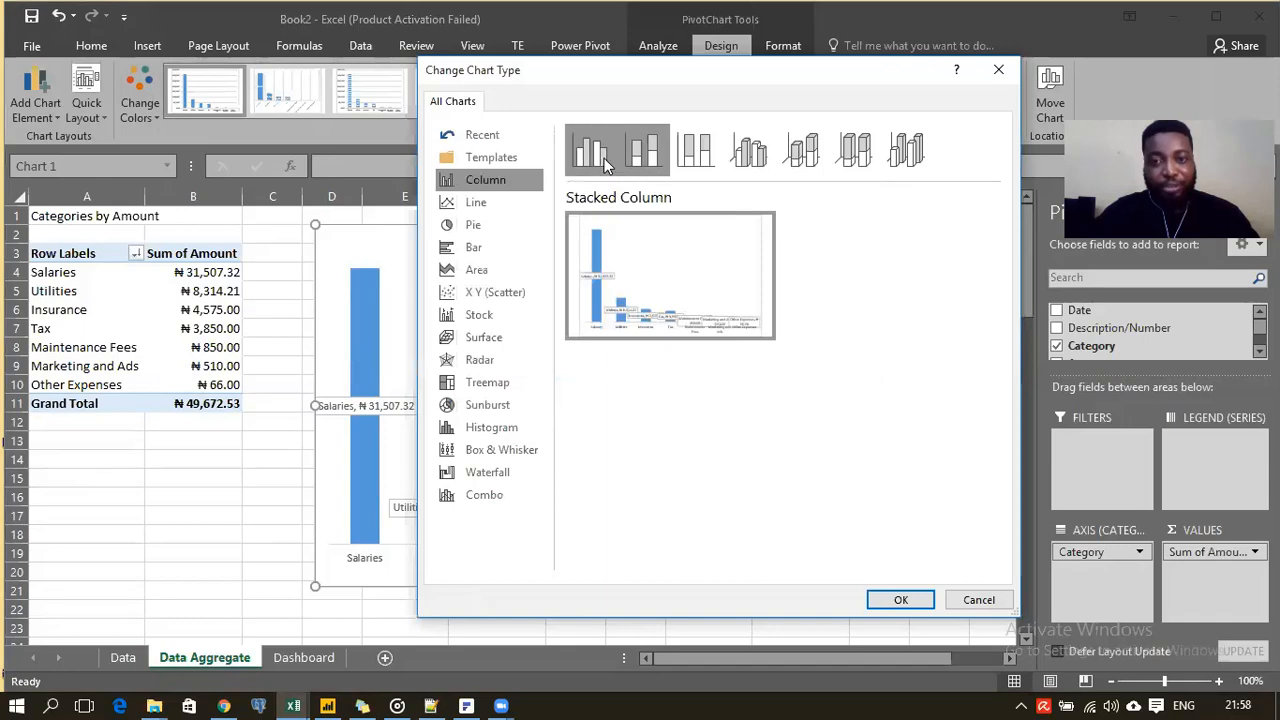
pyautogui.click(600, 158)
pyautogui.click(901, 597)
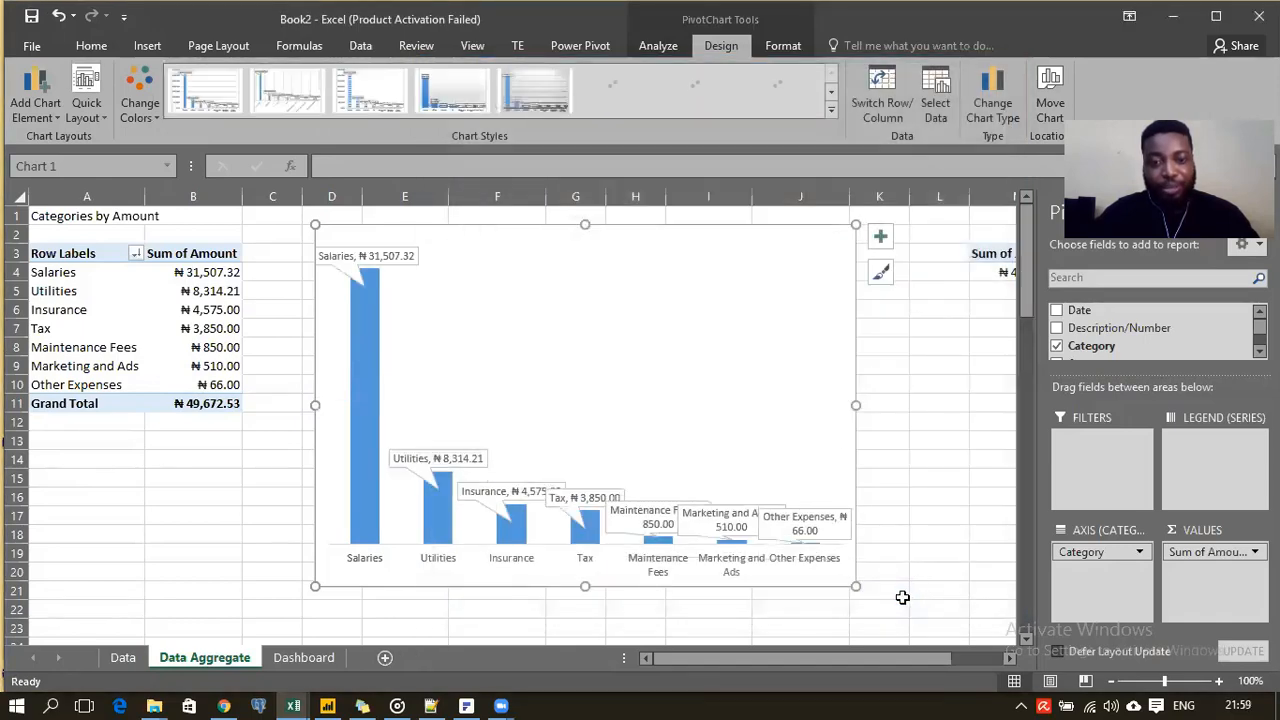
# Step: Format the category chart's data labels to contain only the value, without category name or leader lines
pyautogui.click(395, 258)
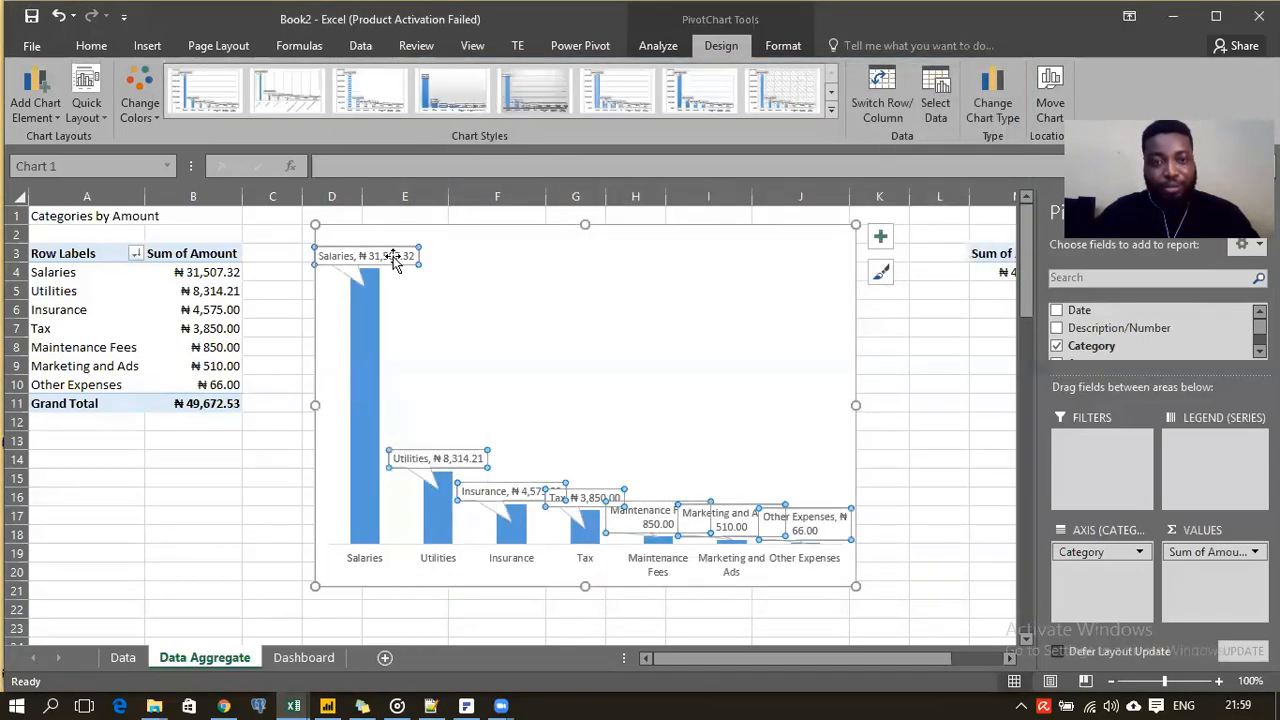
pyautogui.doubleClick(395, 258)
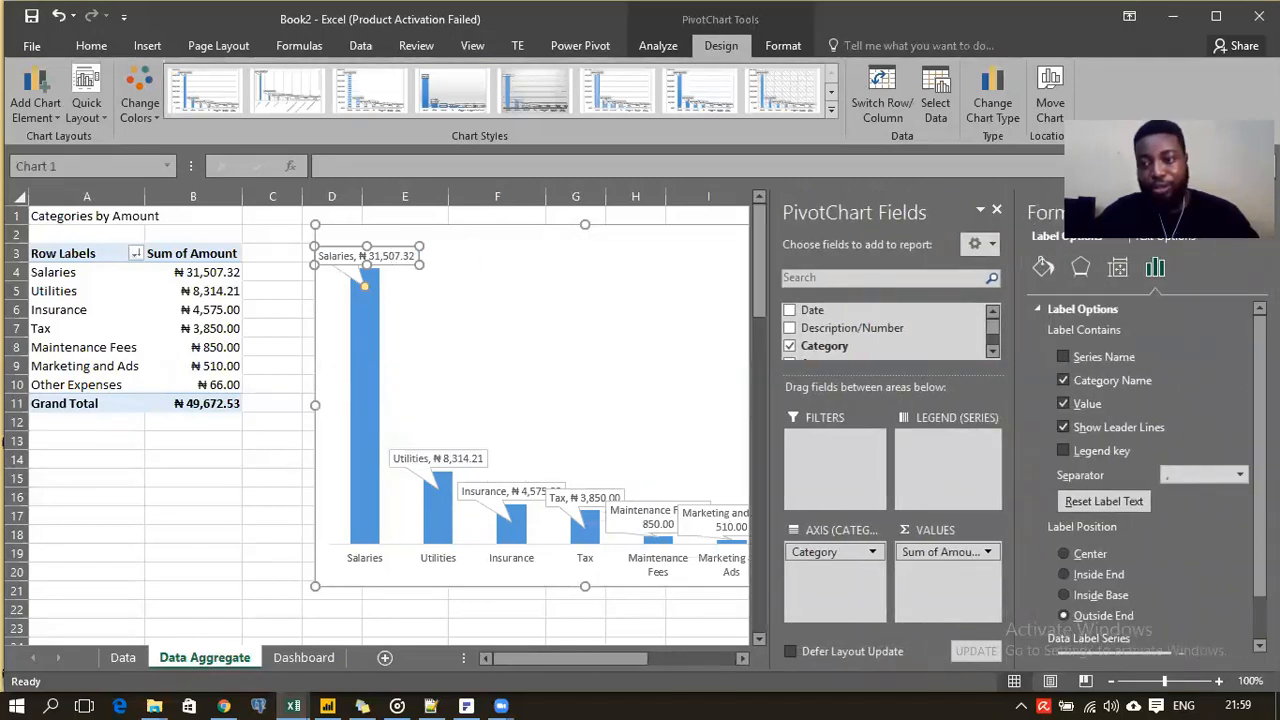
pyautogui.click(477, 254)
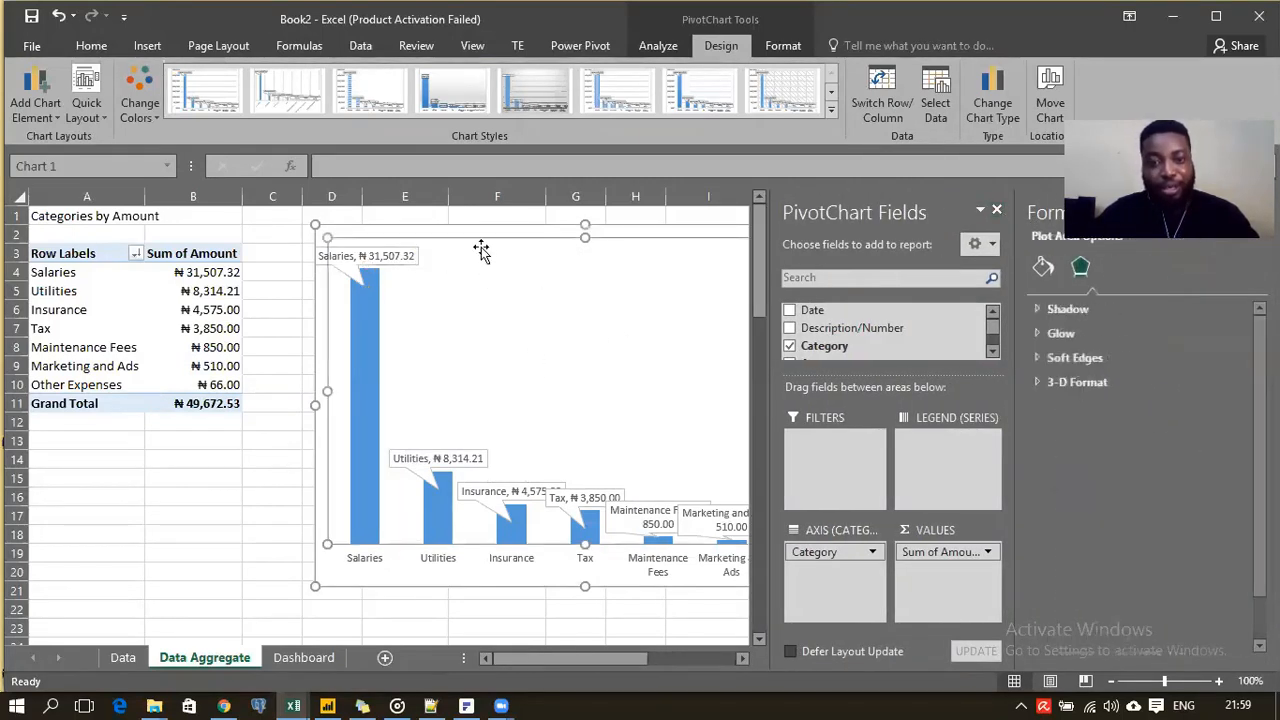
pyautogui.click(274, 329)
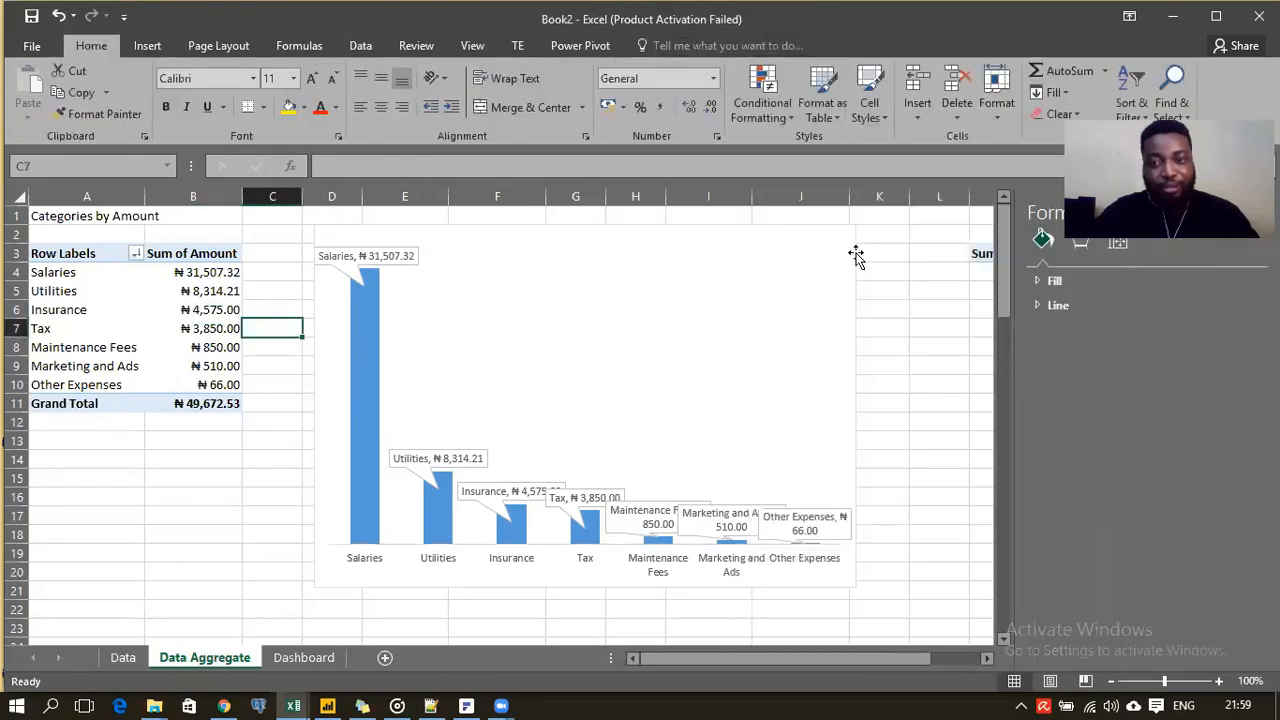
pyautogui.click(404, 259)
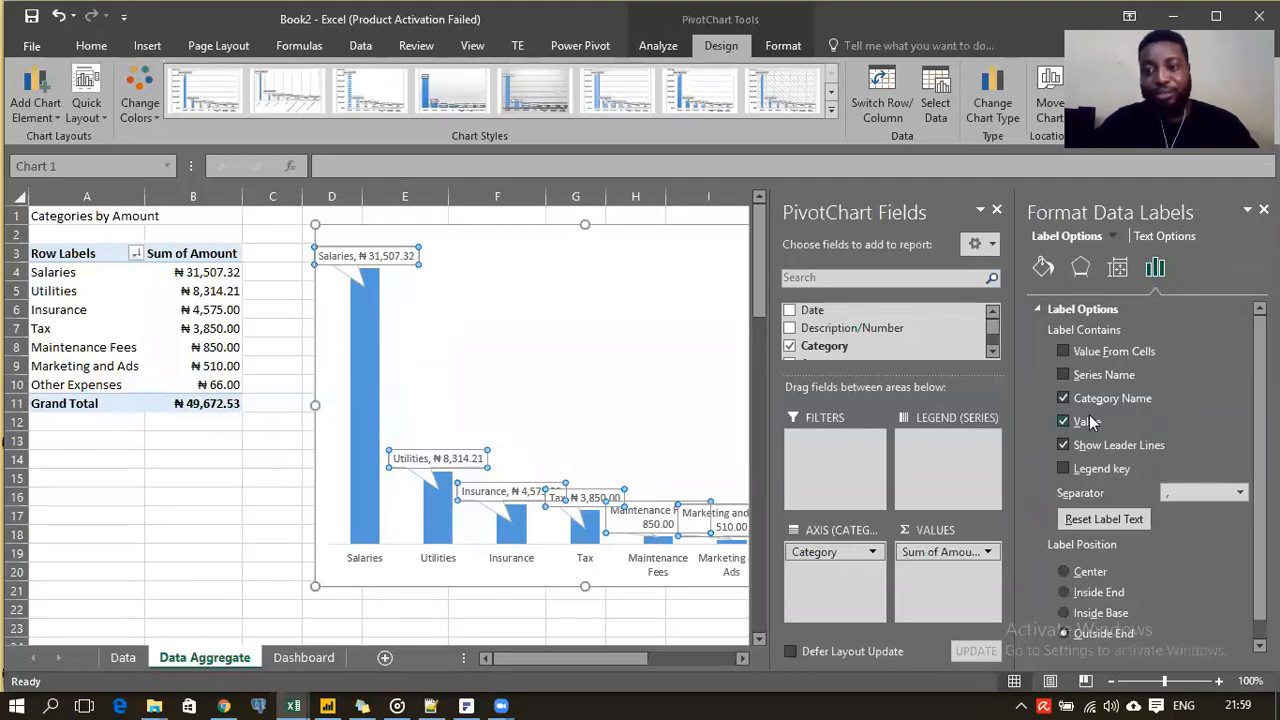
pyautogui.click(1081, 399)
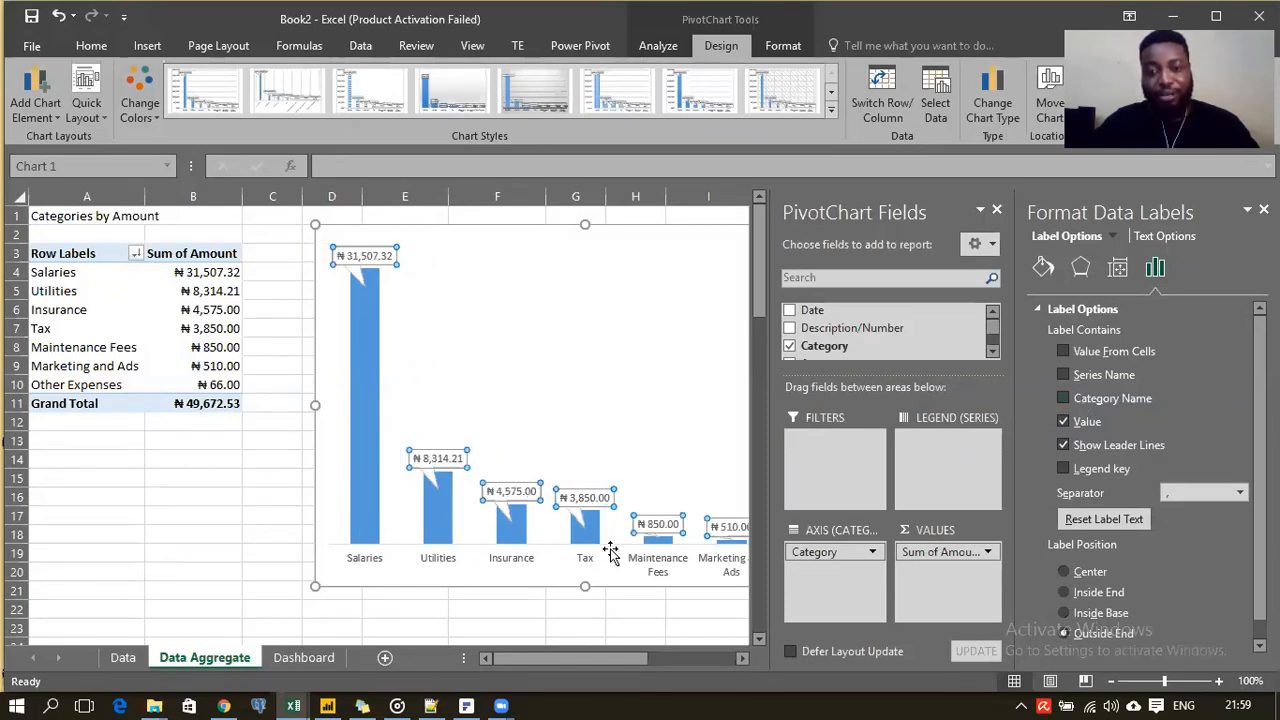
pyautogui.scroll(-1, 1154, 463)
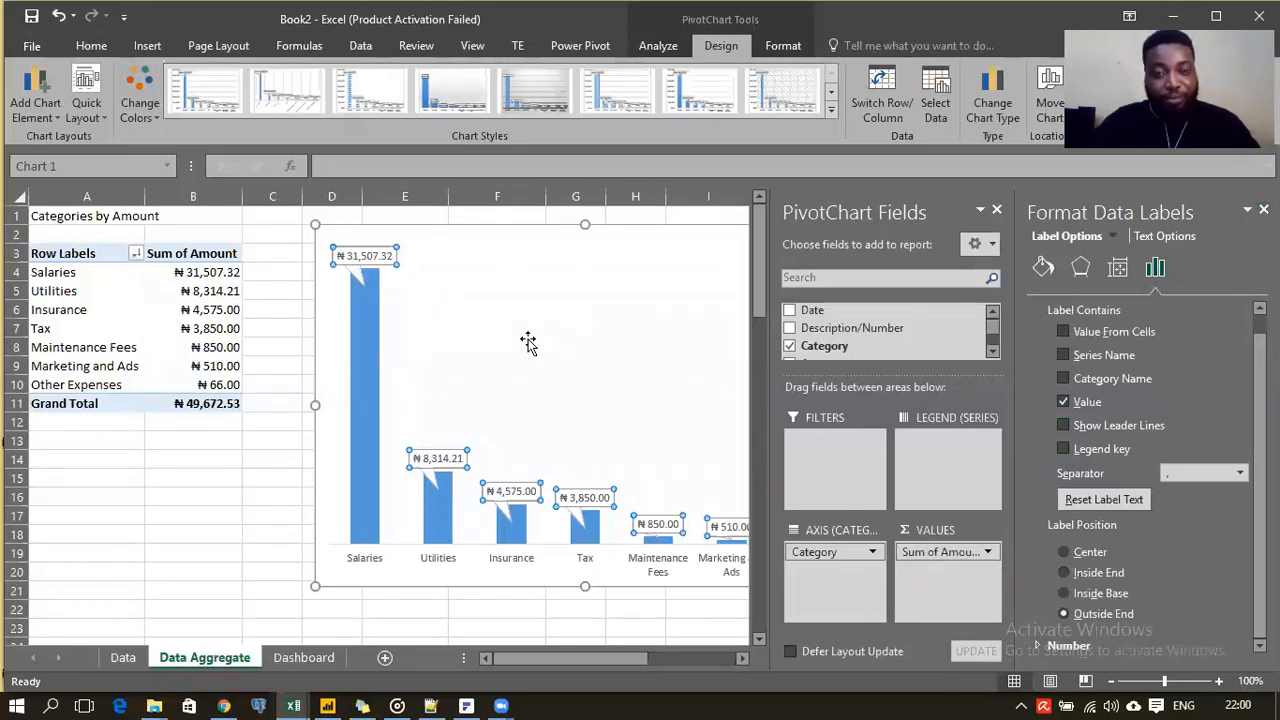
# Step: Remove the shape fill and outline from the category chart's data labels, and close their formatting options
pyautogui.moveTo(436, 497)
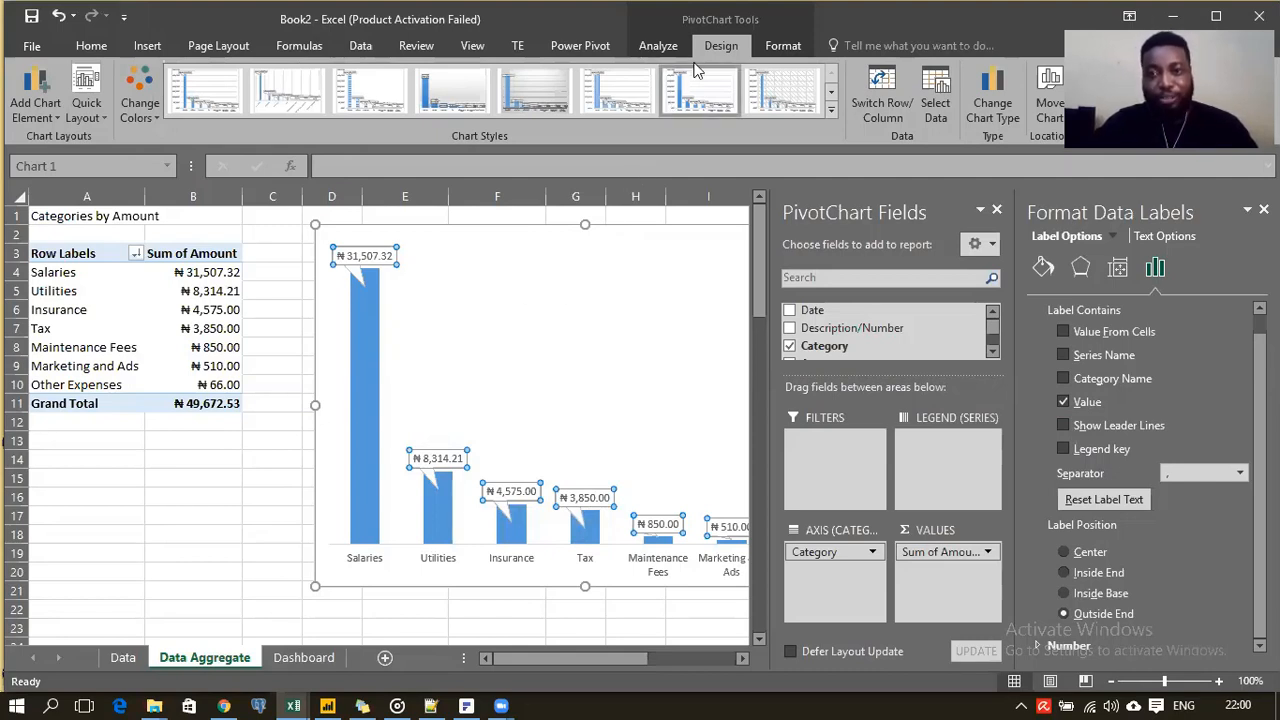
pyautogui.click(783, 46)
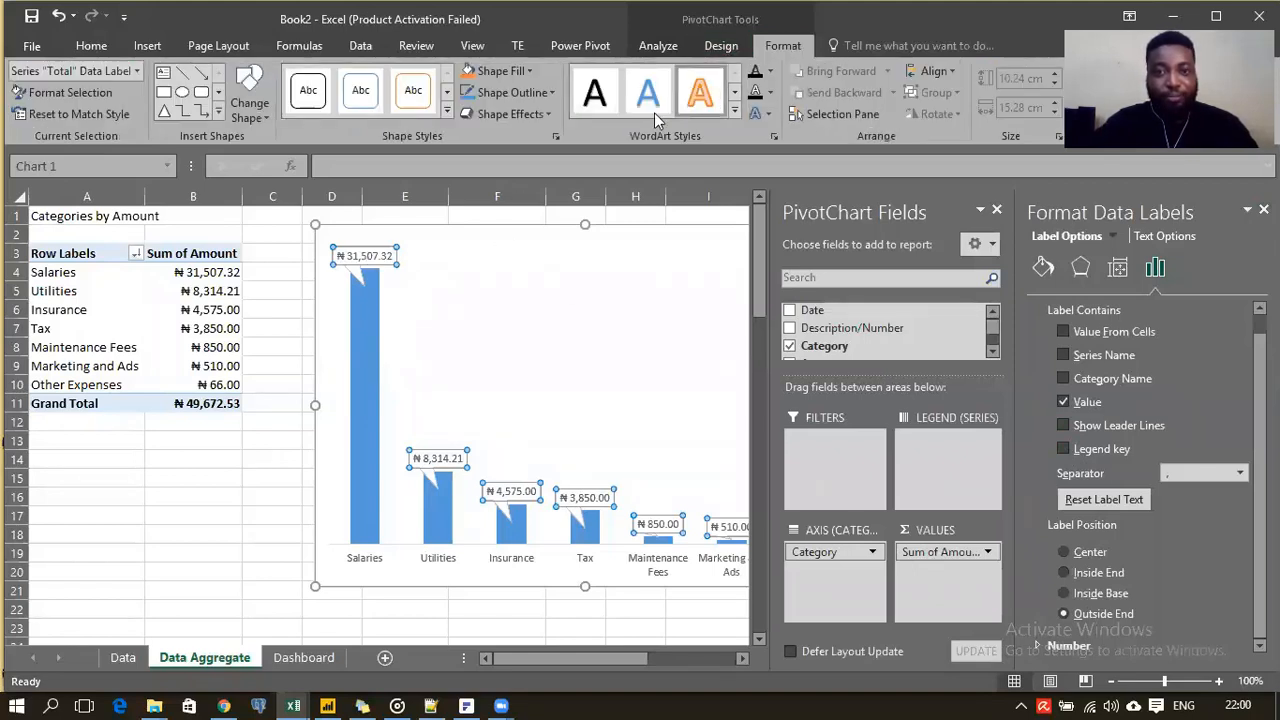
pyautogui.click(523, 73)
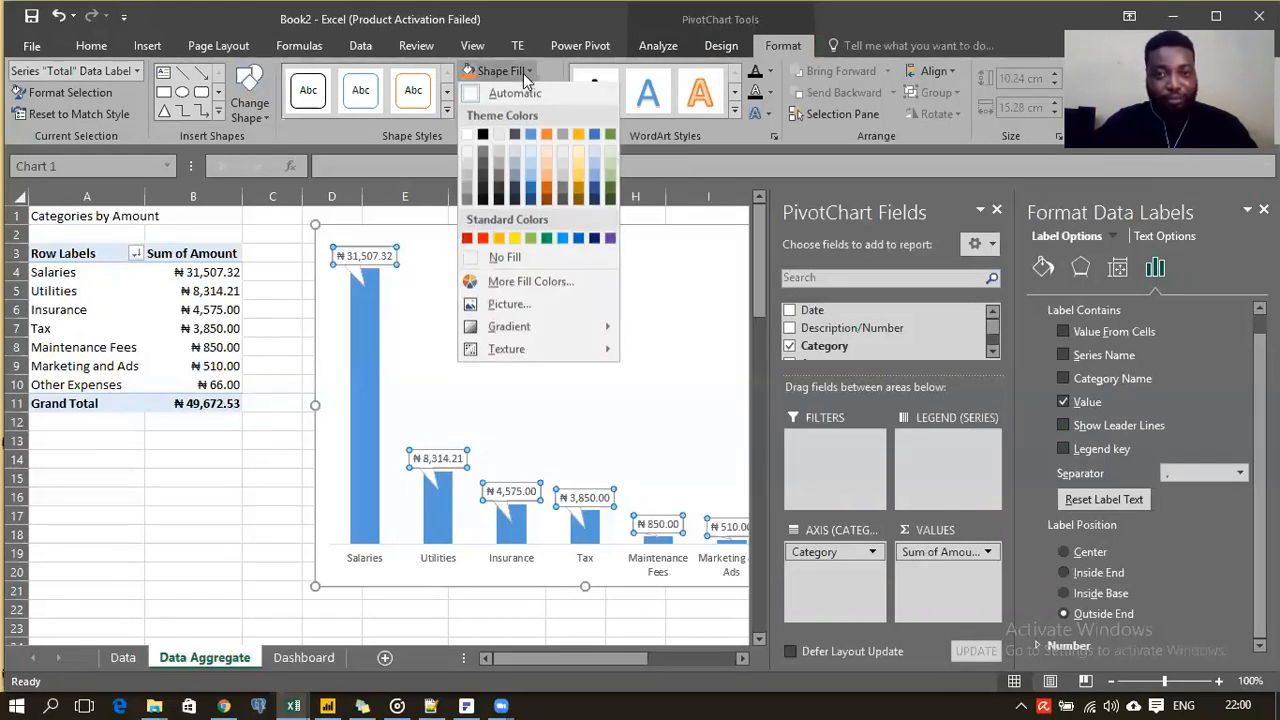
pyautogui.click(506, 258)
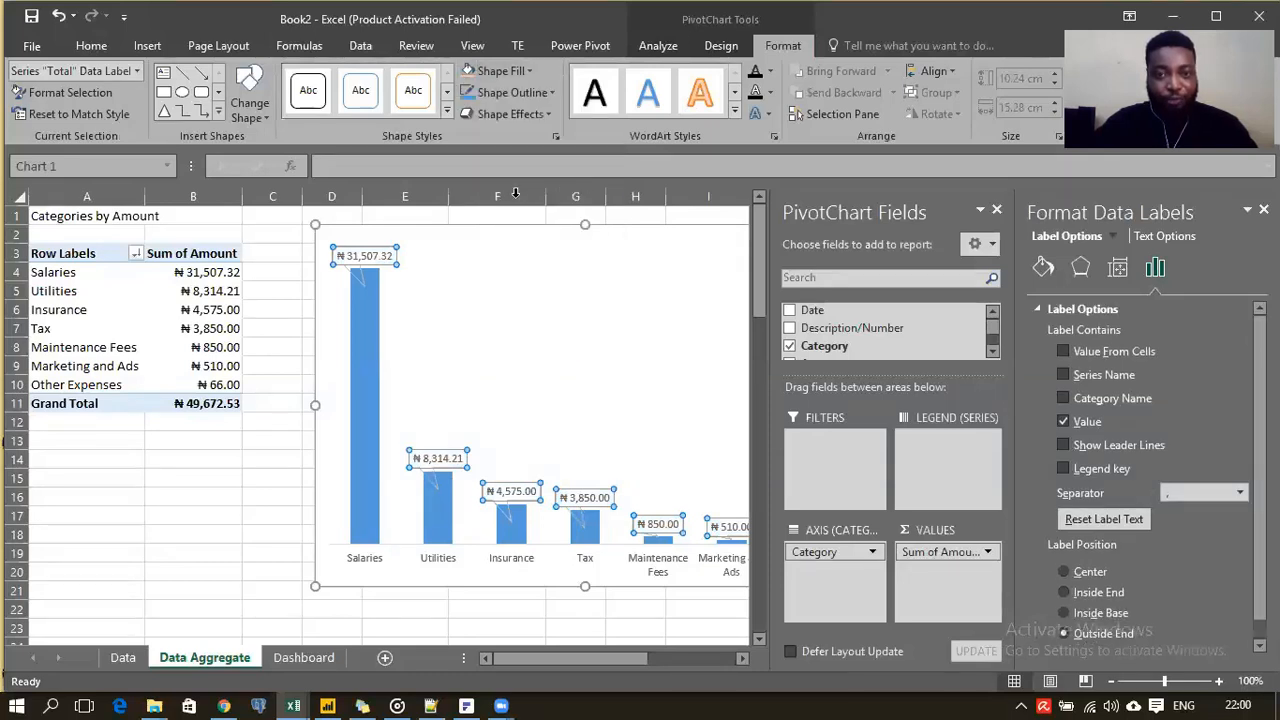
pyautogui.click(548, 93)
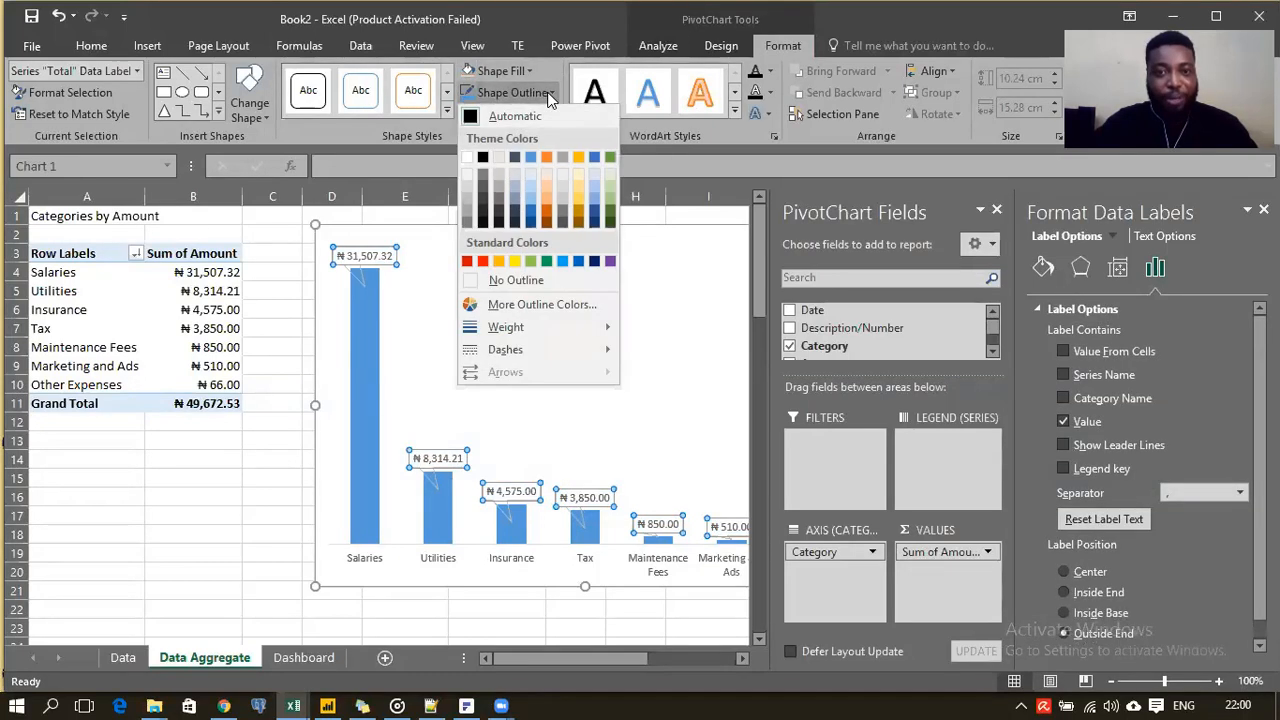
pyautogui.click(516, 281)
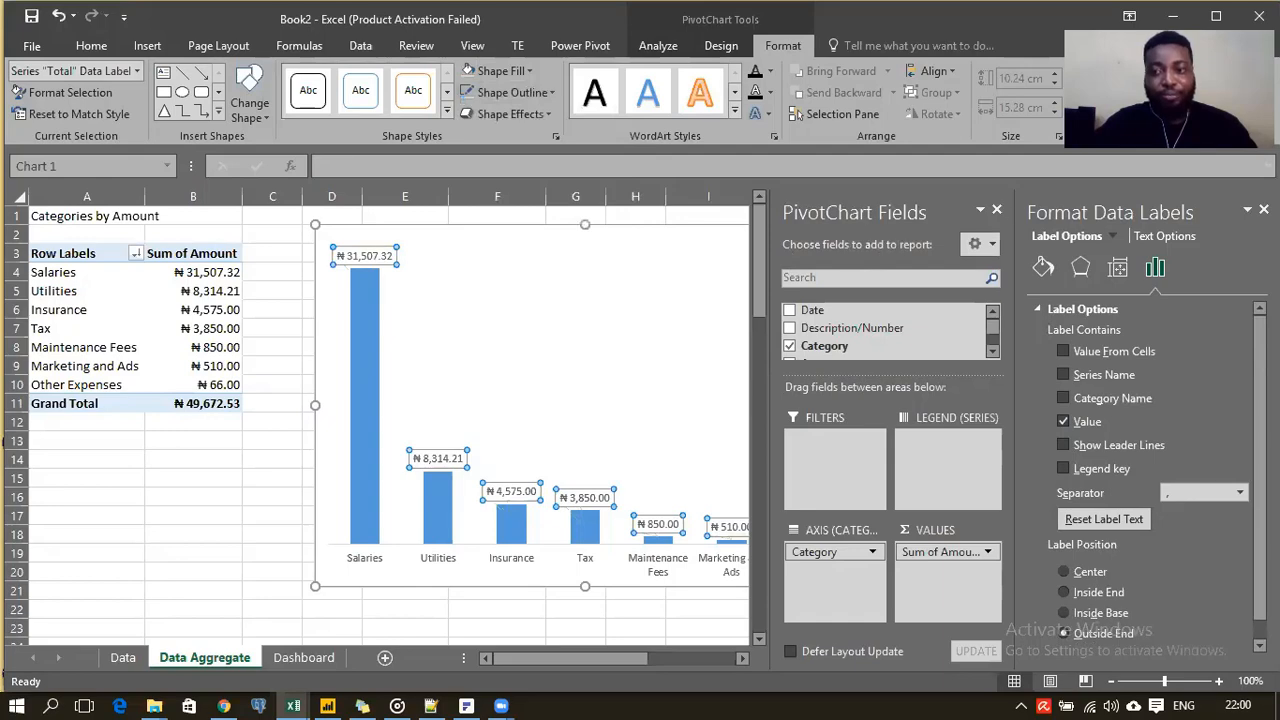
pyautogui.click(1264, 209)
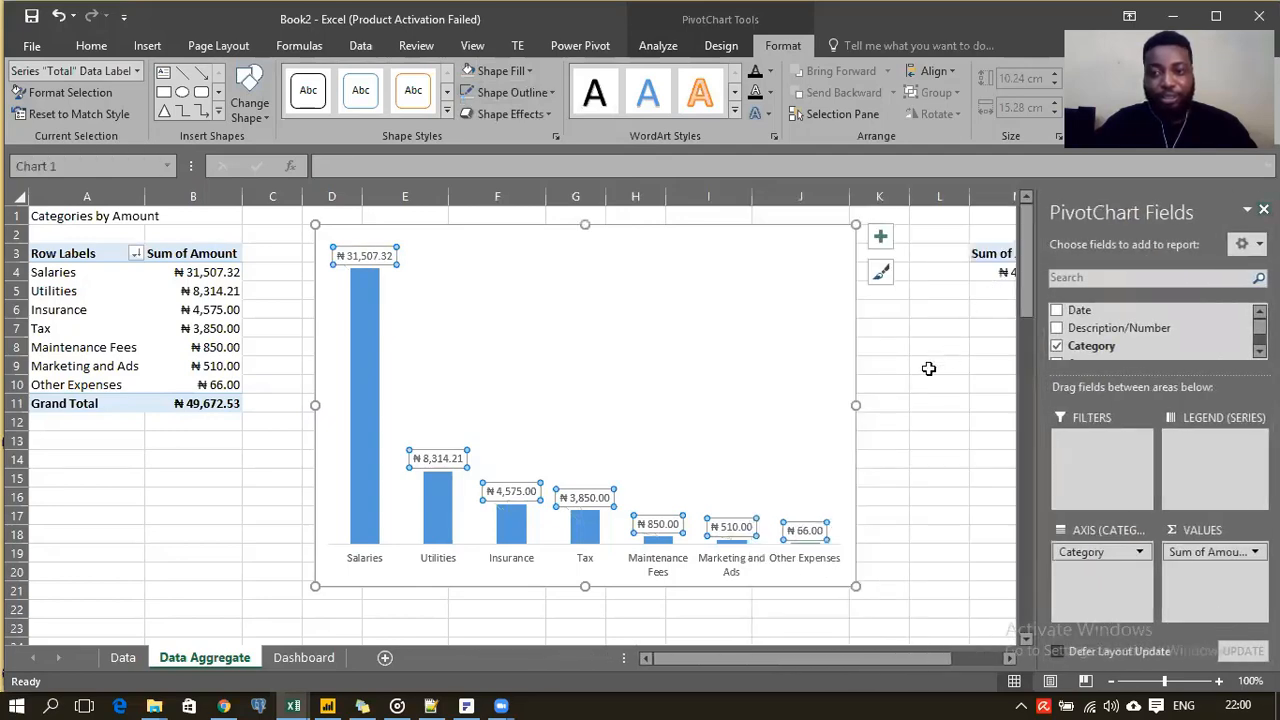
pyautogui.click(928, 370)
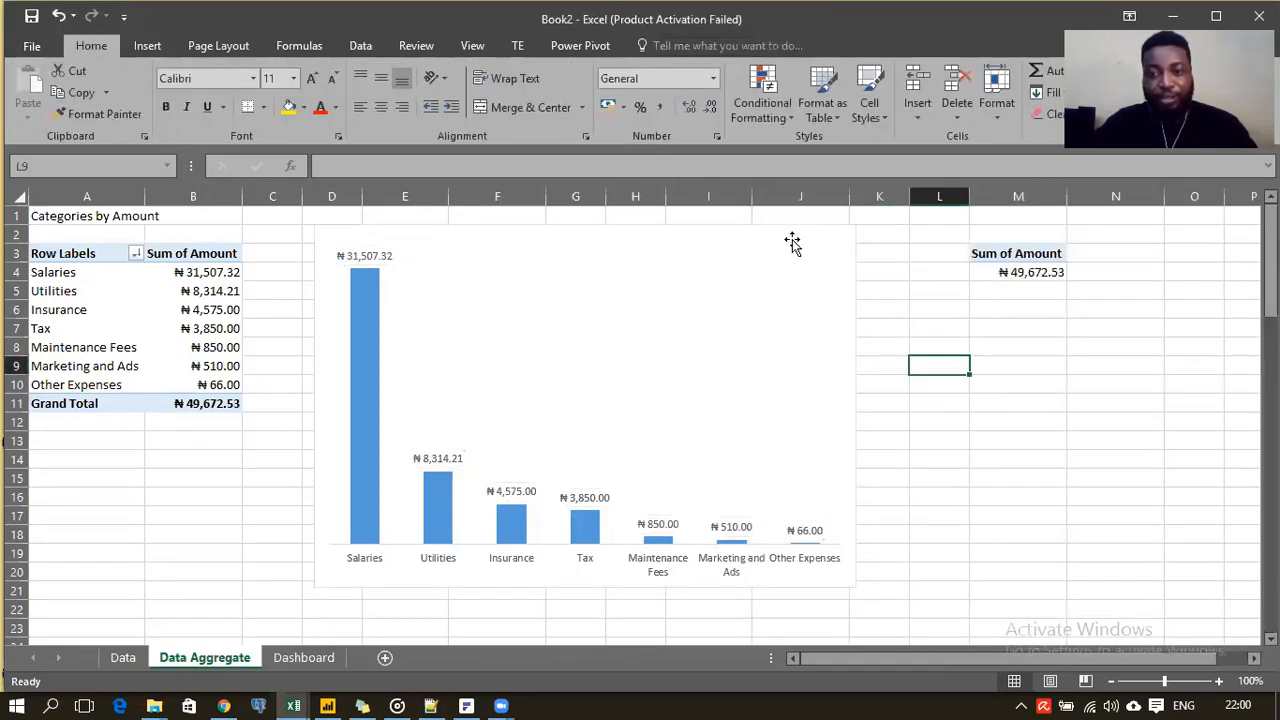
# Step: Widen the category chart by extending its right edge to about the middle of column L
pyautogui.click(791, 239)
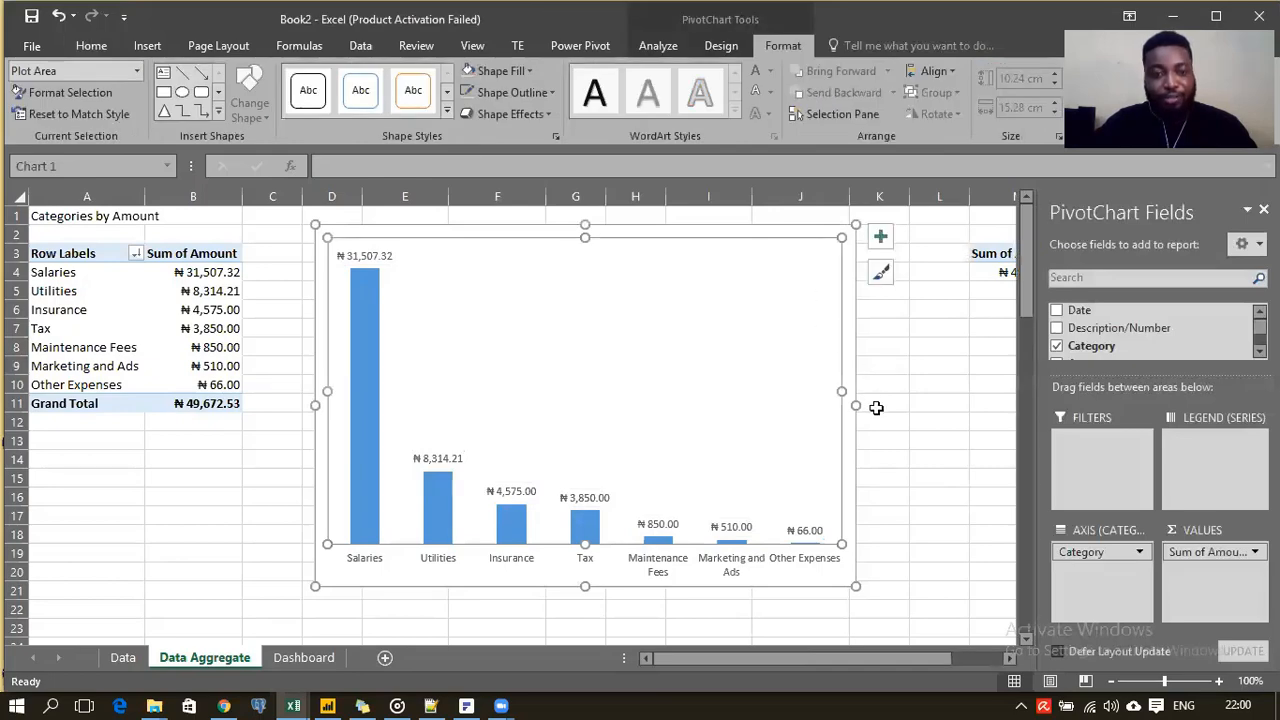
pyautogui.moveTo(856, 404); pyautogui.dragTo(938, 404)
pyautogui.click(276, 484)
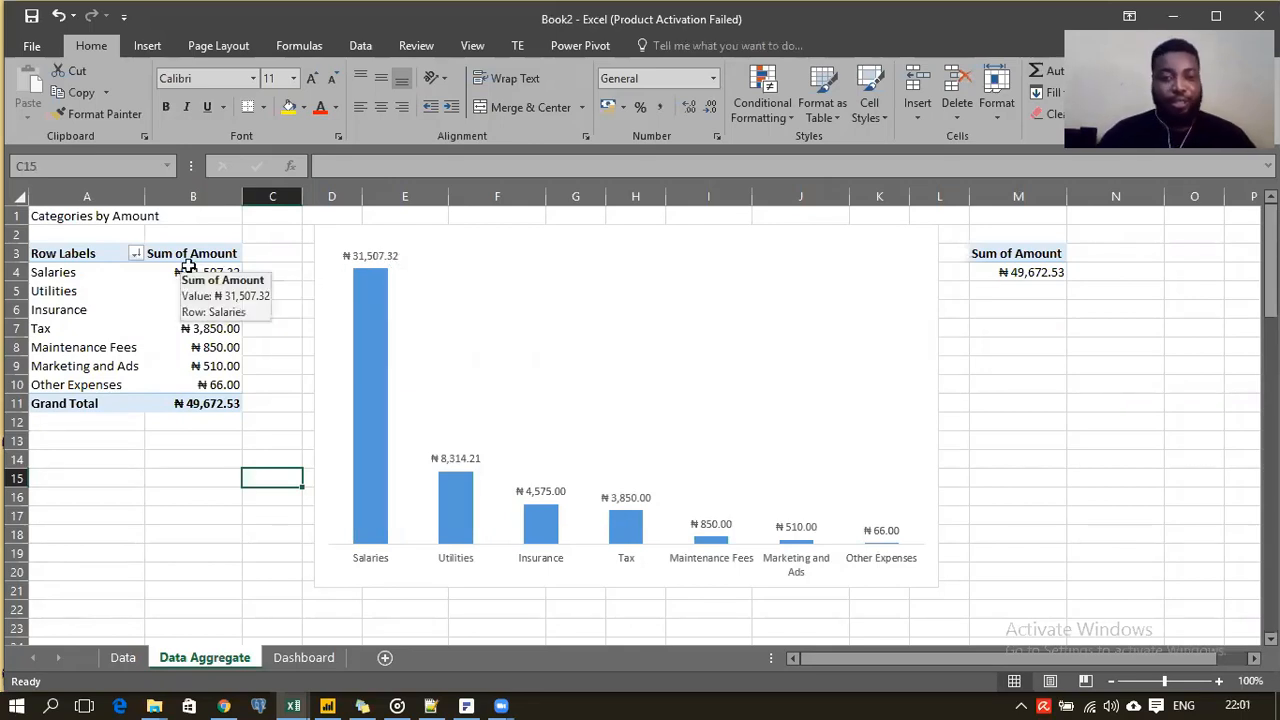
# Step: Reduce the amounts in the category pivot table, including the grand total, to zero decimal places
pyautogui.moveTo(190, 272); pyautogui.dragTo(210, 403)
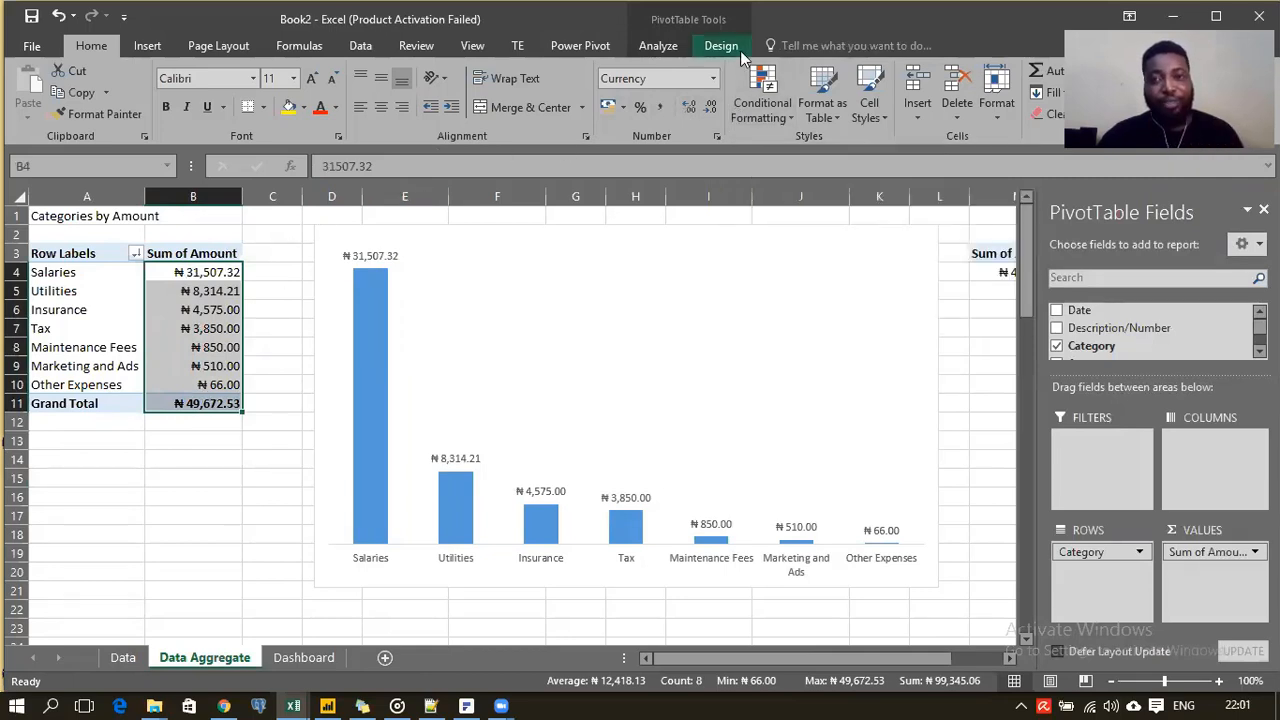
pyautogui.click(712, 115)
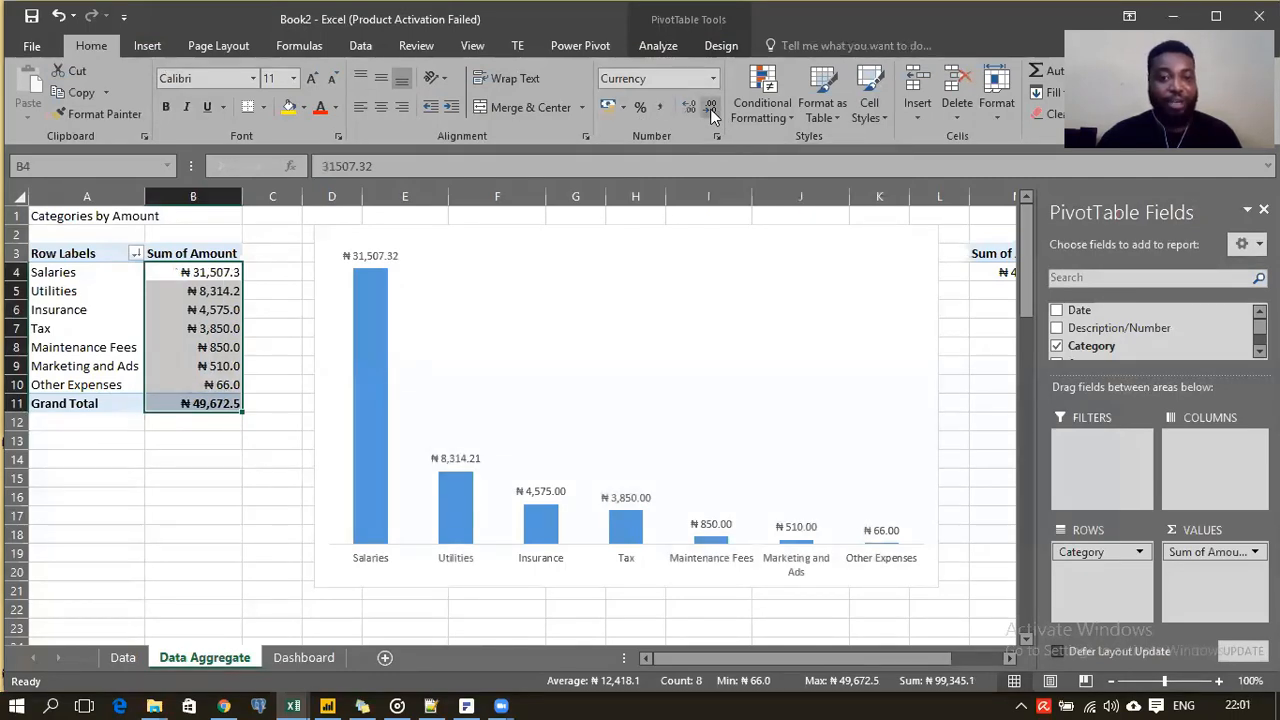
pyautogui.click(712, 115)
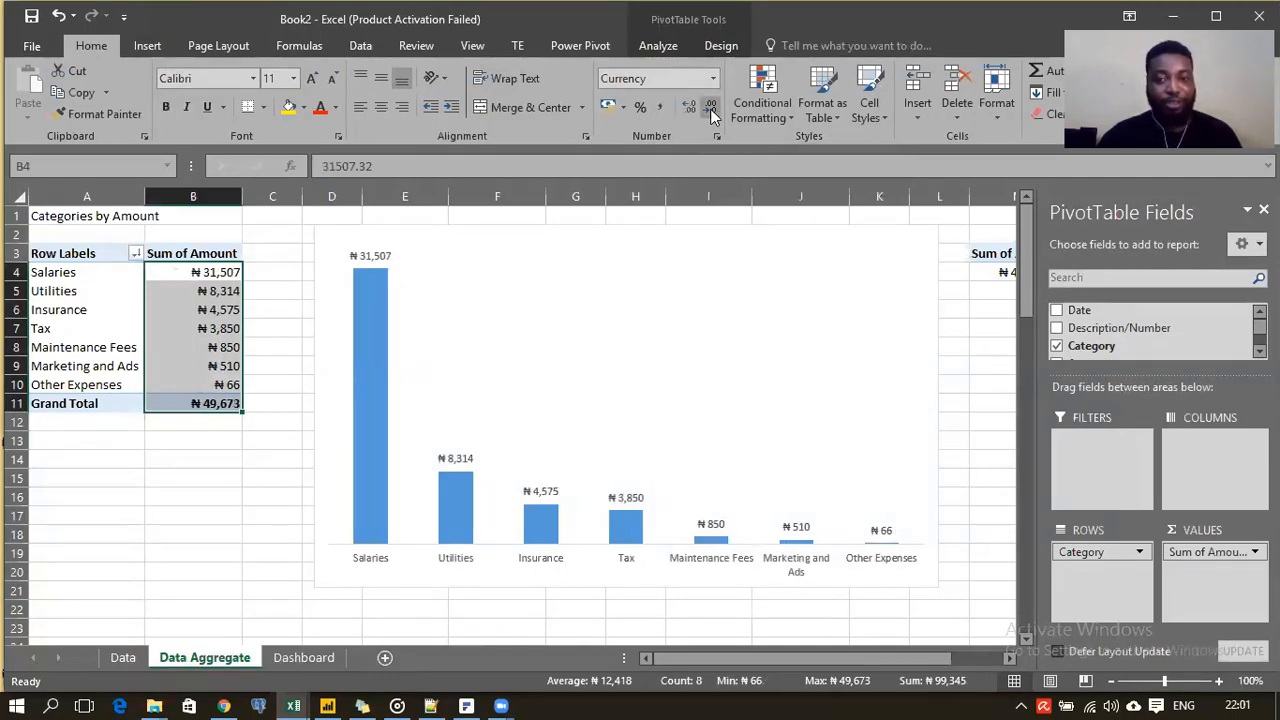
# Step: Cut the category chart from the Data Aggregate sheet and paste it at cell A1 of the Dashboard sheet
pyautogui.click(675, 241)
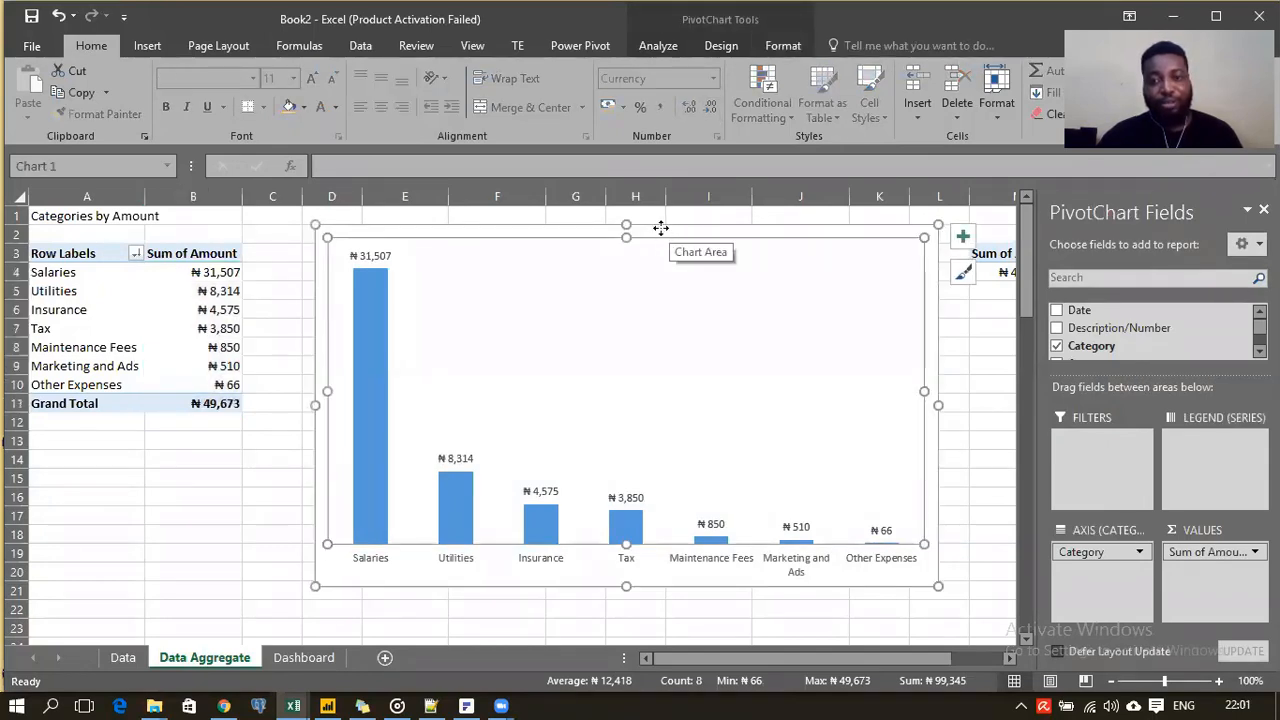
pyautogui.click(661, 228)
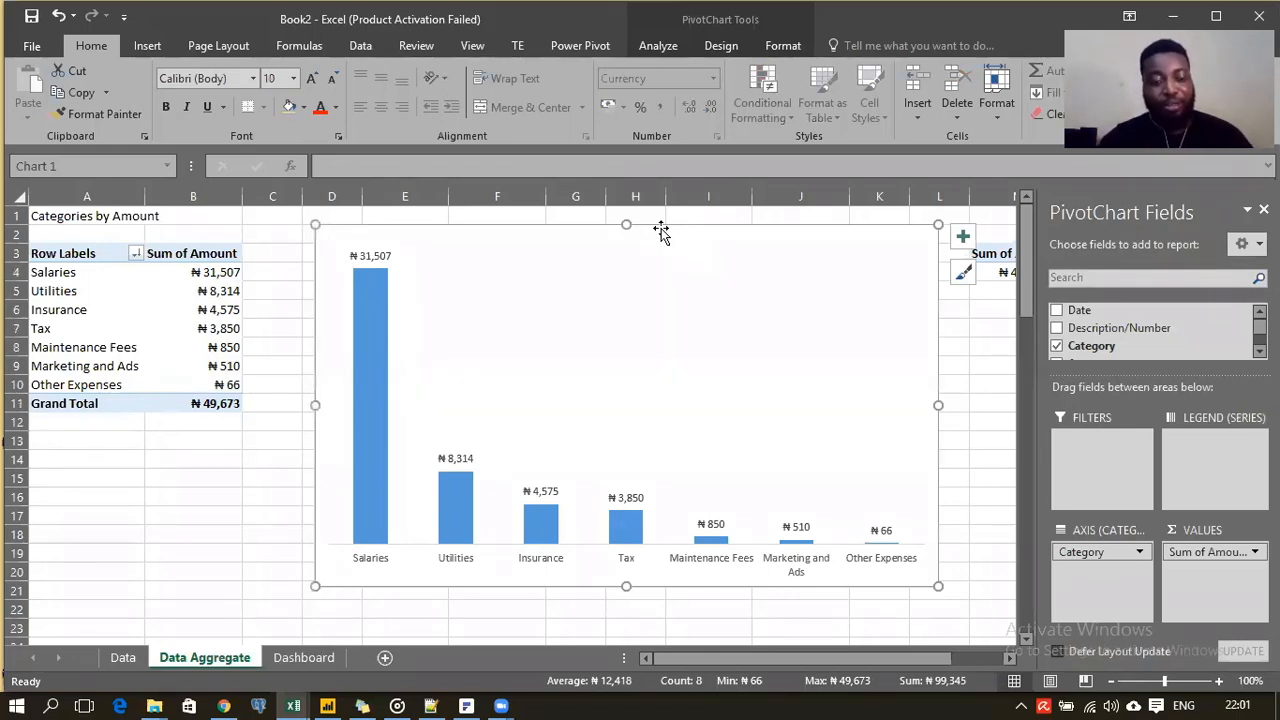
pyautogui.moveTo(543, 229); pyautogui.dragTo(508, 228)
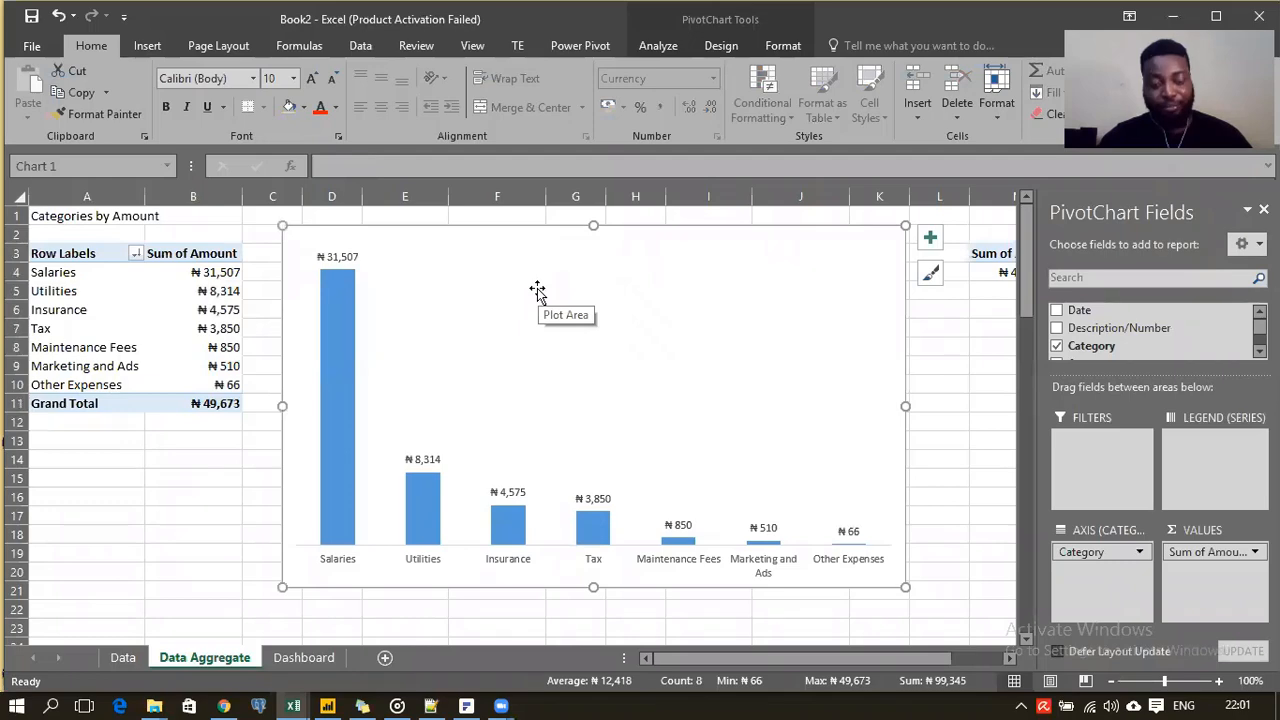
pyautogui.hotkey('ctrl', 'x')
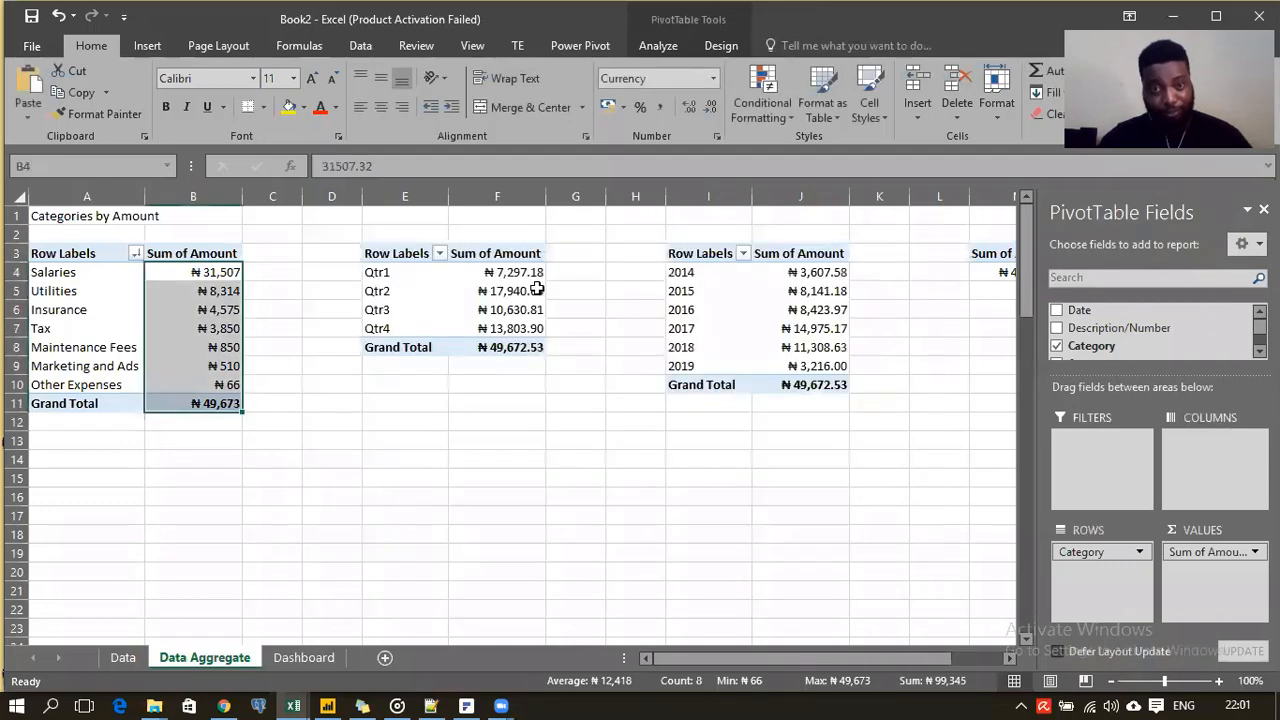
pyautogui.click(304, 658)
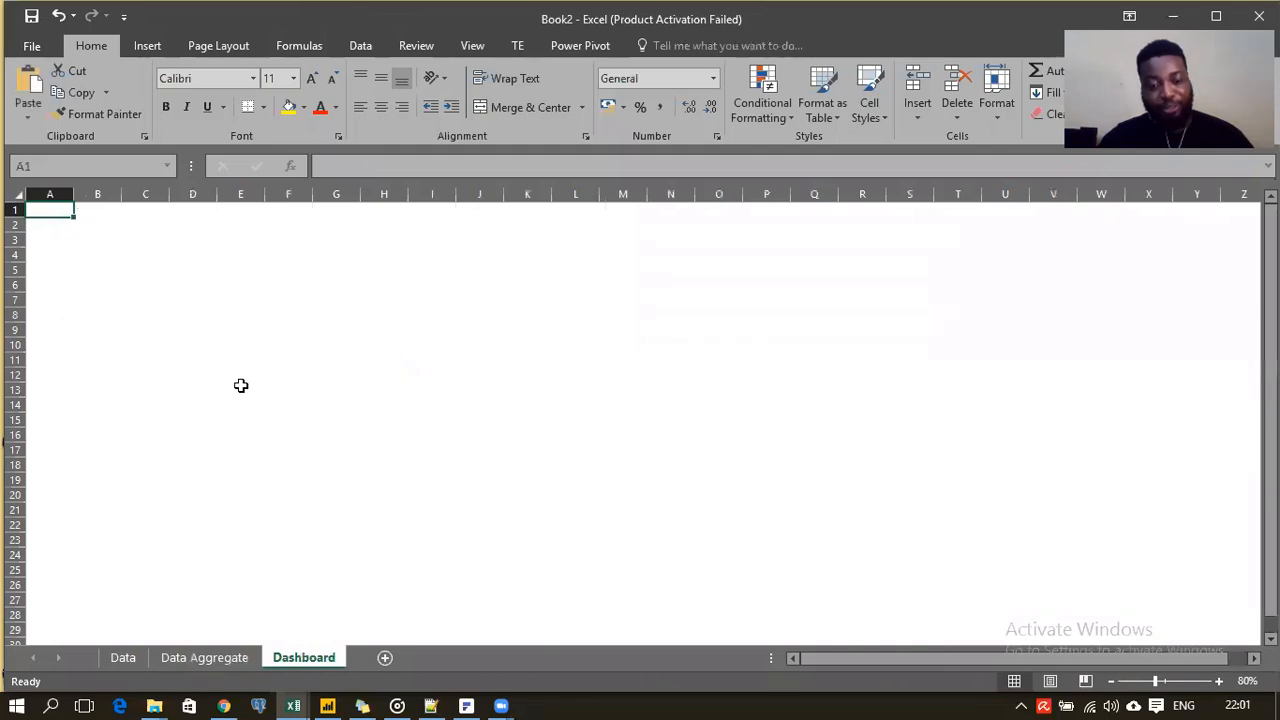
pyautogui.hotkey('ctrl', 'v')
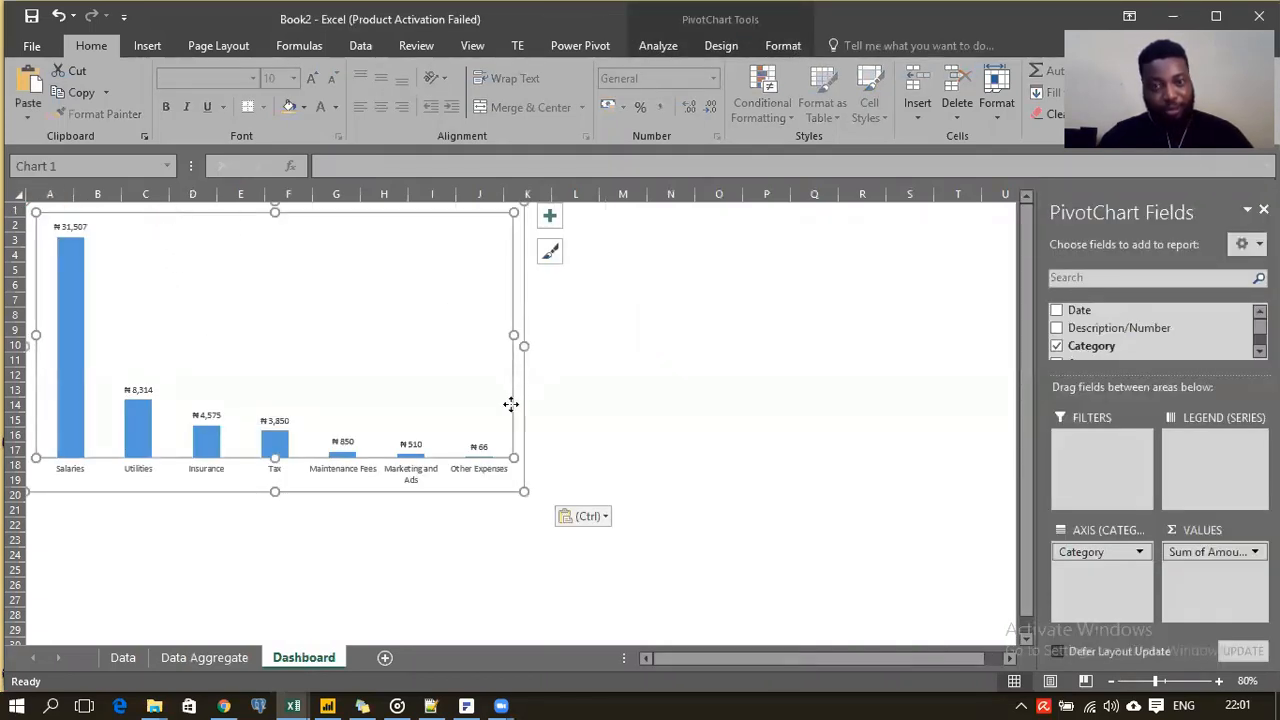
# Step: Shrink the height of the pasted category chart so its lower edge sits at about row 13
pyautogui.click(621, 385)
pyautogui.click(523, 298)
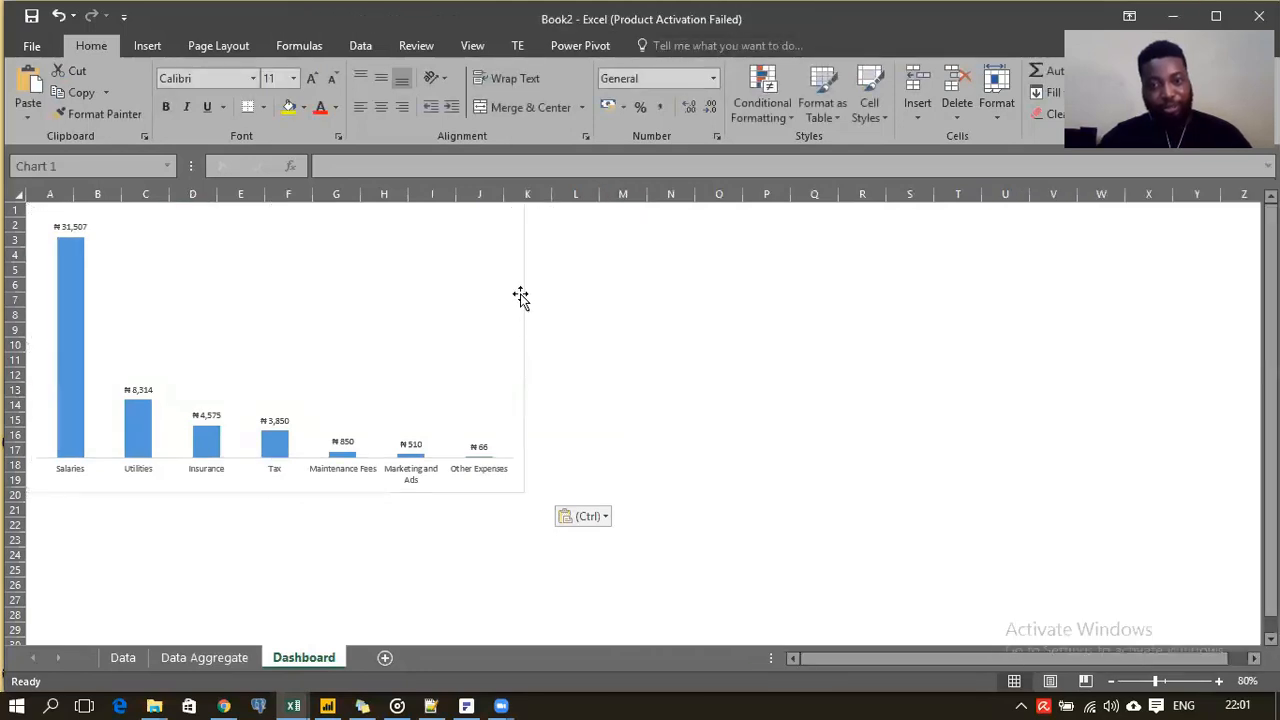
pyautogui.click(664, 327)
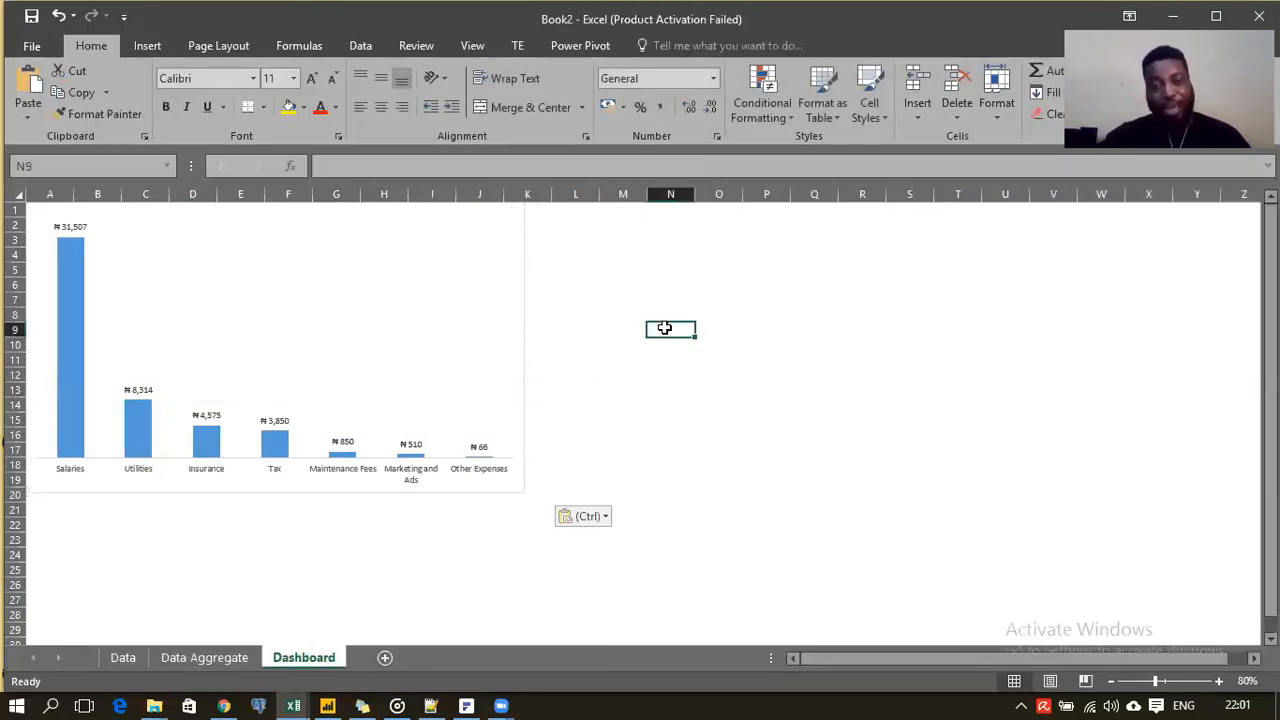
pyautogui.click(522, 490)
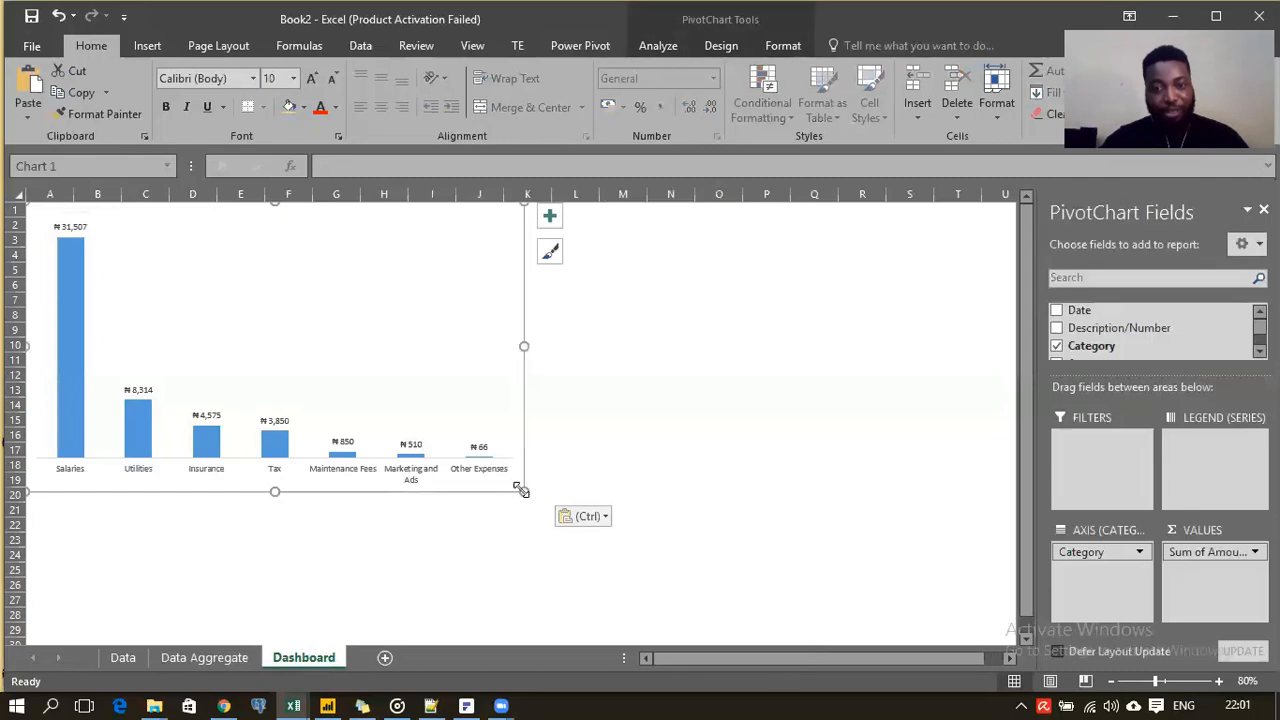
pyautogui.moveTo(522, 490); pyautogui.dragTo(530, 387)
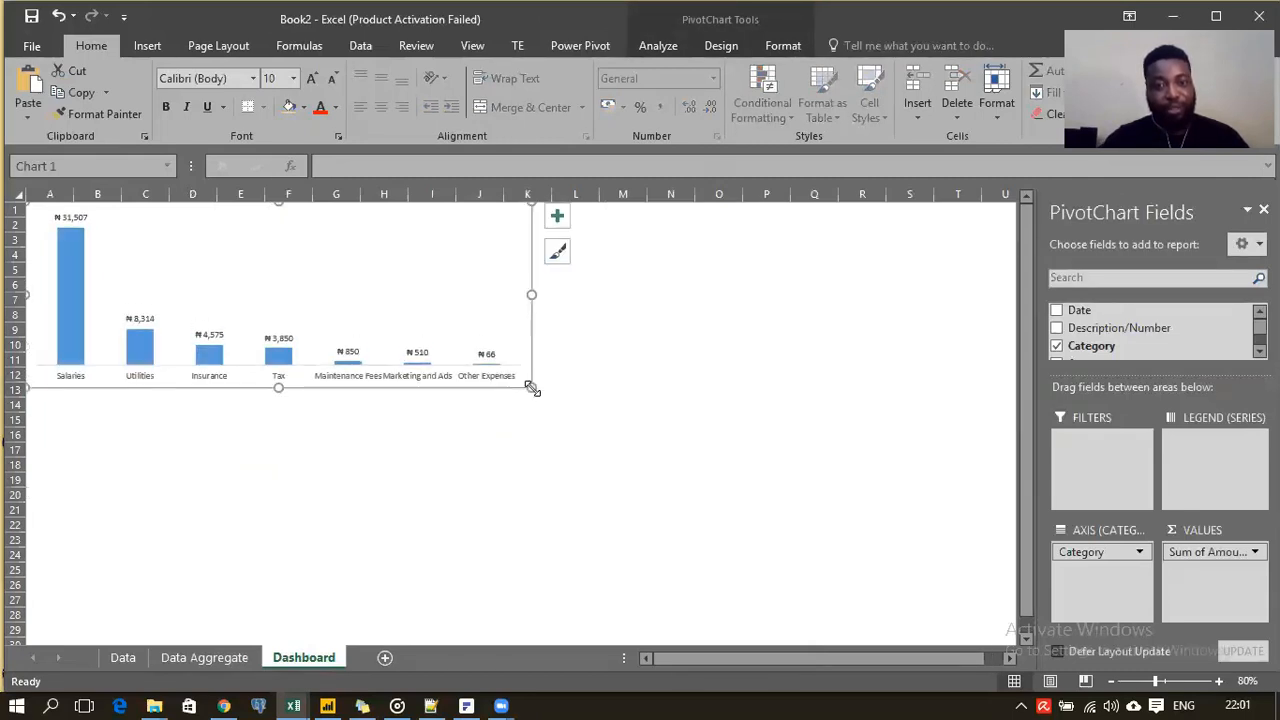
pyautogui.click(392, 216)
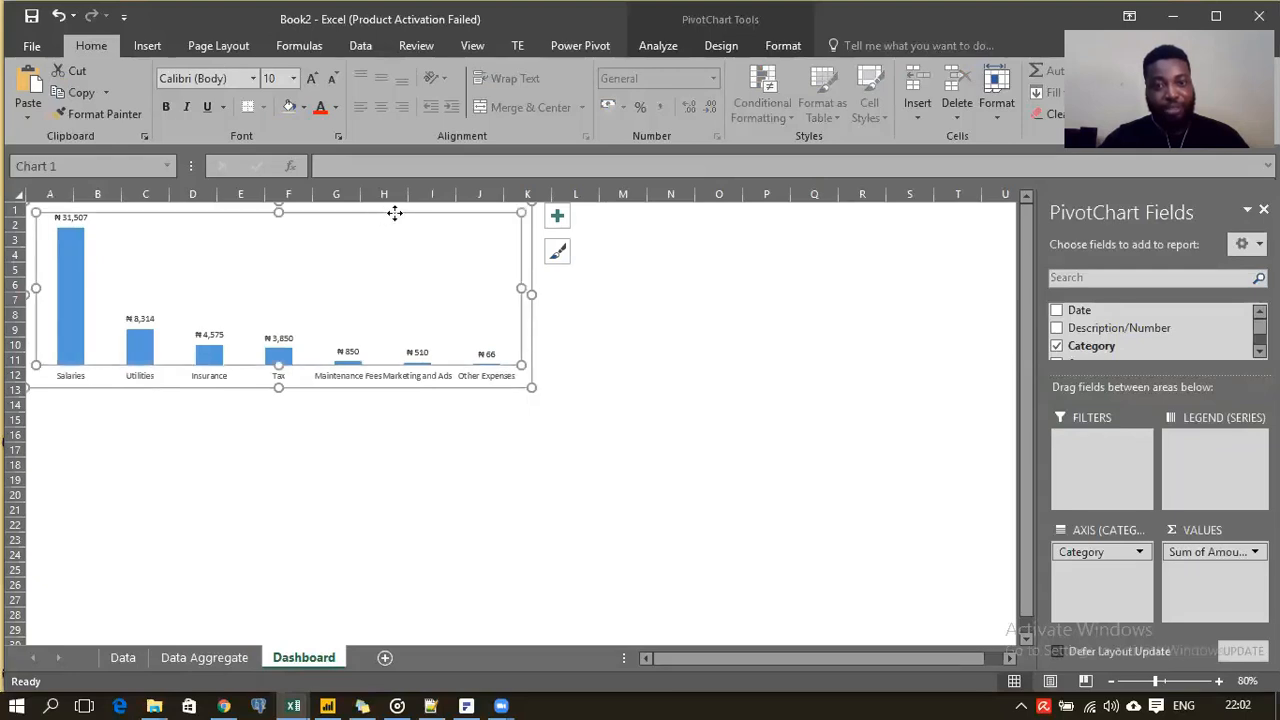
pyautogui.moveTo(486, 224); pyautogui.dragTo(470, 213)
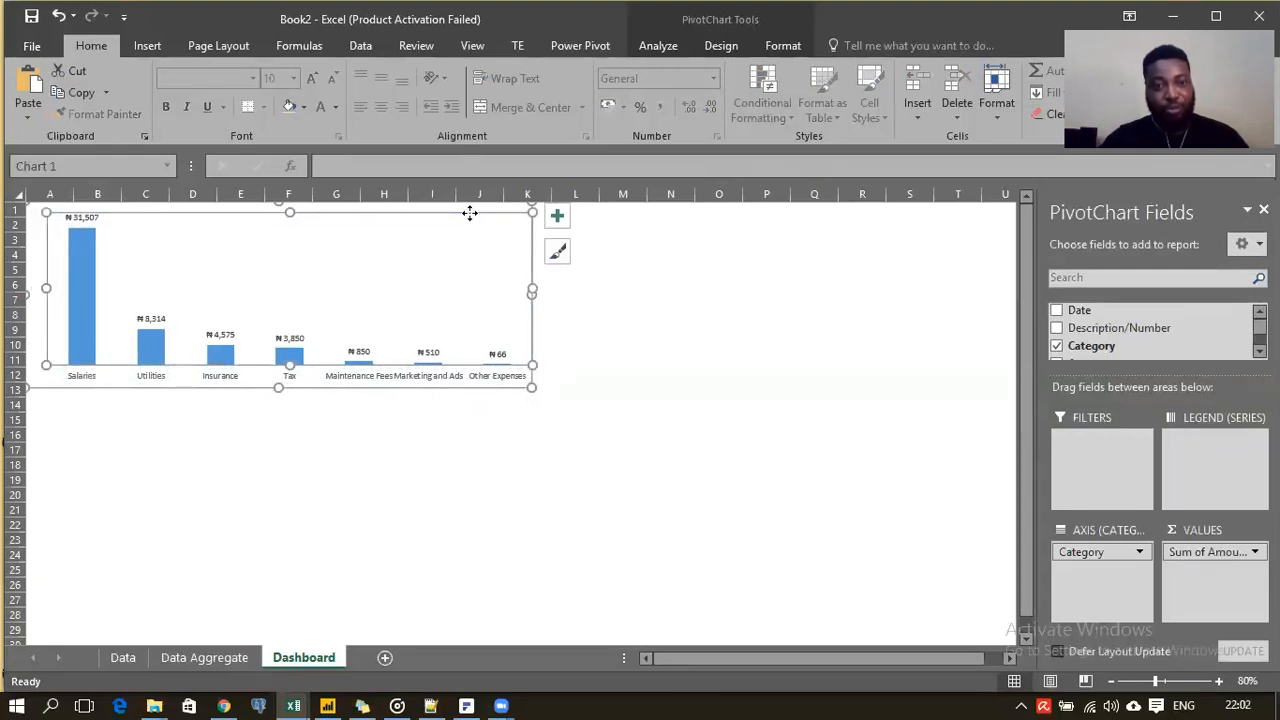
pyautogui.hotkey('ctrl', 'z')
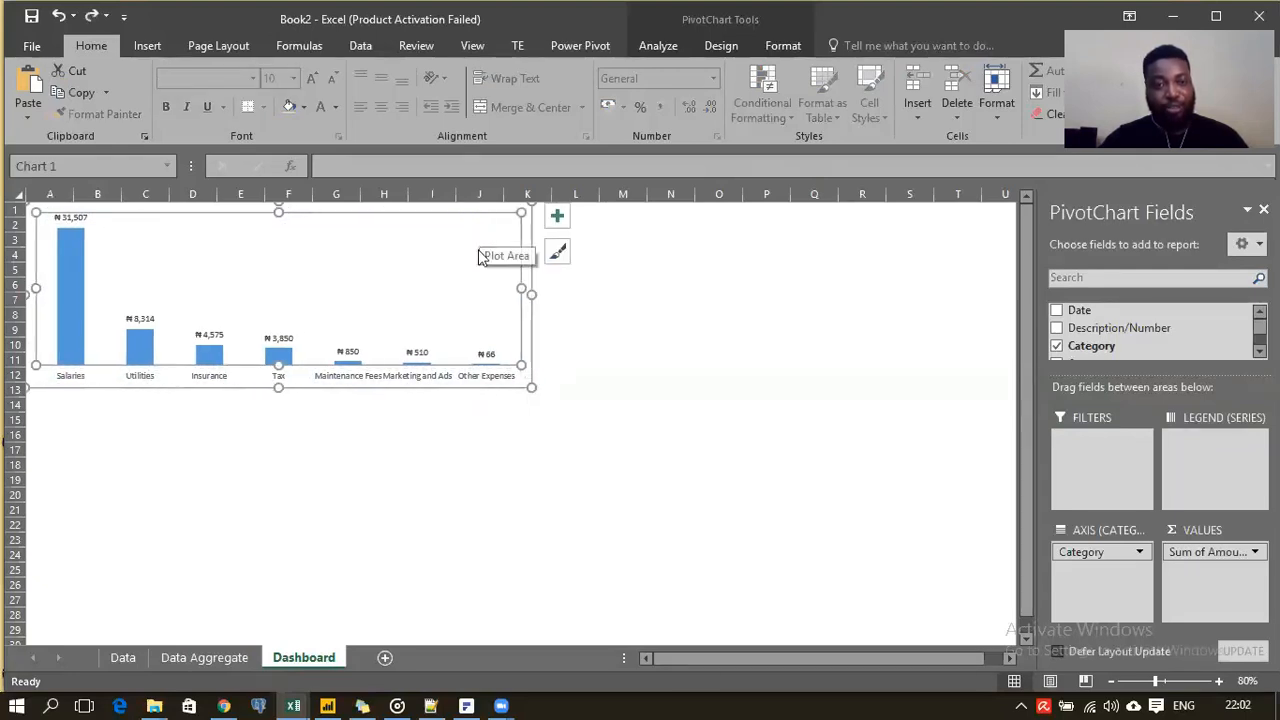
# Step: Reposition and widen the category chart to span from about the end of column H through column S, extending its lower edge to about row 15
pyautogui.click(525, 380)
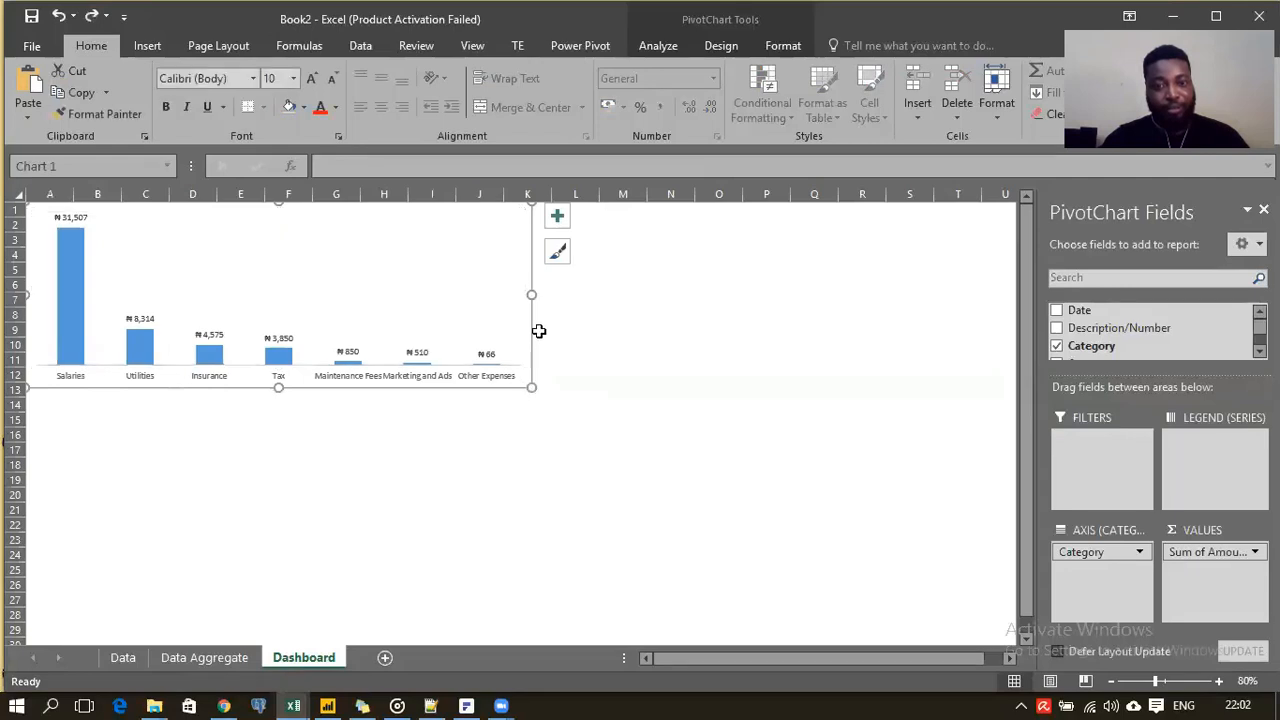
pyautogui.moveTo(533, 290); pyautogui.dragTo(931, 309)
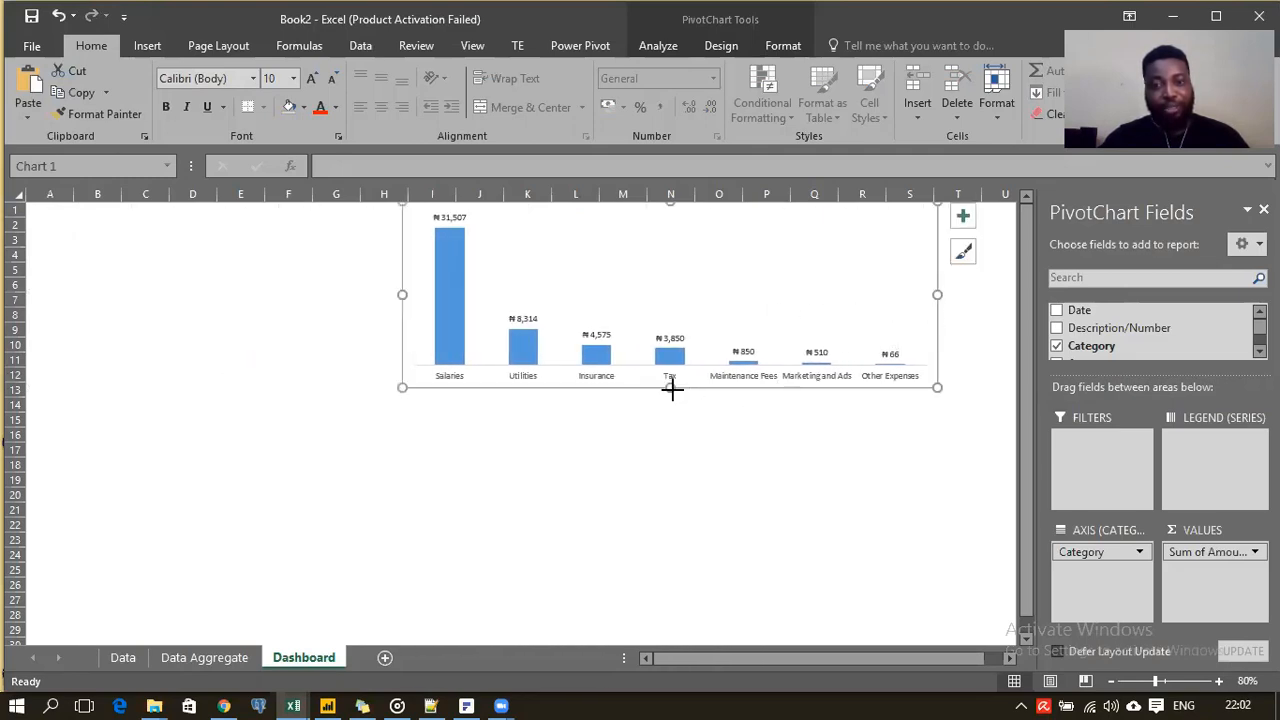
pyautogui.moveTo(670, 387); pyautogui.dragTo(670, 400)
pyautogui.moveTo(293, 706)
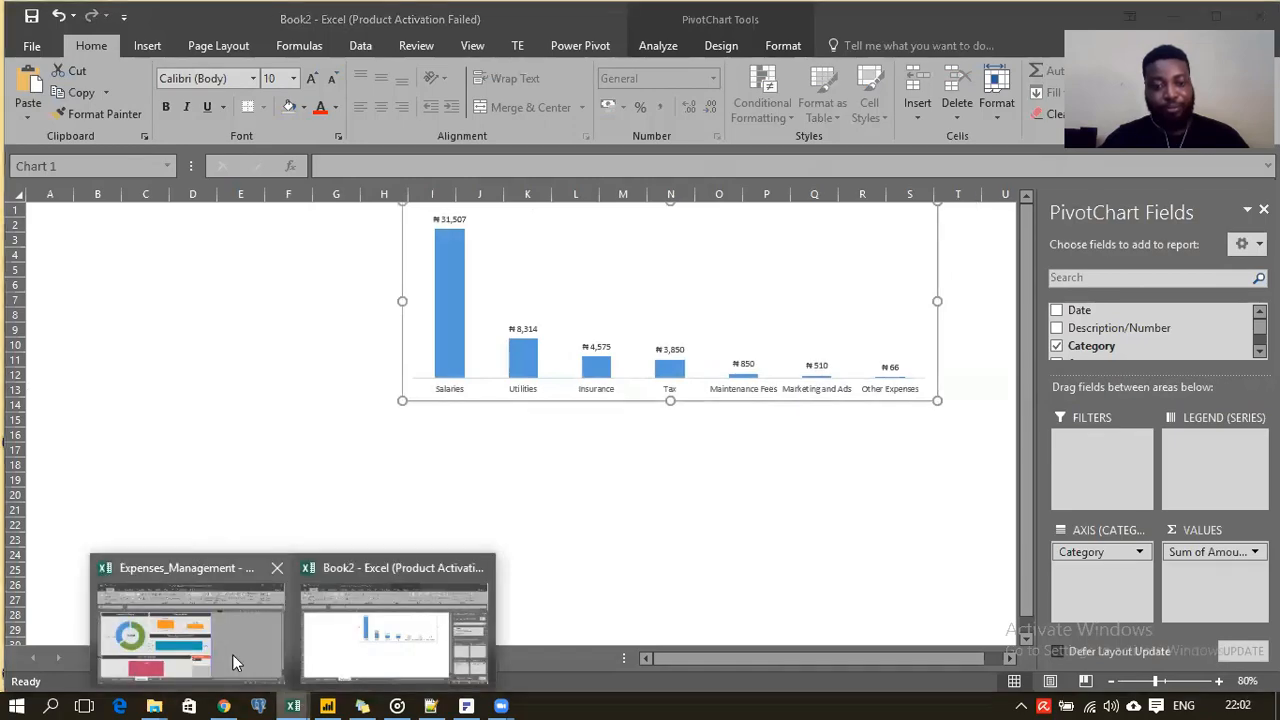
pyautogui.moveTo(232, 654)
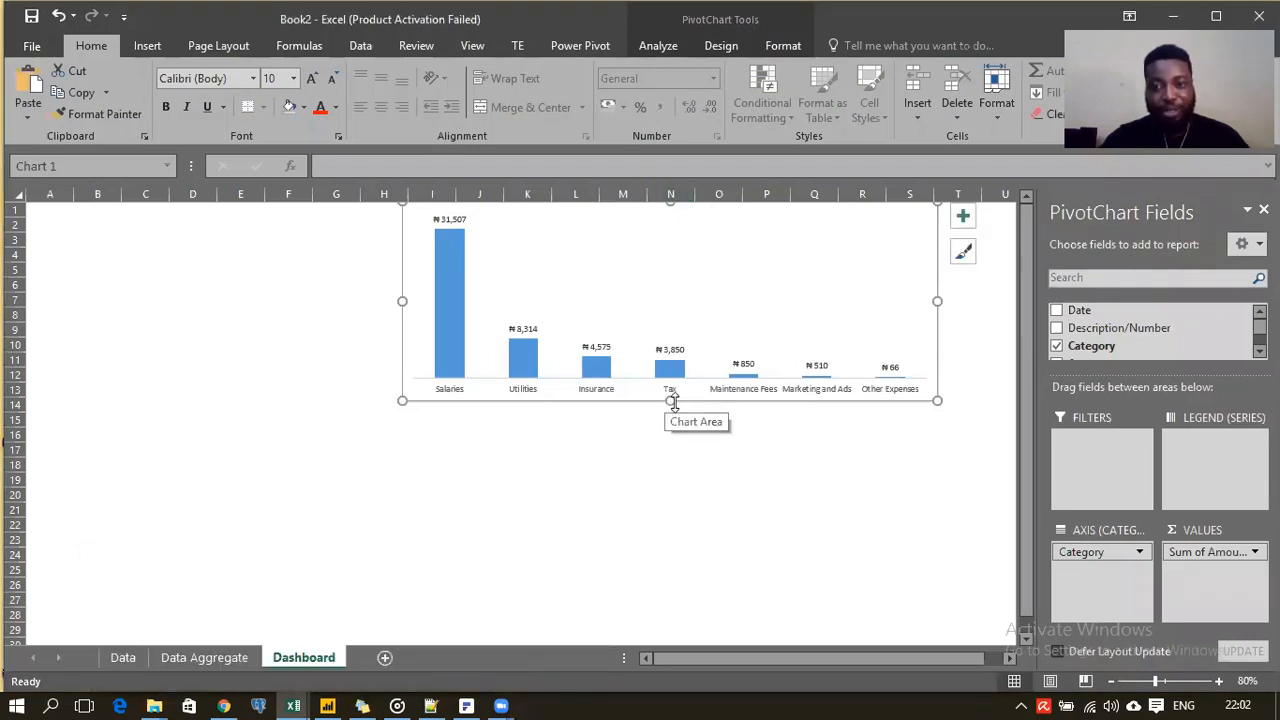
pyautogui.moveTo(672, 400); pyautogui.dragTo(667, 427)
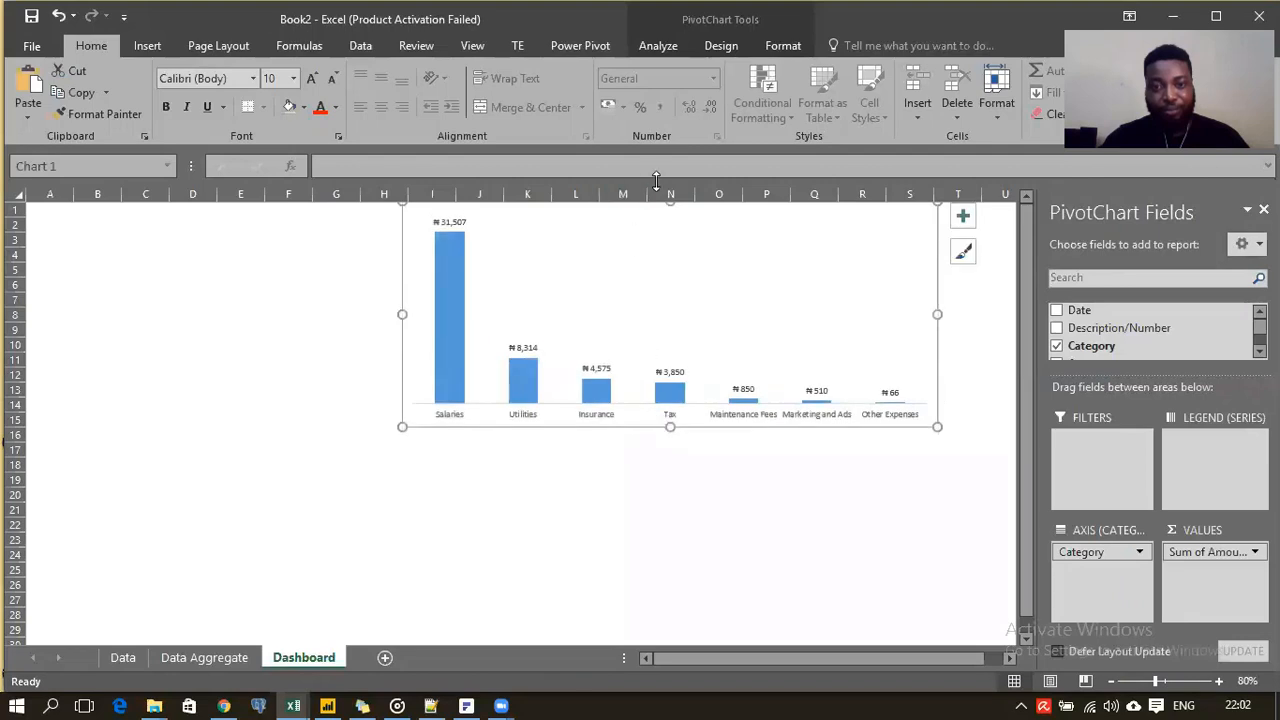
# Step: Lower the upper edge of the category chart's plot area to about row 3, leaving space above the bars, and deselect the chart
pyautogui.moveTo(666, 204); pyautogui.dragTo(669, 234)
pyautogui.click(591, 243)
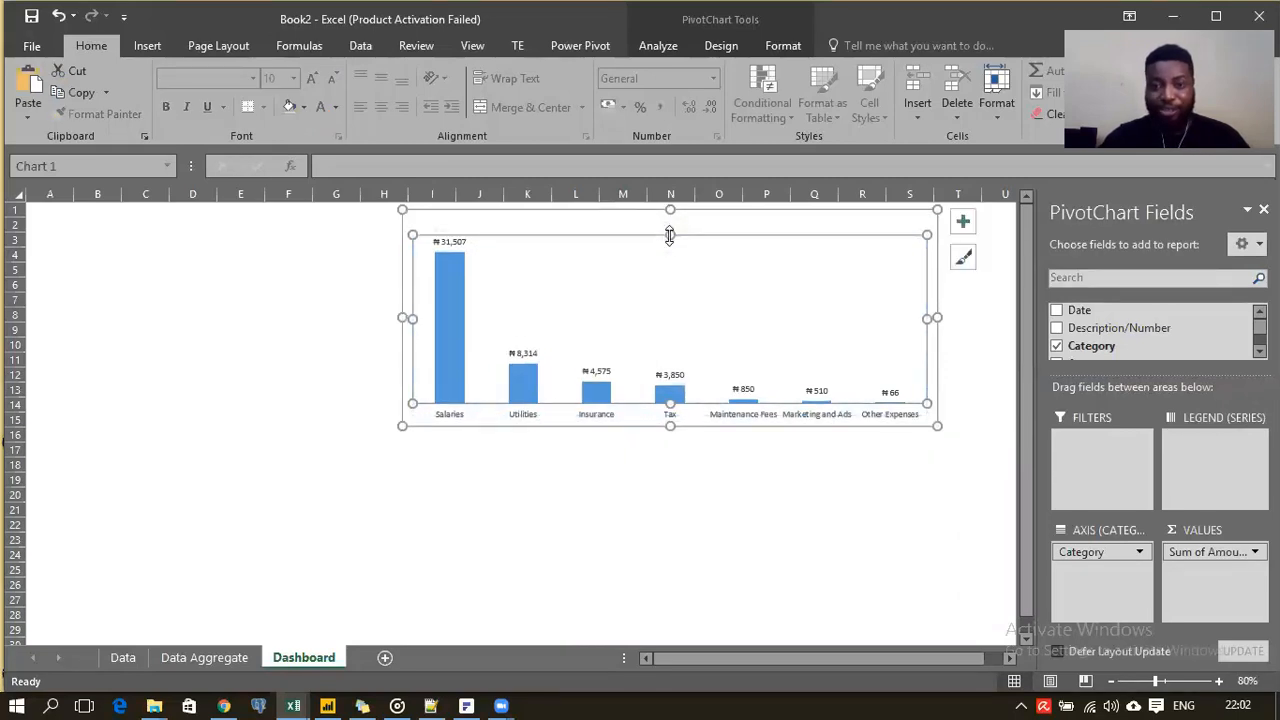
pyautogui.click(533, 500)
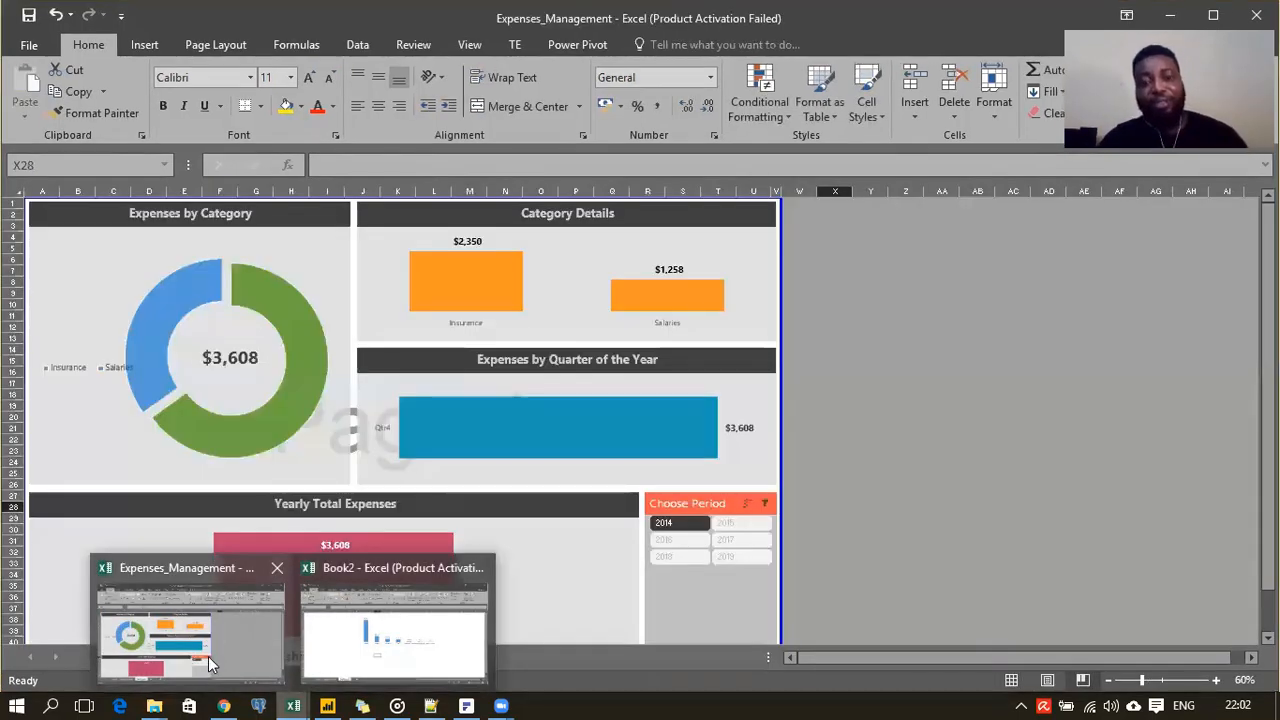
# Step: Consult the Category Details heading in the Expenses_Management dashboard, and add a wide text box reading CATEGORY DETAILS to Book2's Dashboard sheet
pyautogui.click(208, 656)
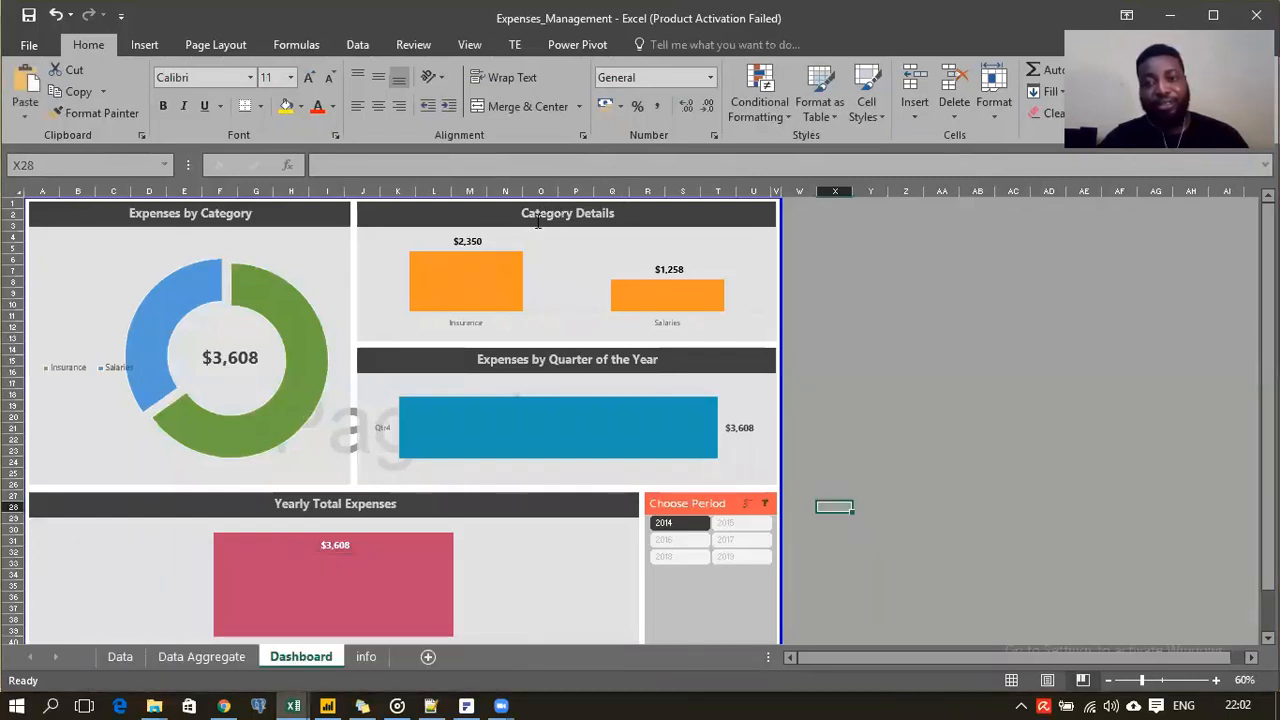
pyautogui.moveTo(293, 706)
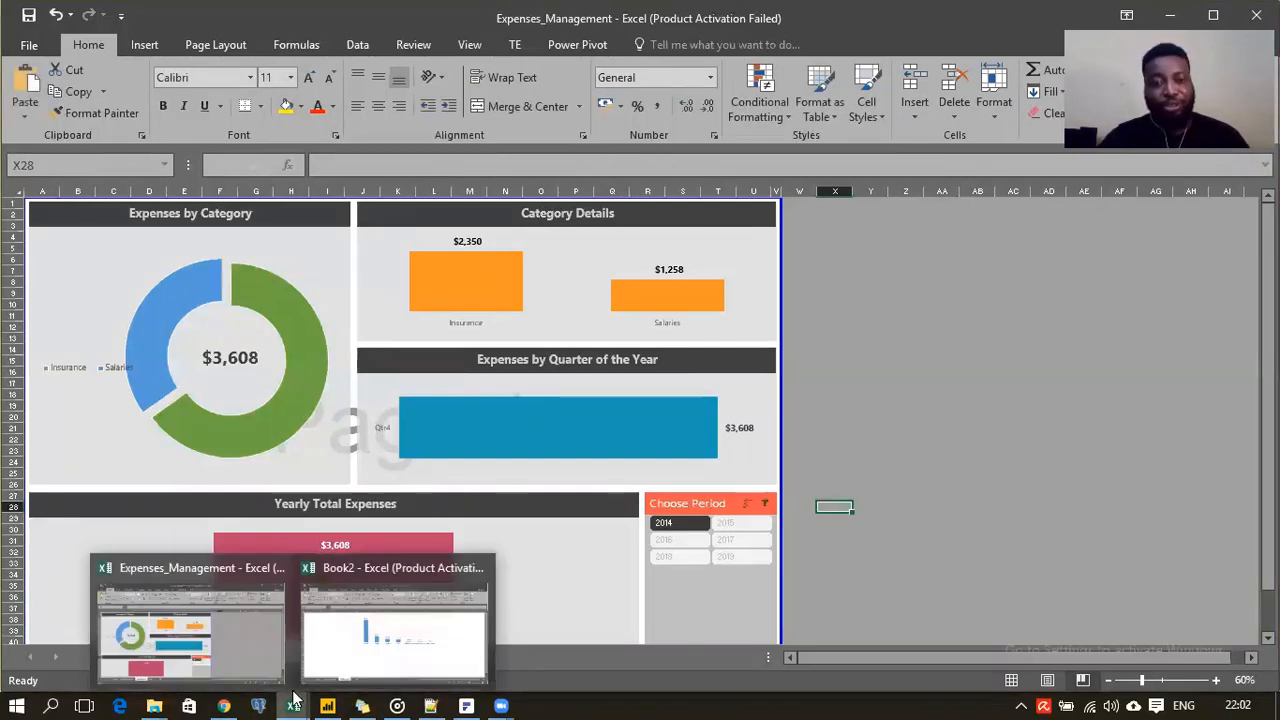
pyautogui.moveTo(360, 636)
pyautogui.click(360, 636)
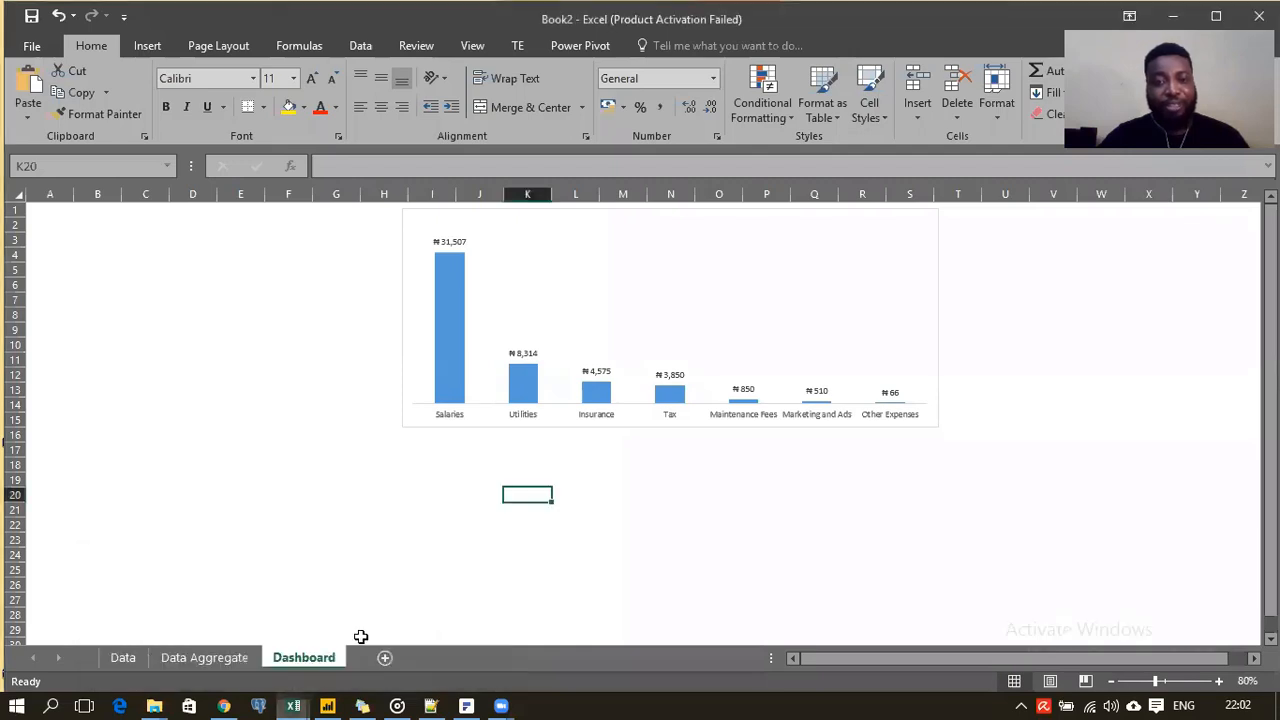
pyautogui.click(310, 293)
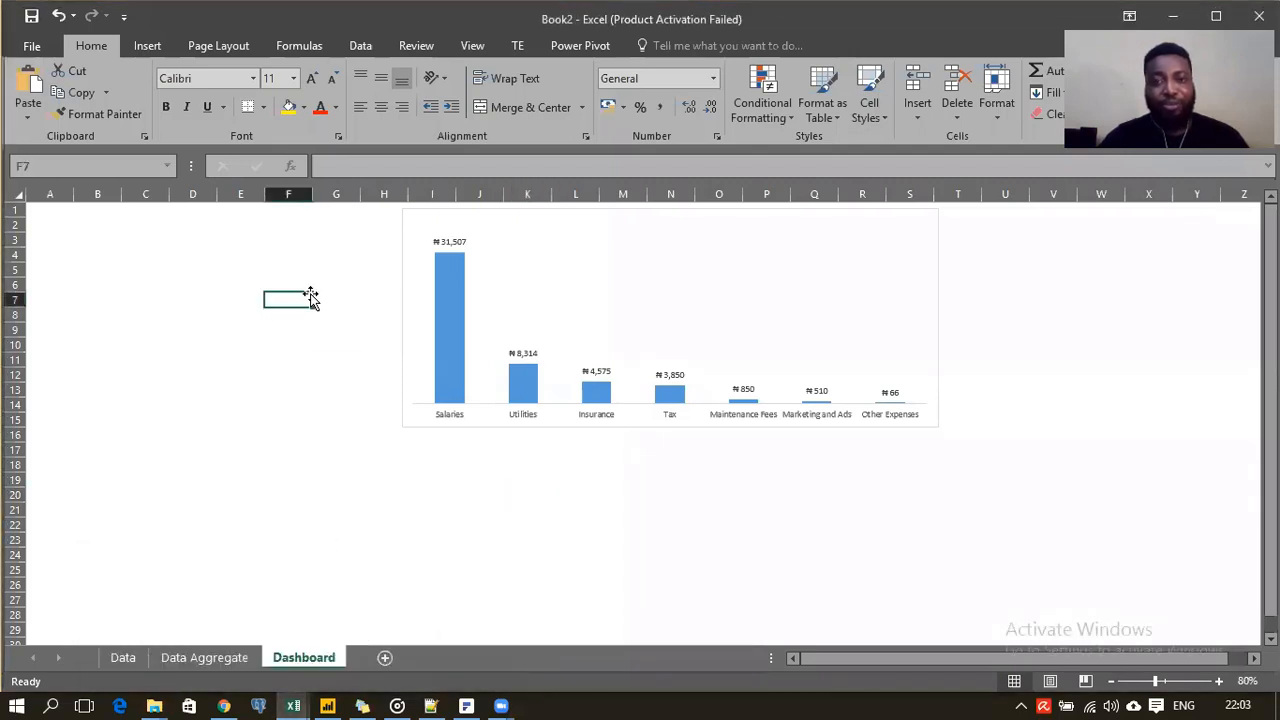
pyautogui.click(146, 47)
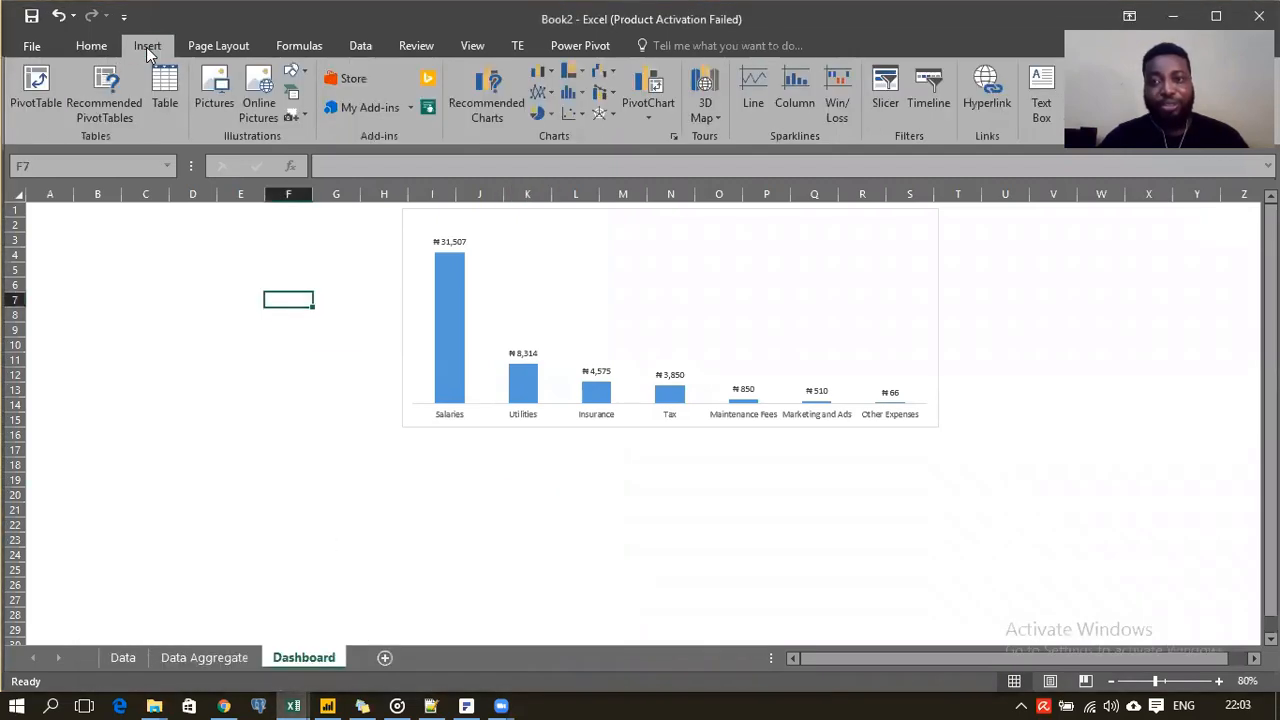
pyautogui.click(1039, 90)
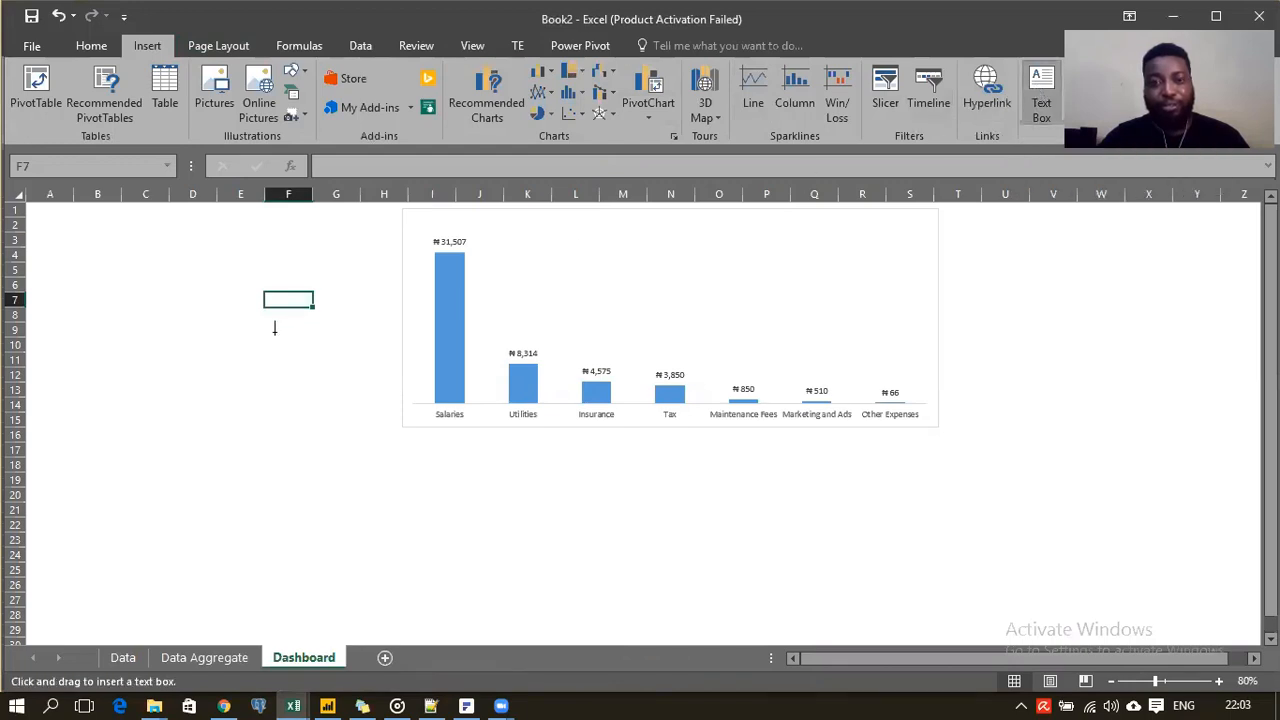
pyautogui.moveTo(148, 313); pyautogui.dragTo(632, 355)
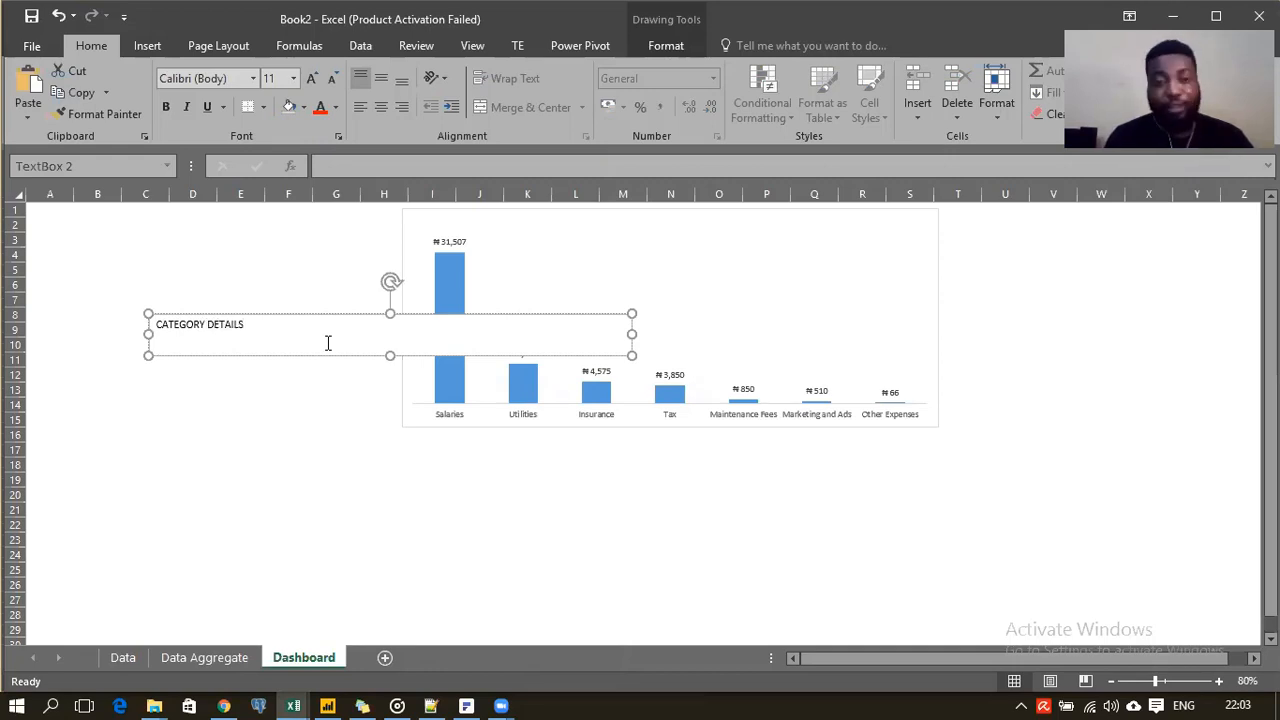
# Step: Format the CATEGORY DETAILS text in bold Segoe UI and centre it horizontally in its text box
pyautogui.hotkey('ctrl', 'a')
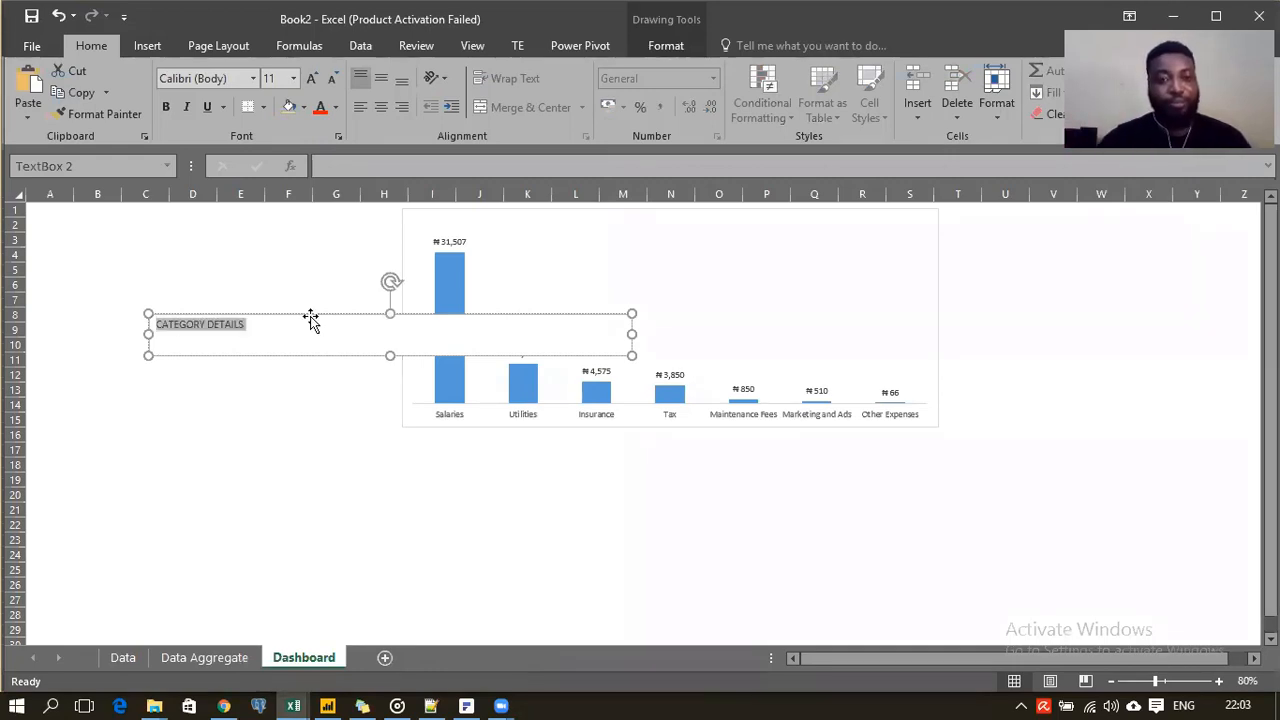
pyautogui.click(212, 76)
pyautogui.write('sego')
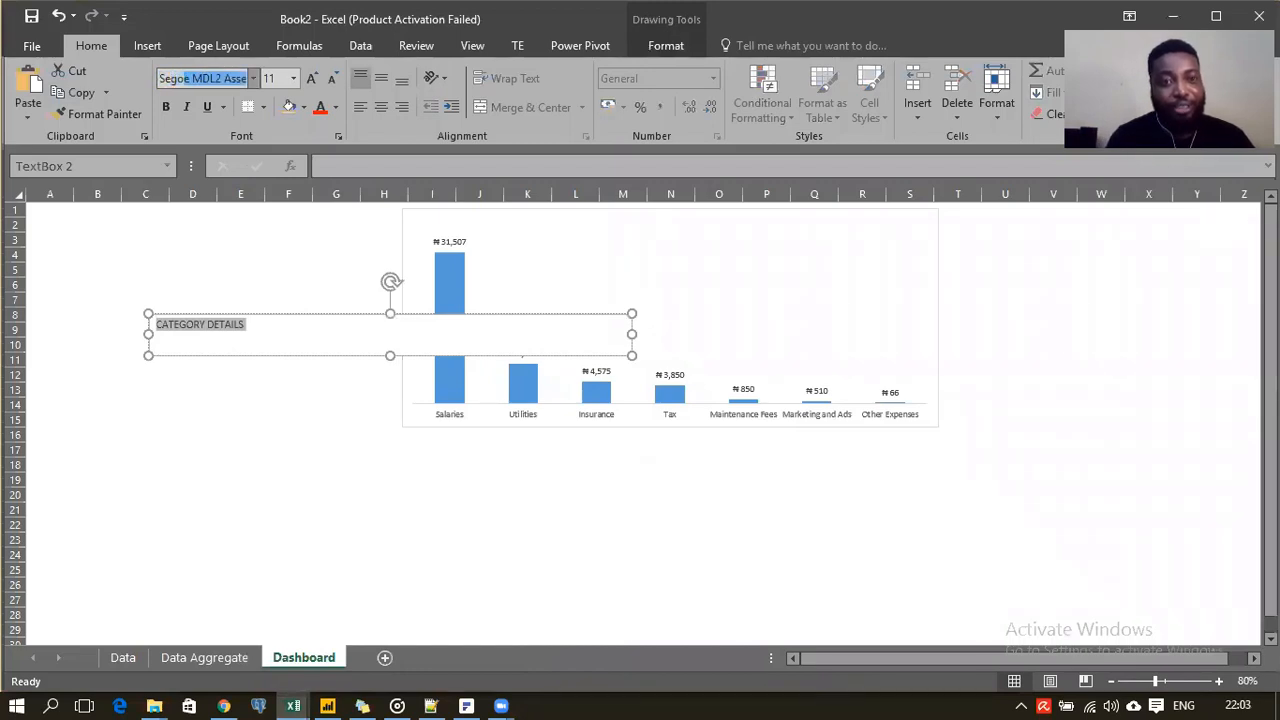
pyautogui.write('e UI')
pyautogui.press('Return')
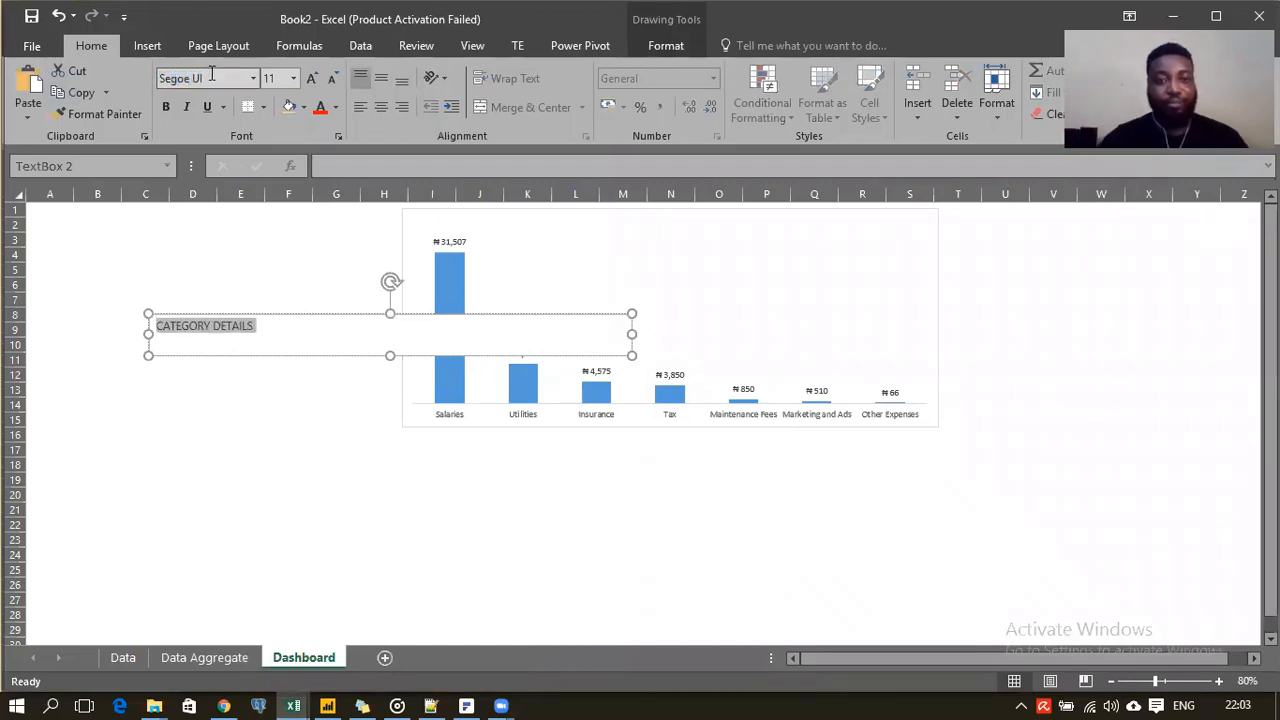
pyautogui.click(167, 108)
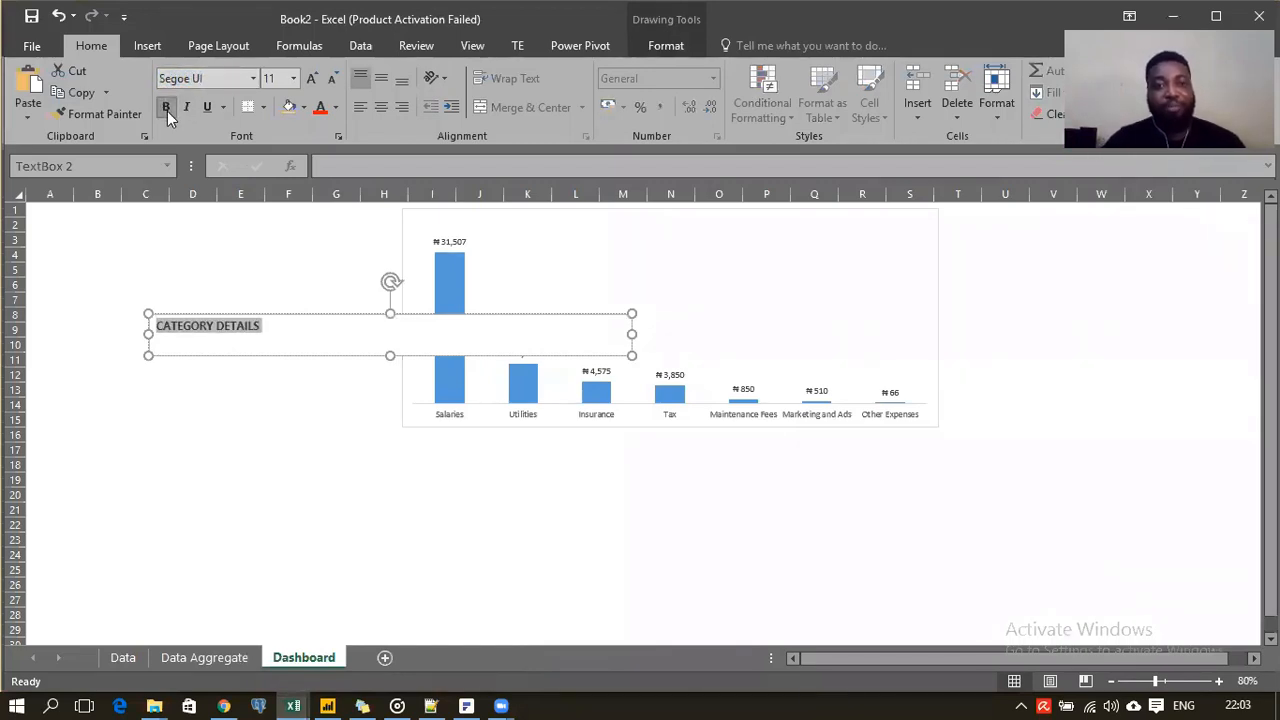
pyautogui.click(381, 110)
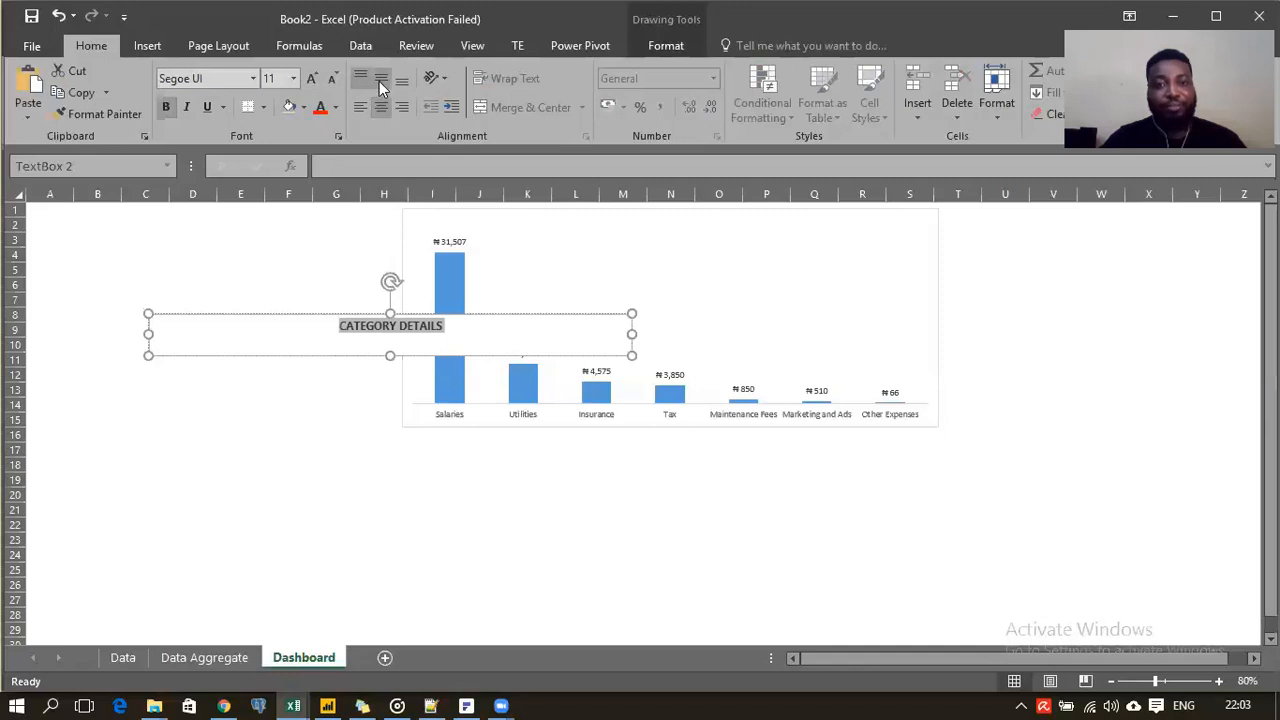
# Step: Centre the CATEGORY DETAILS text vertically and fit its box across the category chart's upper edge, about 18.92 cm wide and 0.63 cm high
pyautogui.click(379, 82)
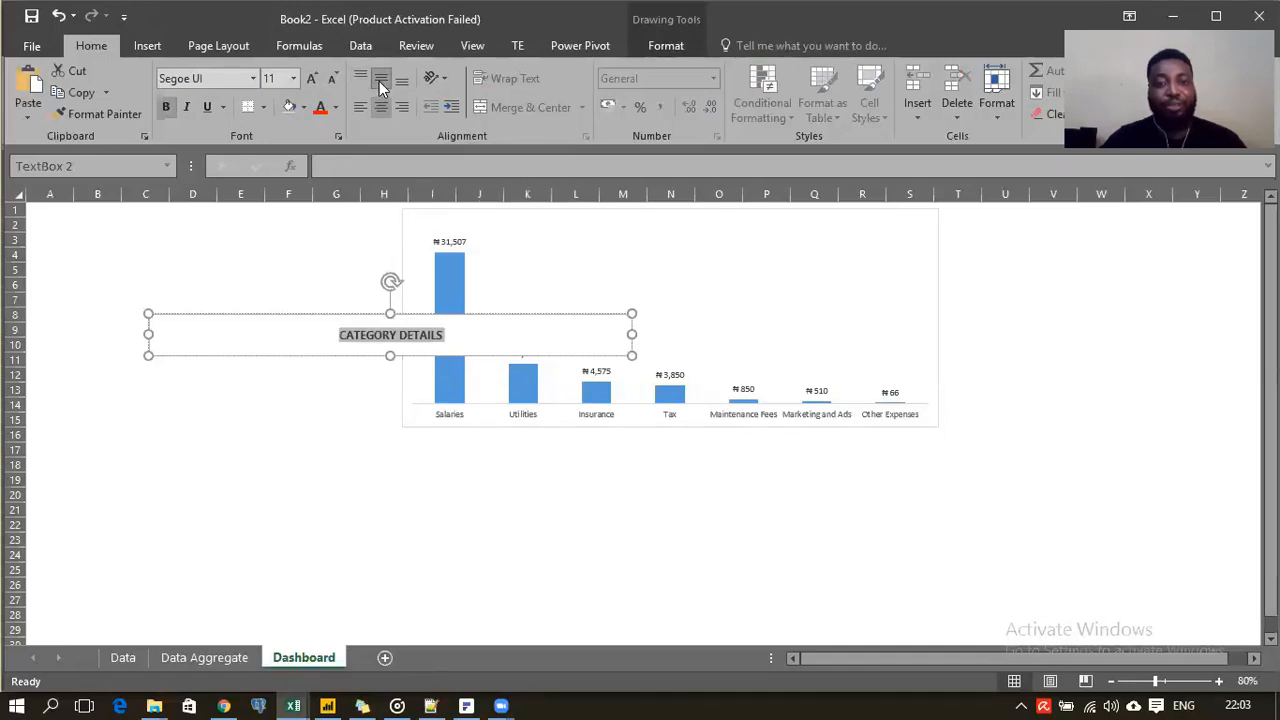
pyautogui.moveTo(631, 345); pyautogui.dragTo(508, 337)
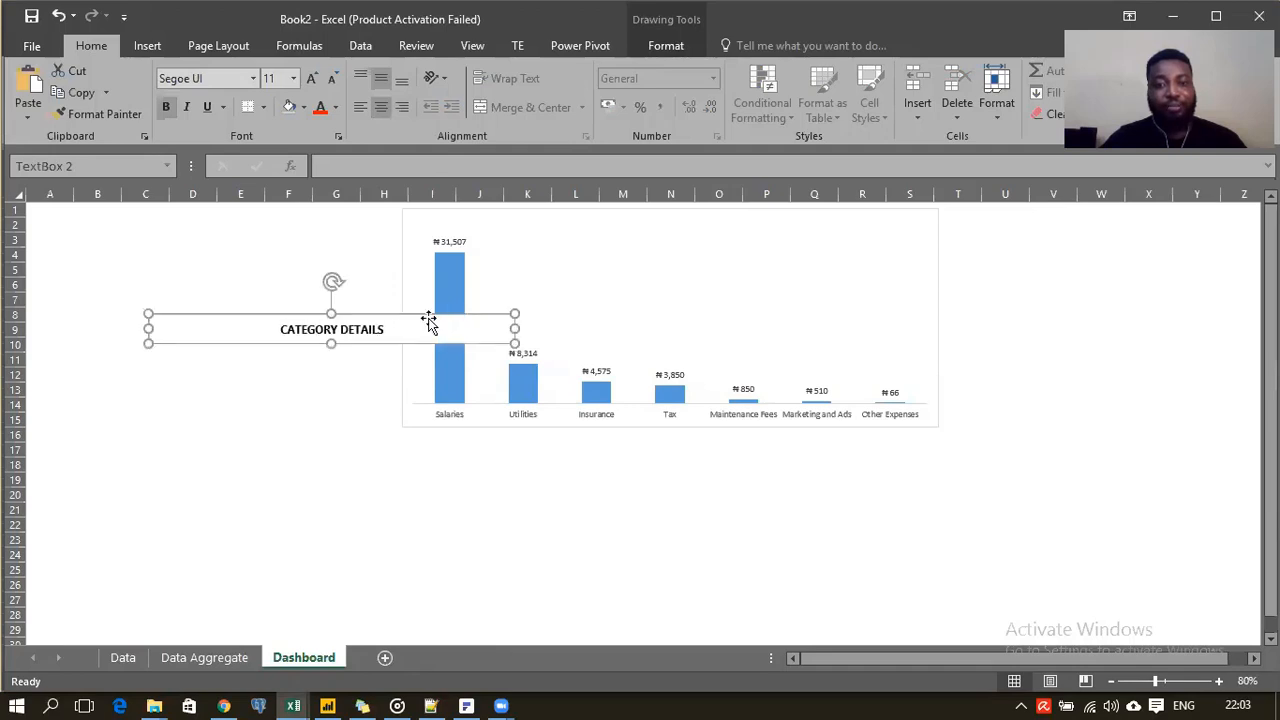
pyautogui.moveTo(420, 314); pyautogui.dragTo(674, 211)
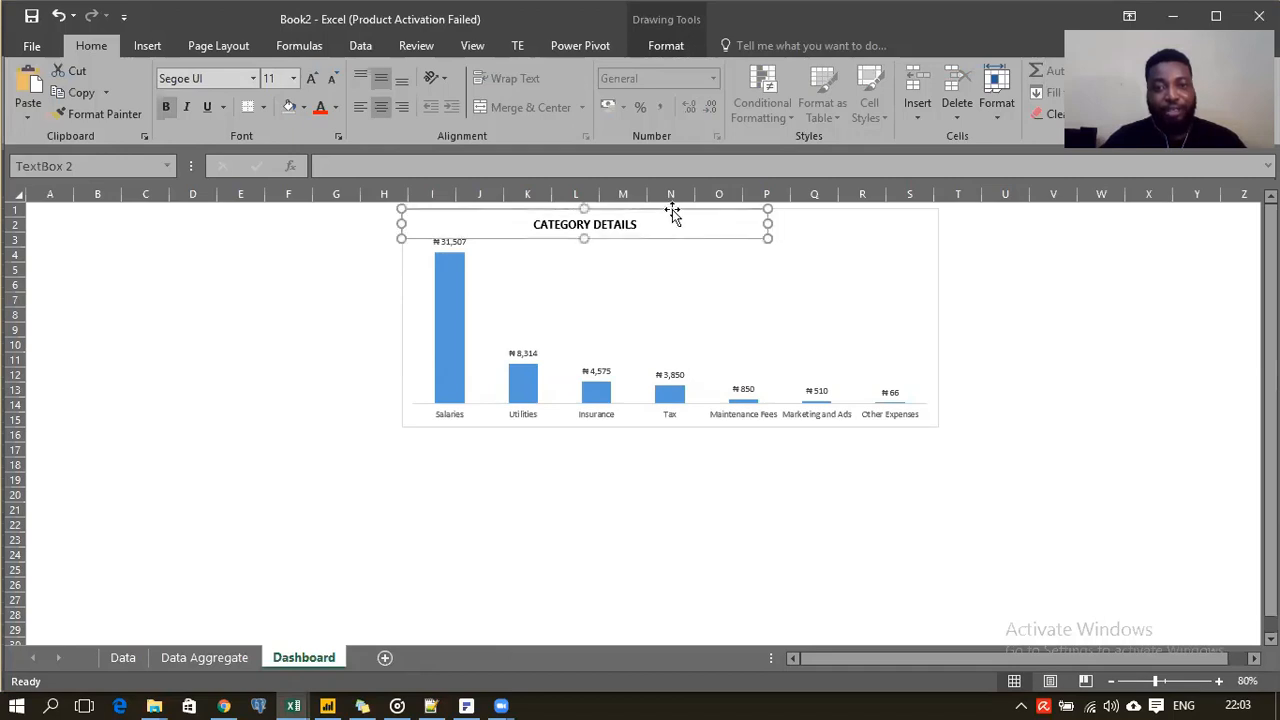
pyautogui.moveTo(586, 238); pyautogui.dragTo(584, 228)
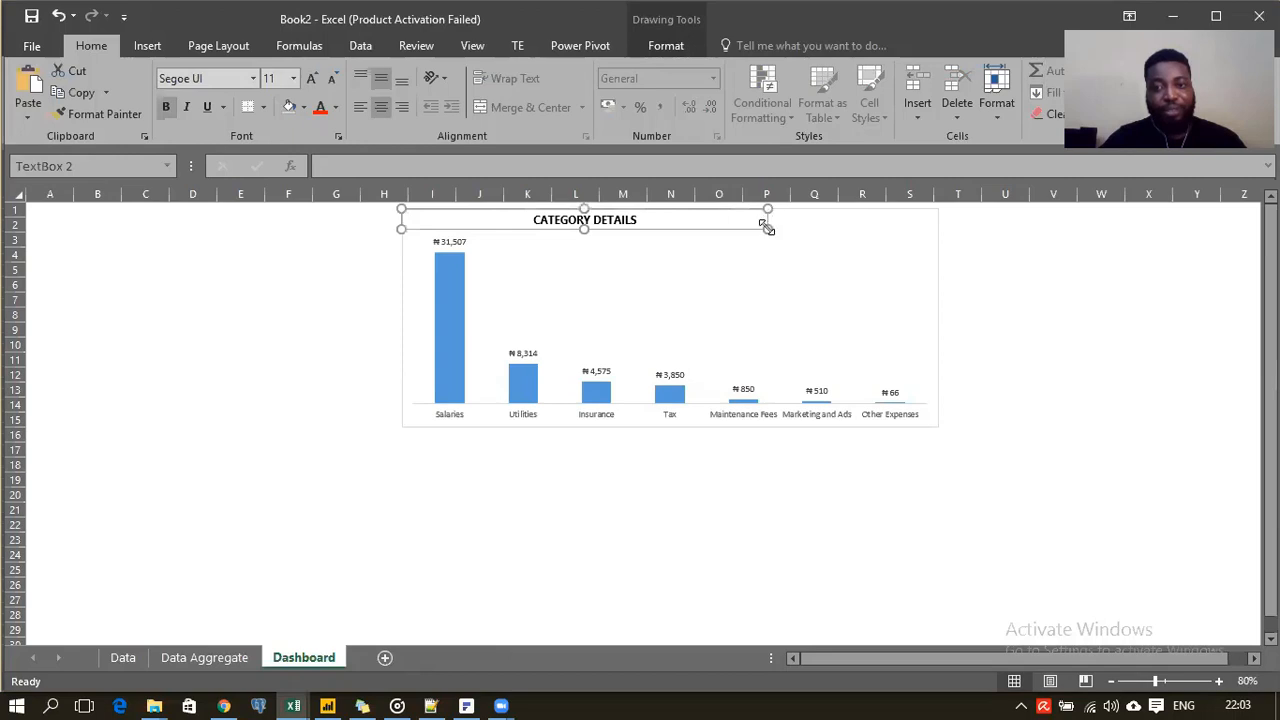
pyautogui.moveTo(766, 220); pyautogui.dragTo(937, 224)
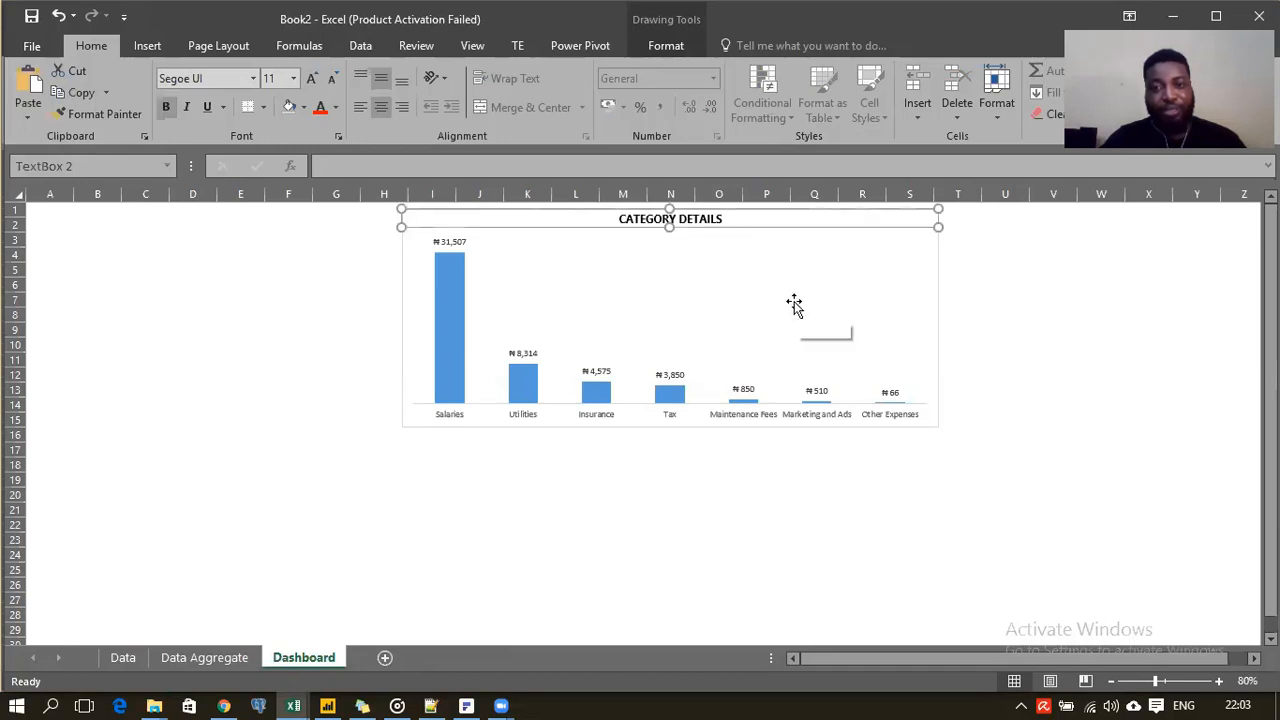
# Step: Fill the CATEGORY DETAILS text box with a near-black shade, make its text white, and deselect it
pyautogui.click(652, 46)
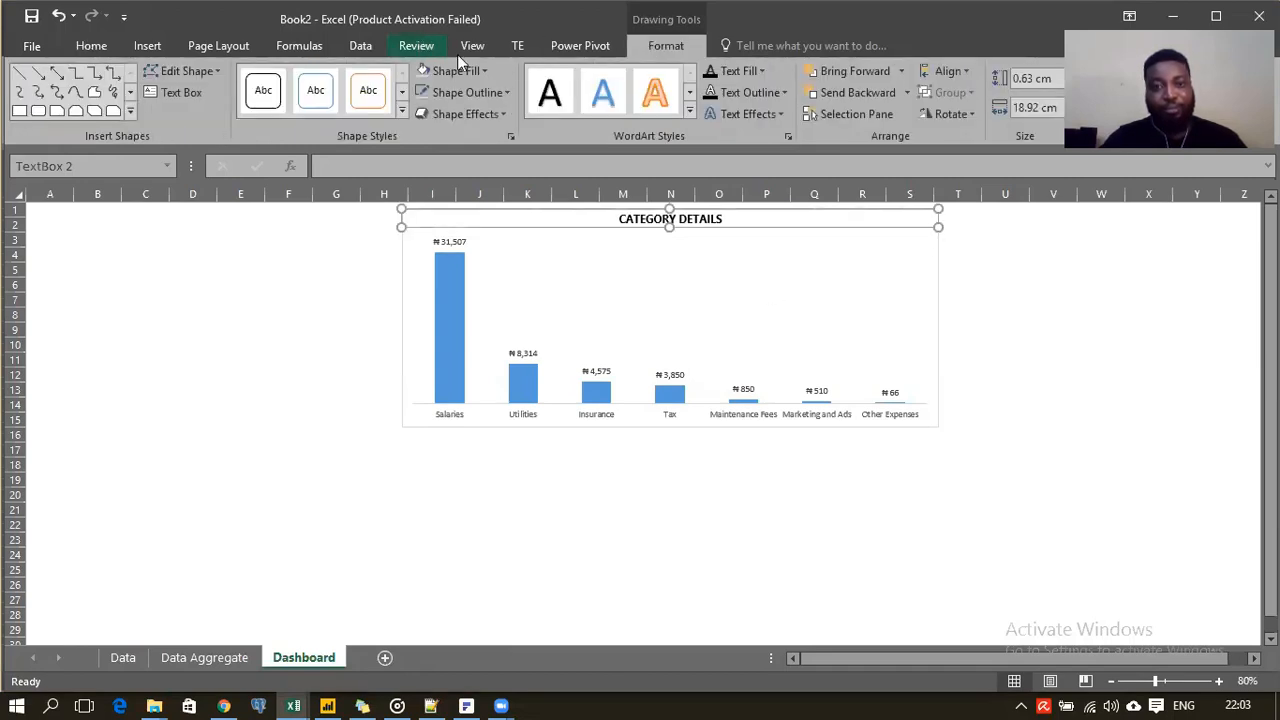
pyautogui.click(482, 71)
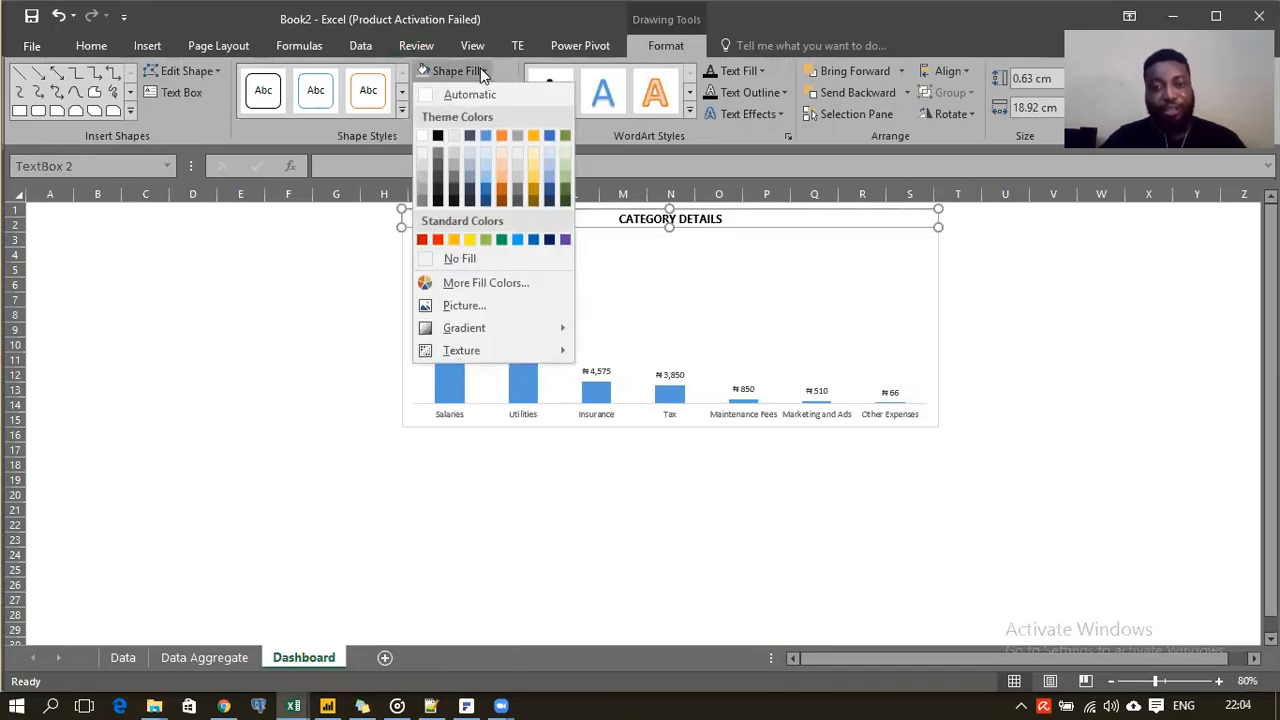
pyautogui.click(438, 196)
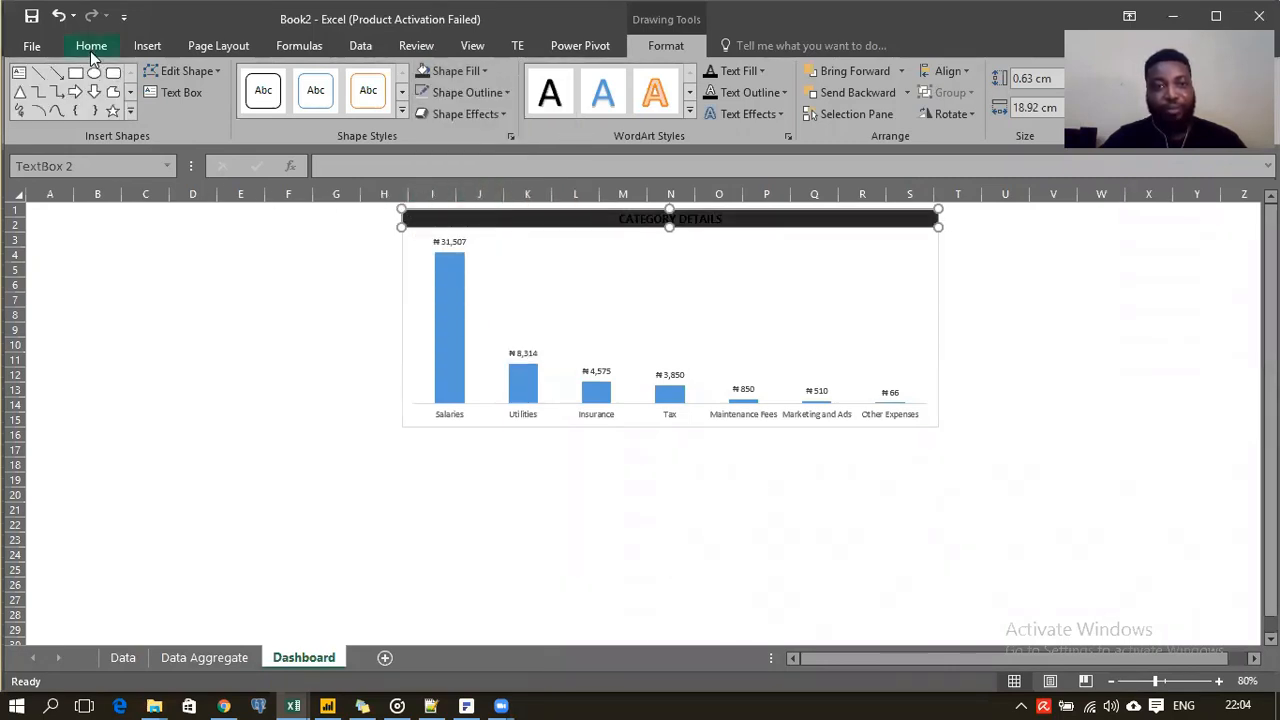
pyautogui.click(91, 47)
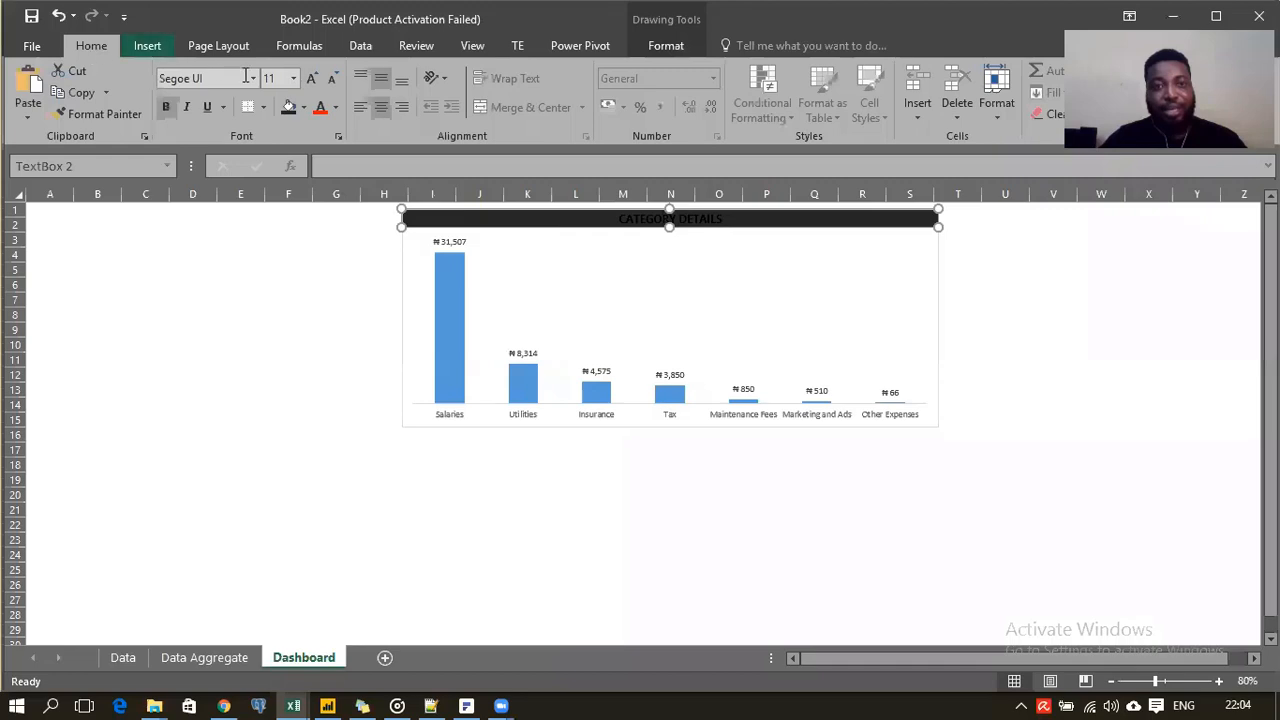
pyautogui.click(335, 110)
pyautogui.click(328, 169)
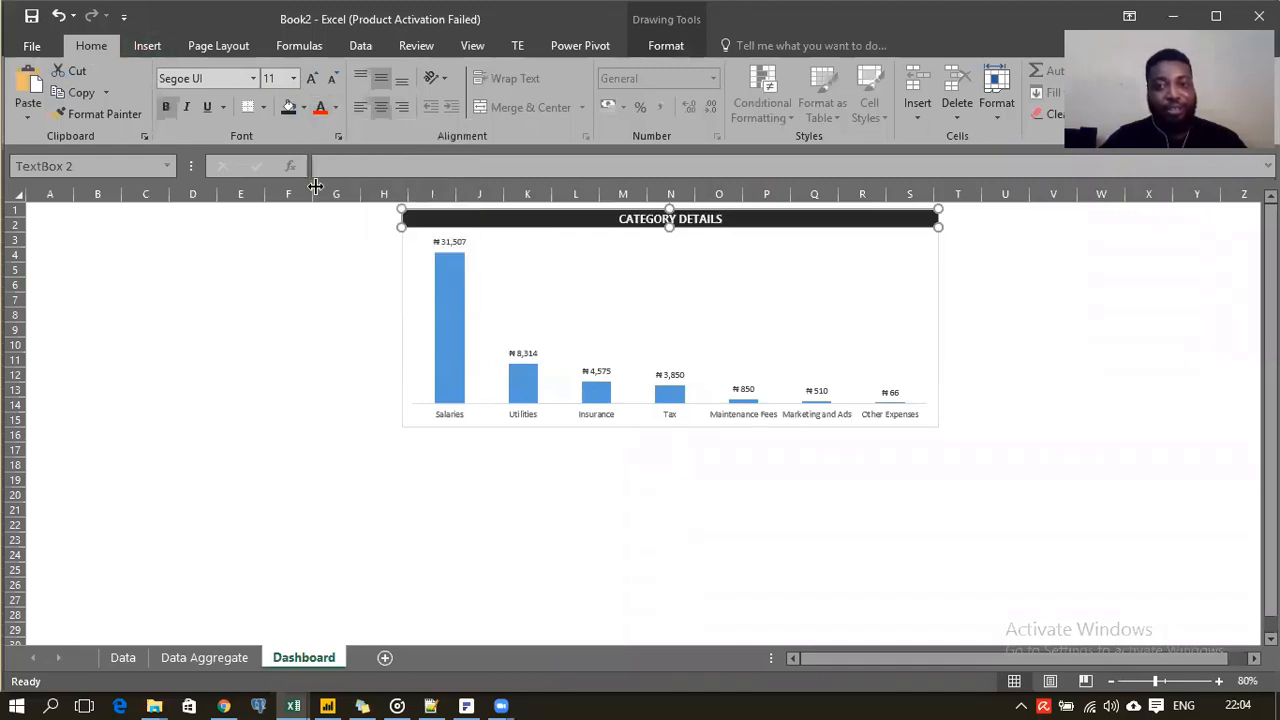
pyautogui.click(297, 303)
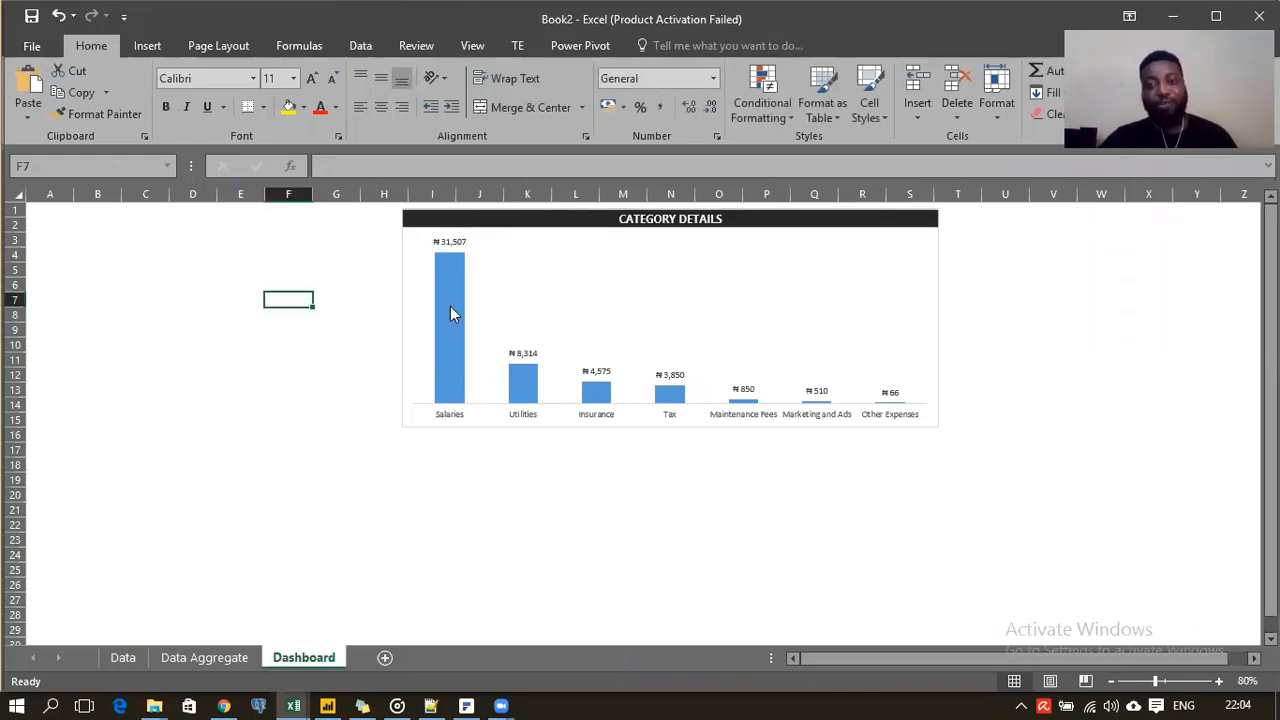
# Step: Switch to the Expenses_Management workbook and copy the colour palette in A2:C9 of its info sheet
pyautogui.moveTo(449, 306)
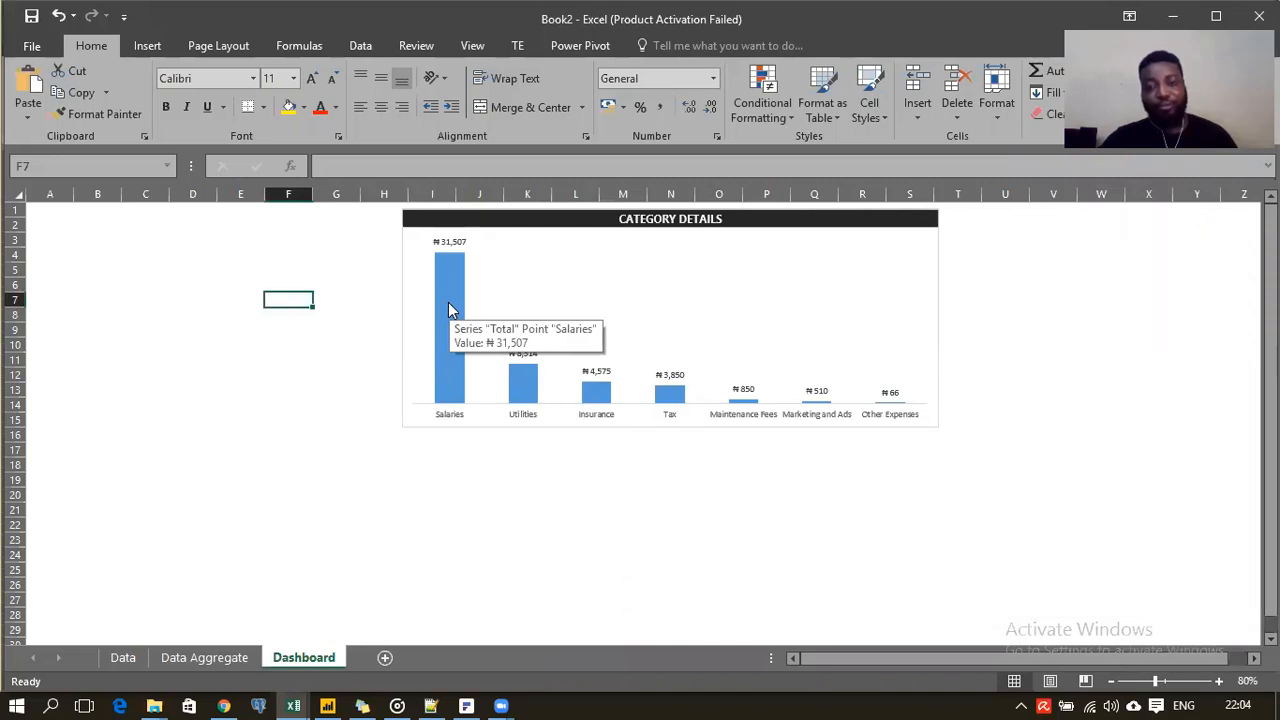
pyautogui.click(448, 304)
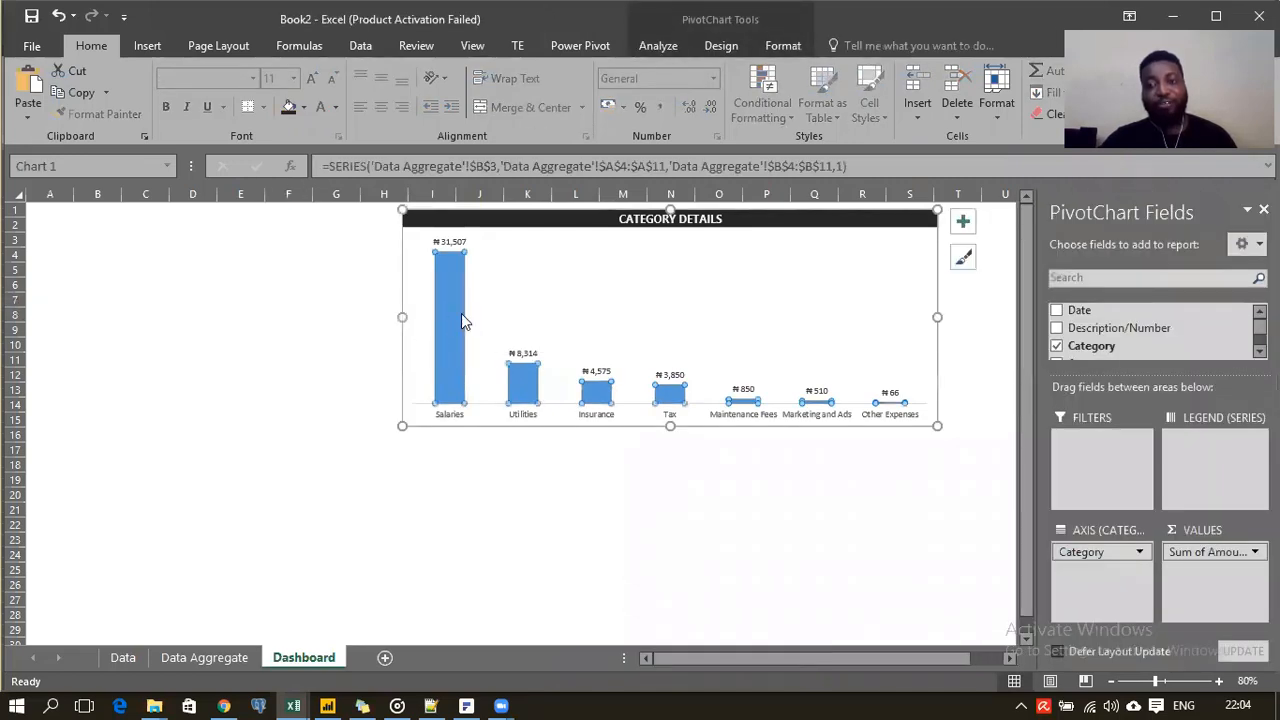
pyautogui.moveTo(451, 306)
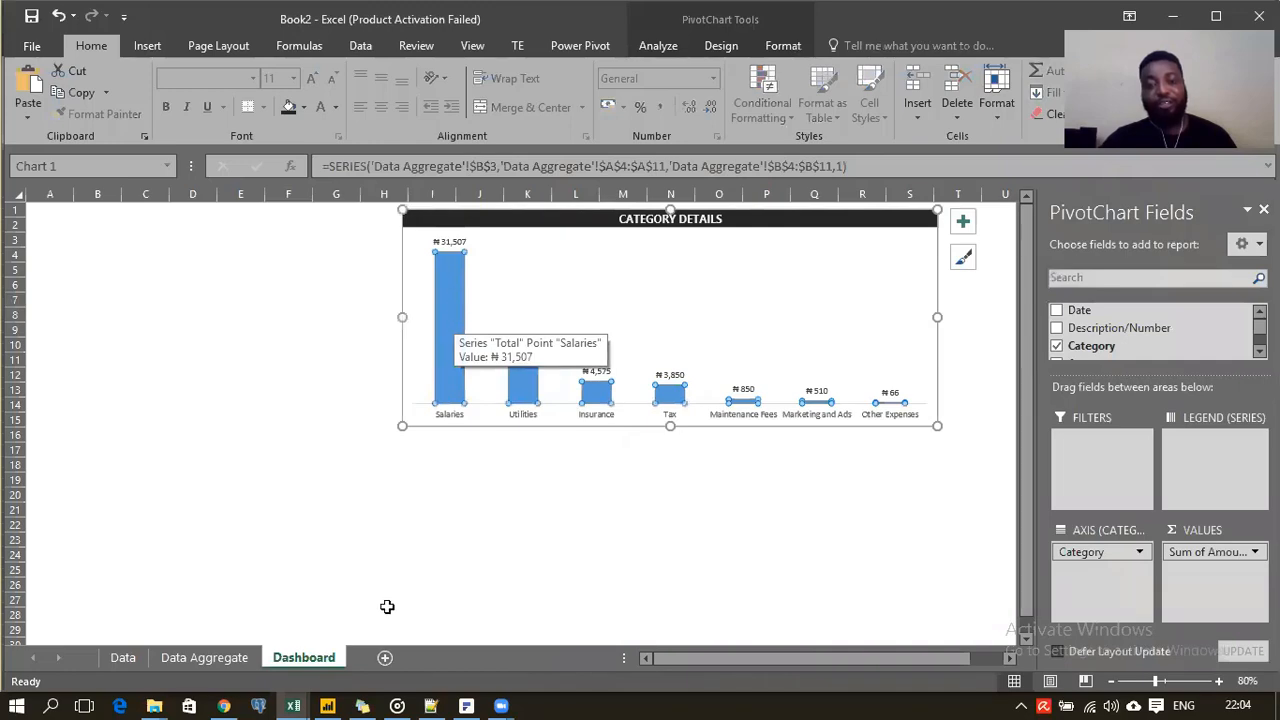
pyautogui.moveTo(293, 705)
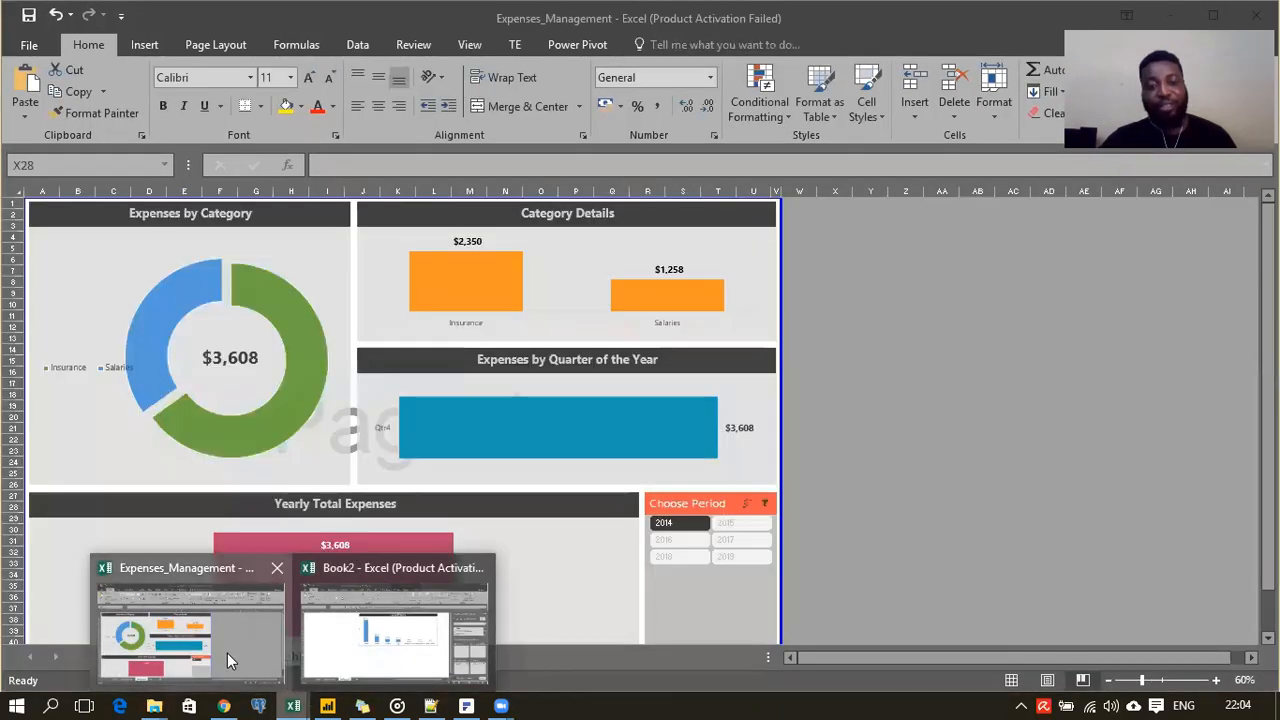
pyautogui.click(227, 653)
pyautogui.click(367, 656)
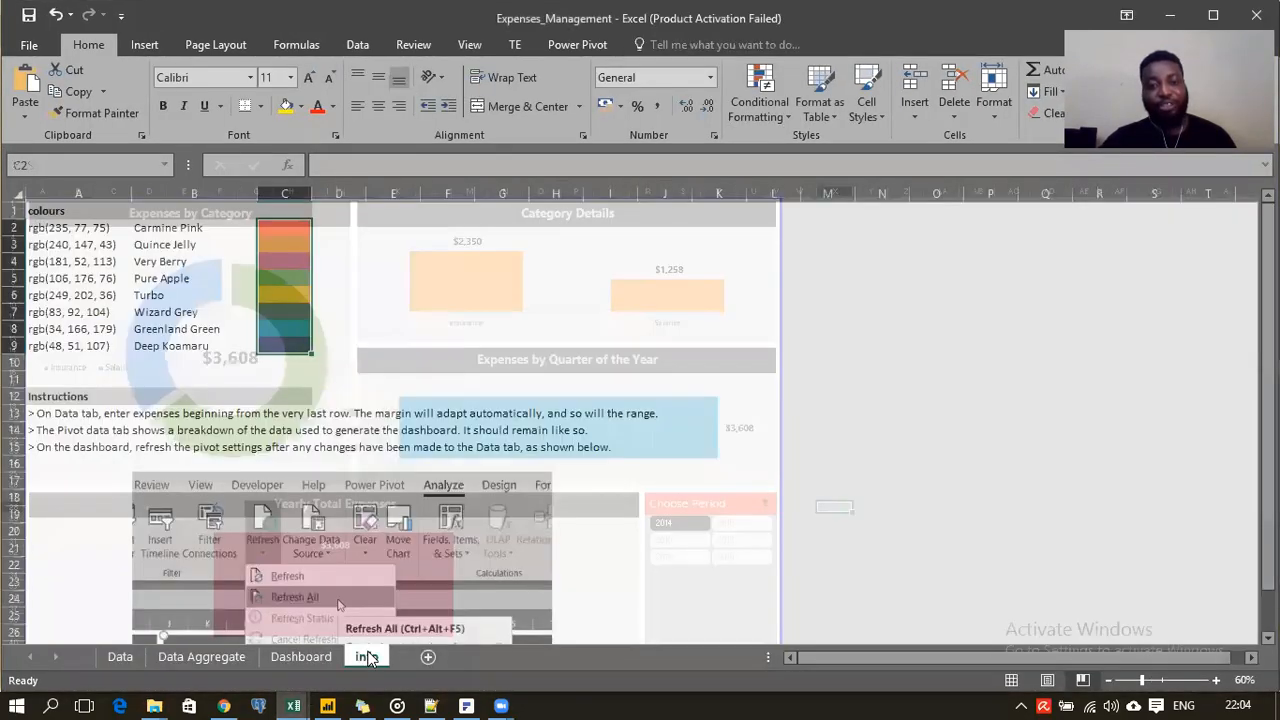
pyautogui.click(292, 245)
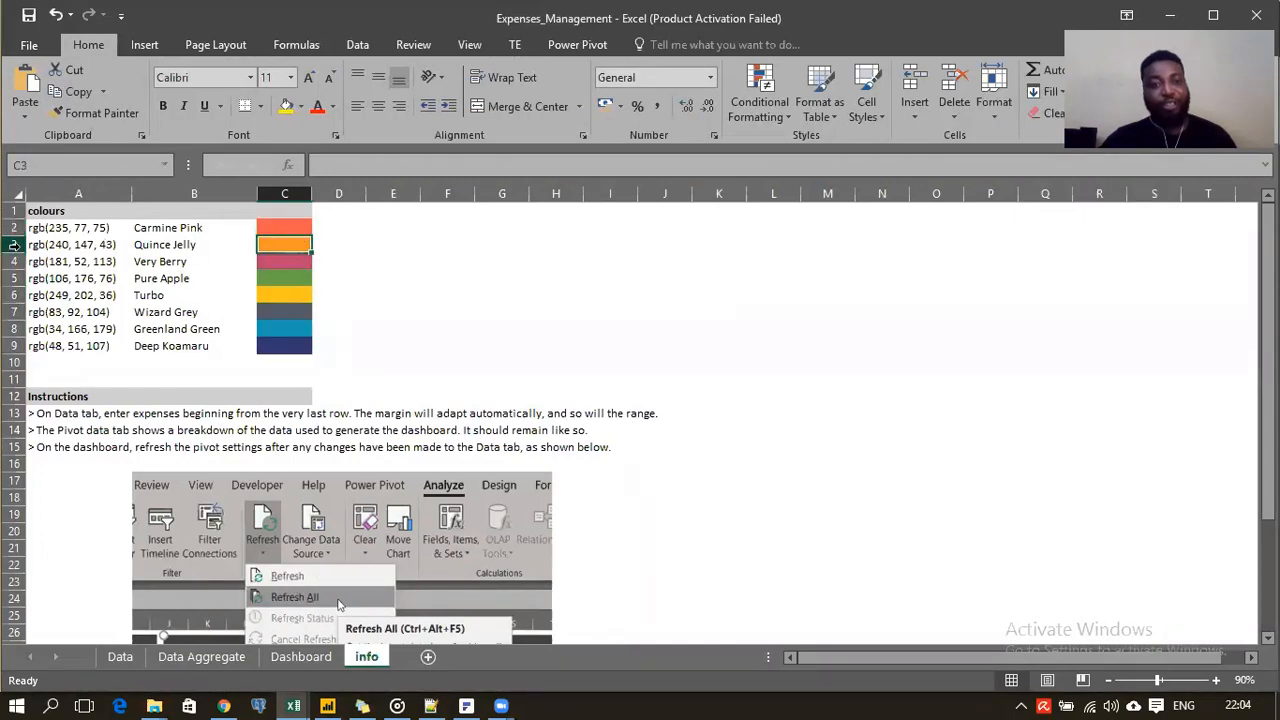
pyautogui.click(60, 245)
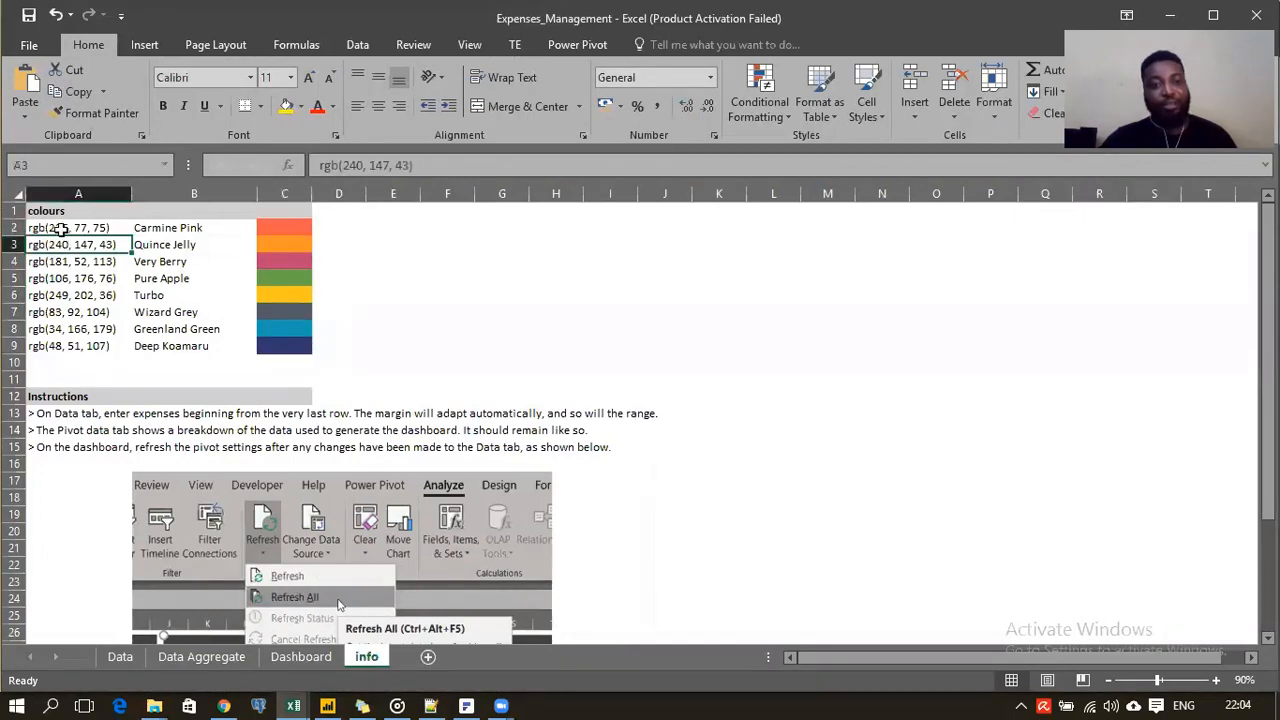
pyautogui.moveTo(62, 228); pyautogui.dragTo(286, 347)
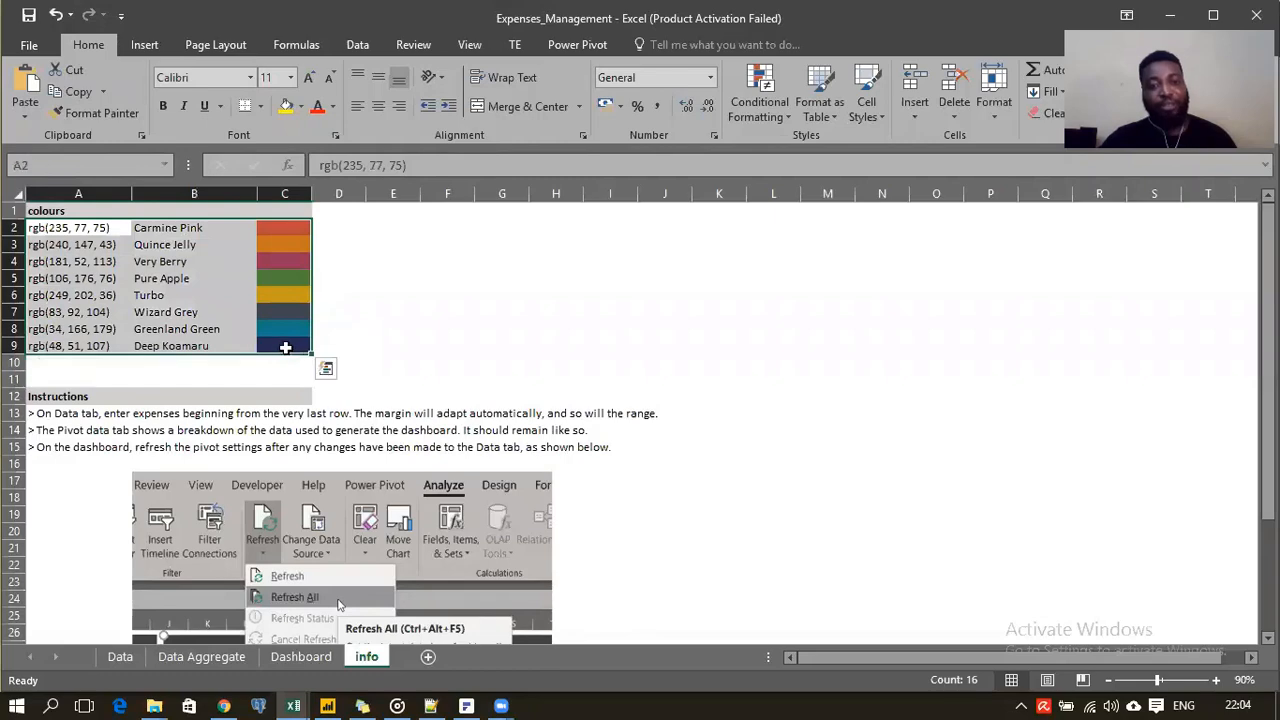
pyautogui.hotkey('ctrl', 'c')
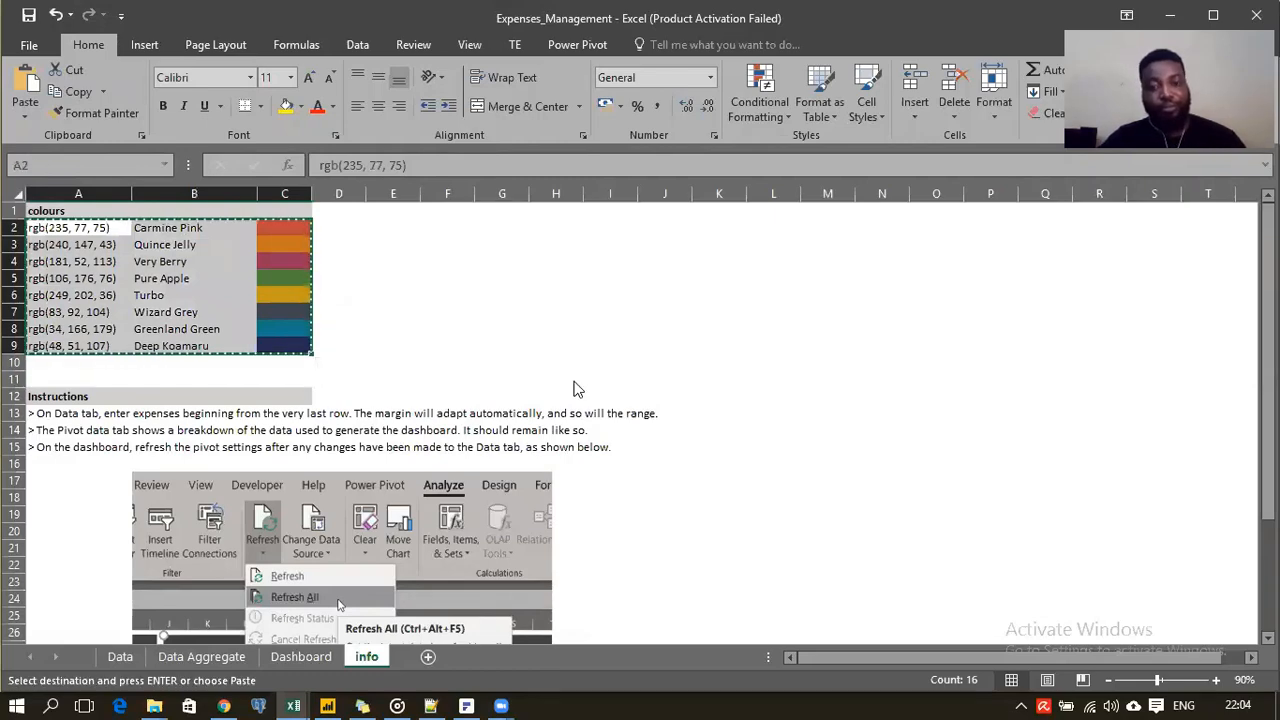
# Step: Paste the colour palette at V2 on Book2's Dashboard sheet and fit columns V and W to their contents
pyautogui.hotkey('alt', 'Tab')
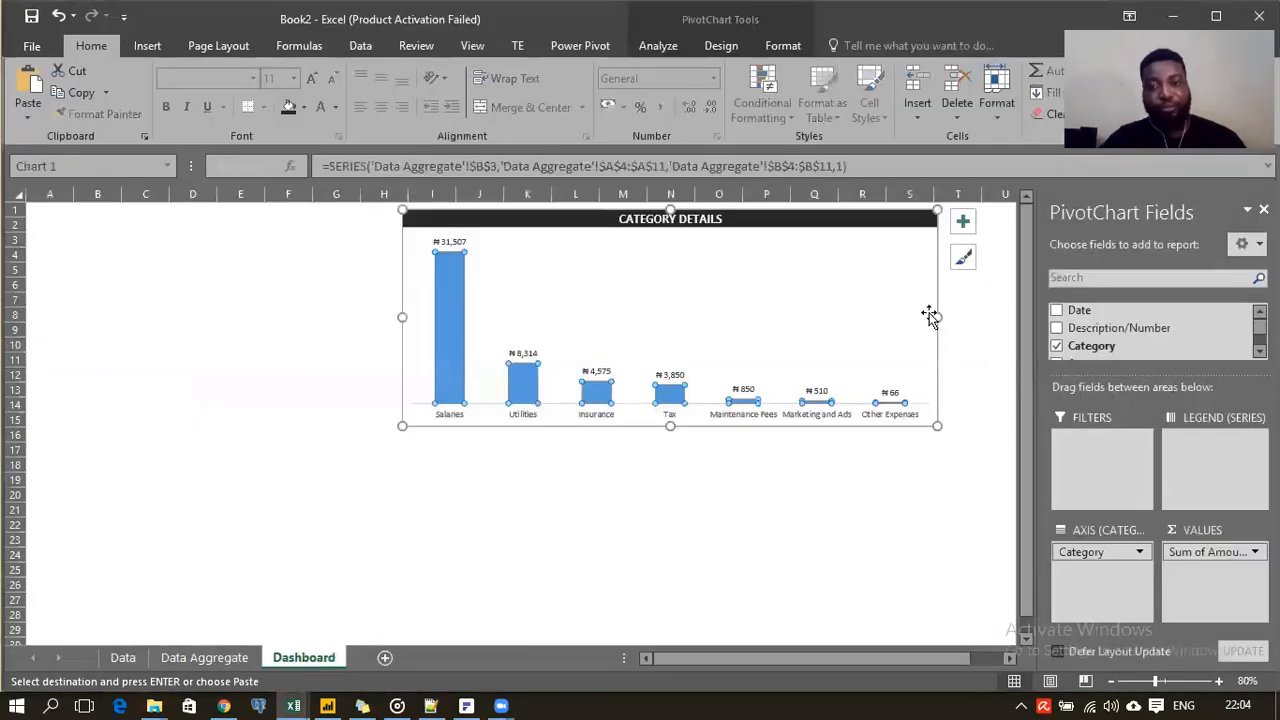
pyautogui.click(972, 466)
pyautogui.click(1025, 225)
pyautogui.click(1048, 221)
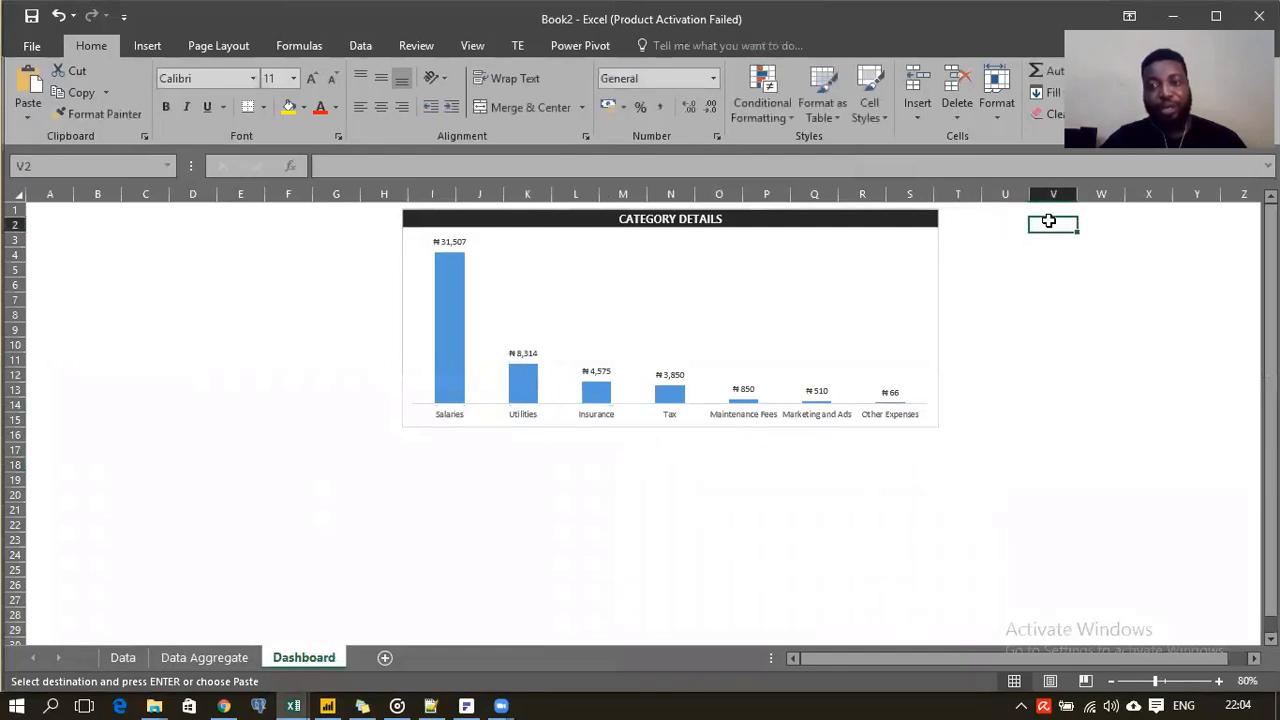
pyautogui.hotkey('ctrl', 'v')
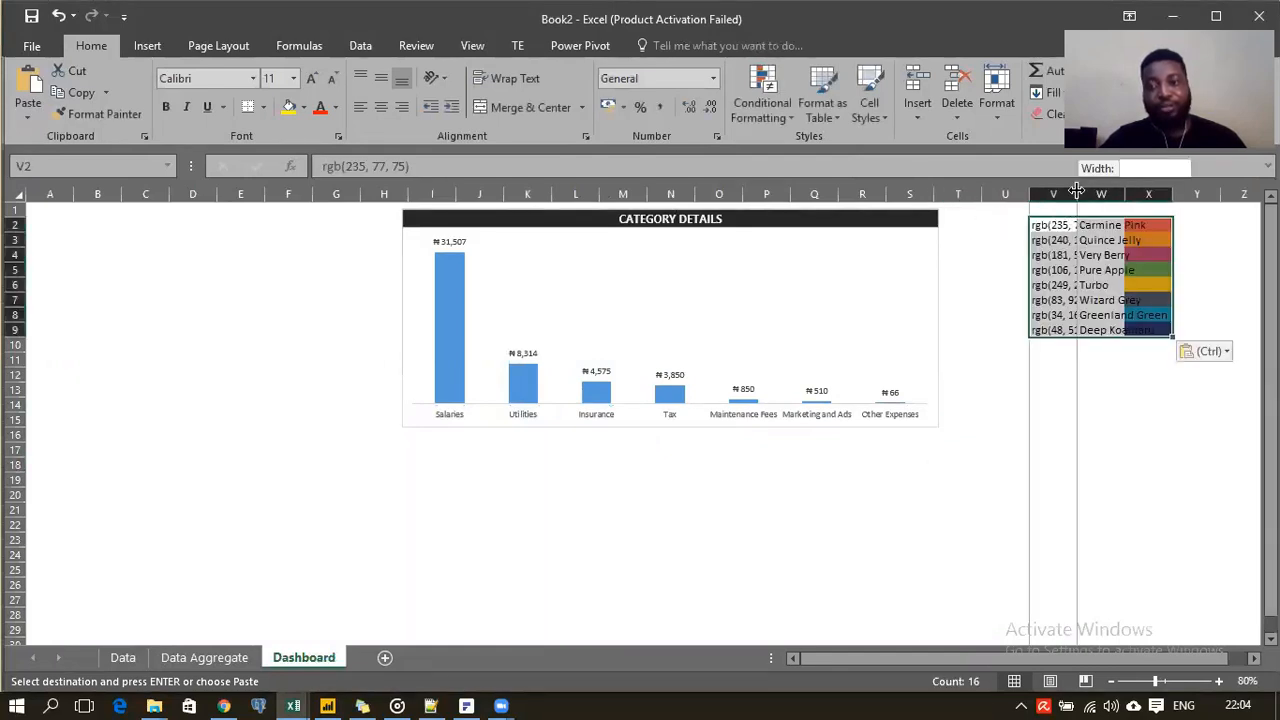
pyautogui.doubleClick(1078, 190)
pyautogui.click(1083, 256)
pyautogui.doubleClick(1165, 194)
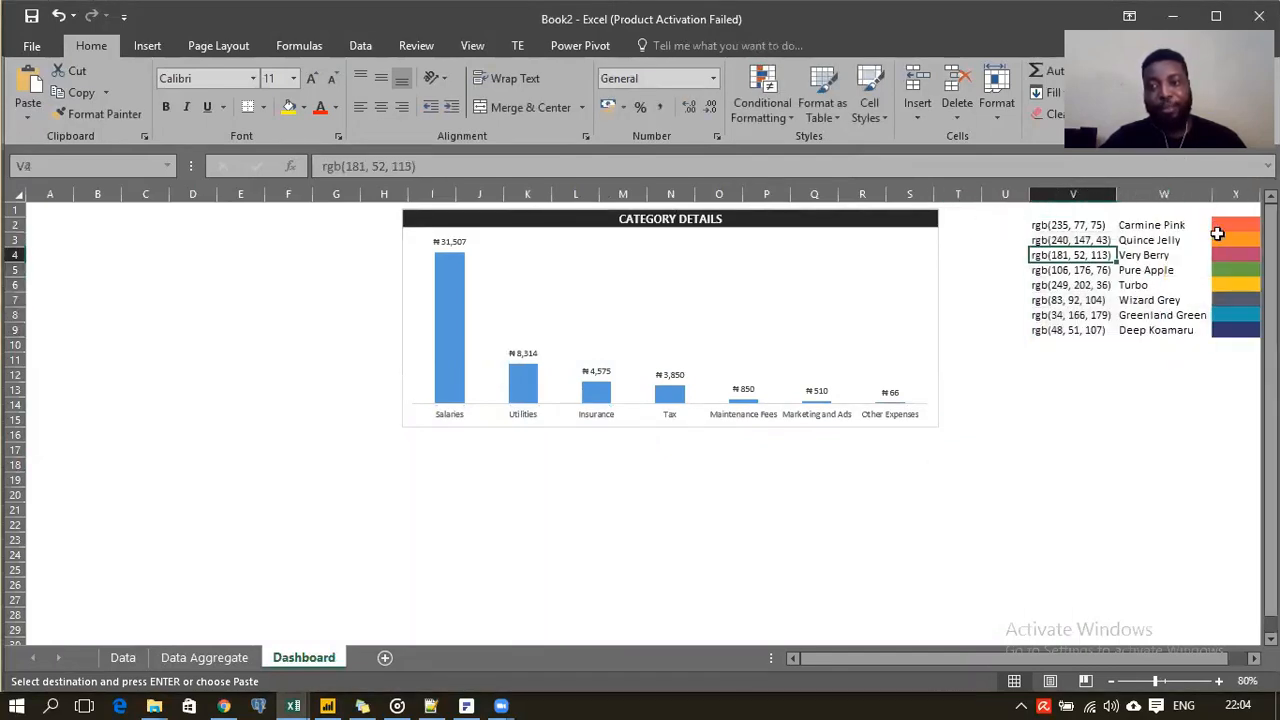
pyautogui.click(1220, 240)
pyautogui.click(1076, 241)
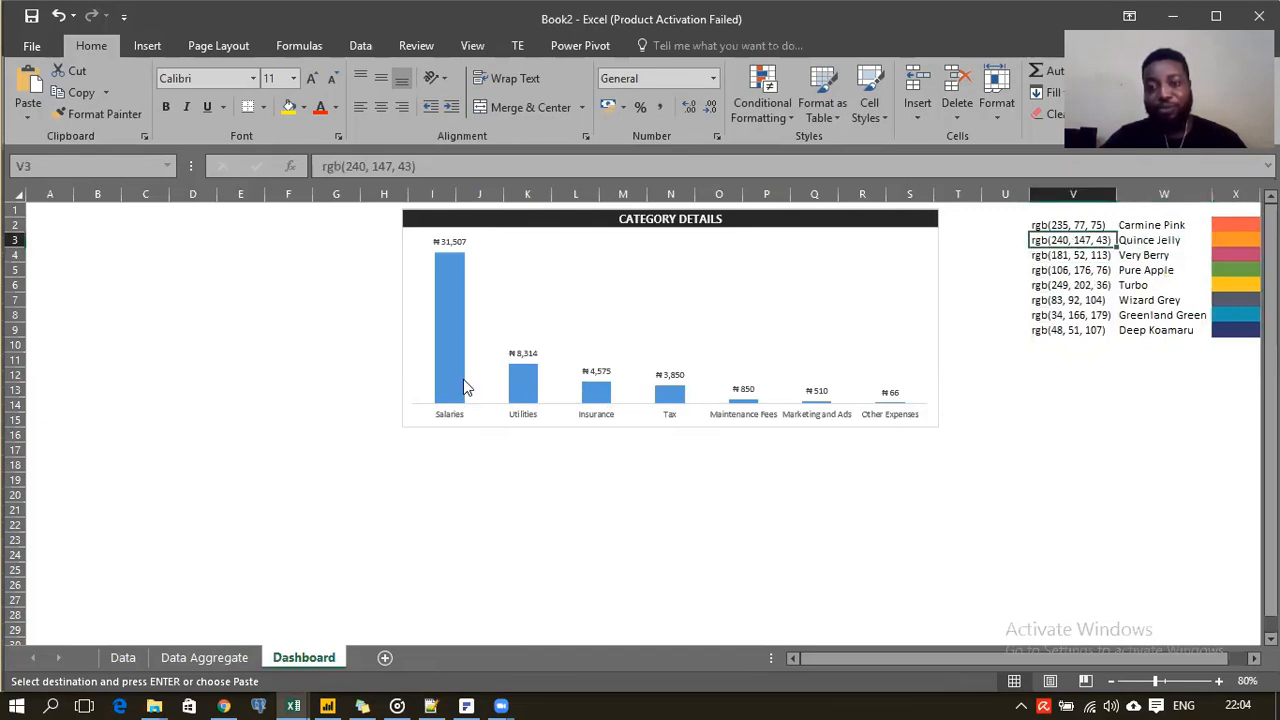
# Step: Open the formatting options for the category chart's bar series and close the PivotChart field list
pyautogui.click(444, 340)
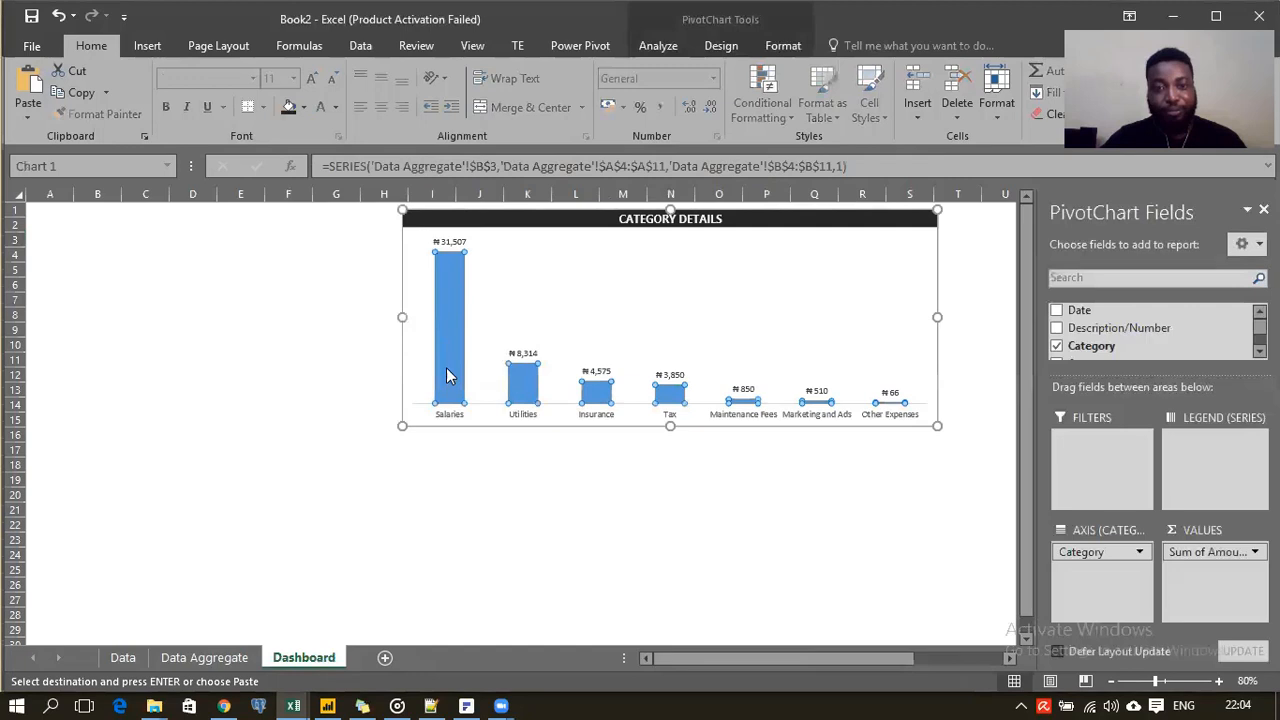
pyautogui.doubleClick(452, 313)
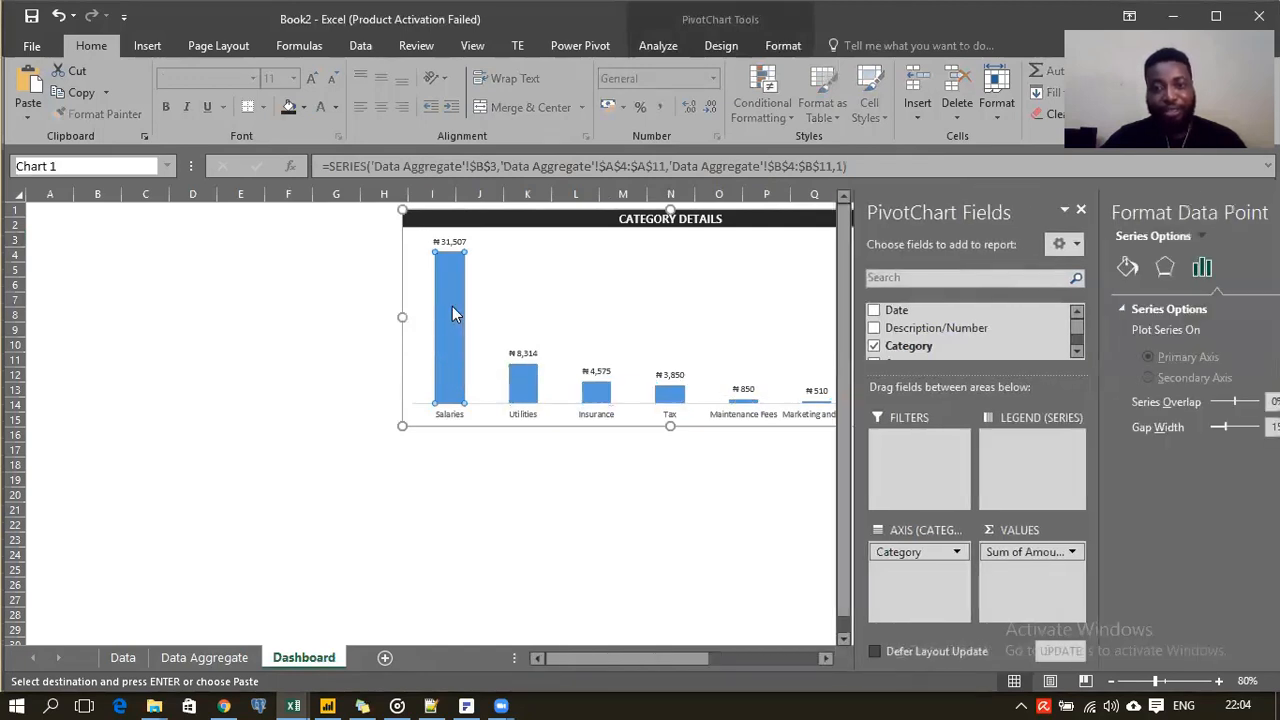
pyautogui.click(511, 314)
pyautogui.click(459, 360)
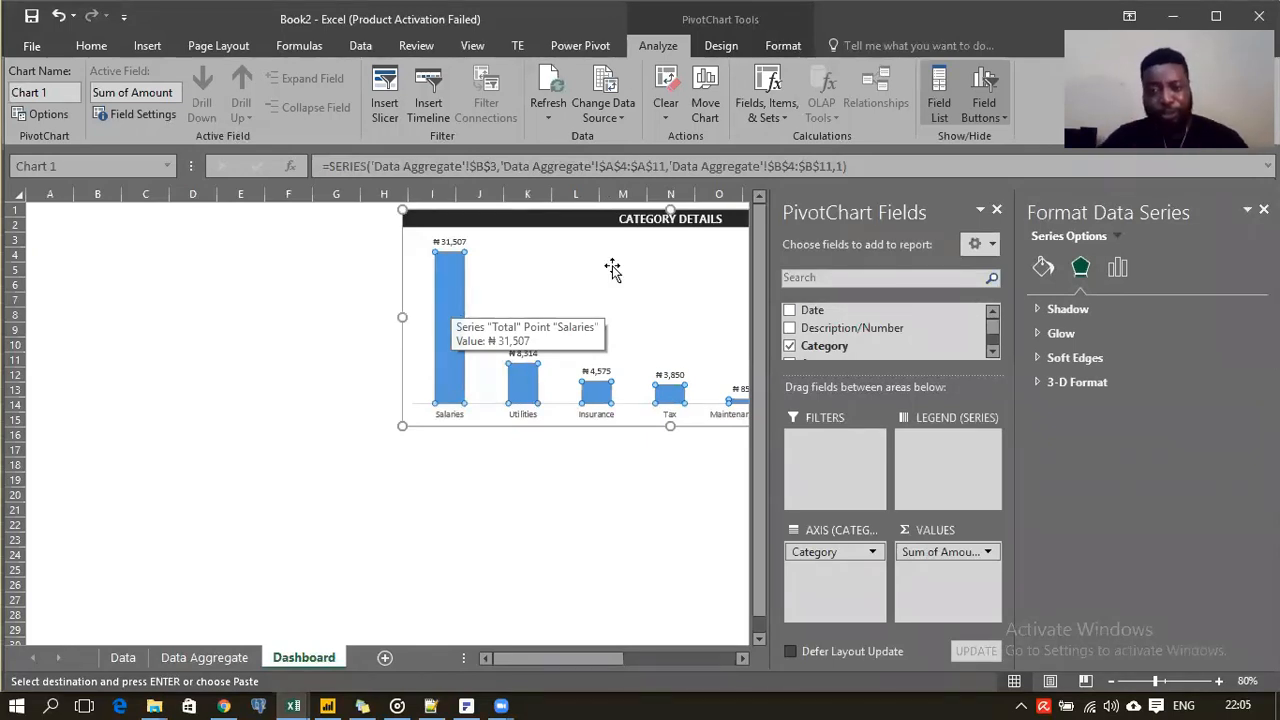
pyautogui.click(996, 211)
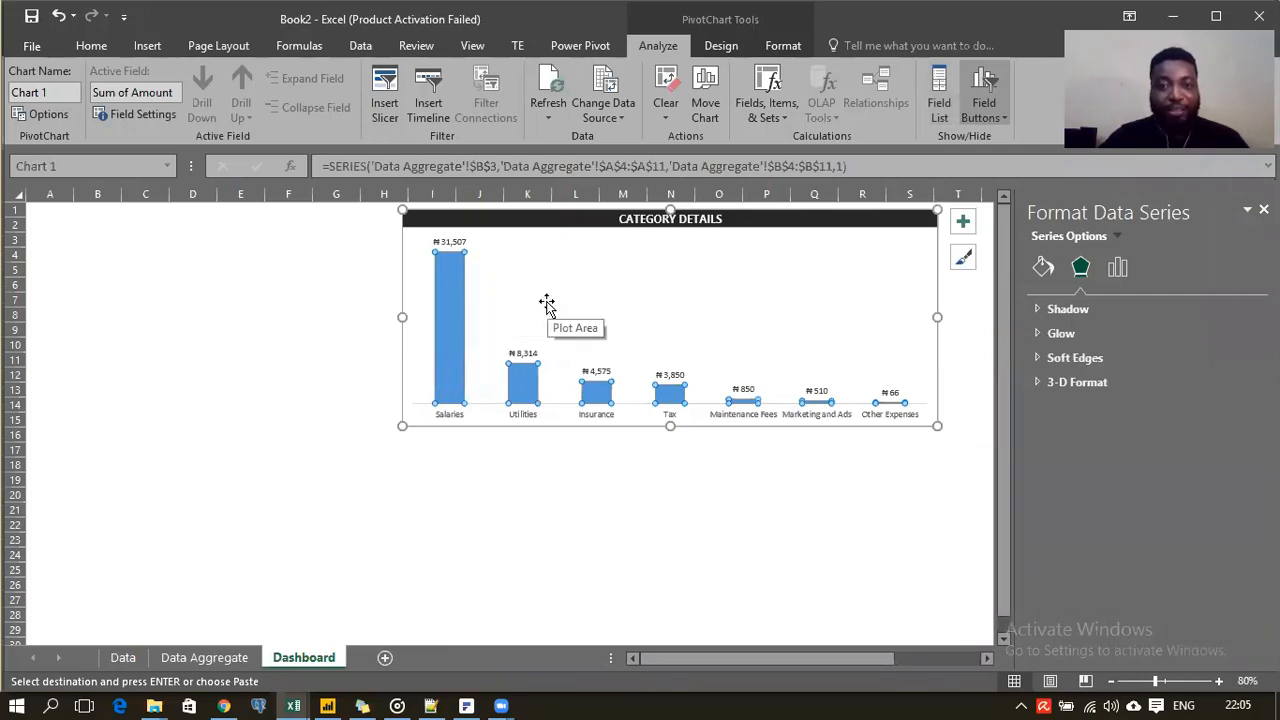
# Step: Select the Salaries, Utilities and Insurance bars individually, and deselect the chart
pyautogui.moveTo(450, 325)
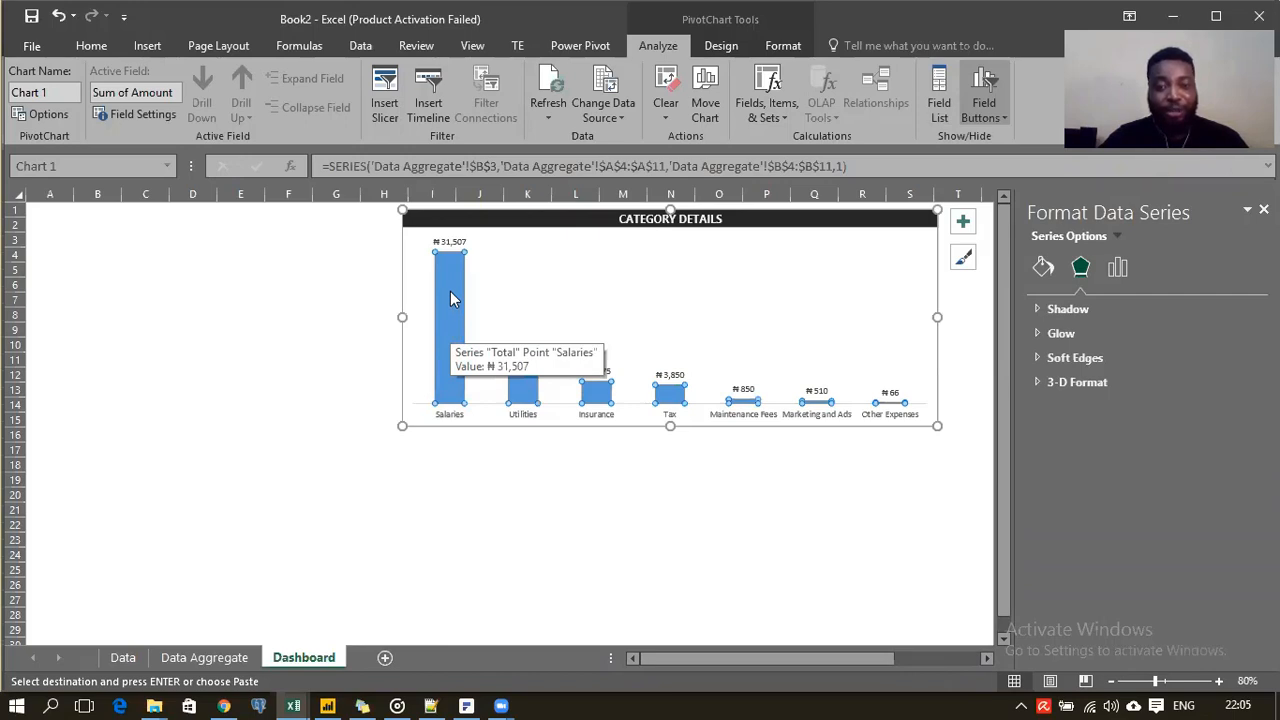
pyautogui.click(450, 291)
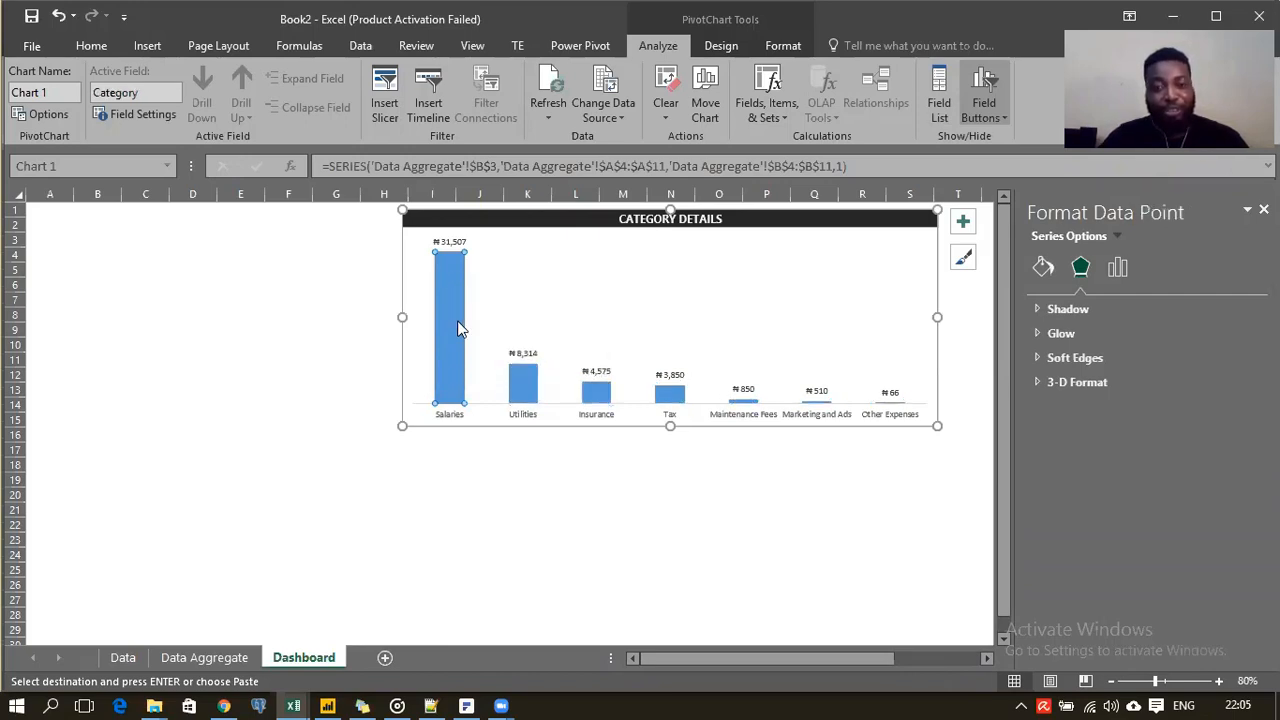
pyautogui.click(527, 392)
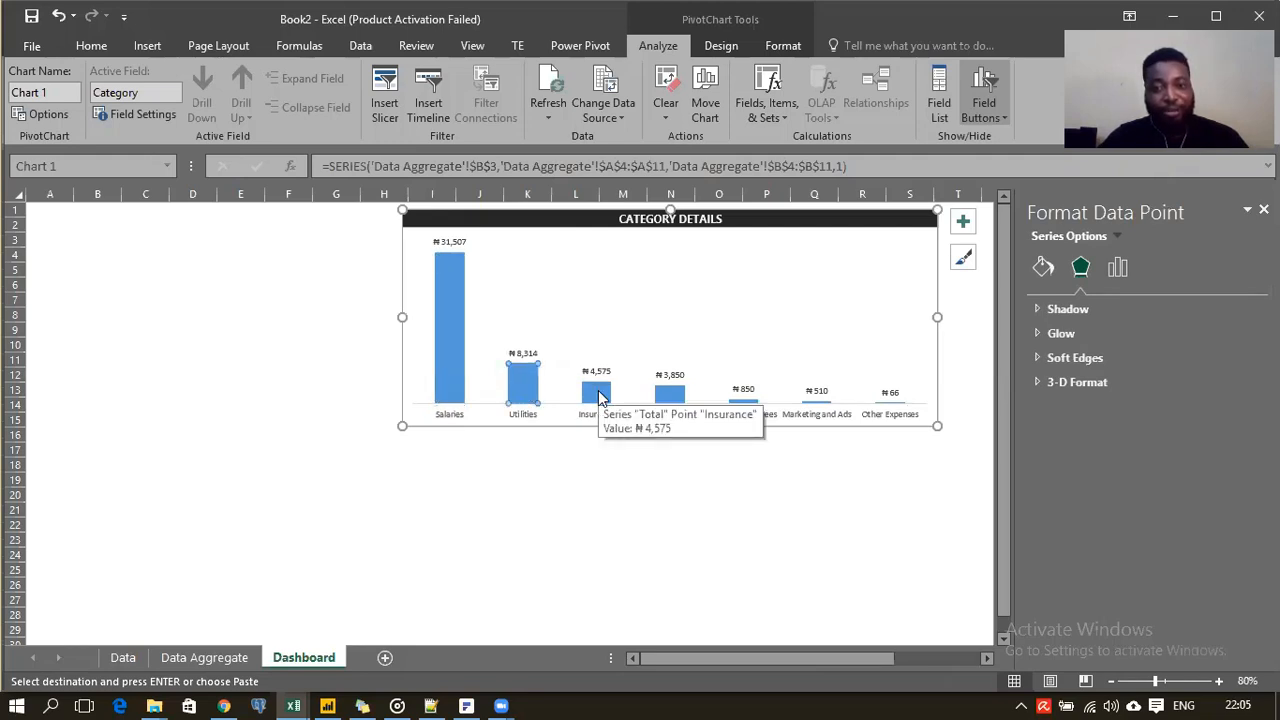
pyautogui.click(600, 398)
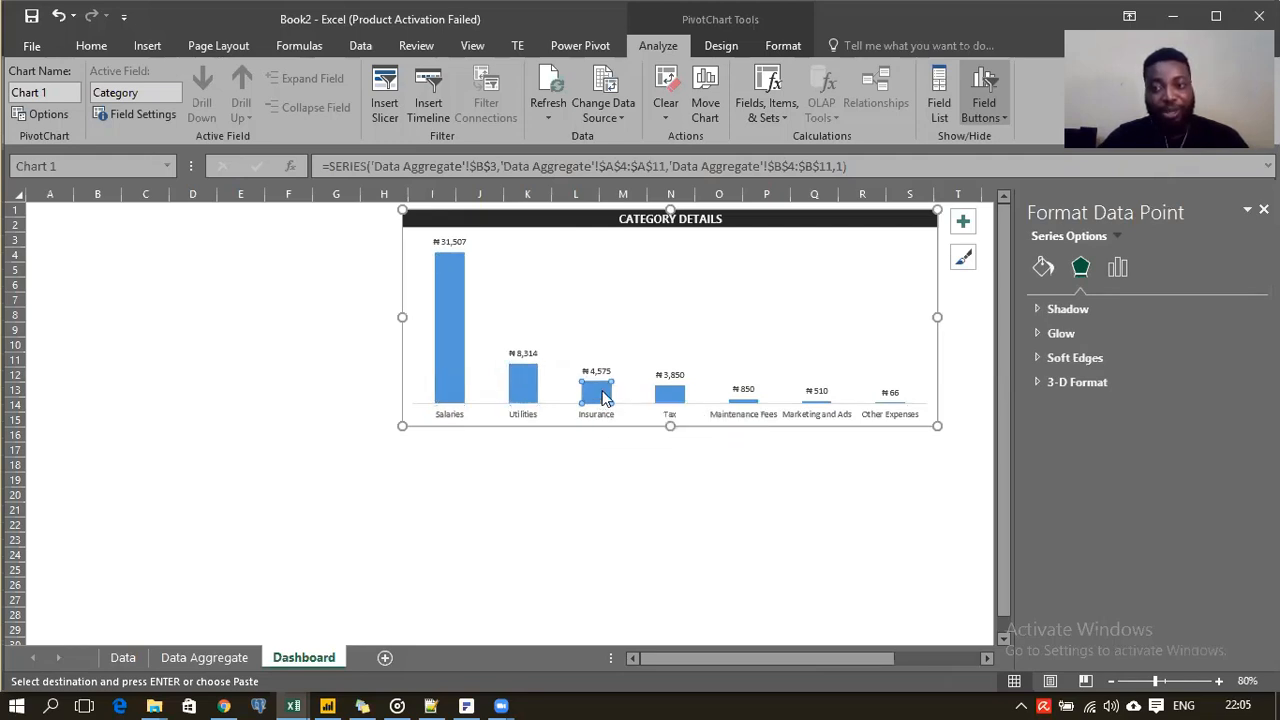
pyautogui.moveTo(596, 400)
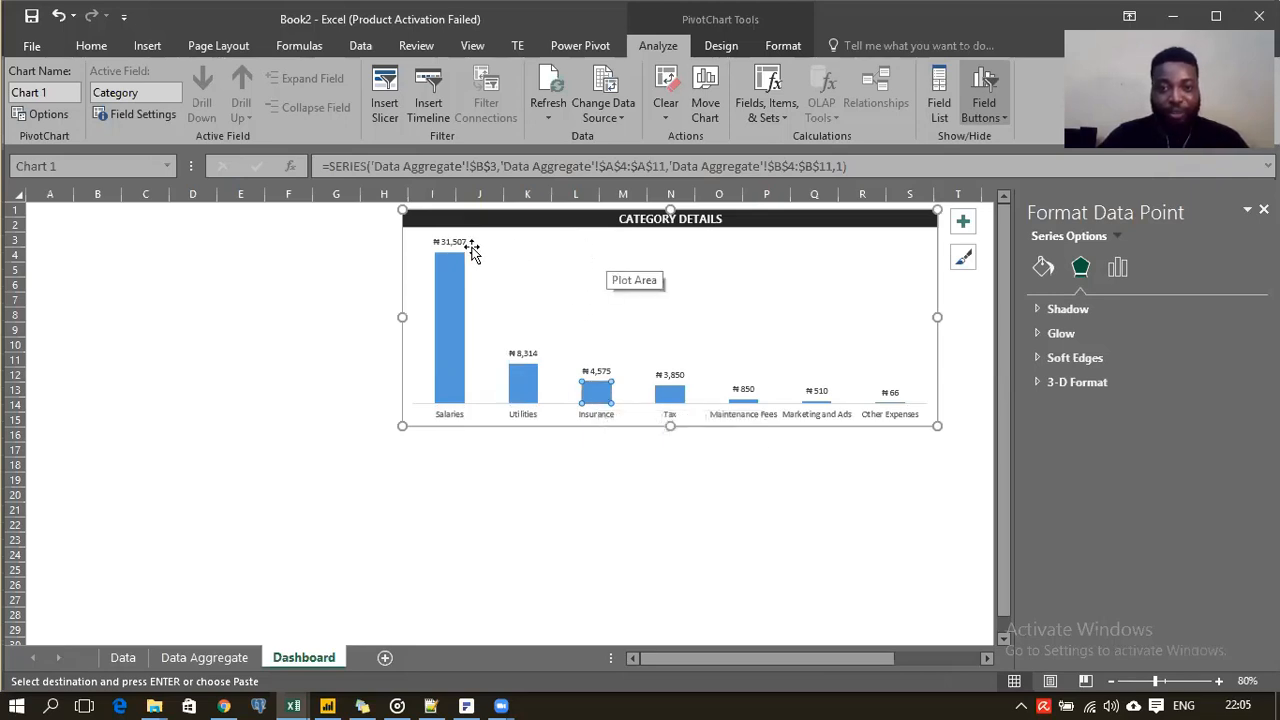
pyautogui.click(361, 274)
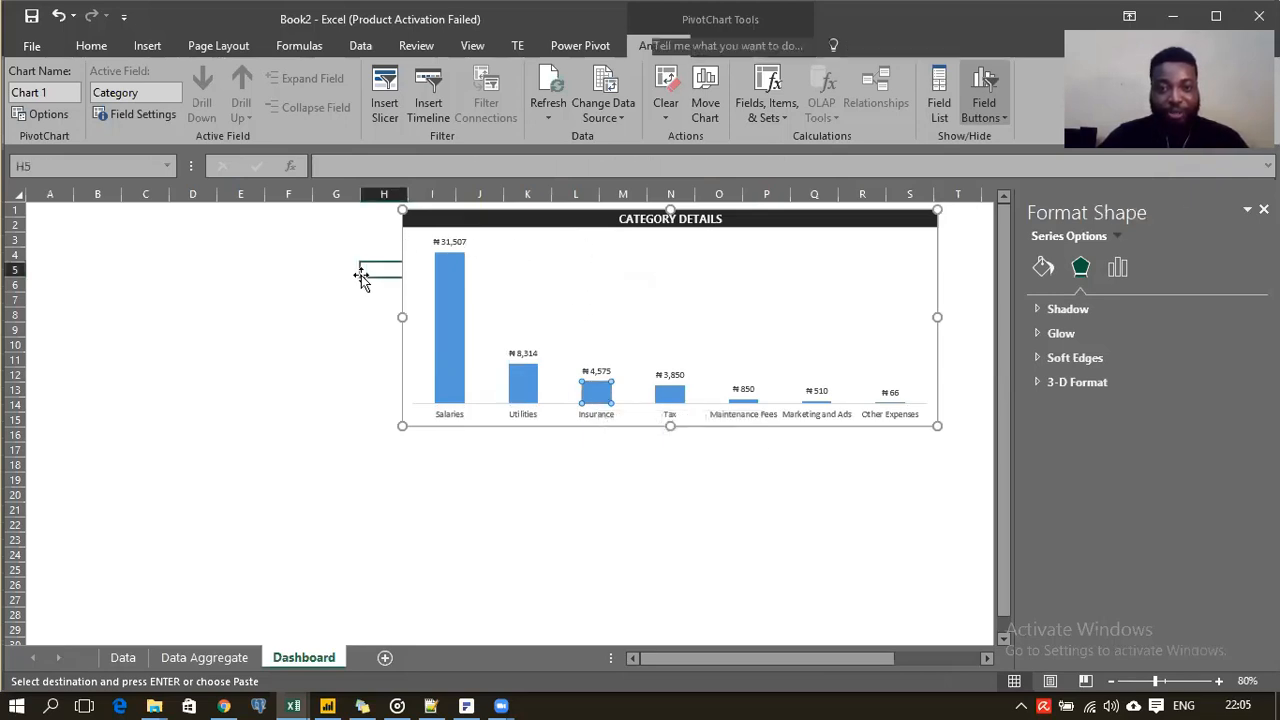
# Step: Apply a solid fill to all bars of the Category Details chart
pyautogui.click(447, 308)
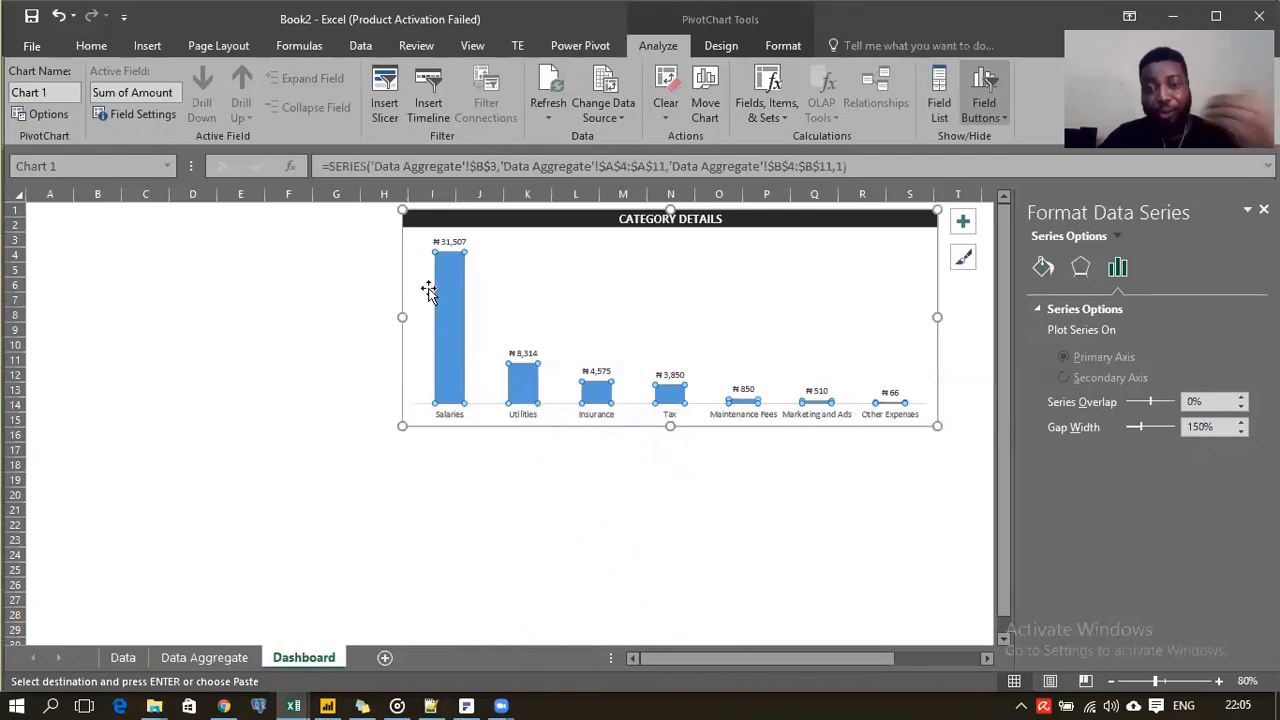
pyautogui.click(1044, 268)
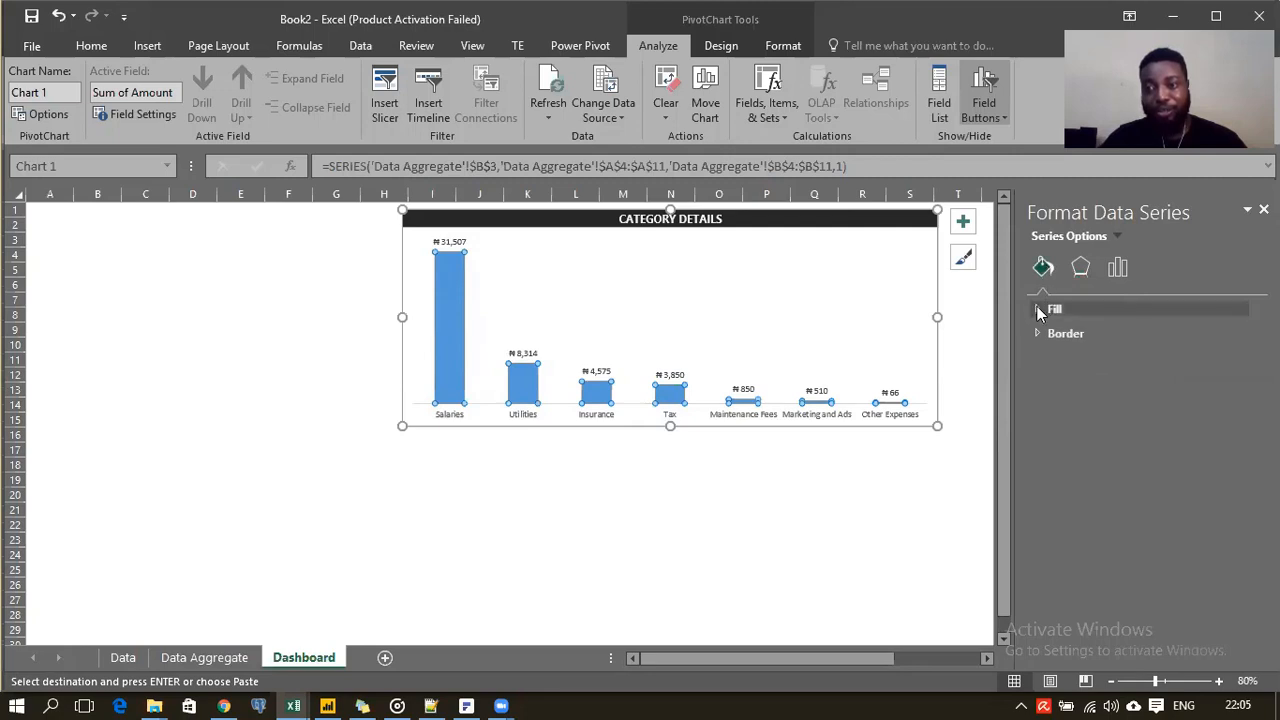
pyautogui.click(1041, 310)
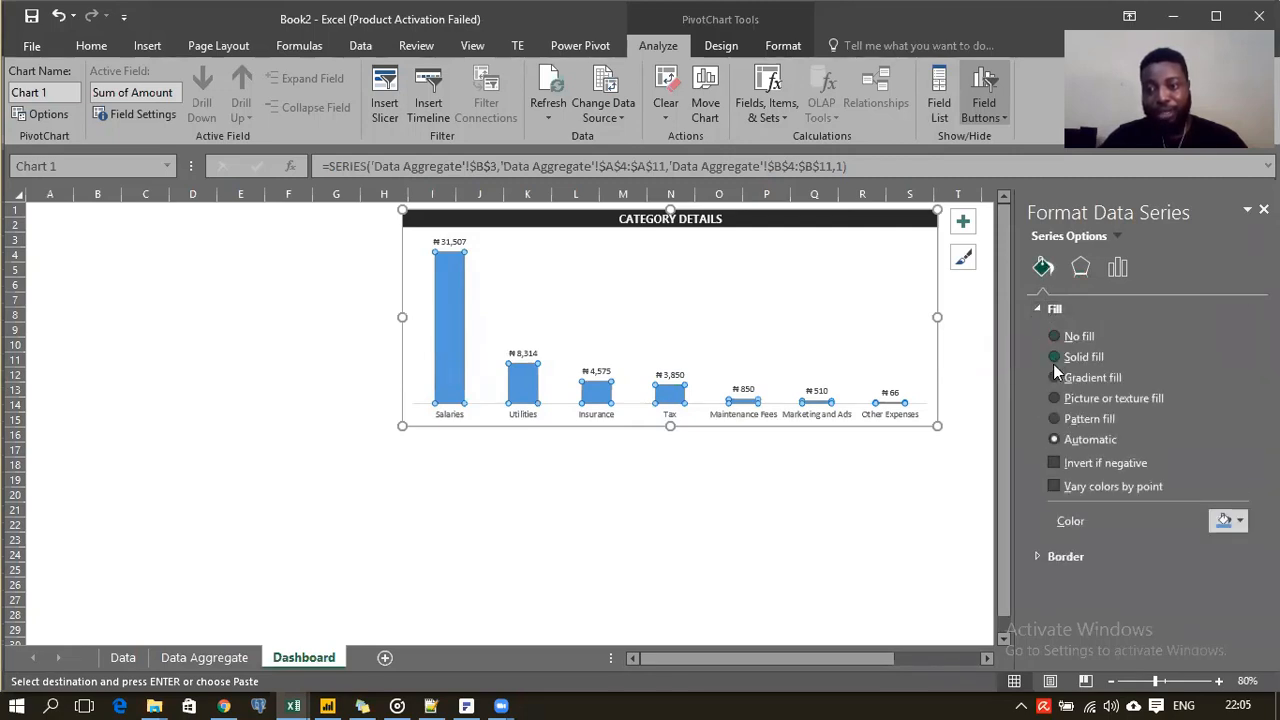
pyautogui.click(1053, 357)
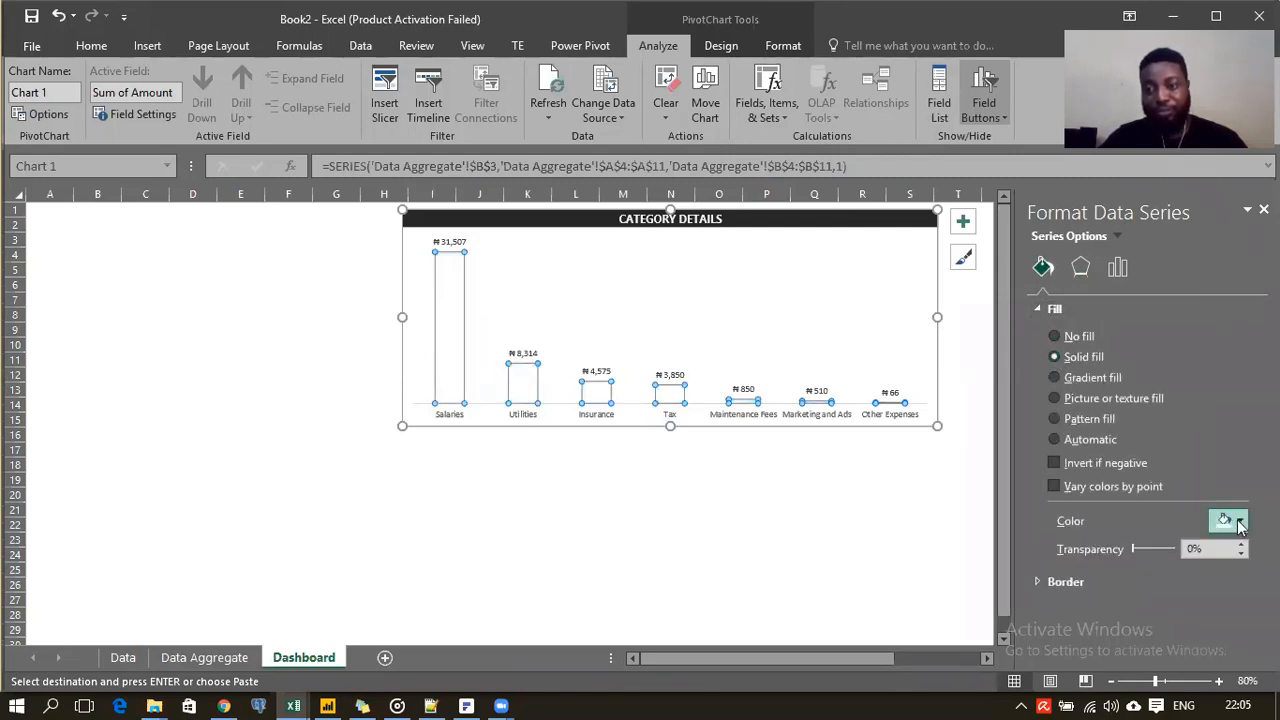
# Step: Set the Category Details bars' fill to the custom RGB colour 240, 147, 43 and deselect the chart
pyautogui.click(1241, 522)
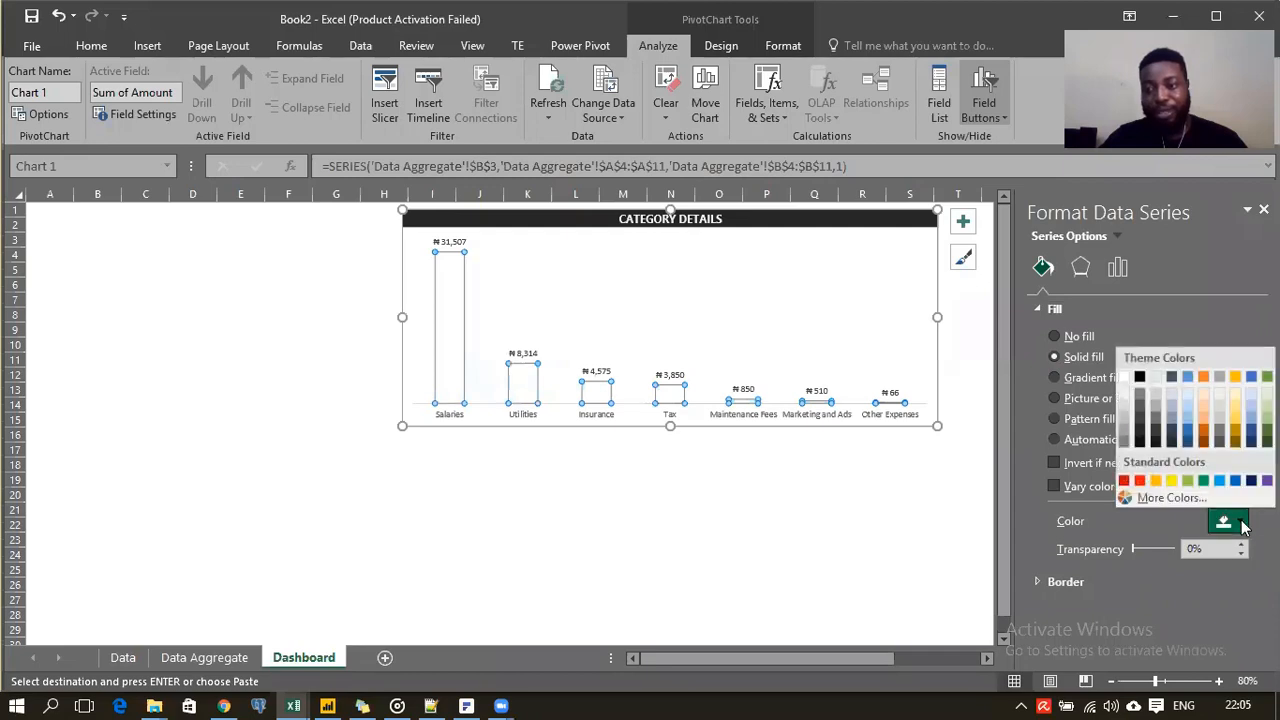
pyautogui.click(1170, 497)
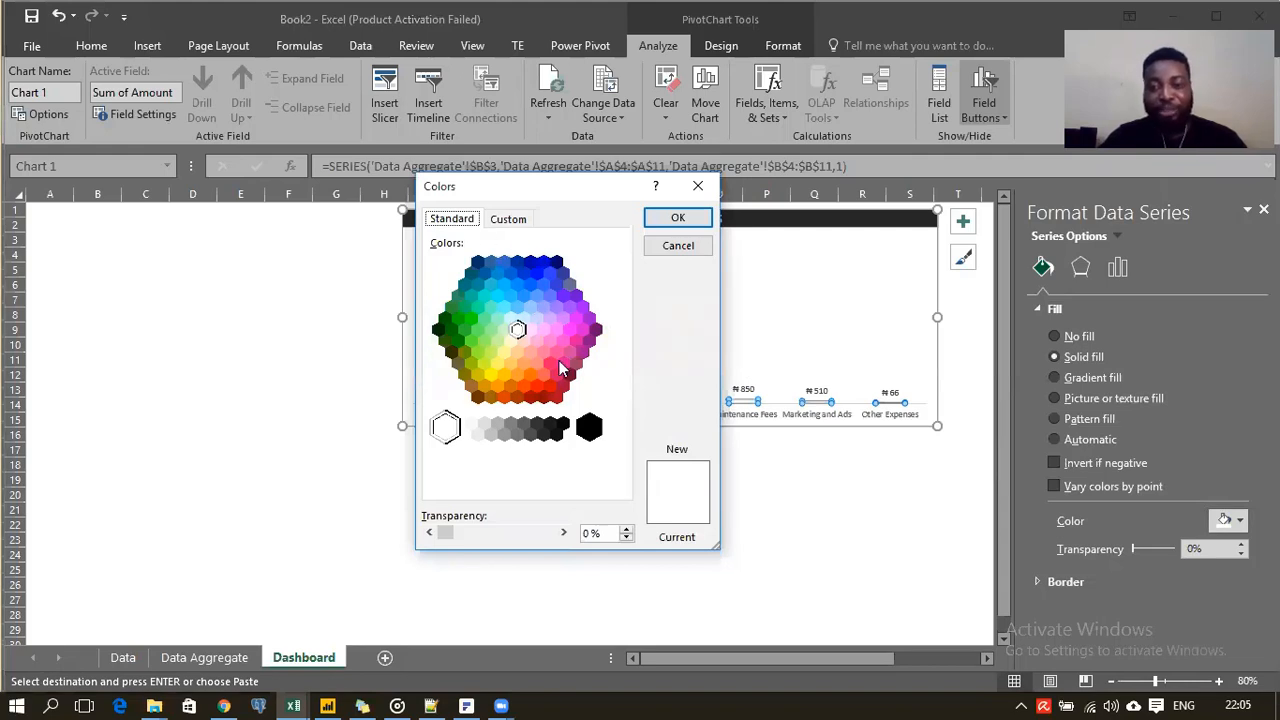
pyautogui.click(508, 219)
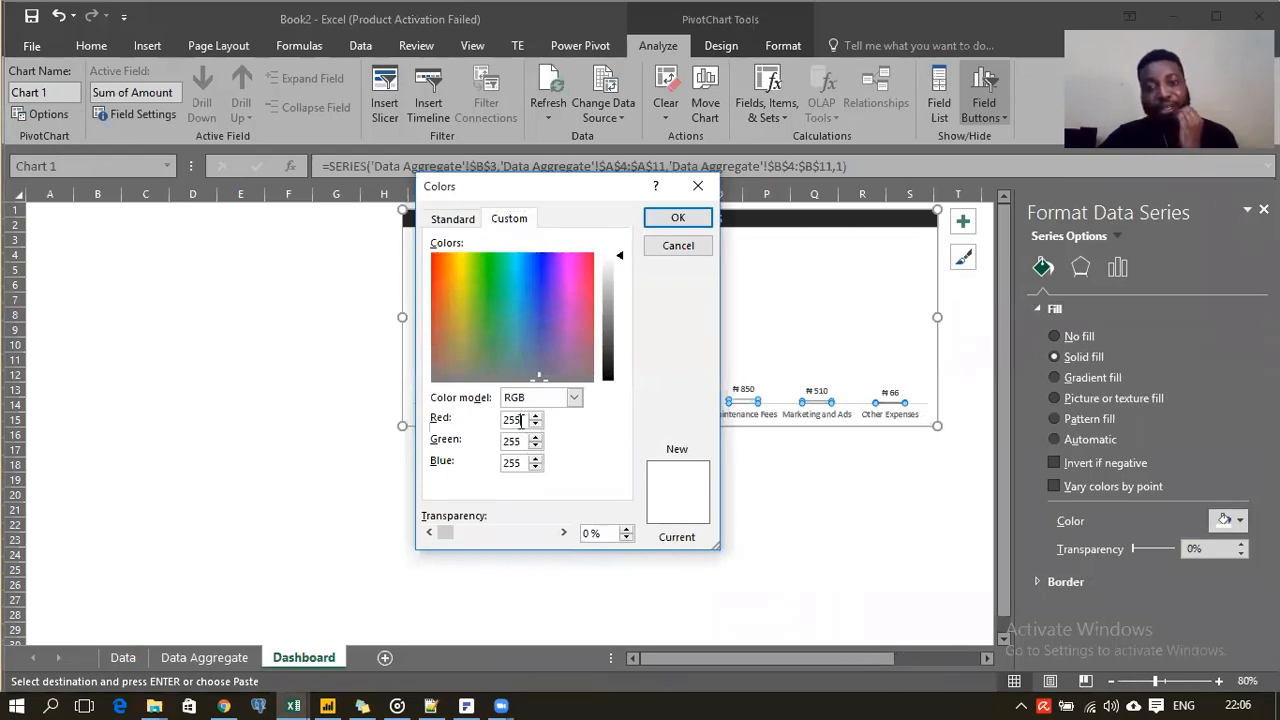
pyautogui.moveTo(529, 420); pyautogui.dragTo(478, 420)
pyautogui.write('240')
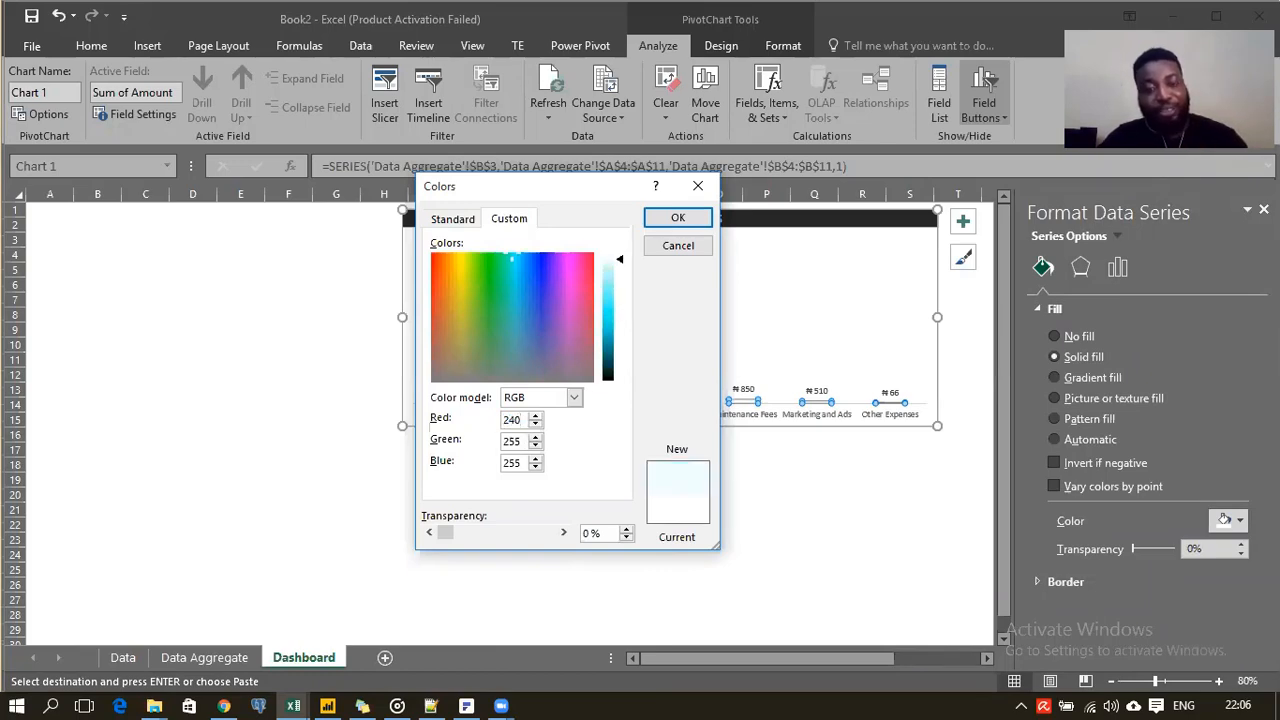
pyautogui.press('Tab')
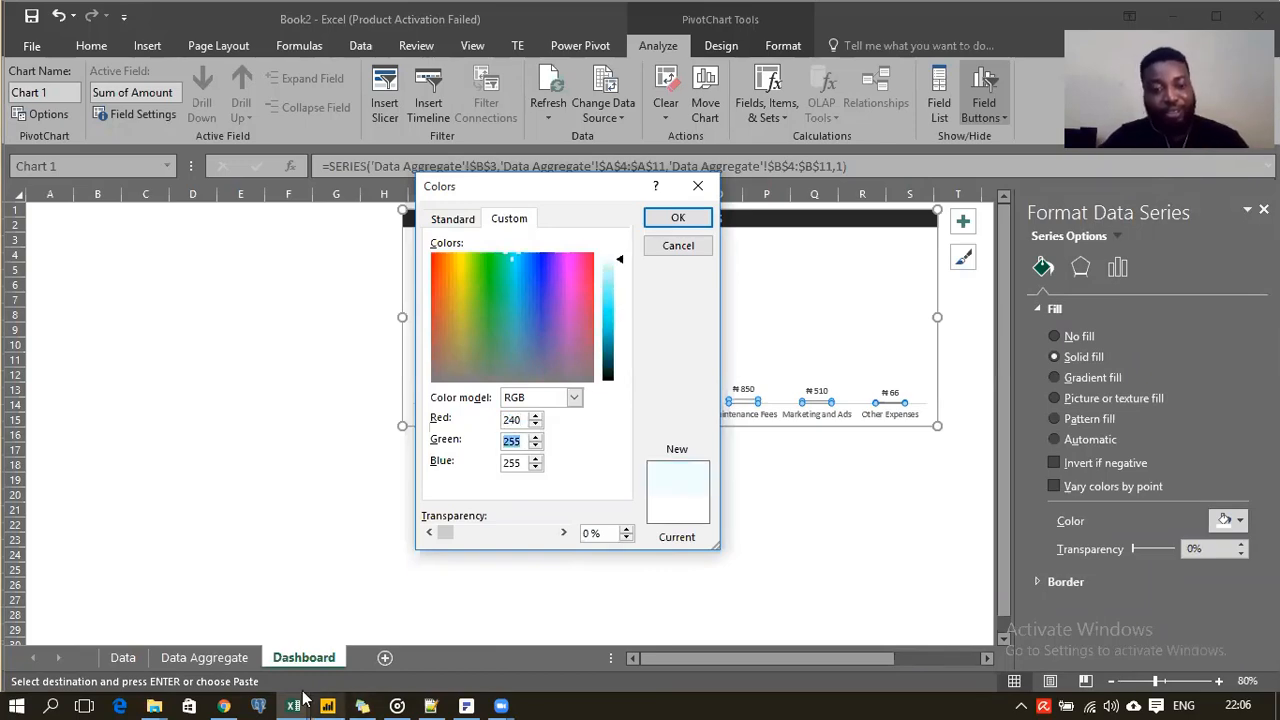
pyautogui.moveTo(293, 706)
pyautogui.moveTo(240, 660)
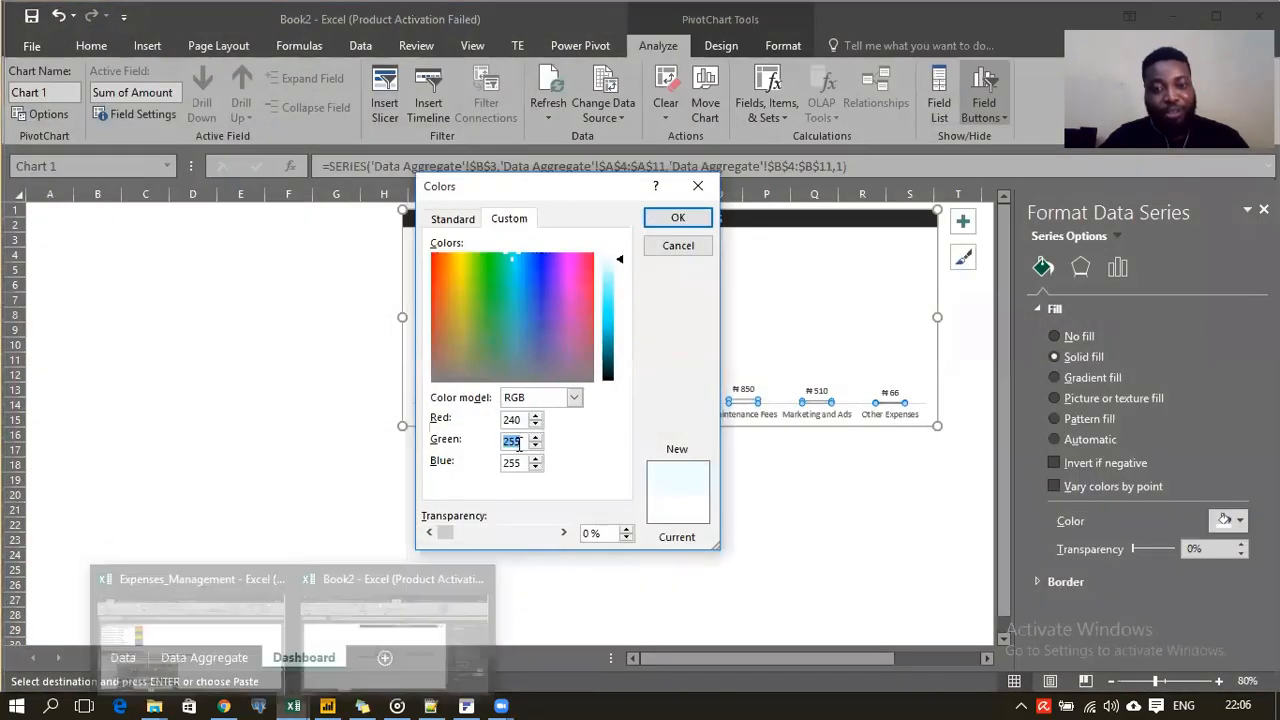
pyautogui.write('147')
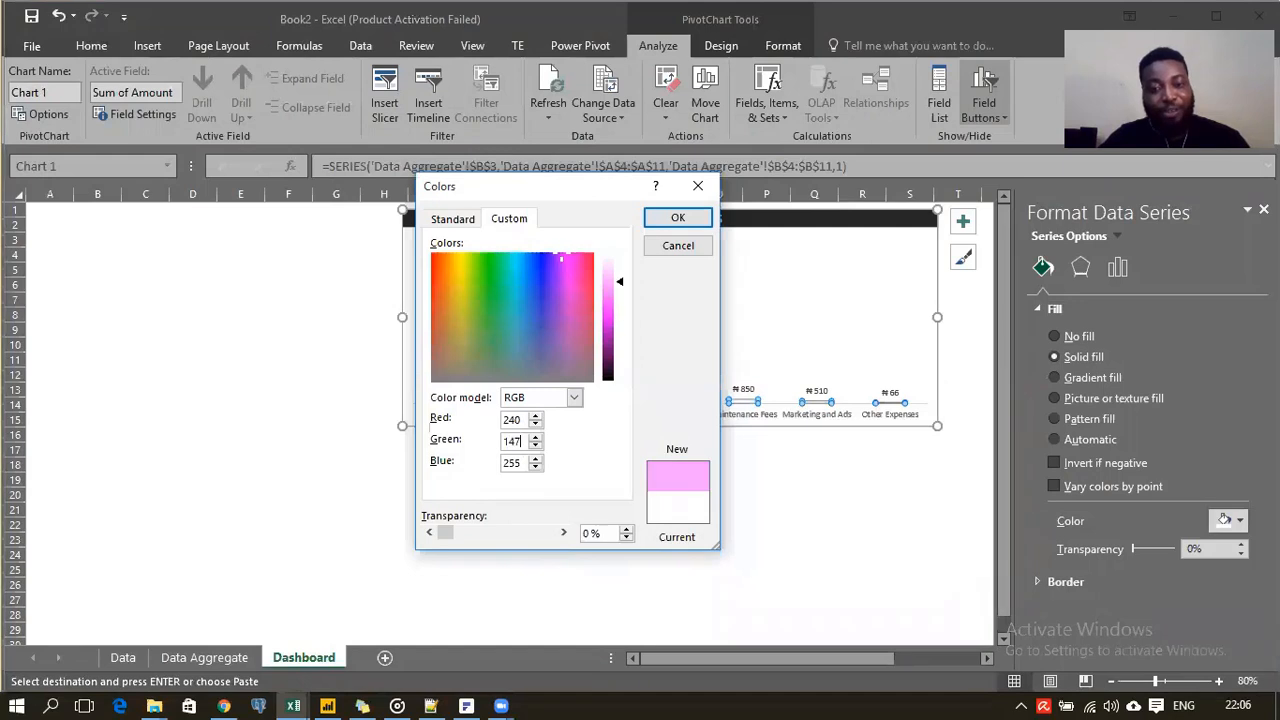
pyautogui.doubleClick(511, 463)
pyautogui.write('43')
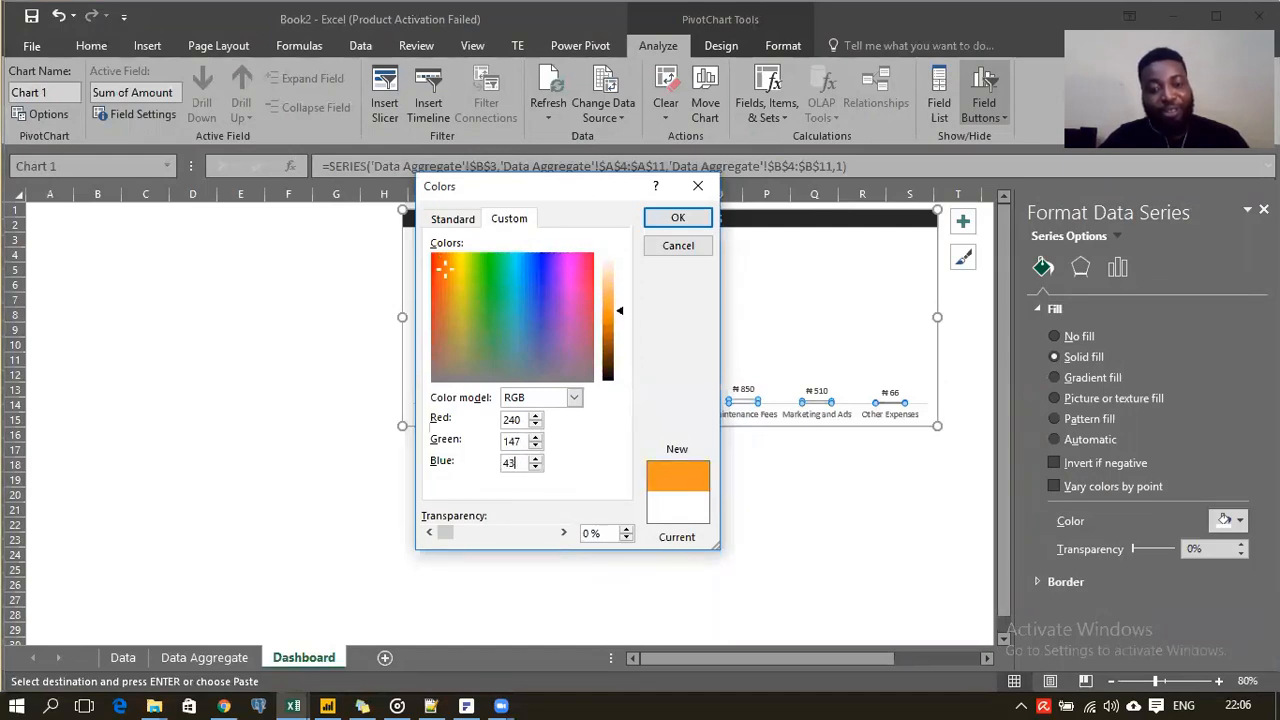
pyautogui.click(677, 218)
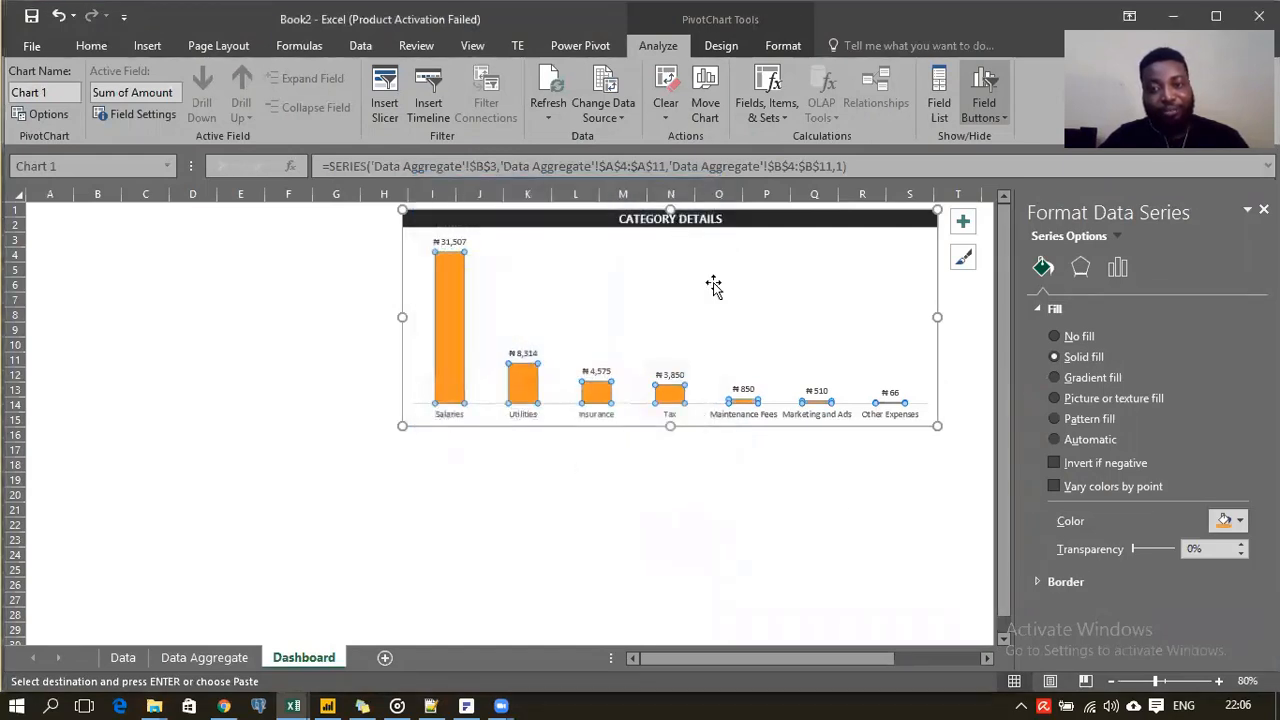
pyautogui.click(820, 540)
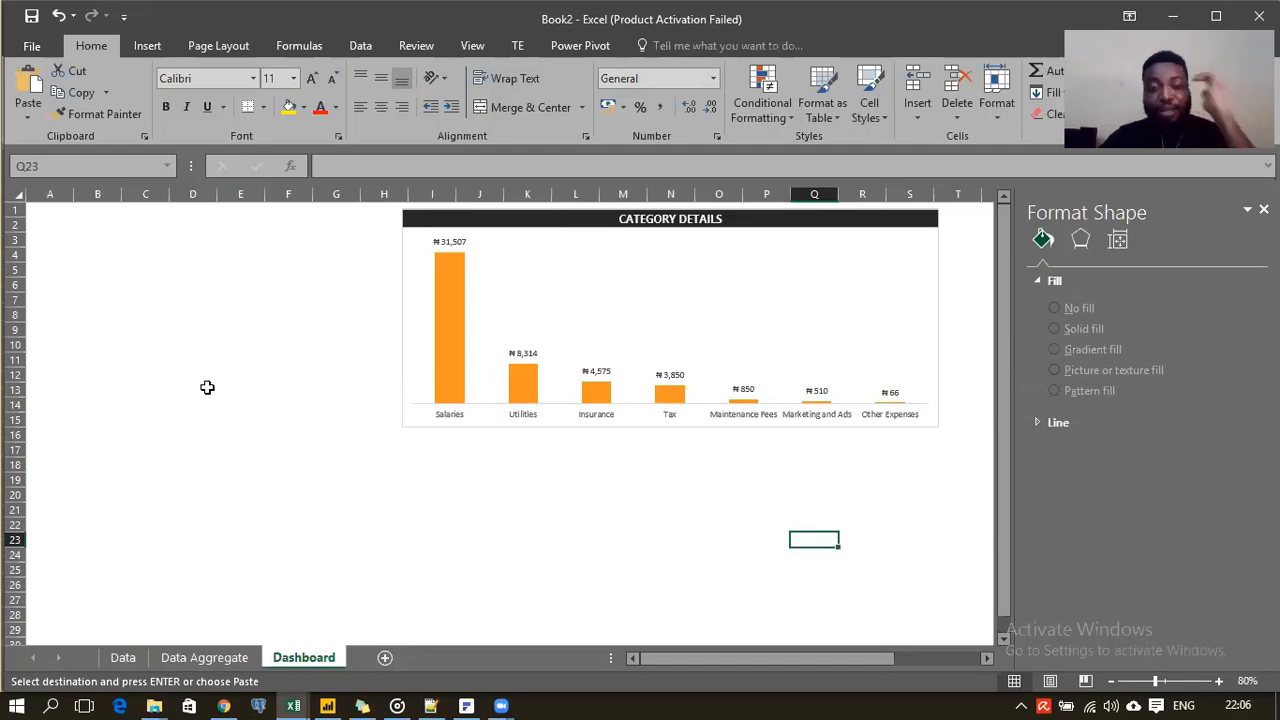
# Step: Look over the quarter, year and total pivot tables on the Data Aggregate sheet and select the 2014 label in I4
pyautogui.click(220, 660)
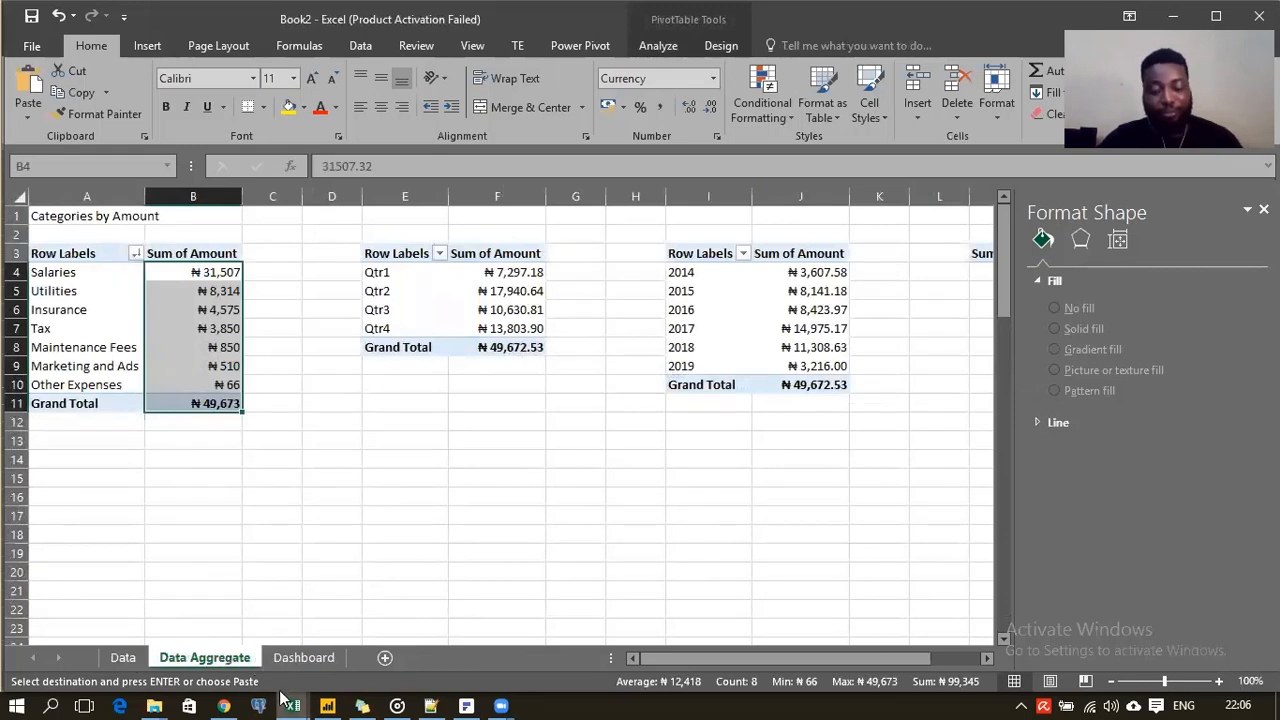
pyautogui.moveTo(284, 697)
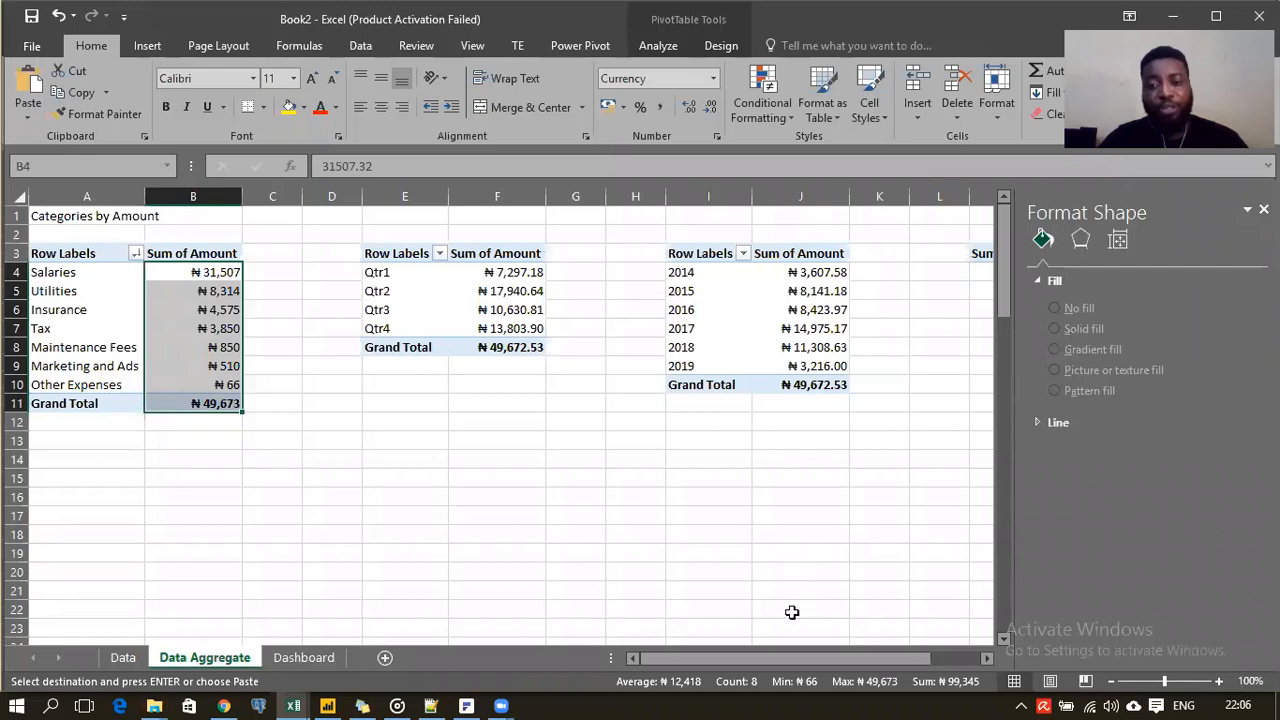
pyautogui.moveTo(714, 656); pyautogui.dragTo(828, 676)
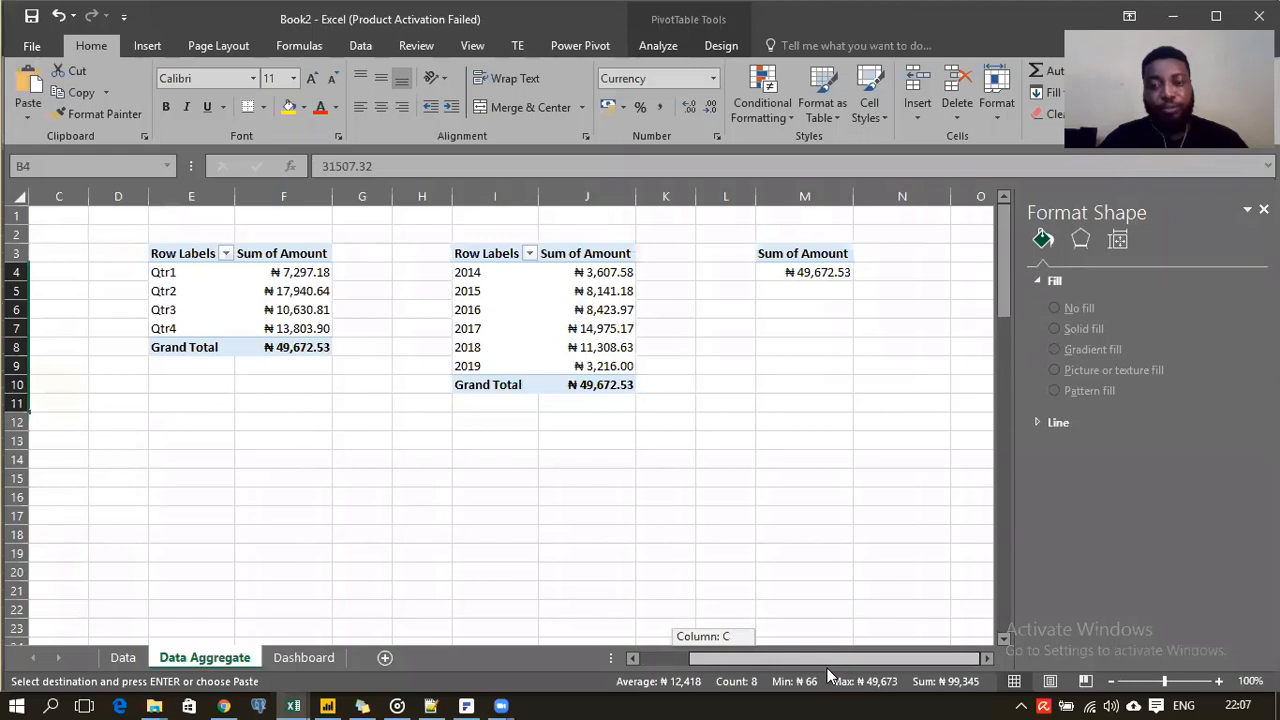
pyautogui.moveTo(828, 676); pyautogui.dragTo(682, 660)
pyautogui.click(710, 274)
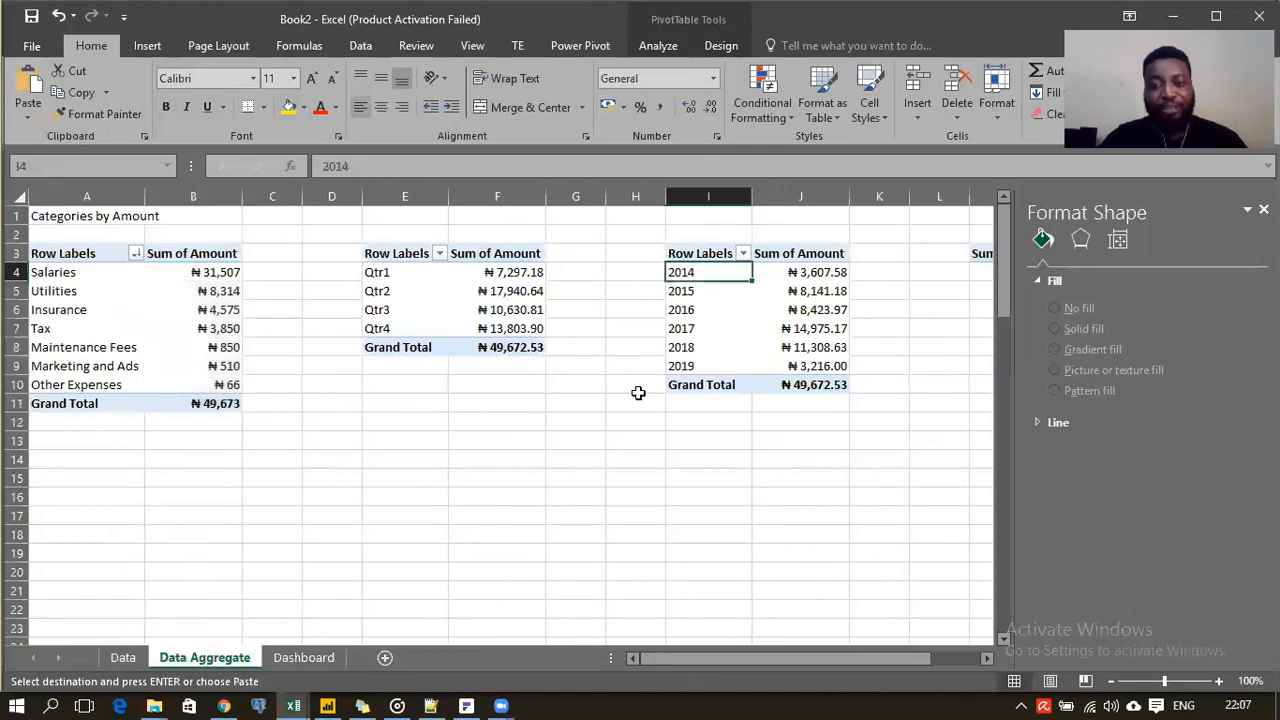
# Step: Switch to the Expenses_Management workbook's Dashboard sheet and add 2015 through 2019 to the Choose Period slicer selection
pyautogui.click(293, 706)
pyautogui.click(225, 630)
pyautogui.click(201, 656)
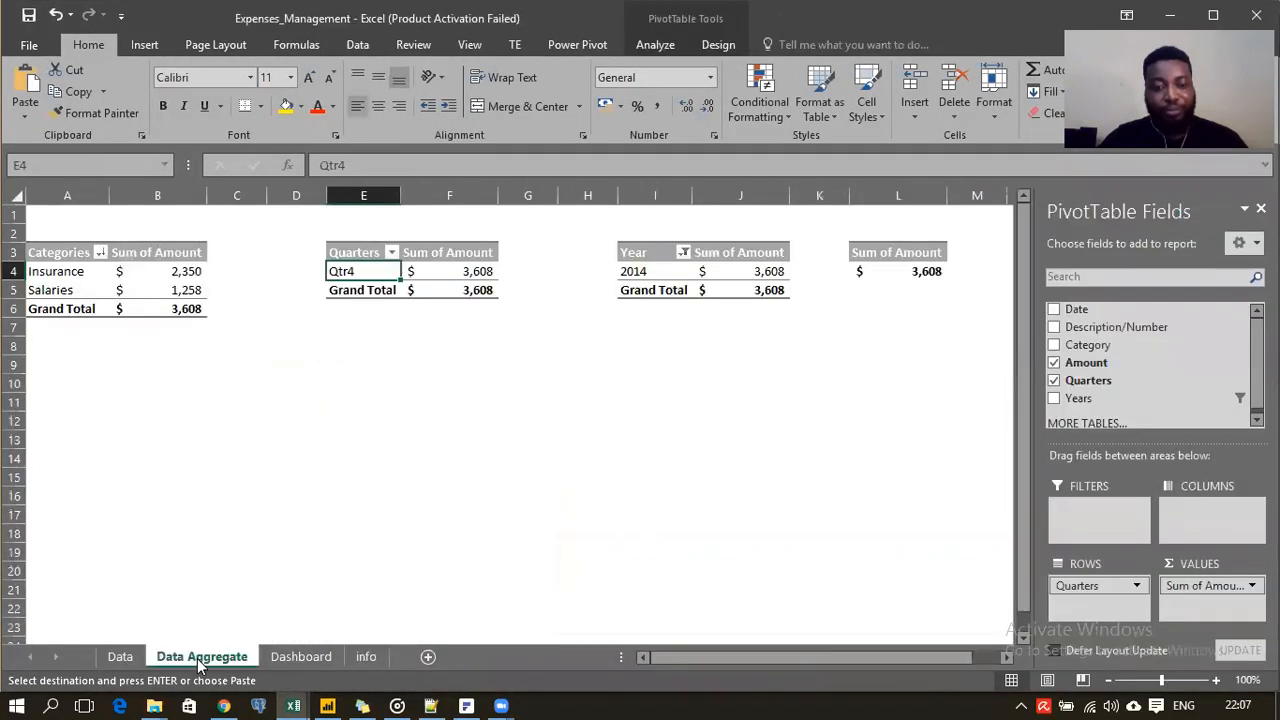
pyautogui.click(301, 656)
pyautogui.scroll(-2, 366, 488)
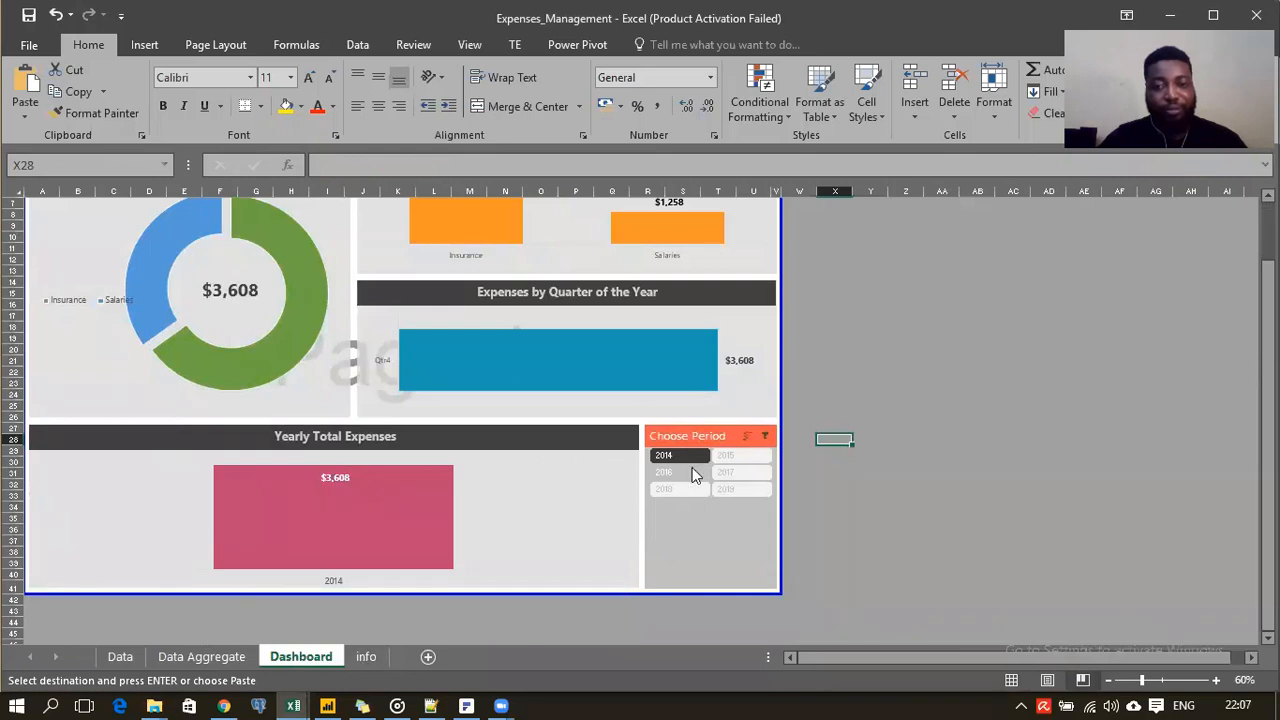
pyautogui.keyDown('ctrl'); pyautogui.click(737, 460); pyautogui.keyUp('ctrl')
pyautogui.keyDown('ctrl'); pyautogui.click(667, 474); pyautogui.keyUp('ctrl')
pyautogui.keyDown('ctrl'); pyautogui.click(744, 472); pyautogui.keyUp('ctrl')
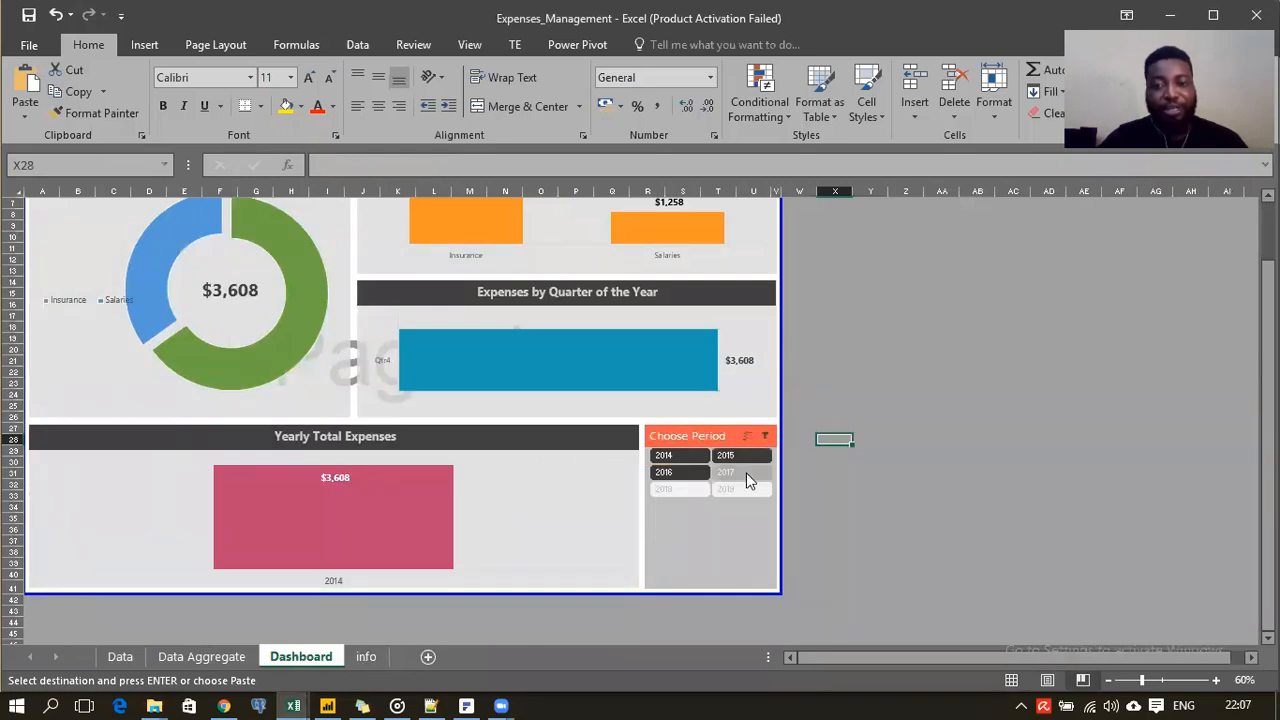
pyautogui.keyDown('ctrl'); pyautogui.click(742, 489); pyautogui.keyUp('ctrl')
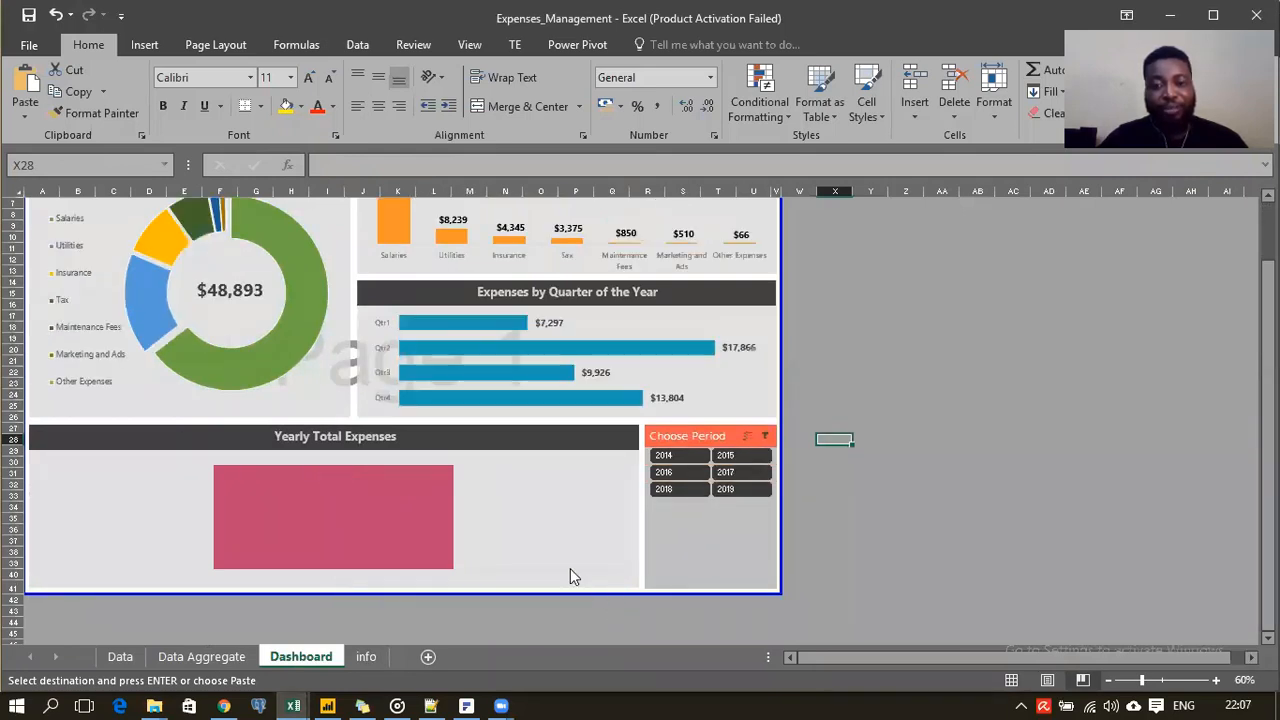
# Step: Examine the layout of the finished dashboard, compare it with Book2's pivot tables, and select the Category Details and Expenses by Category charts
pyautogui.scroll(1, 870, 481)
pyautogui.scroll(1, 870, 481)
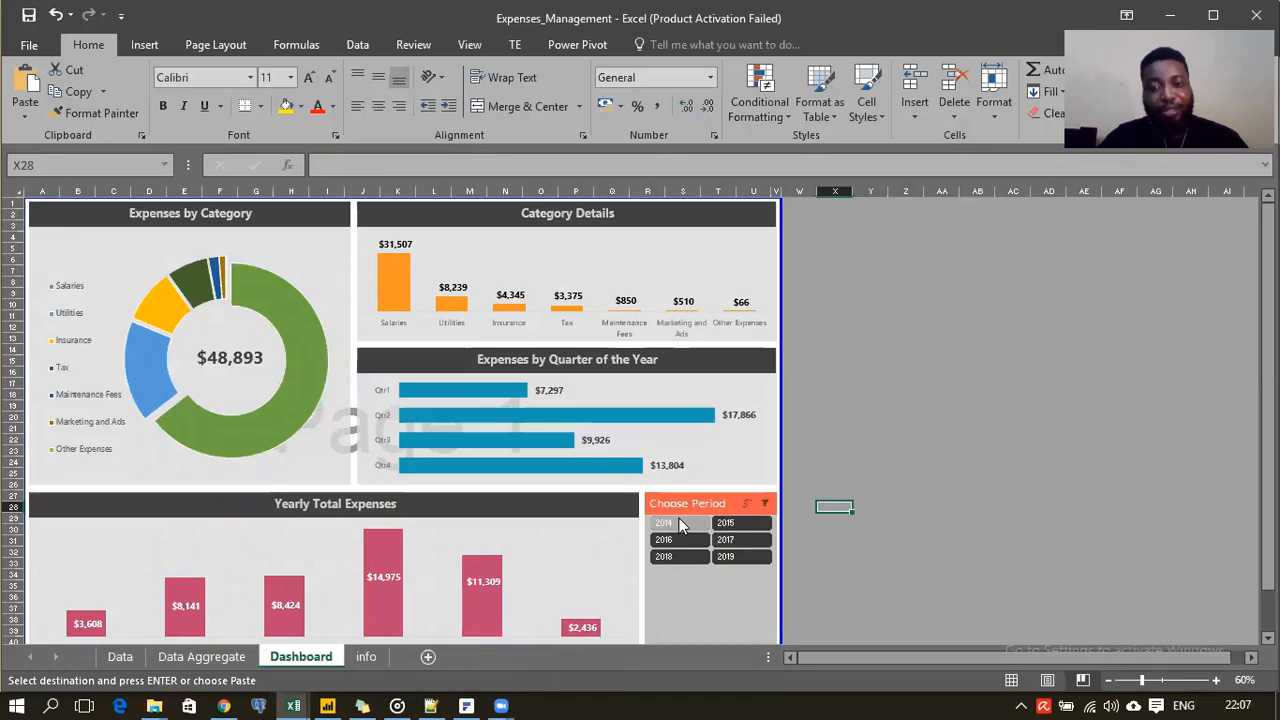
pyautogui.scroll(-3, 833, 408)
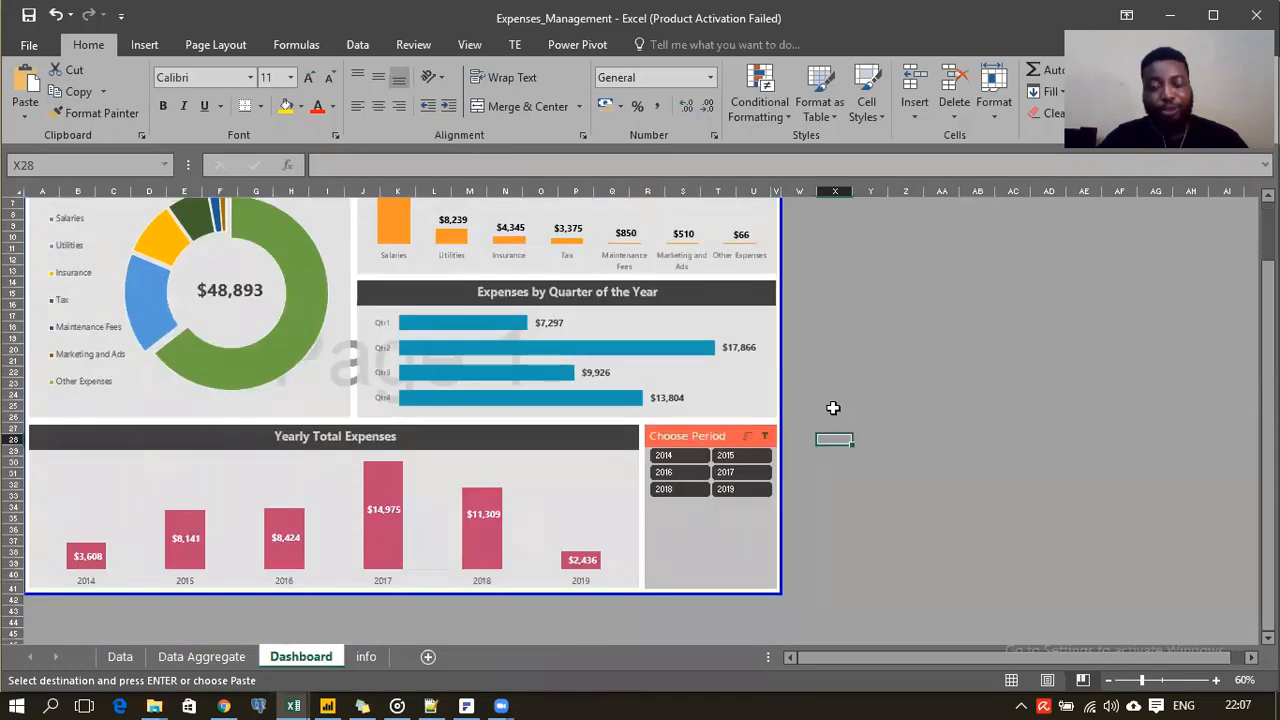
pyautogui.scroll(3, 833, 408)
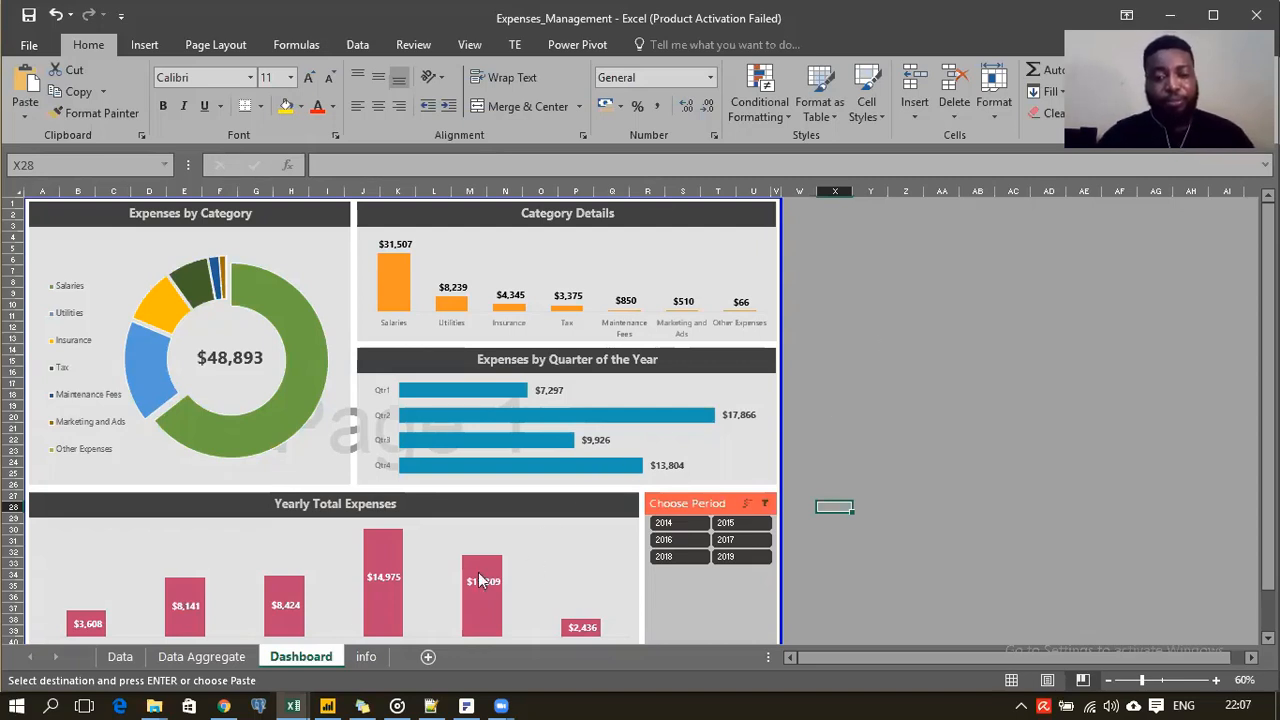
pyautogui.moveTo(293, 700)
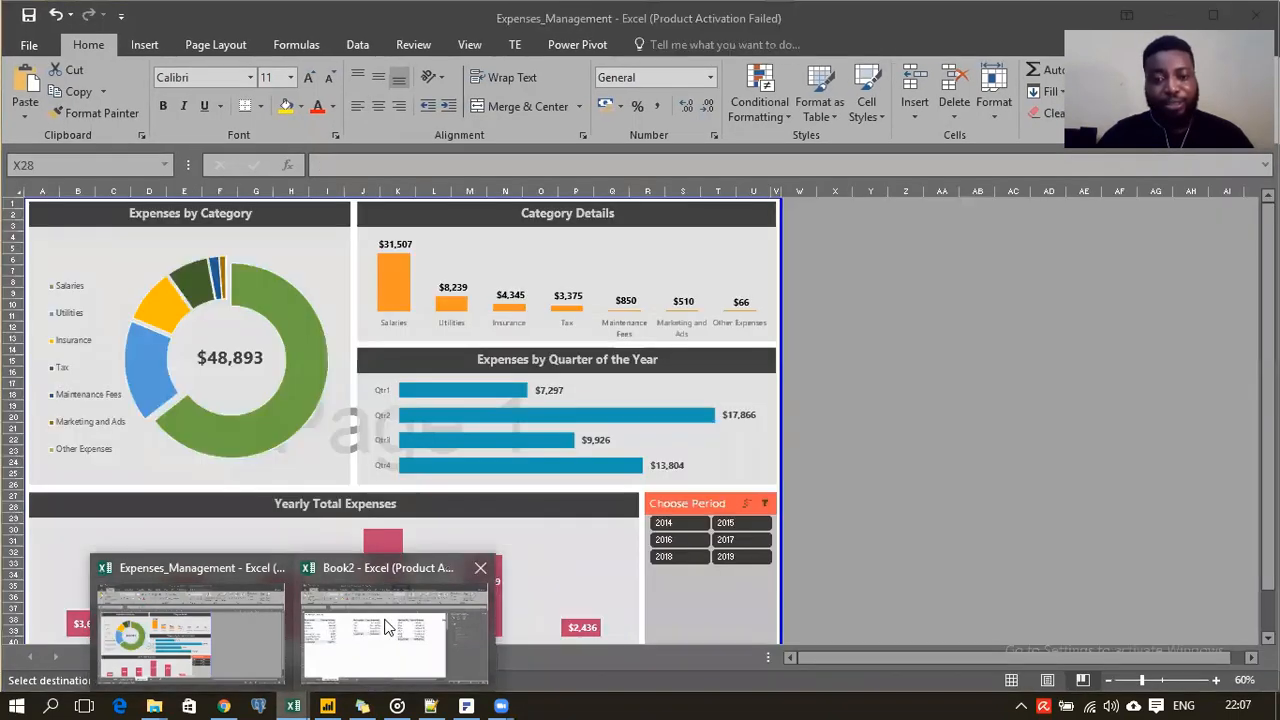
pyautogui.click(389, 630)
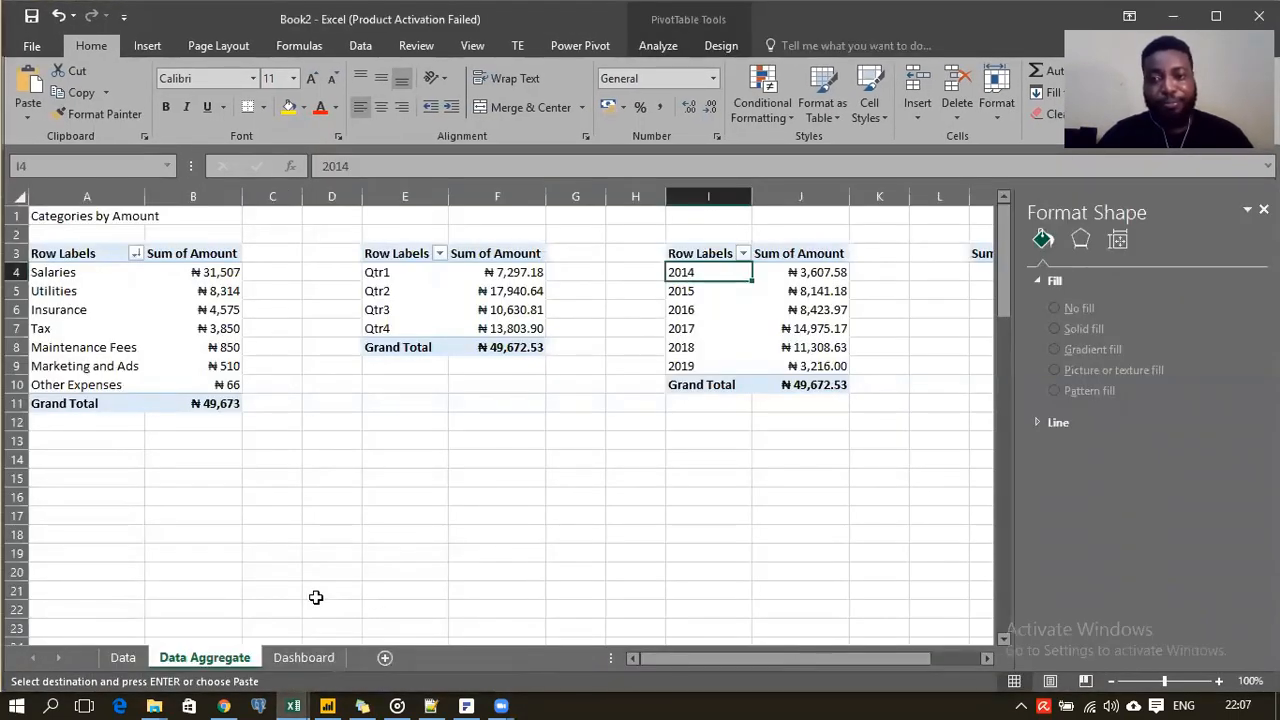
pyautogui.moveTo(293, 700)
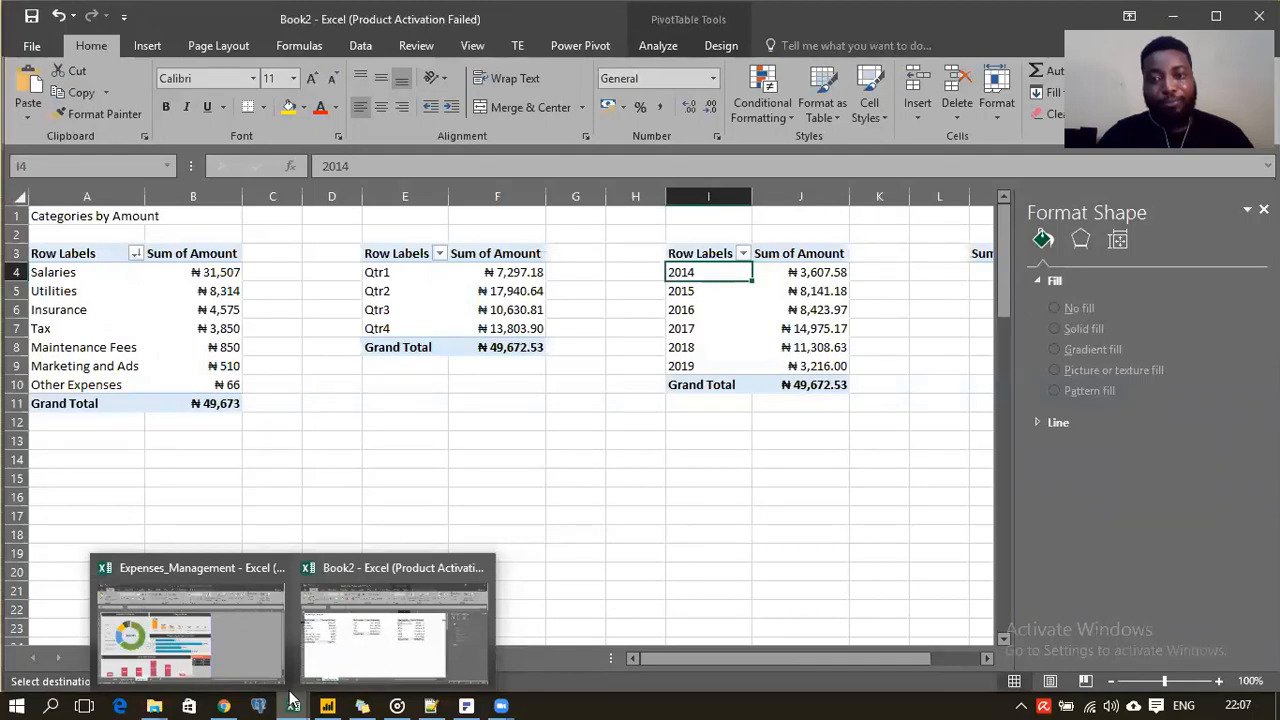
pyautogui.click(250, 650)
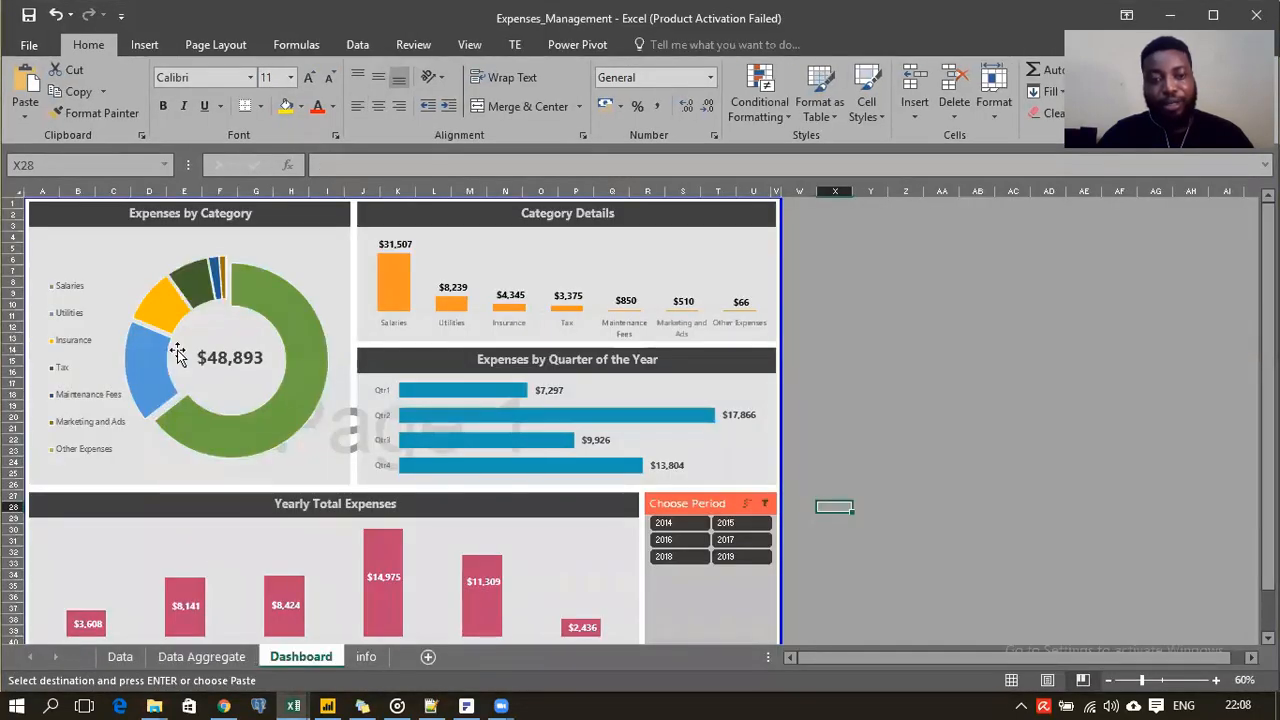
pyautogui.click(483, 250)
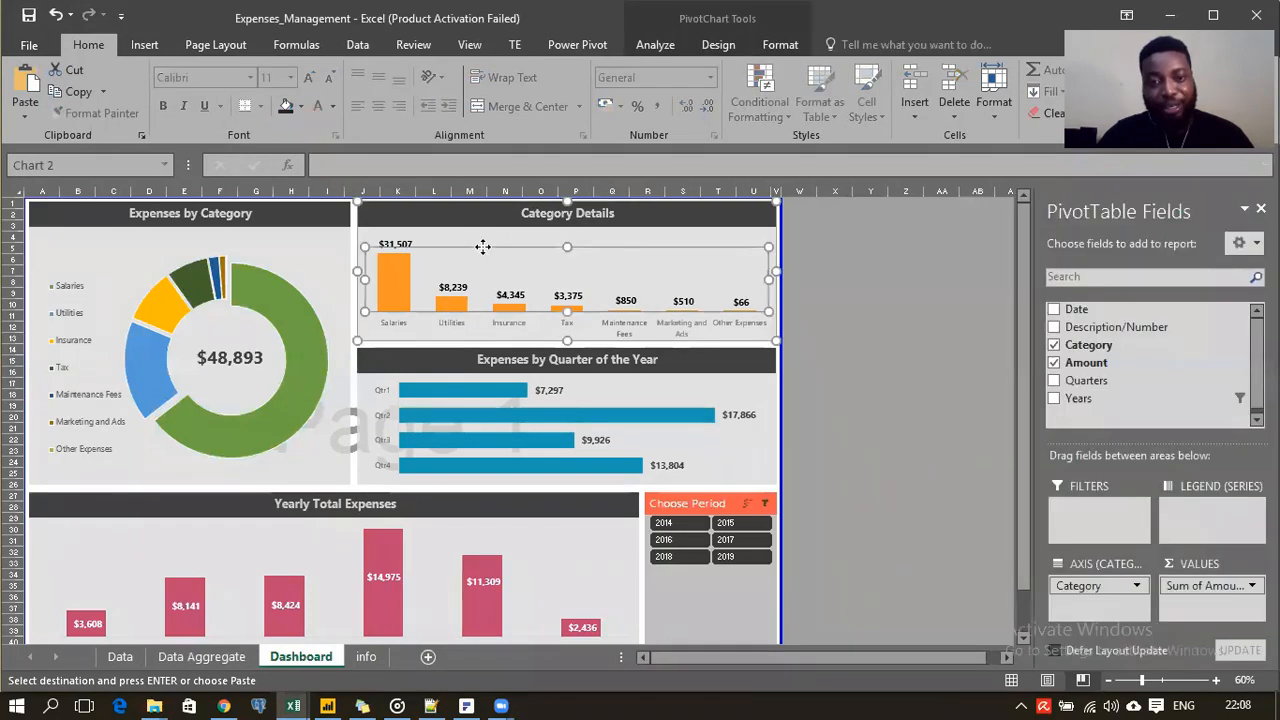
pyautogui.click(118, 241)
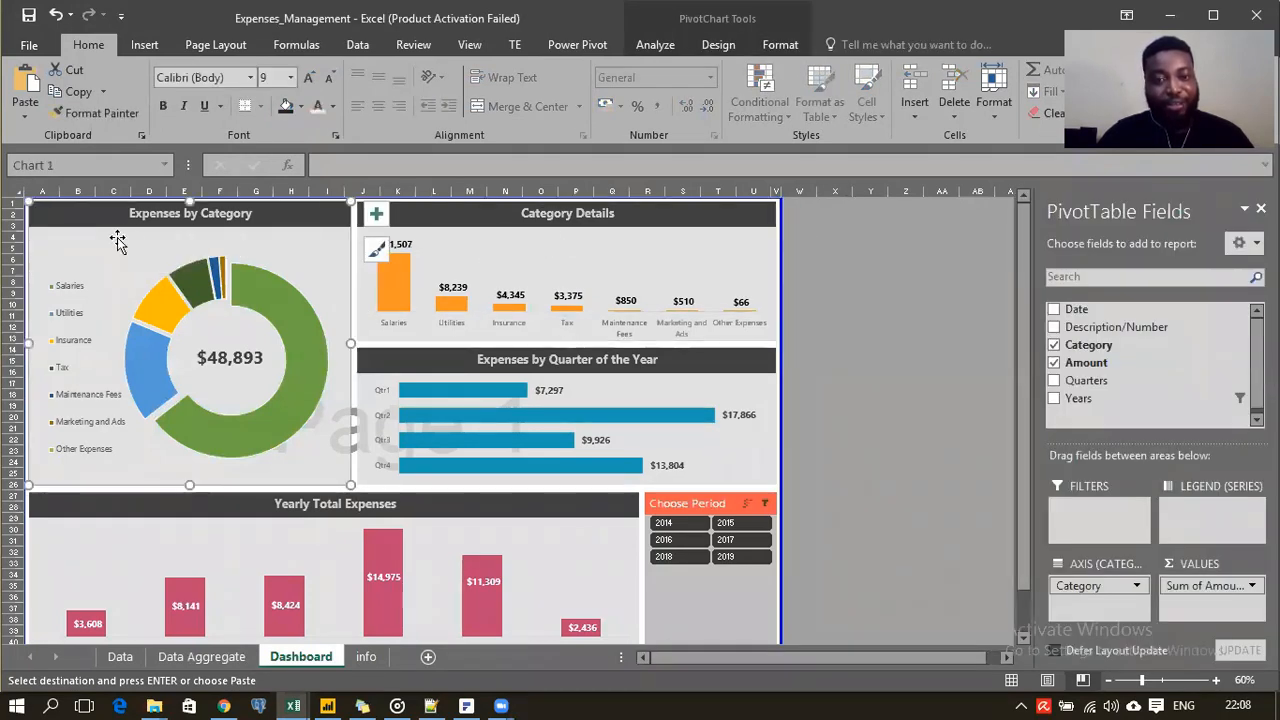
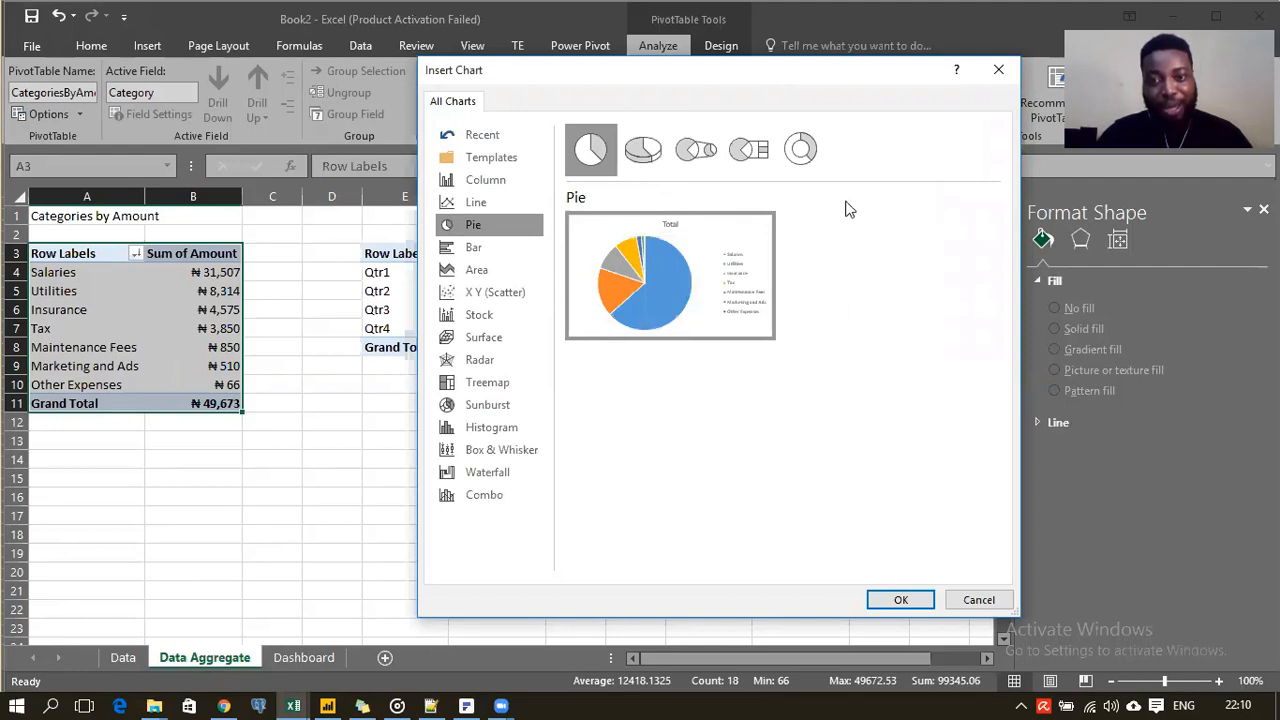
# Step: Insert a doughnut pivot chart from the category pivot table on Book2's Data Aggregate sheet
pyautogui.click(801, 149)
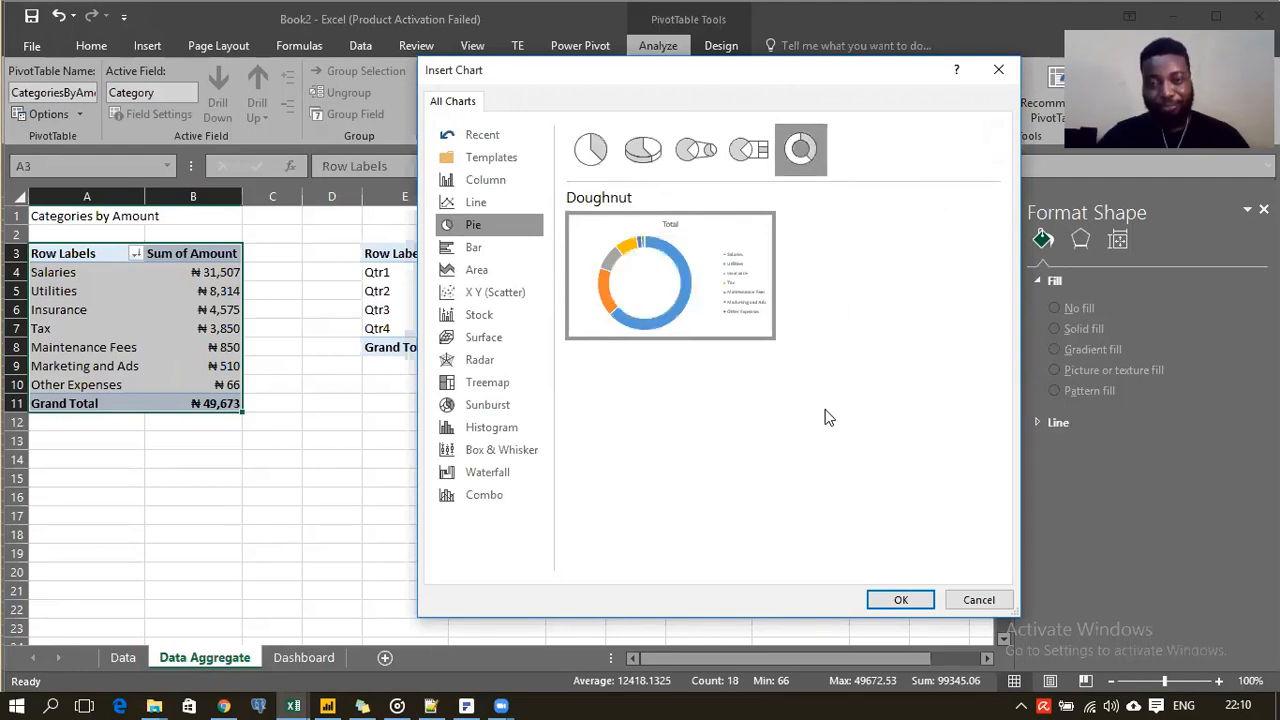
pyautogui.moveTo(631, 261)
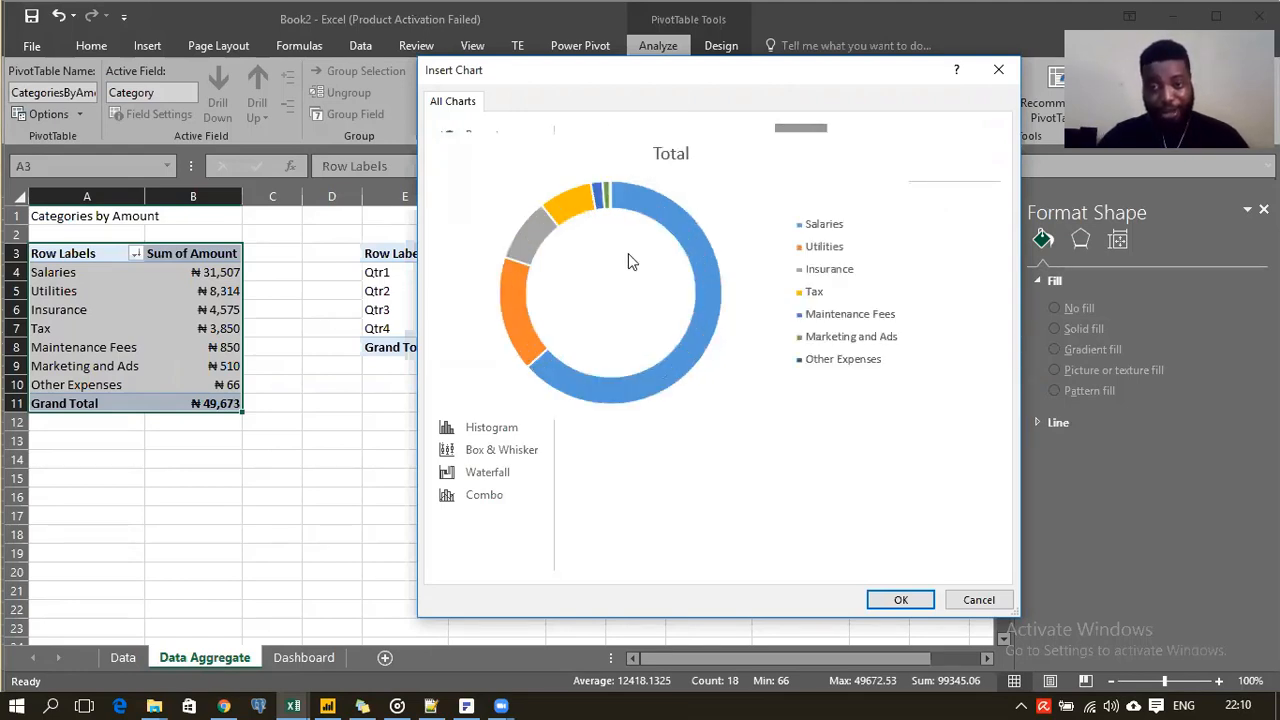
pyautogui.click(899, 600)
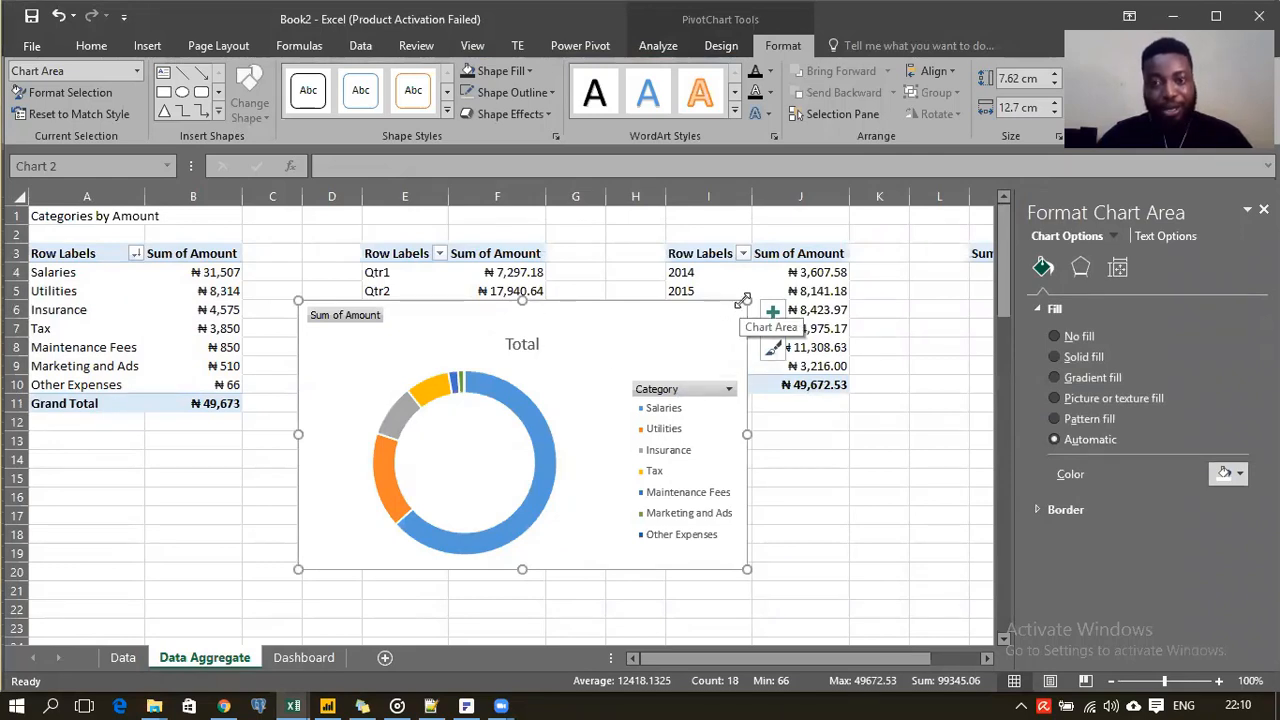
# Step: Enlarge the doughnut pivot chart to about 9.37 cm by 13.88 cm and delete its Total title
pyautogui.moveTo(745, 299); pyautogui.dragTo(788, 238)
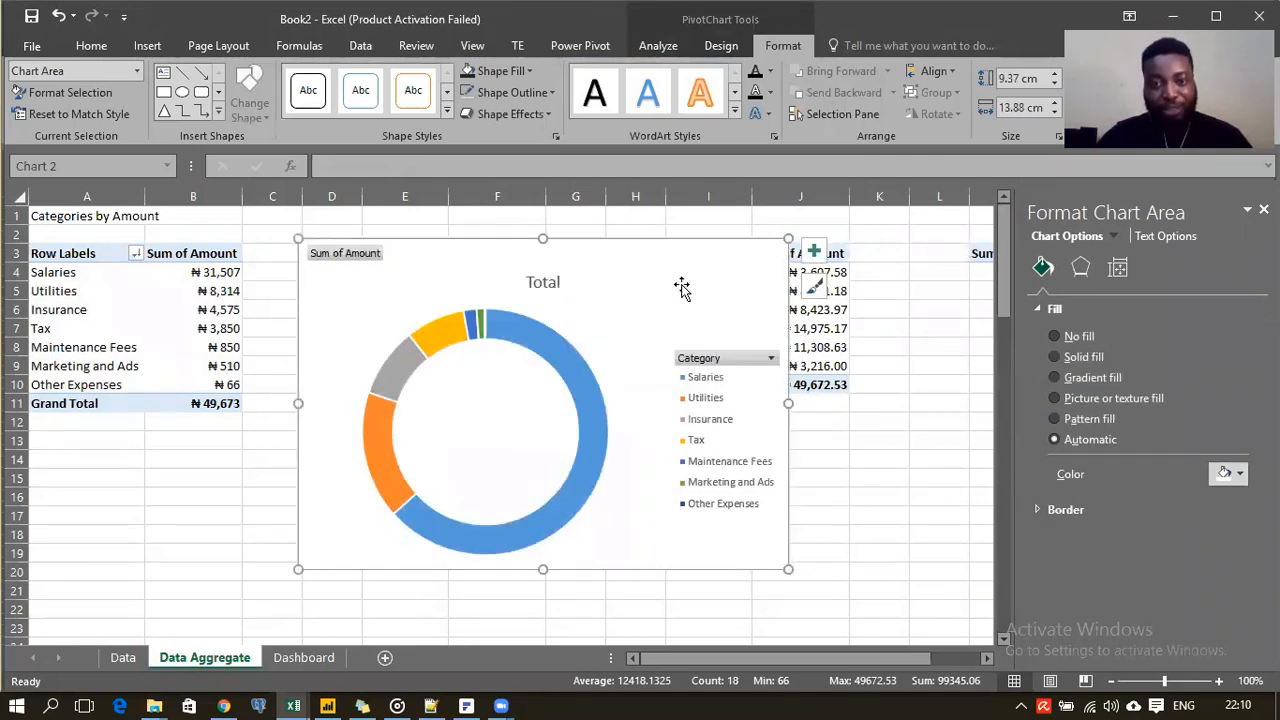
pyautogui.click(552, 290)
pyautogui.press('Delete')
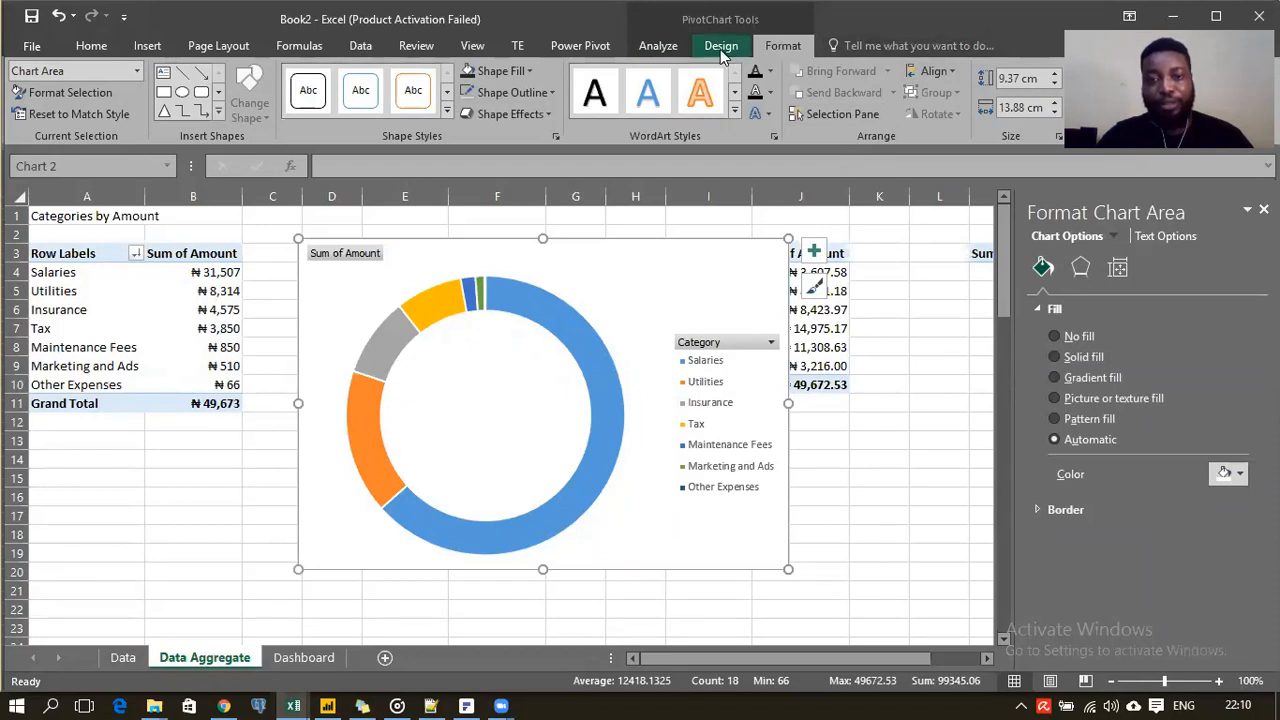
# Step: Hide the legend and axis field buttons on the doughnut pivot chart
pyautogui.click(658, 45)
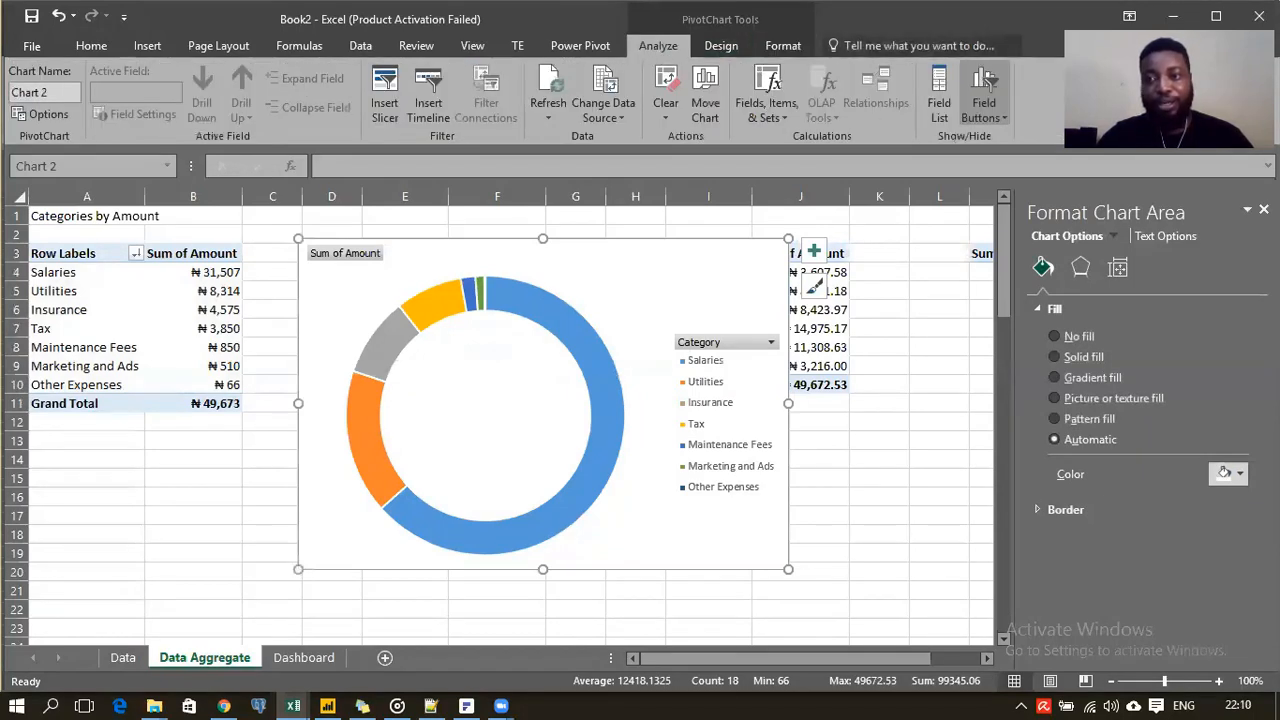
pyautogui.click(1003, 118)
pyautogui.click(990, 110)
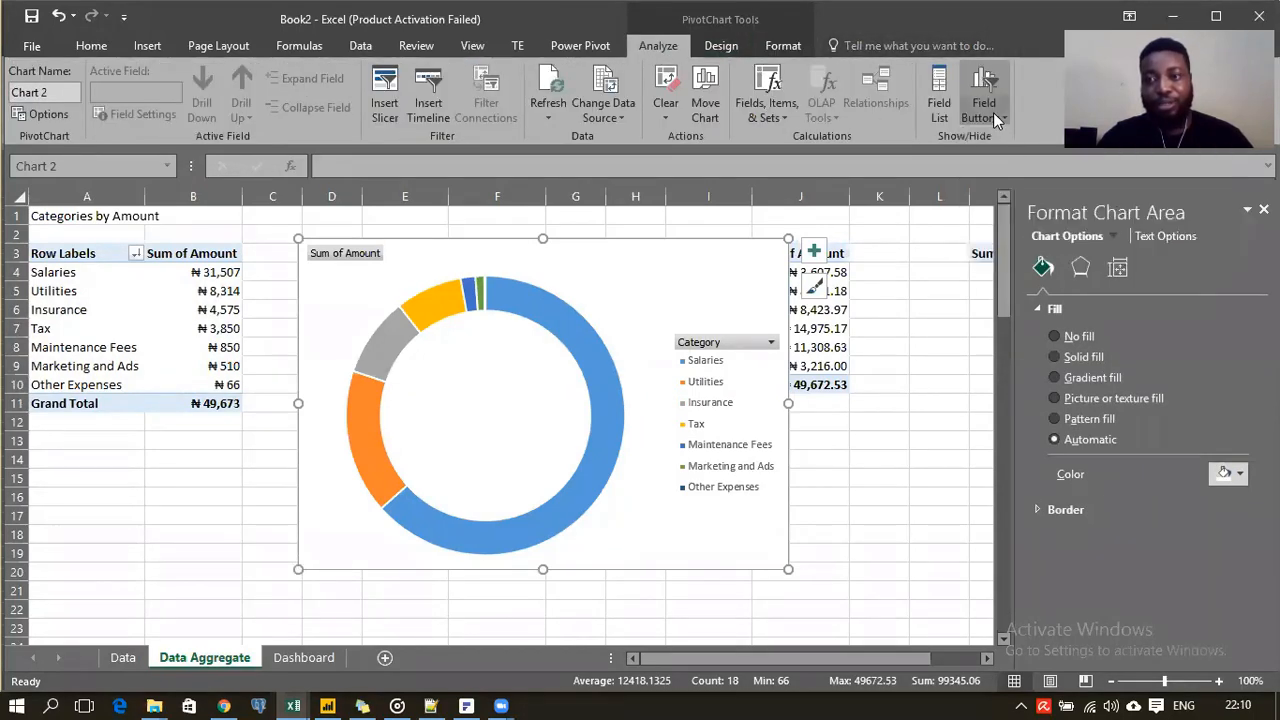
pyautogui.click(990, 110)
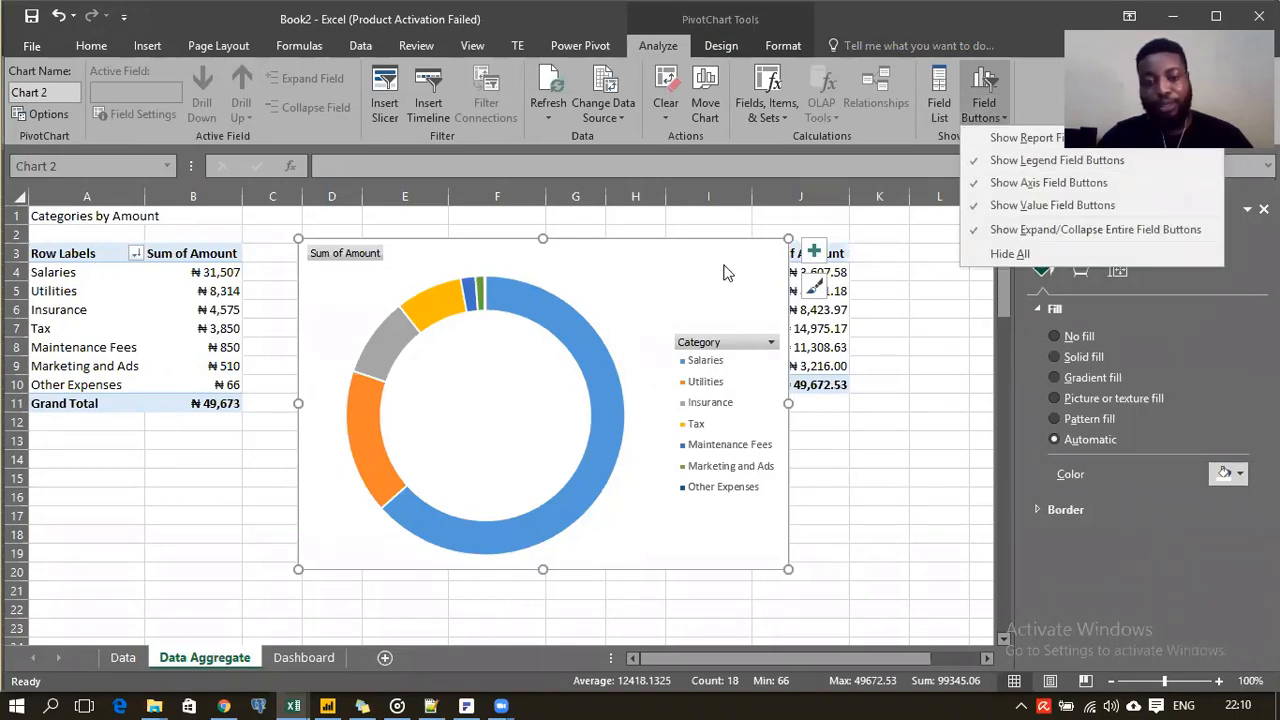
pyautogui.moveTo(293, 706)
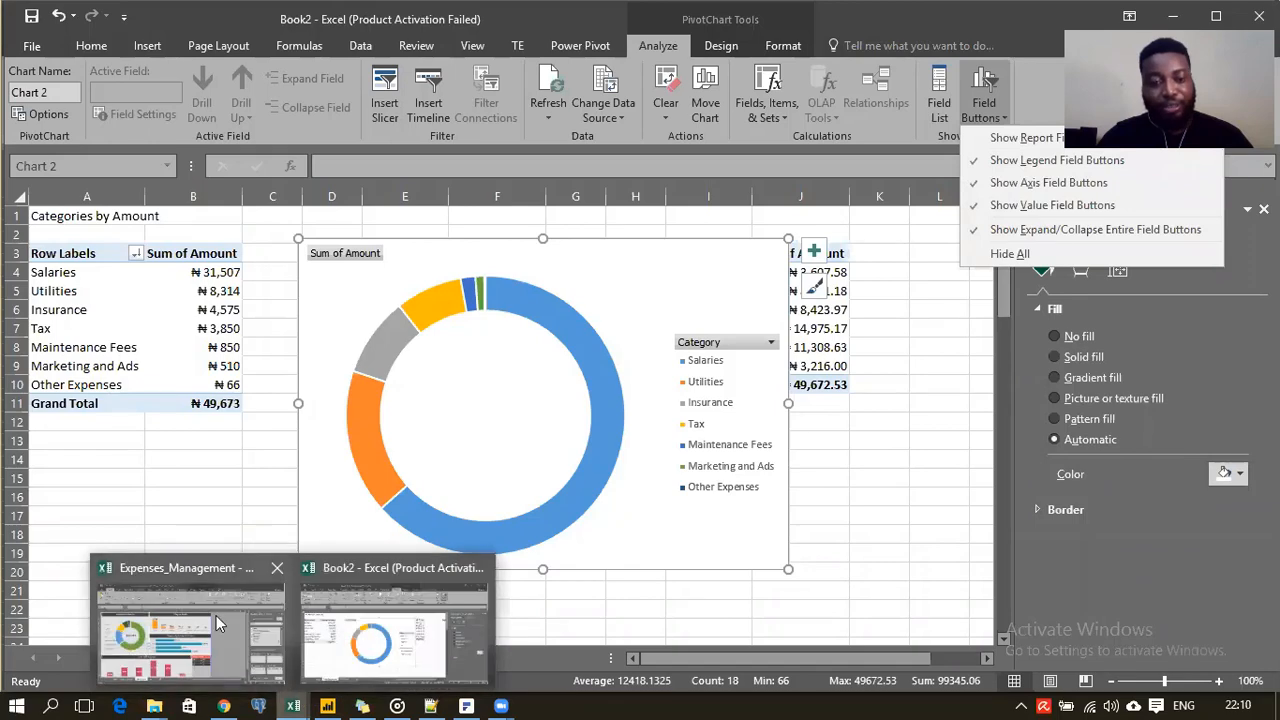
pyautogui.moveTo(216, 615)
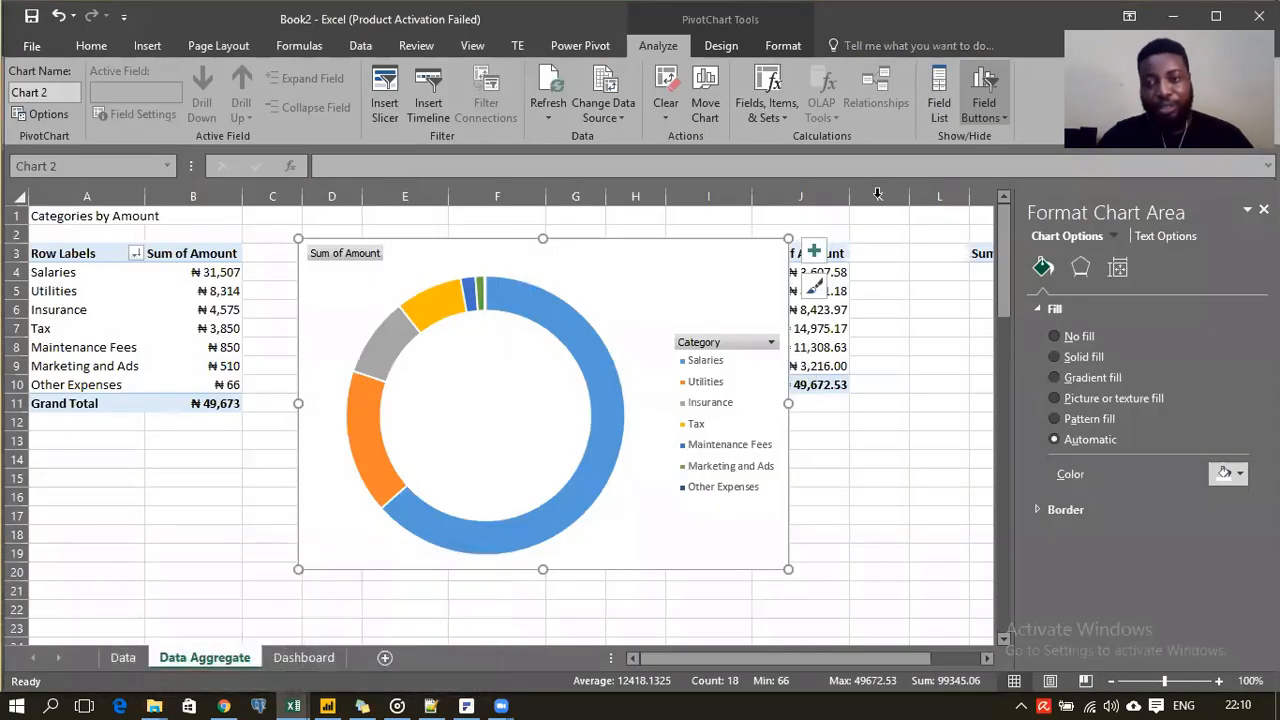
pyautogui.click(986, 106)
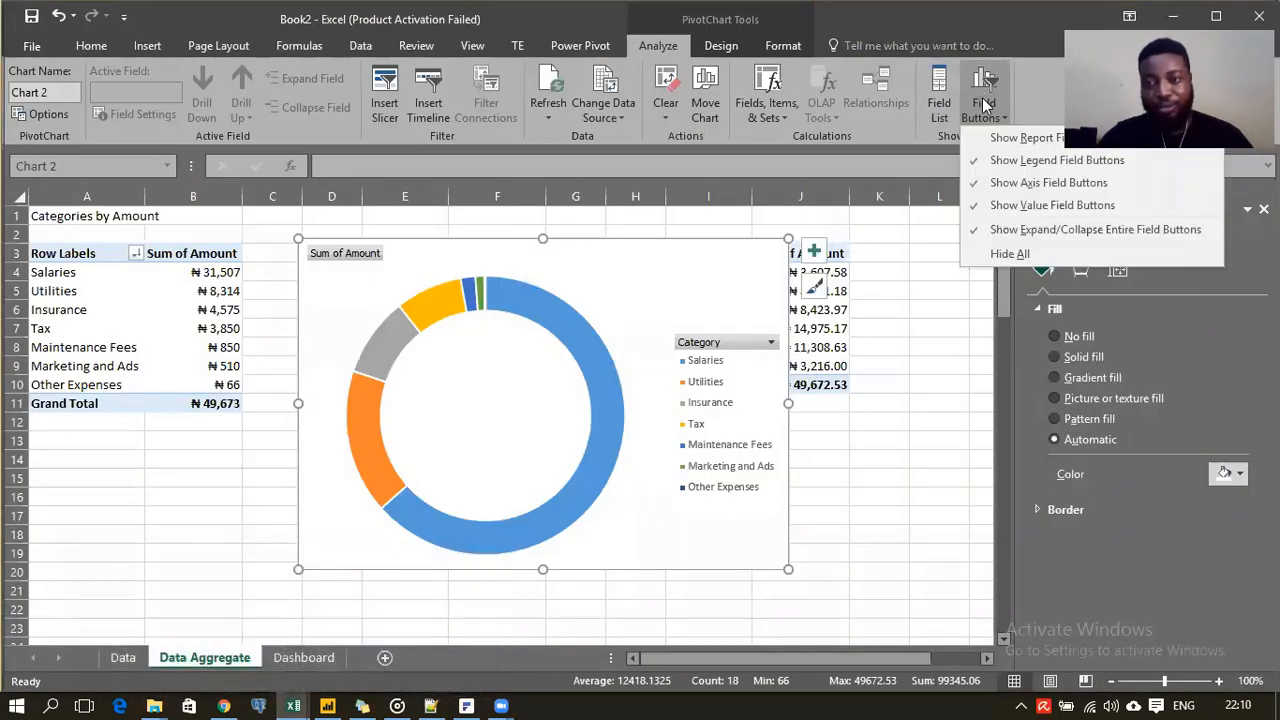
pyautogui.click(1009, 160)
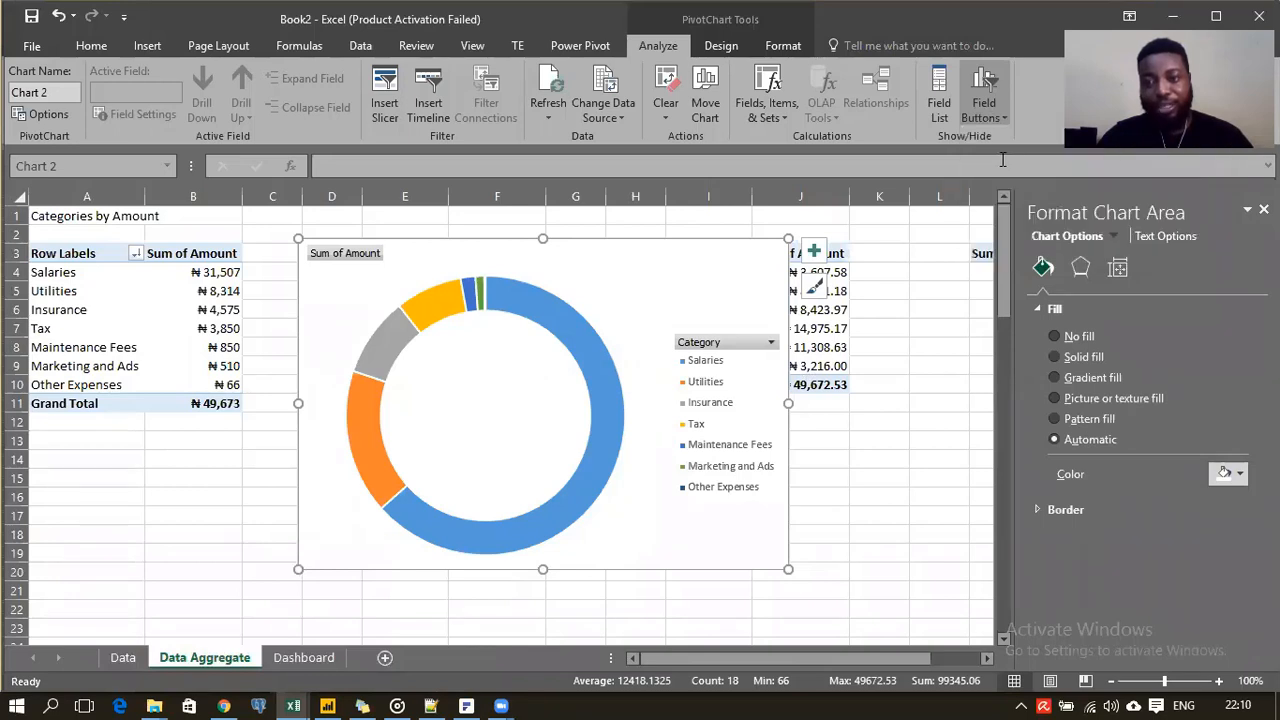
pyautogui.click(986, 110)
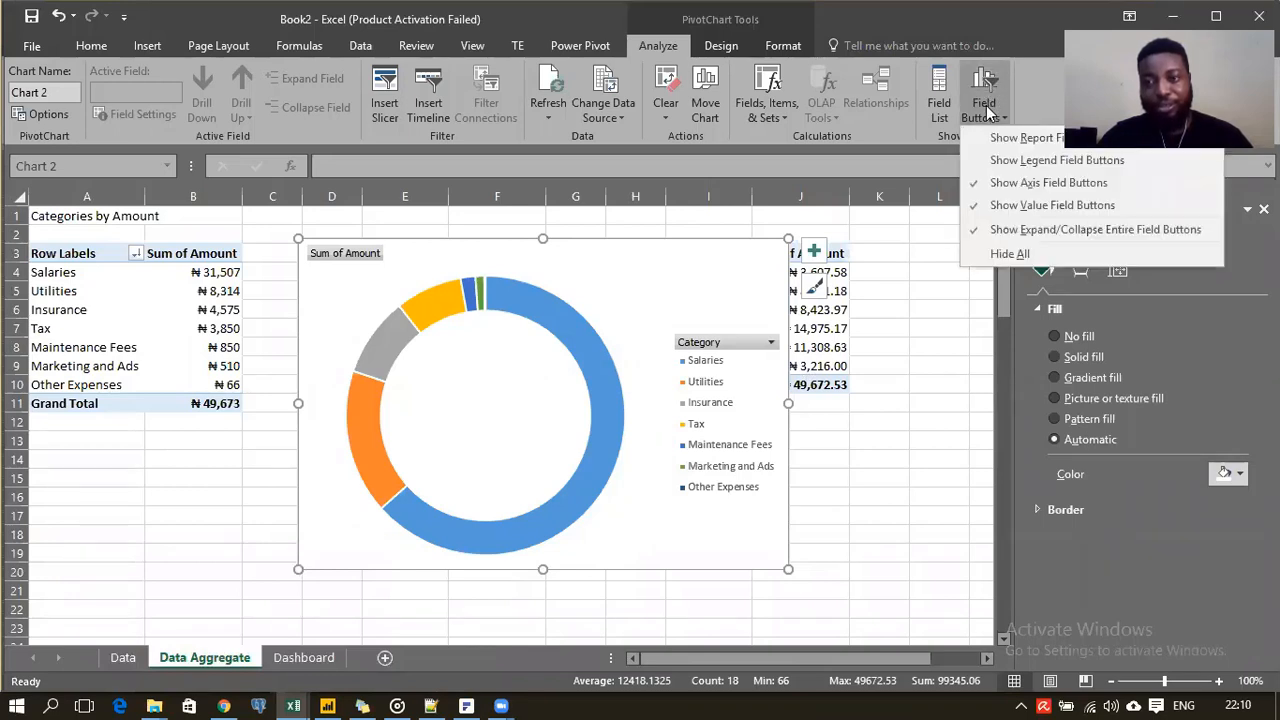
pyautogui.click(985, 182)
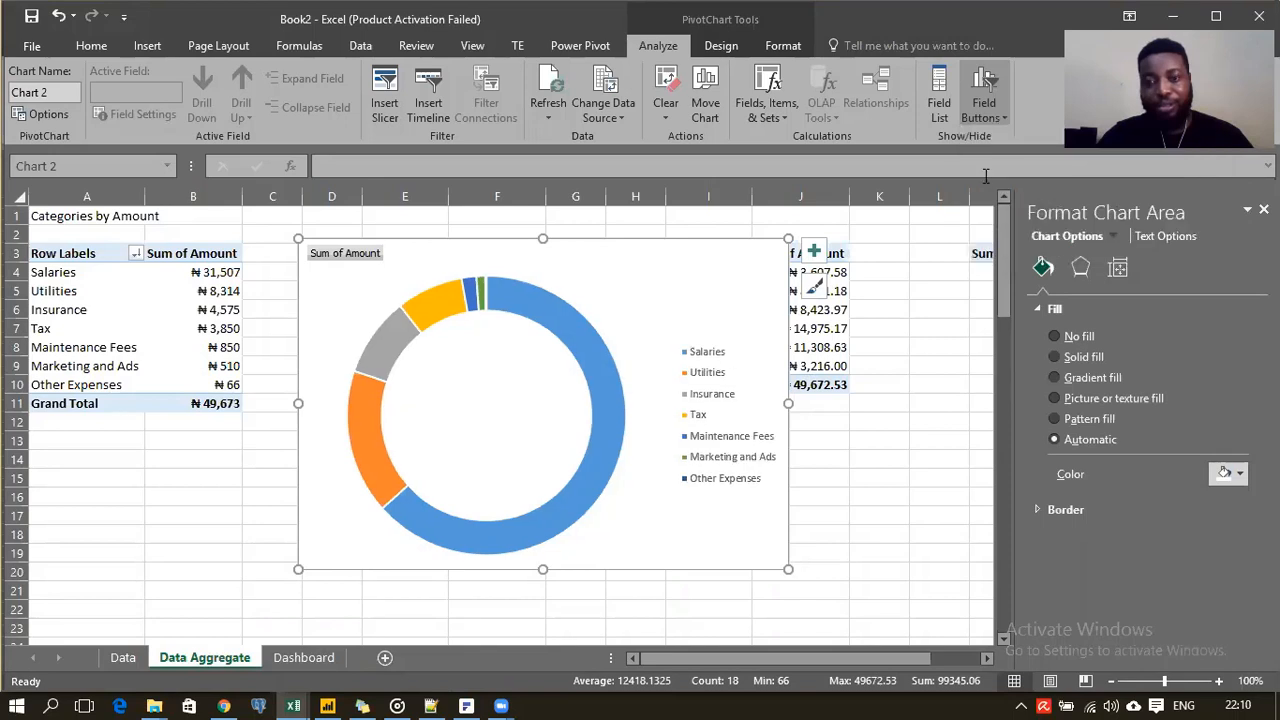
# Step: Hide the value and expand/collapse field buttons on the doughnut pivot chart
pyautogui.click(988, 120)
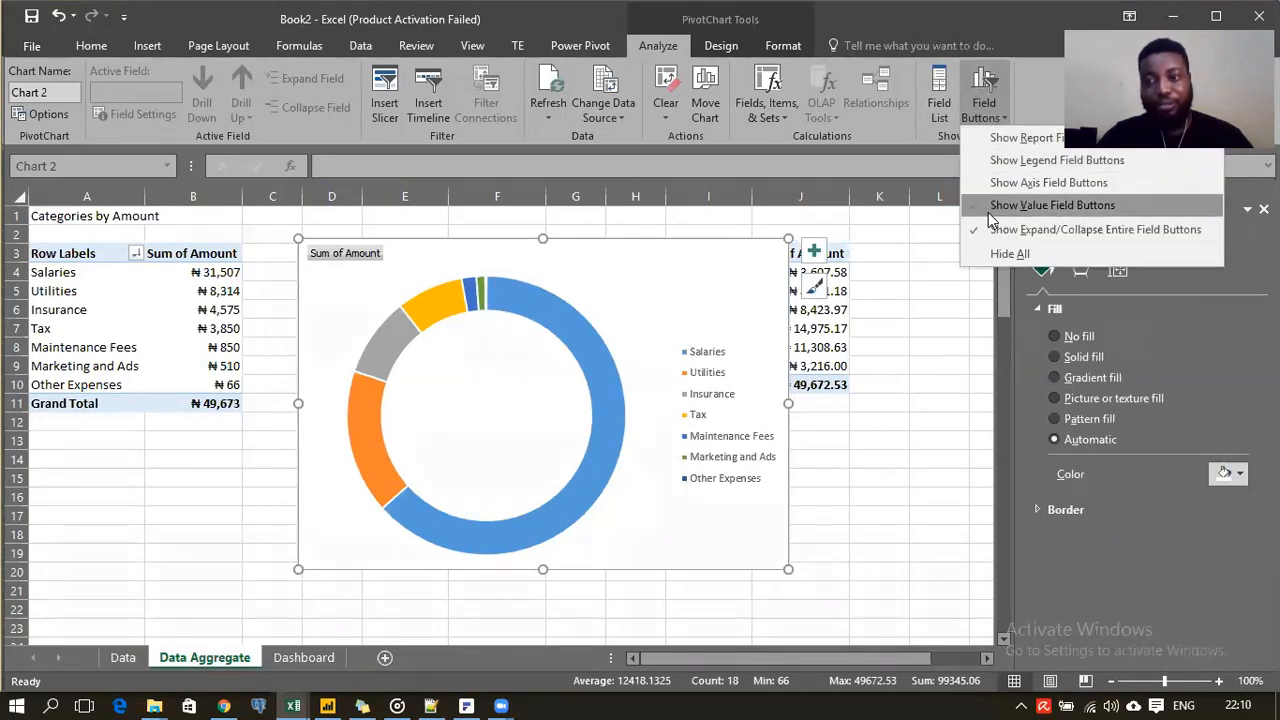
pyautogui.click(988, 208)
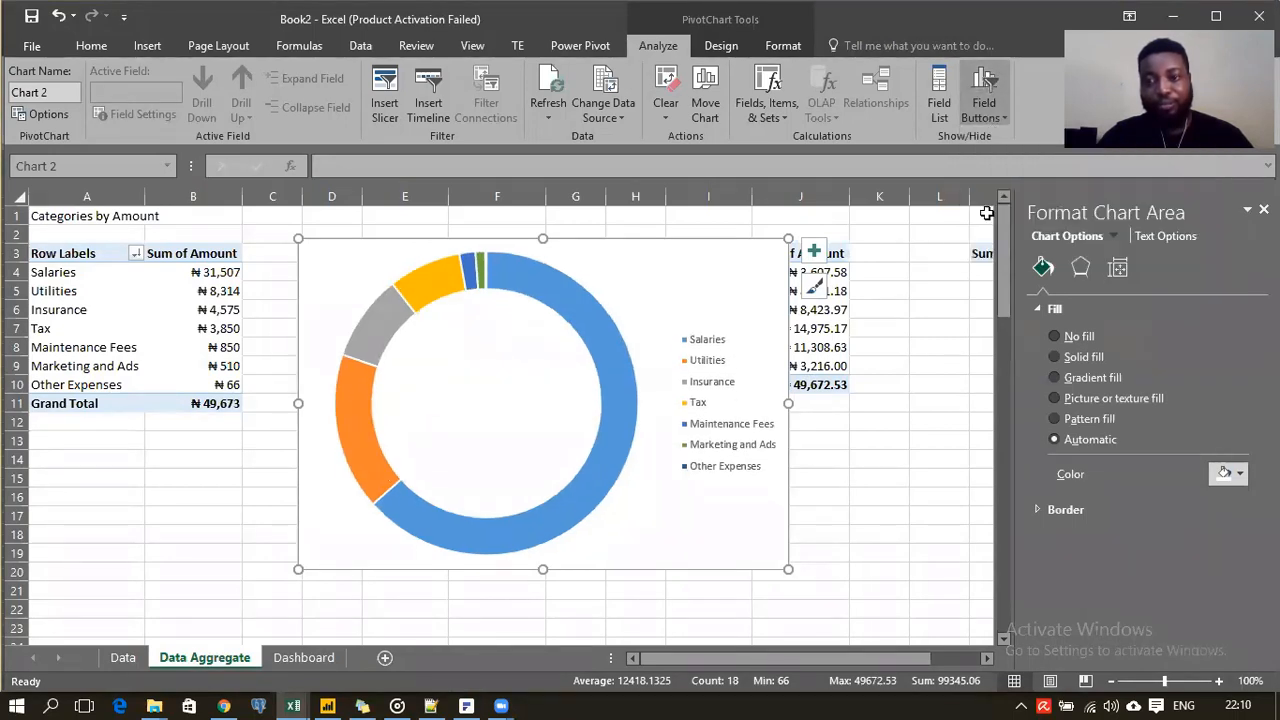
pyautogui.click(985, 115)
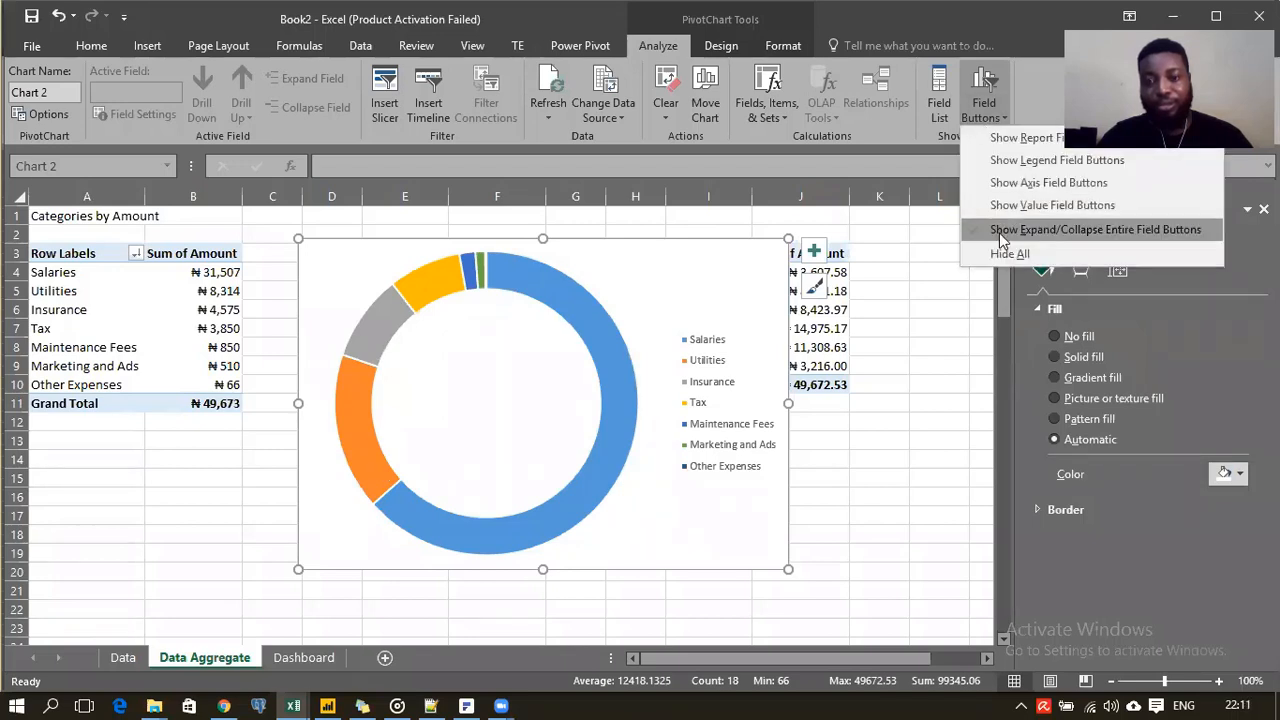
pyautogui.click(1000, 231)
pyautogui.click(985, 112)
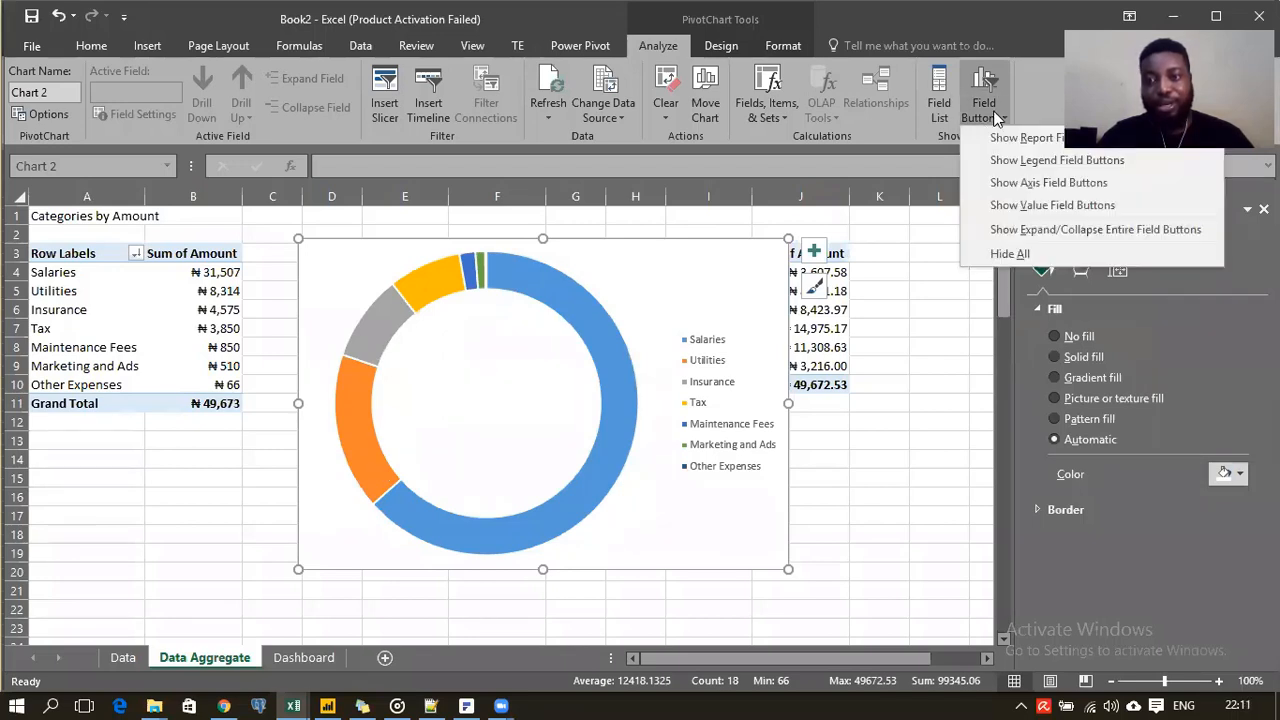
pyautogui.click(985, 112)
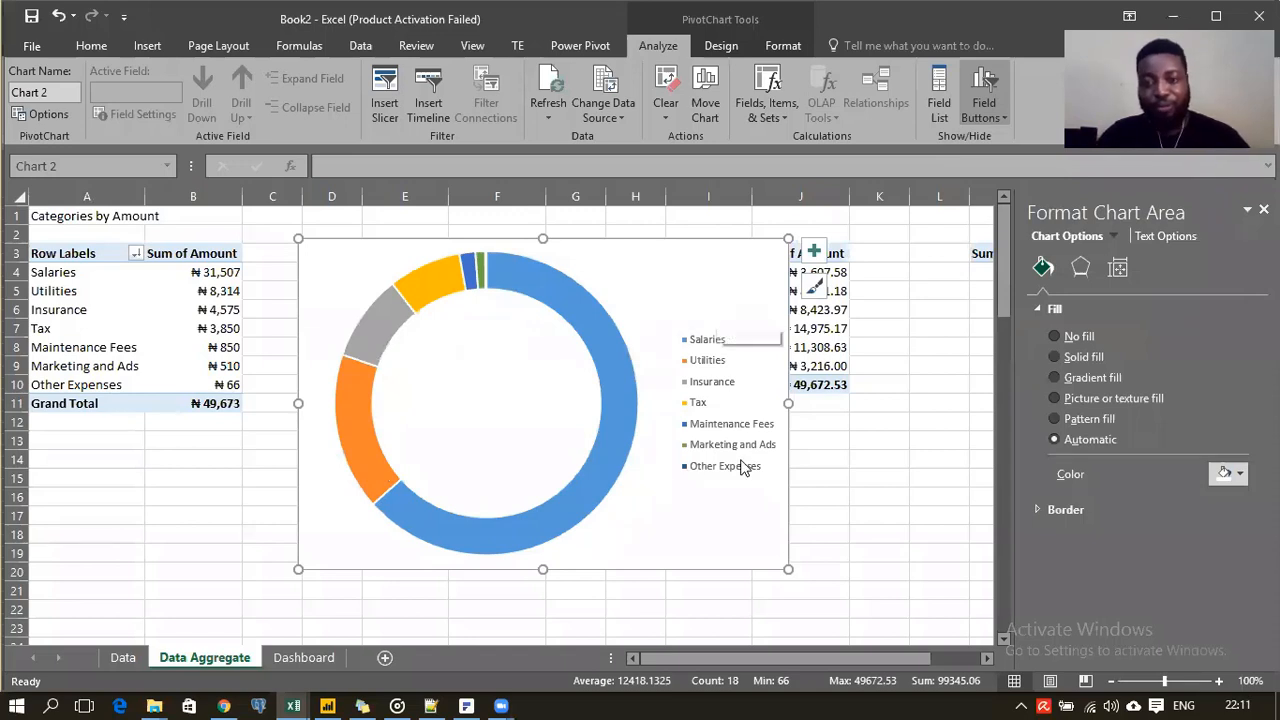
# Step: Set the doughnut chart legend's font size to 10 and shift the legend slightly towards the ring
pyautogui.click(730, 428)
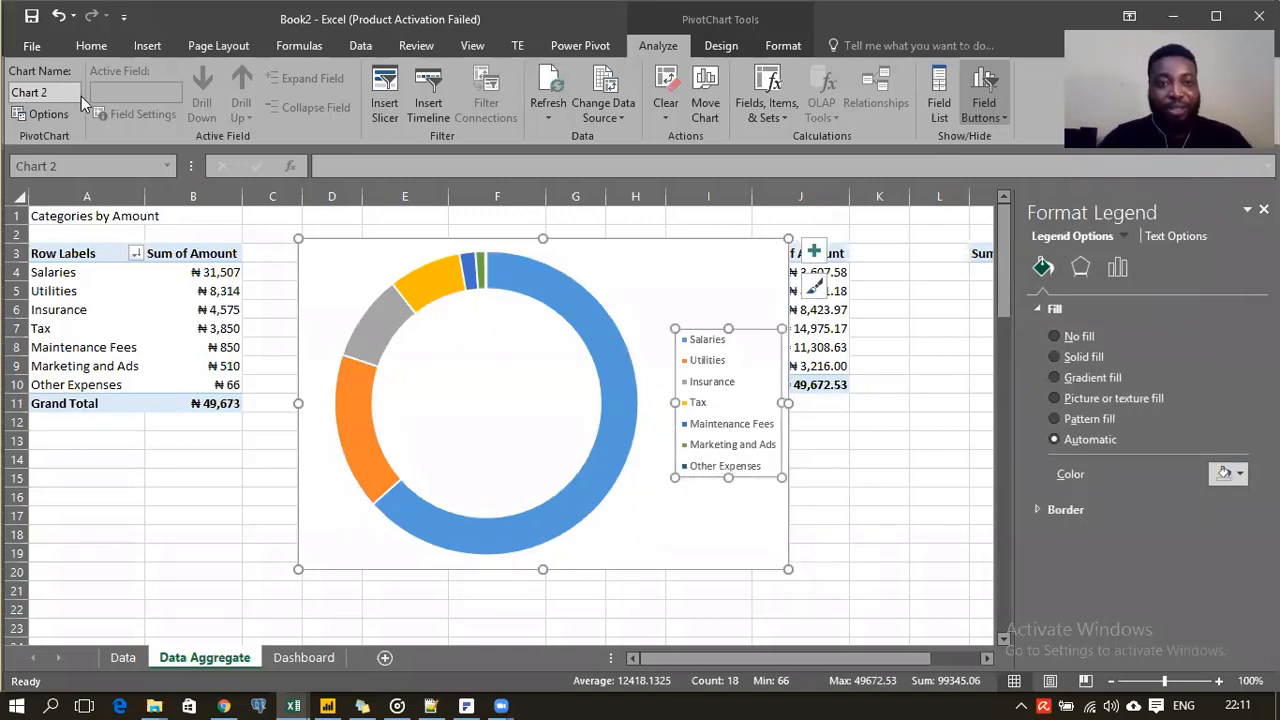
pyautogui.click(91, 46)
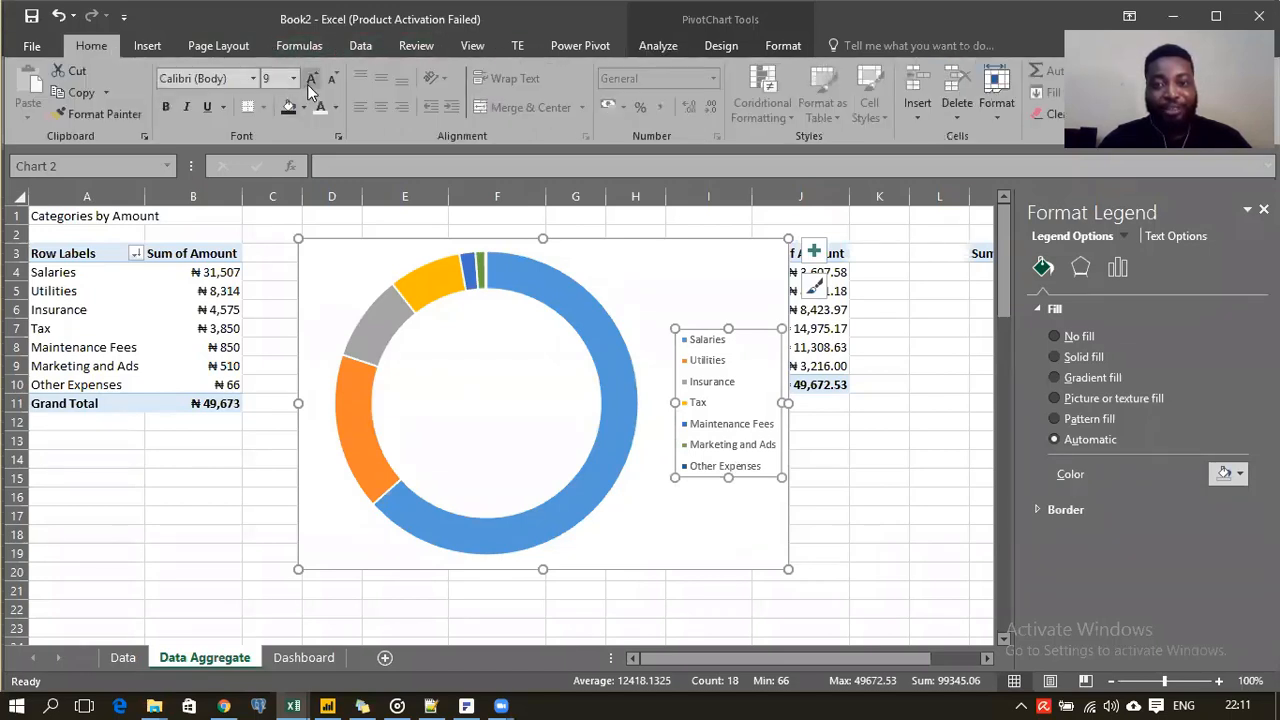
pyautogui.click(311, 80)
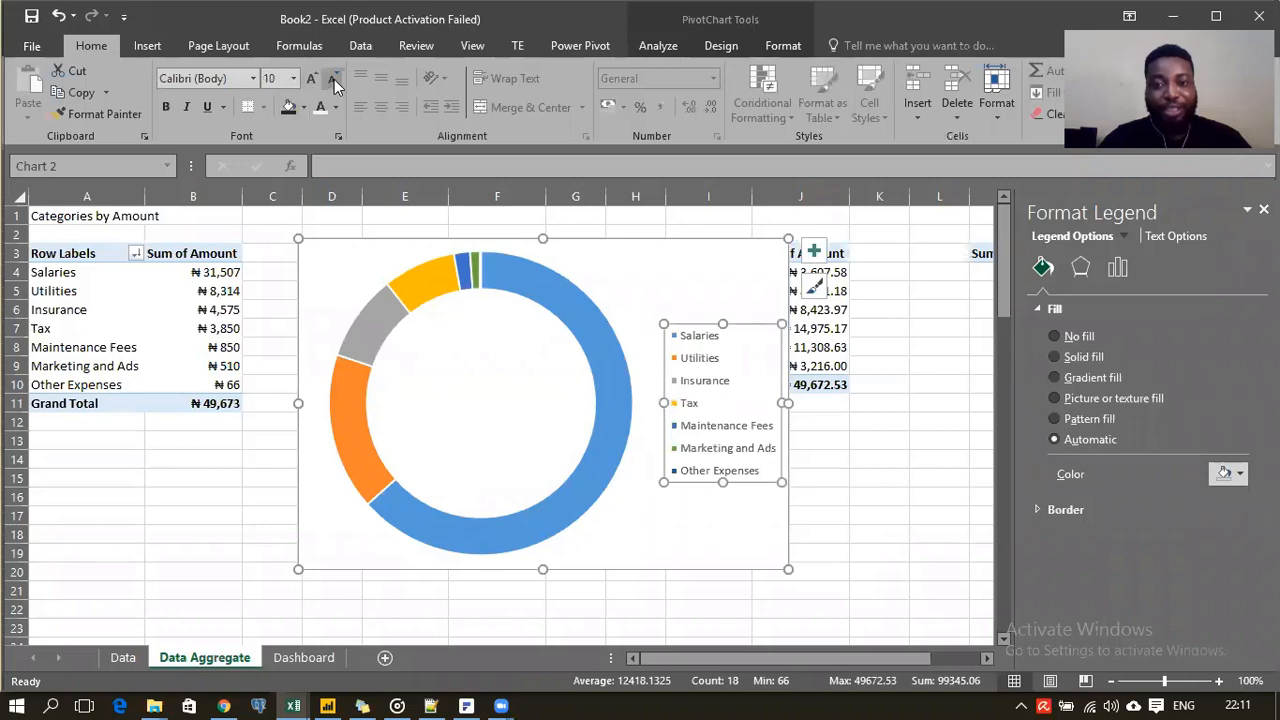
pyautogui.click(335, 84)
pyautogui.click(312, 82)
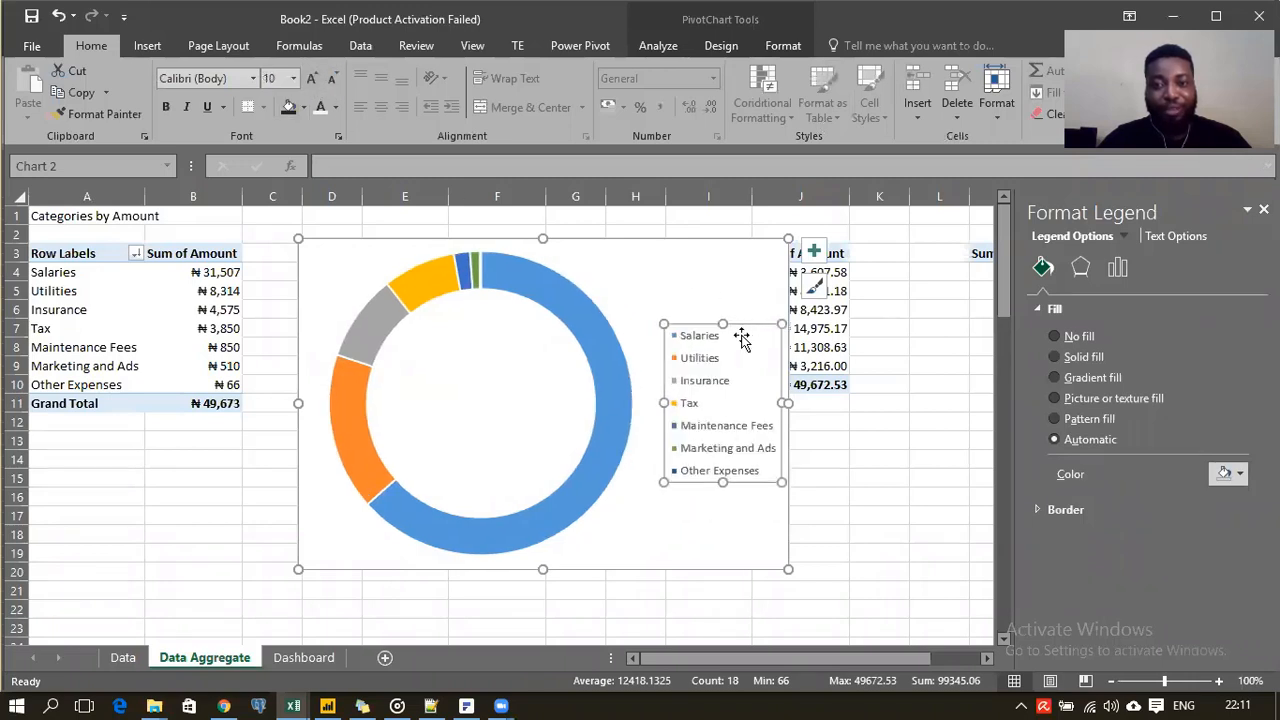
pyautogui.moveTo(741, 324); pyautogui.dragTo(737, 325)
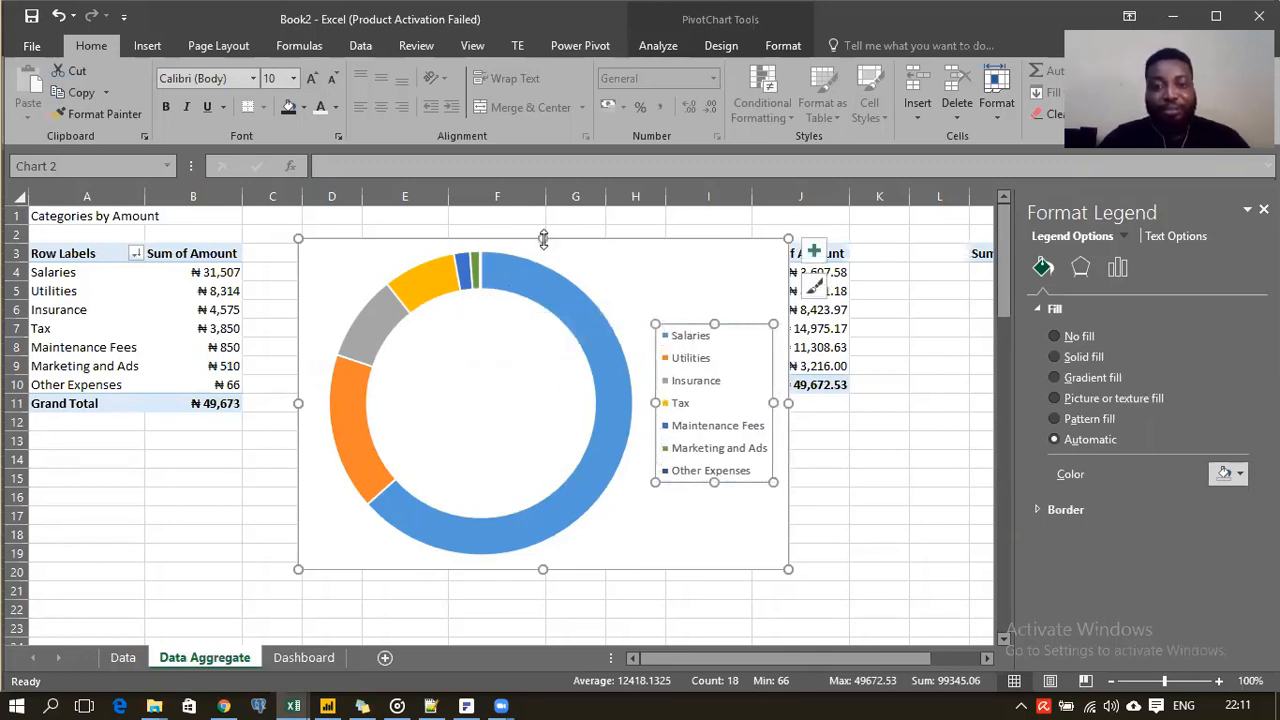
# Step: Stretch the doughnut chart's upper edge slightly upwards to make the chart taller
pyautogui.moveTo(543, 238); pyautogui.dragTo(541, 222)
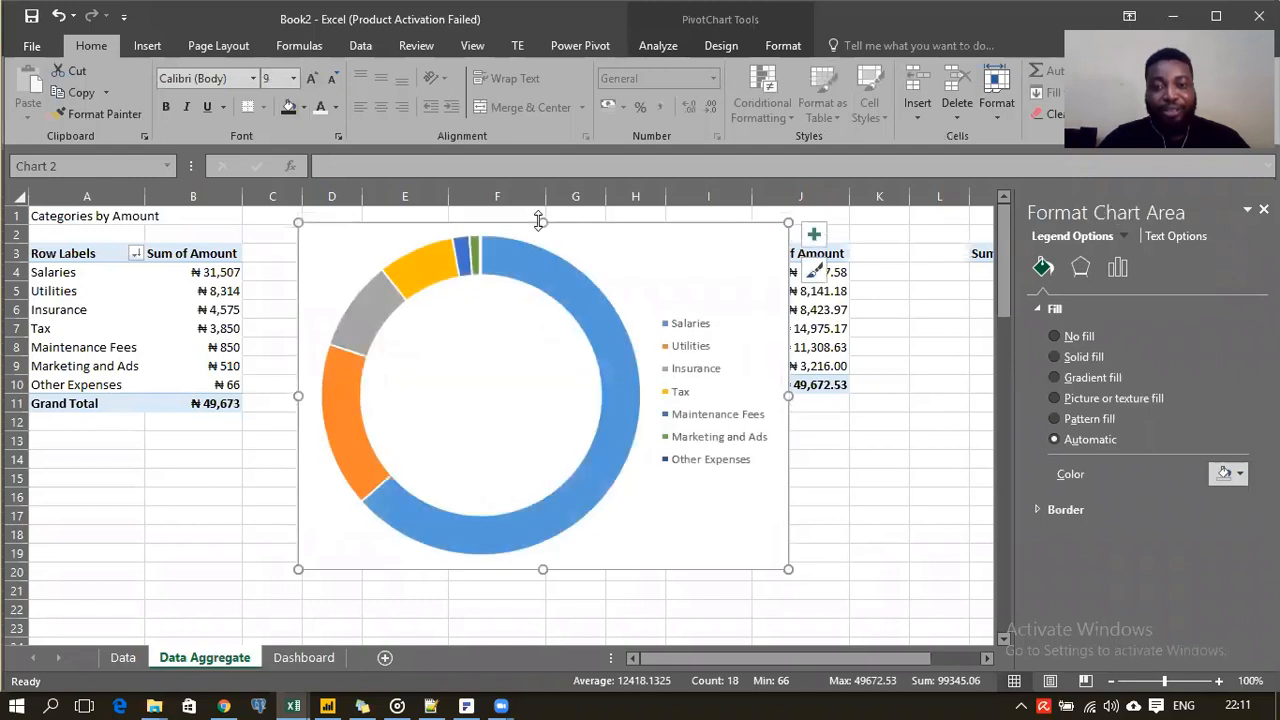
pyautogui.click(477, 378)
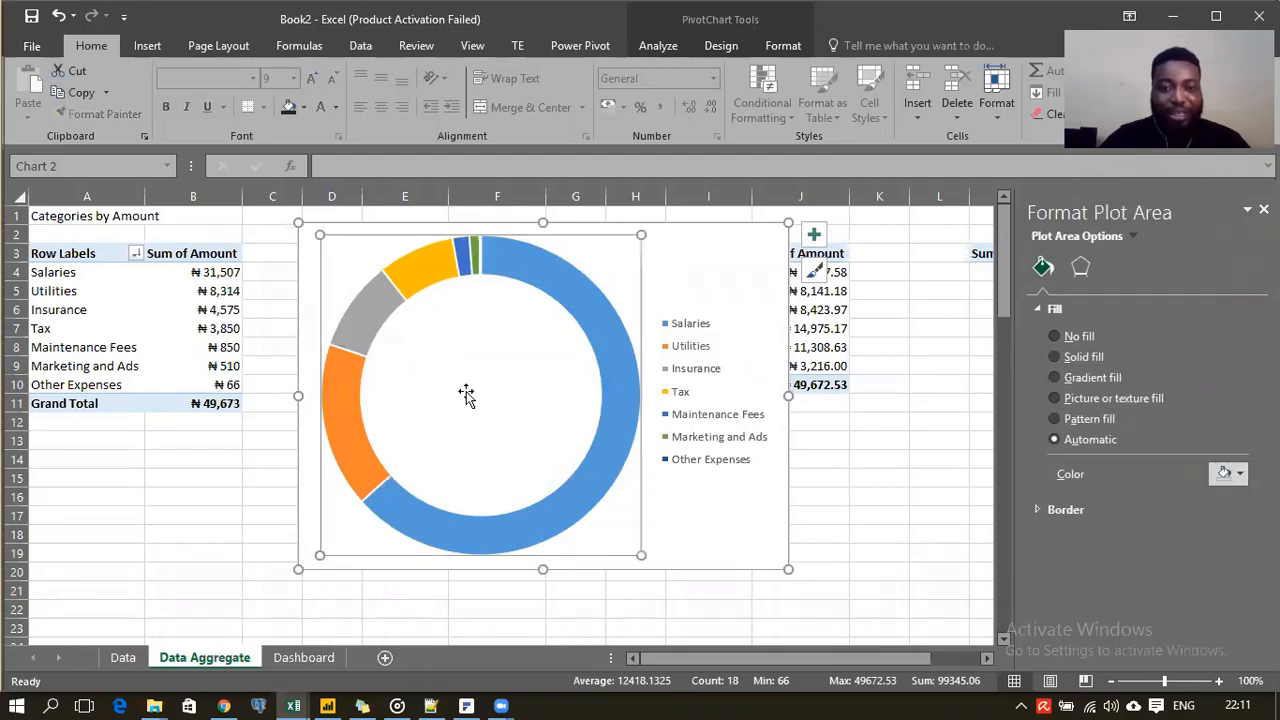
pyautogui.click(706, 260)
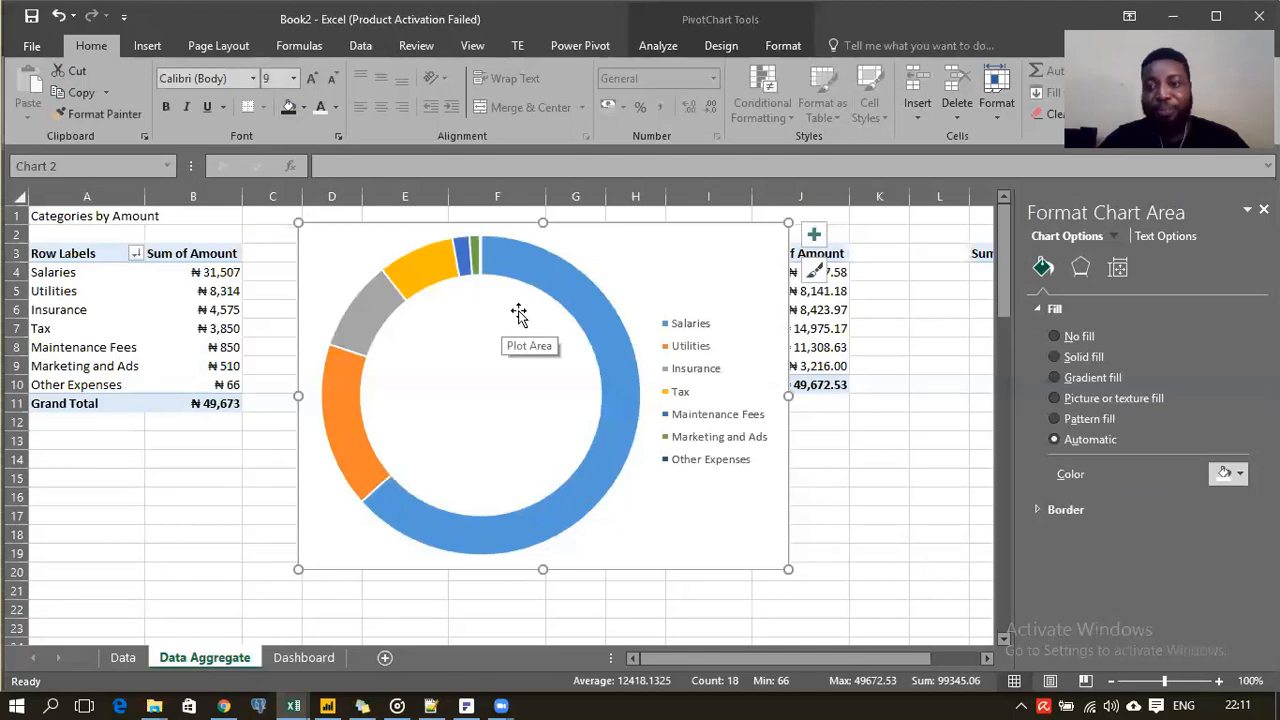
# Step: Set the doughnut hole size of the Sum of Amount series to 63%
pyautogui.click(530, 305)
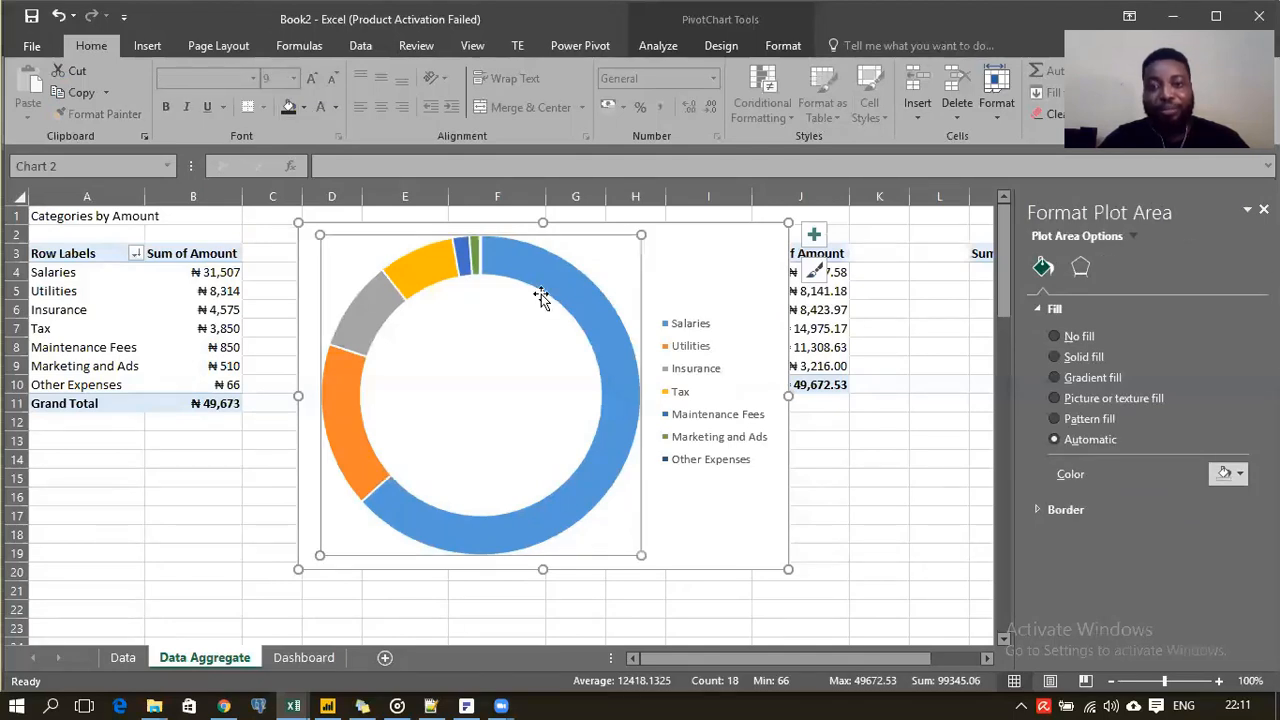
pyautogui.click(543, 303)
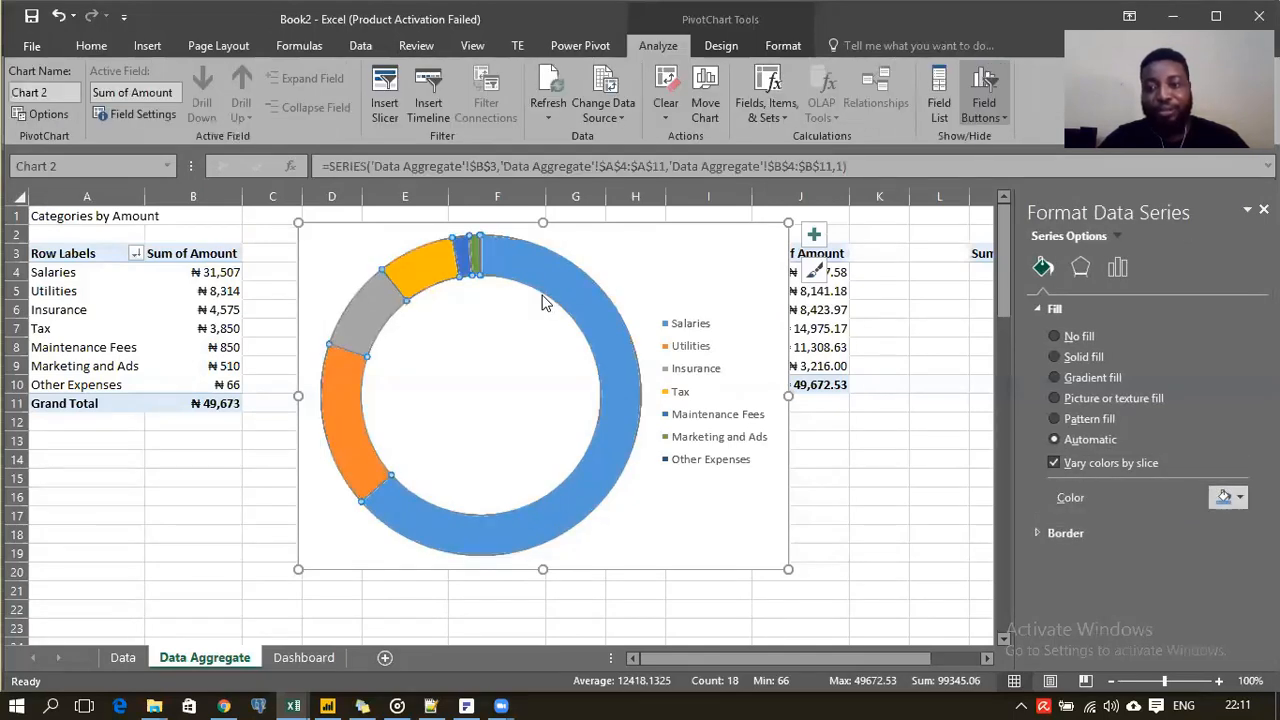
pyautogui.click(1115, 278)
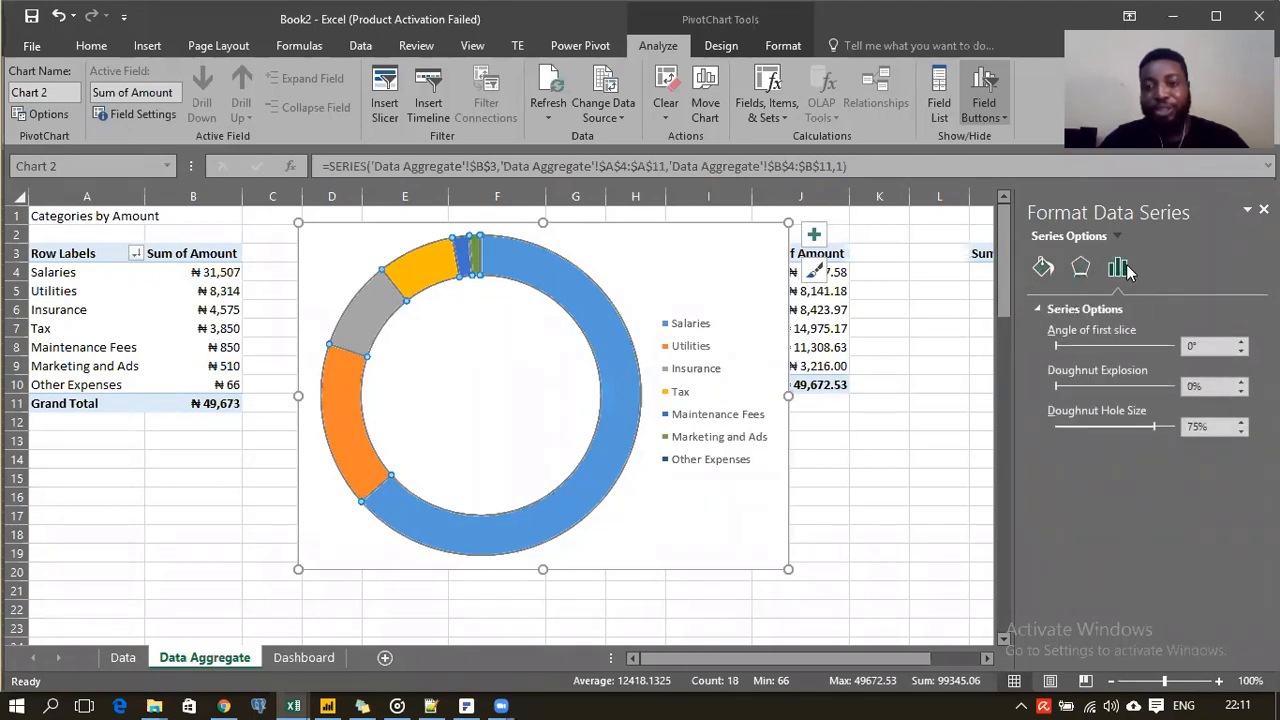
pyautogui.moveTo(548, 290)
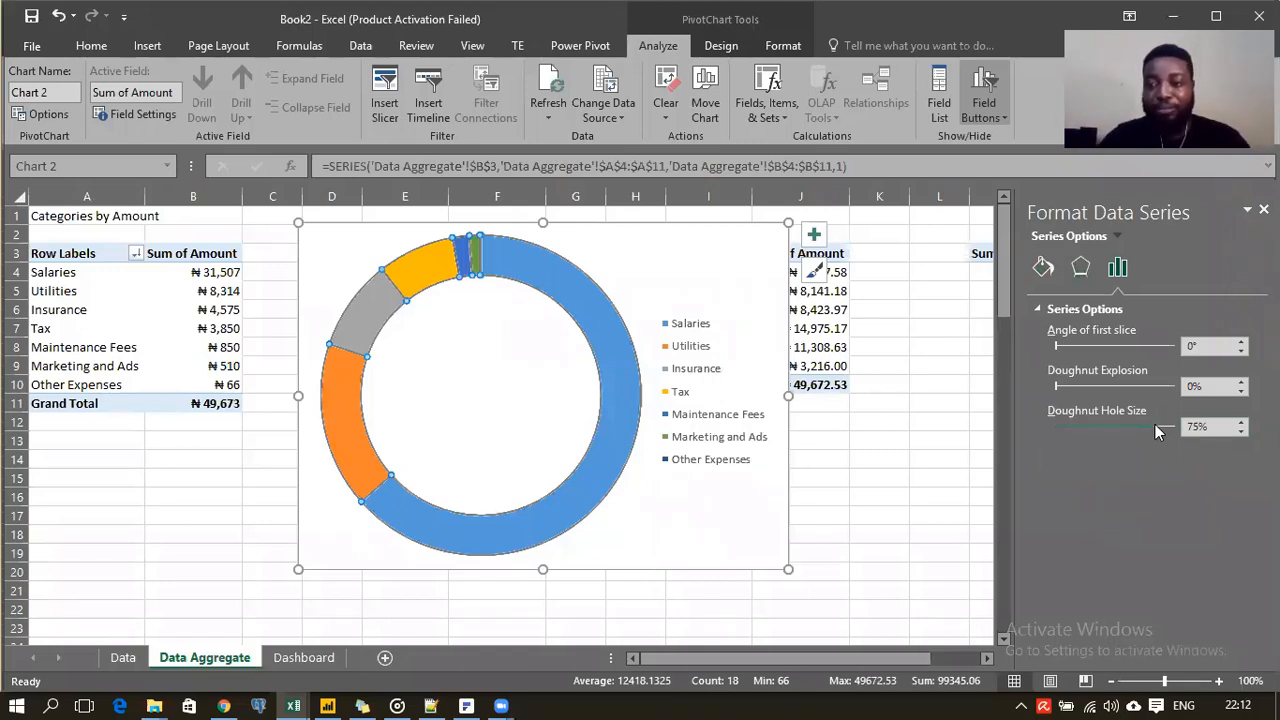
pyautogui.moveTo(1153, 424)
pyautogui.mouseDown()
pyautogui.moveTo(1123, 424)
pyautogui.moveTo(1140, 424)
pyautogui.mouseUp()
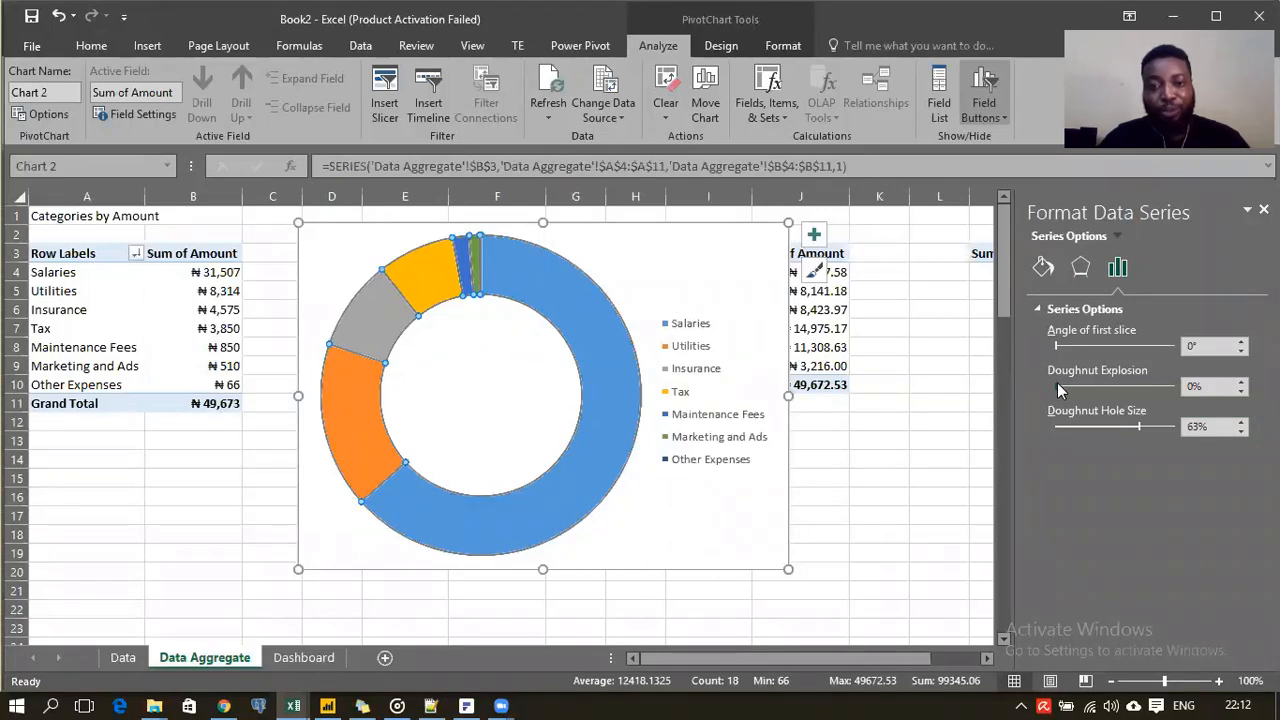
# Step: Set the doughnut explosion to 5% to separate the slices
pyautogui.moveTo(1058, 384); pyautogui.dragTo(1068, 388)
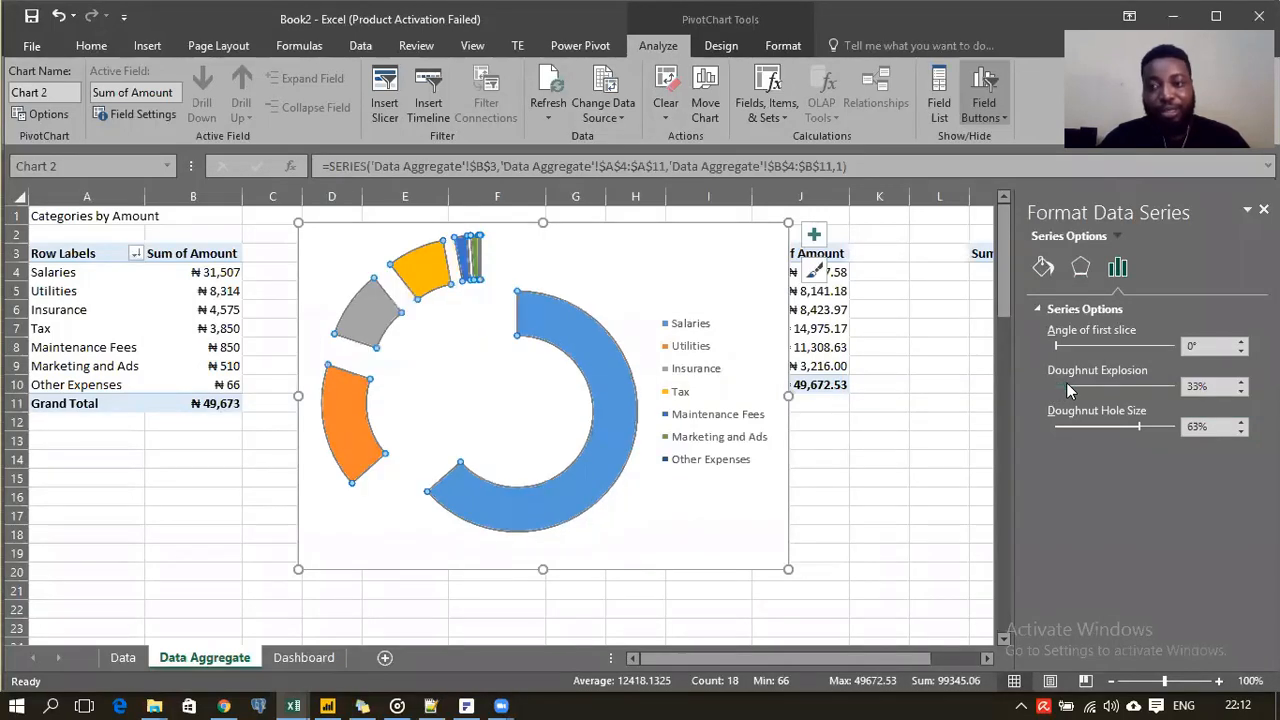
pyautogui.moveTo(1241, 392); pyautogui.dragTo(1241, 392)
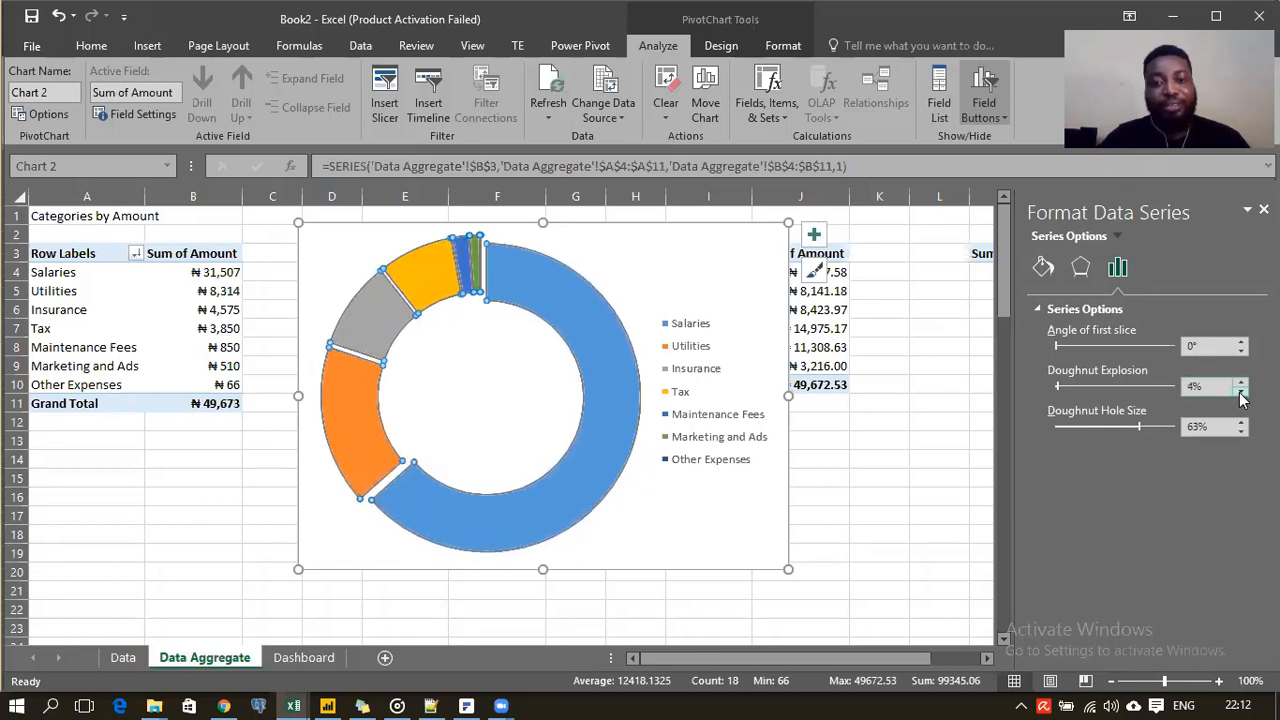
pyautogui.click(1241, 383)
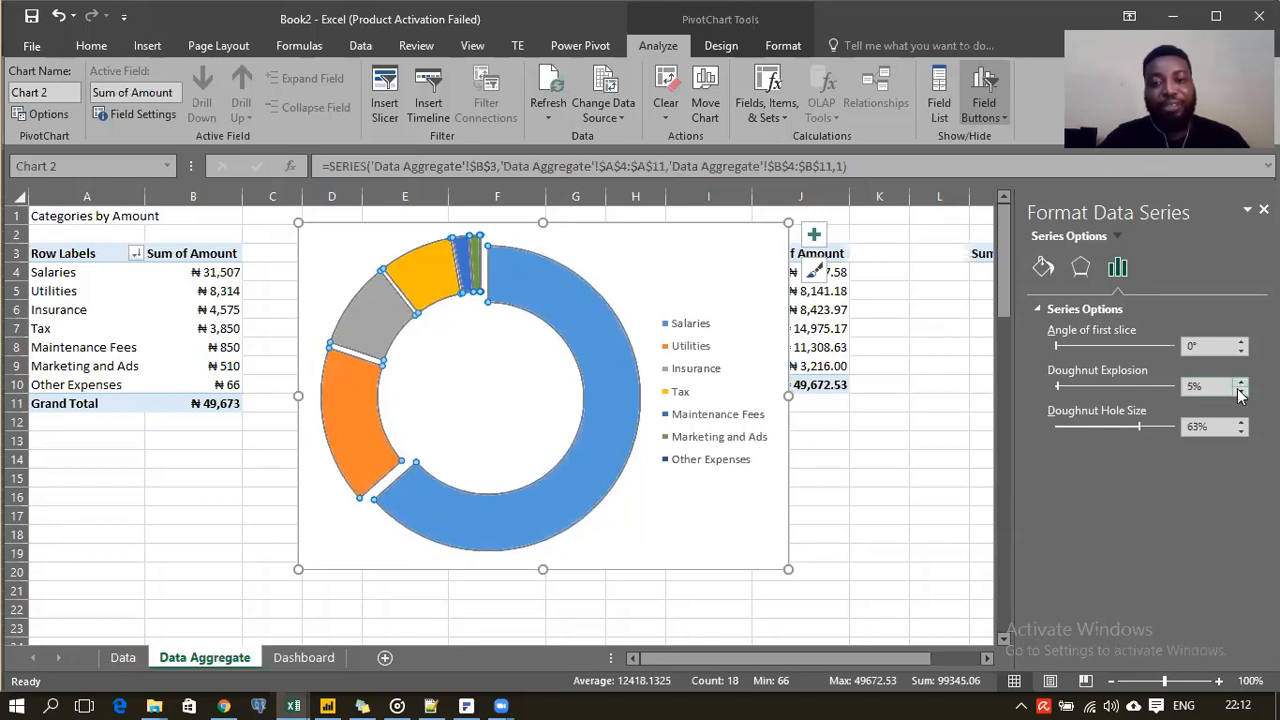
pyautogui.click(697, 270)
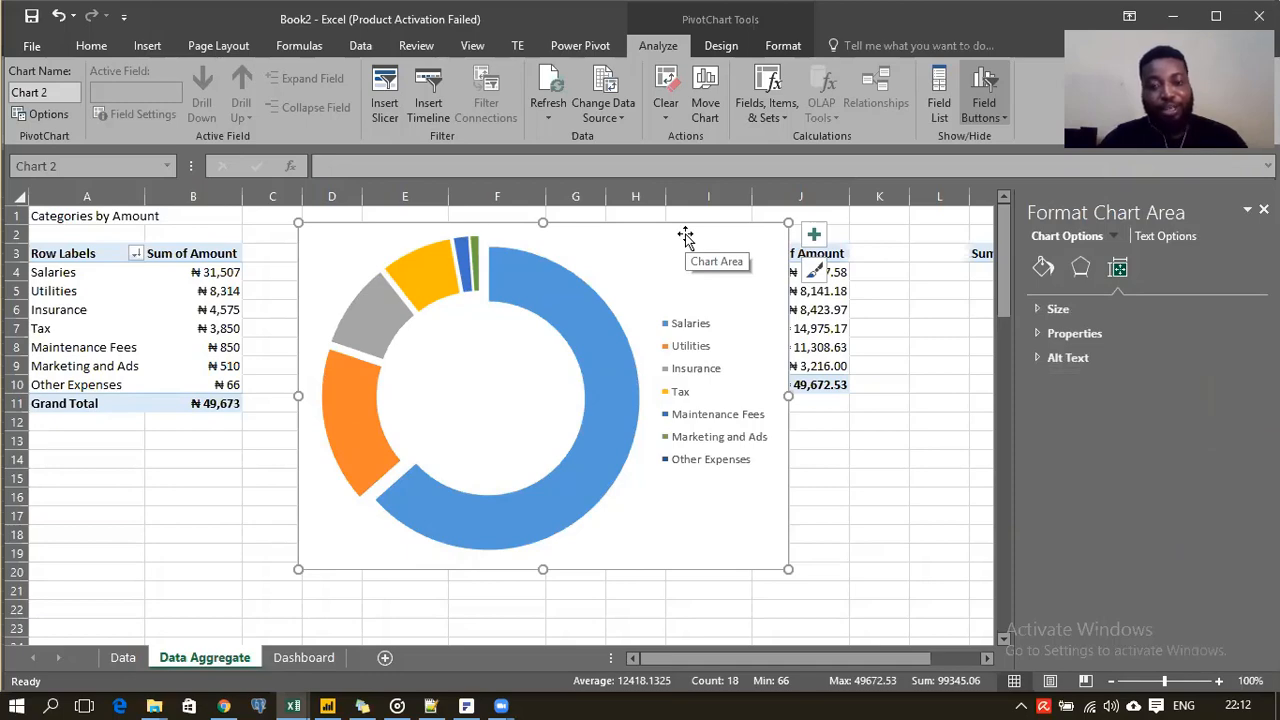
# Step: Move the doughnut chart from the Data Aggregate sheet to the Dashboard sheet
pyautogui.hotkey('ctrl', 'x')
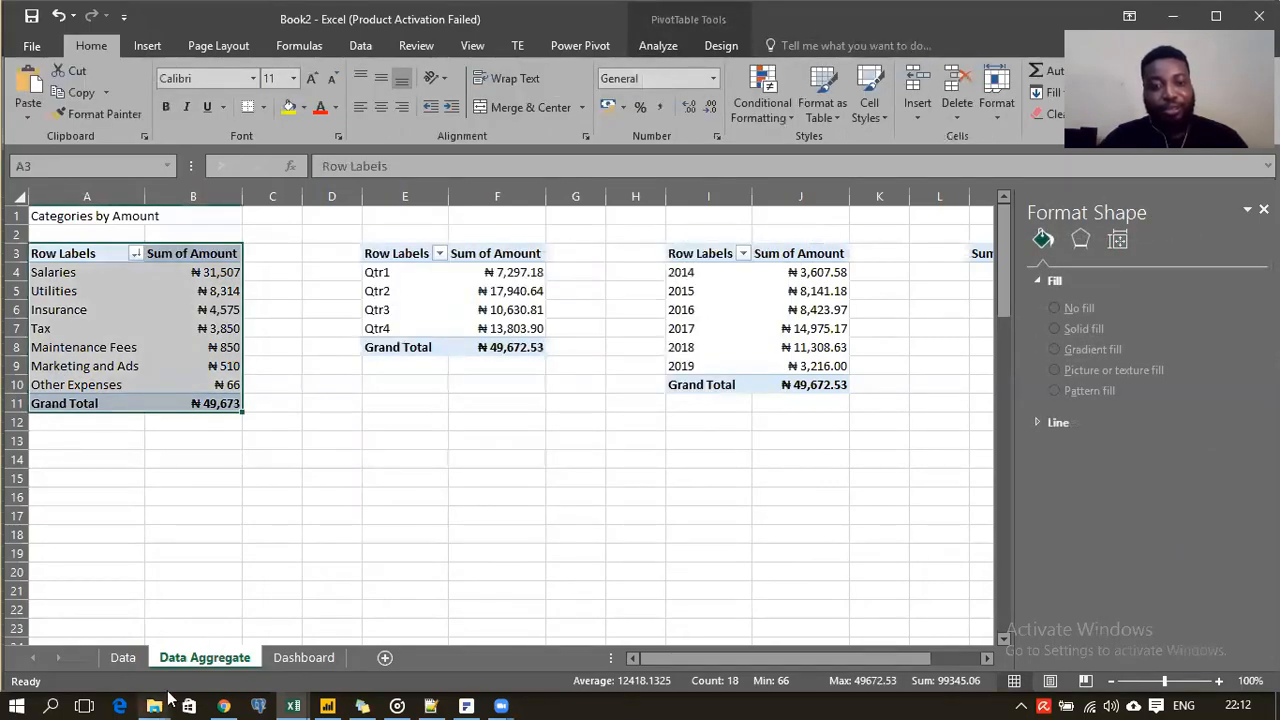
pyautogui.click(300, 659)
pyautogui.click(113, 279)
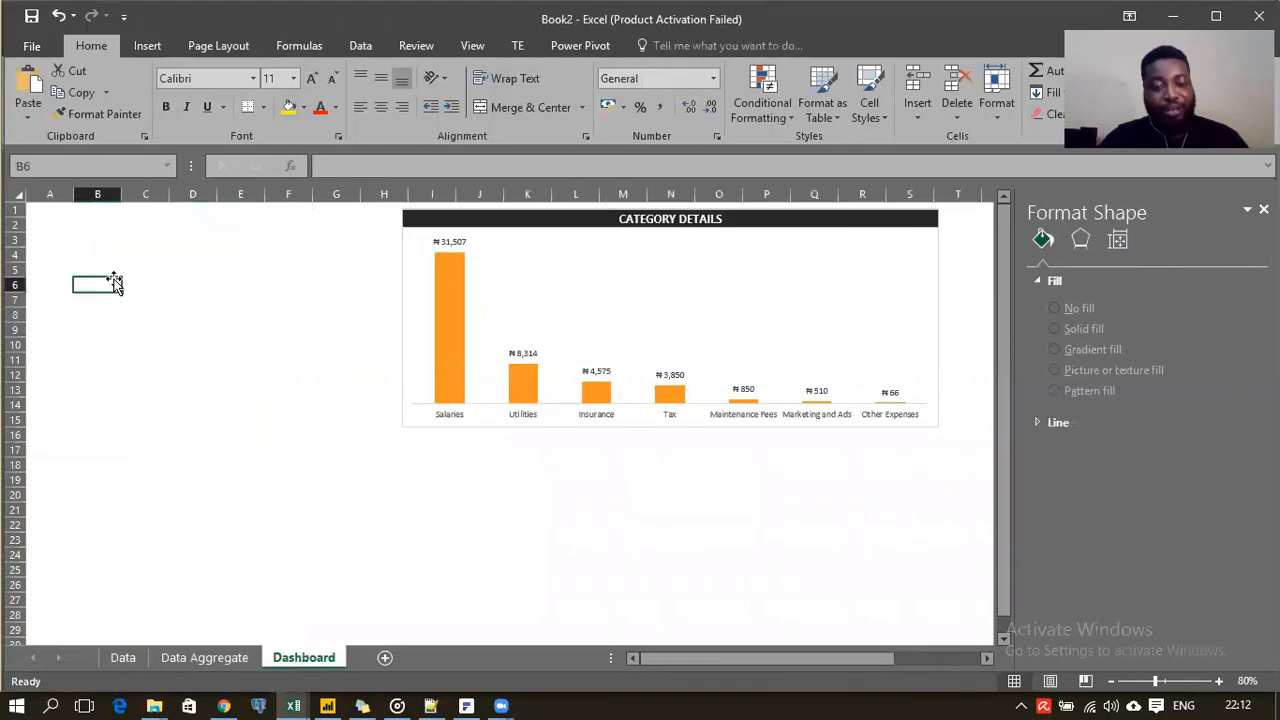
pyautogui.hotkey('ctrl', 'v')
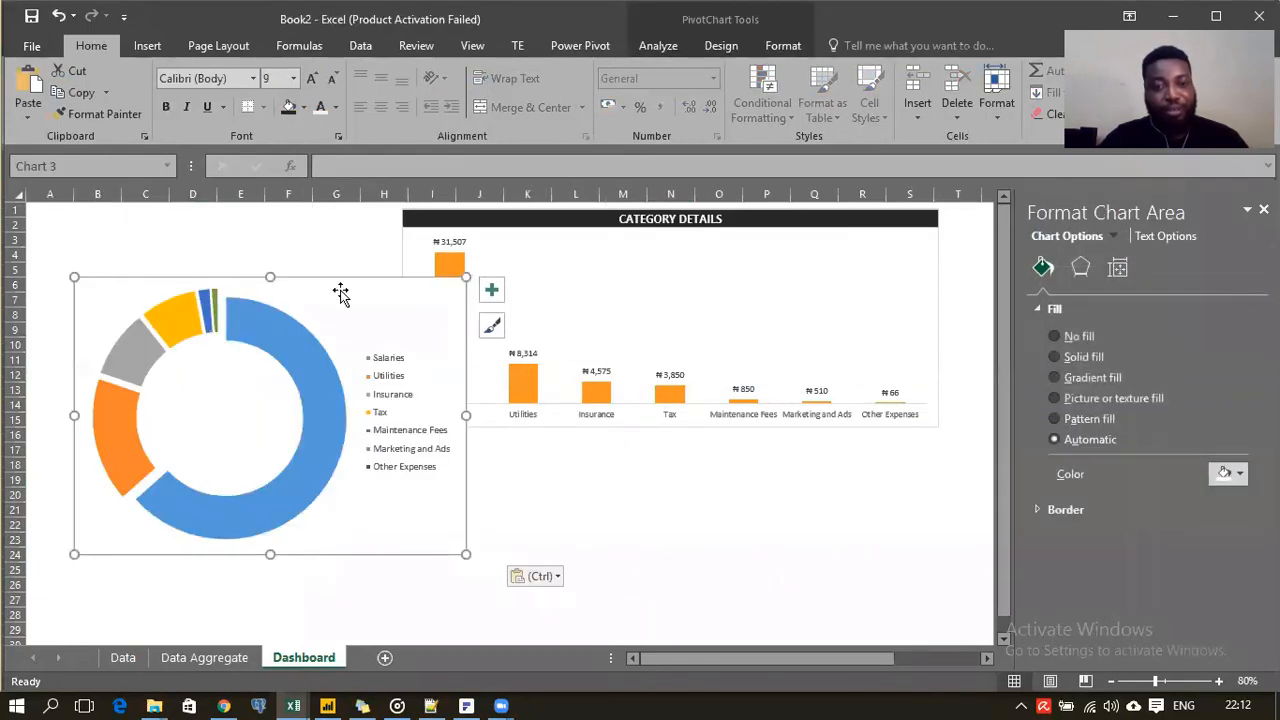
# Step: Place the doughnut chart in the sheet's upper-left corner and narrow it so it ends beside the column chart
pyautogui.moveTo(341, 292); pyautogui.dragTo(295, 248)
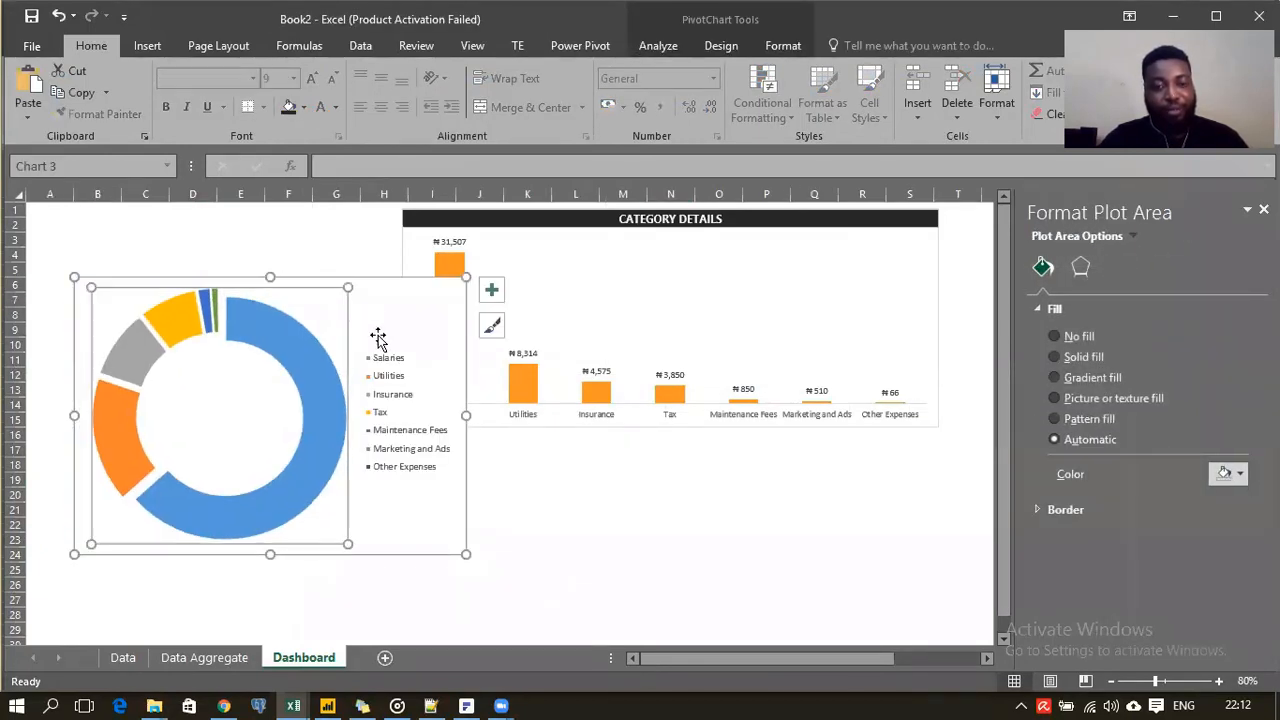
pyautogui.moveTo(388, 284); pyautogui.dragTo(298, 214)
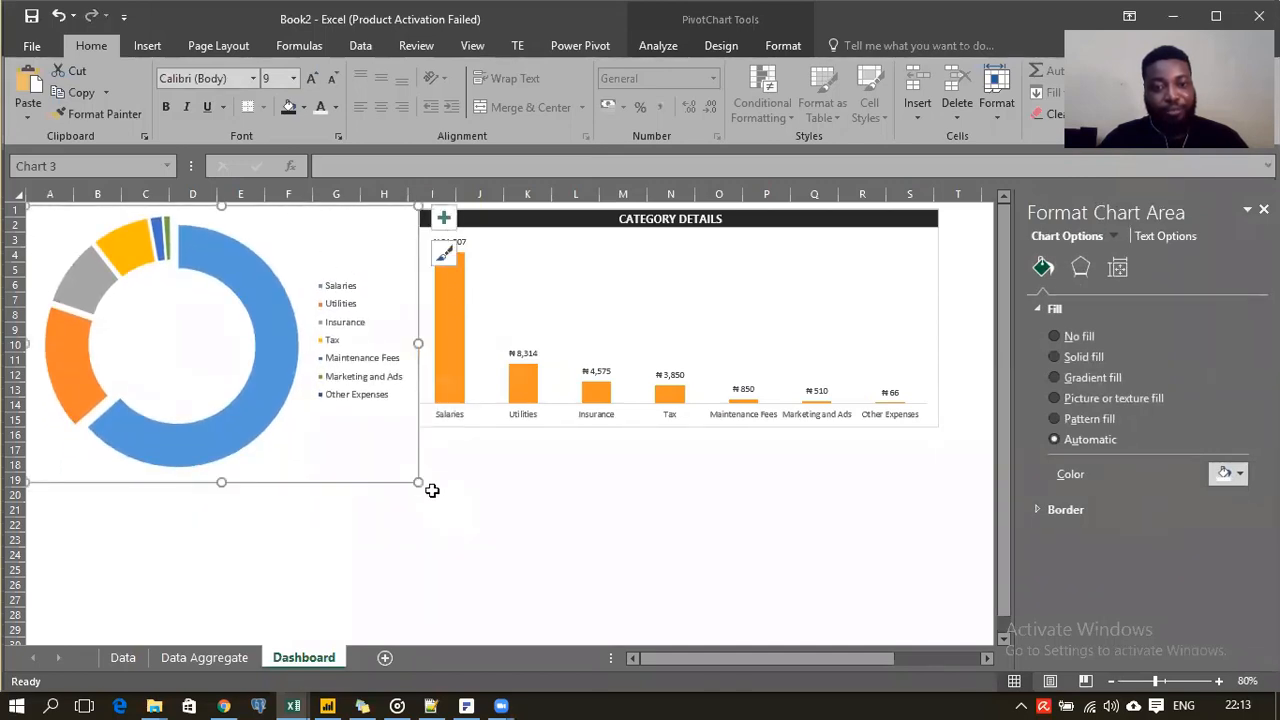
pyautogui.moveTo(418, 483)
pyautogui.mouseDown()
pyautogui.moveTo(391, 449)
pyautogui.moveTo(418, 506)
pyautogui.moveTo(400, 481)
pyautogui.mouseUp()
pyautogui.click(375, 445)
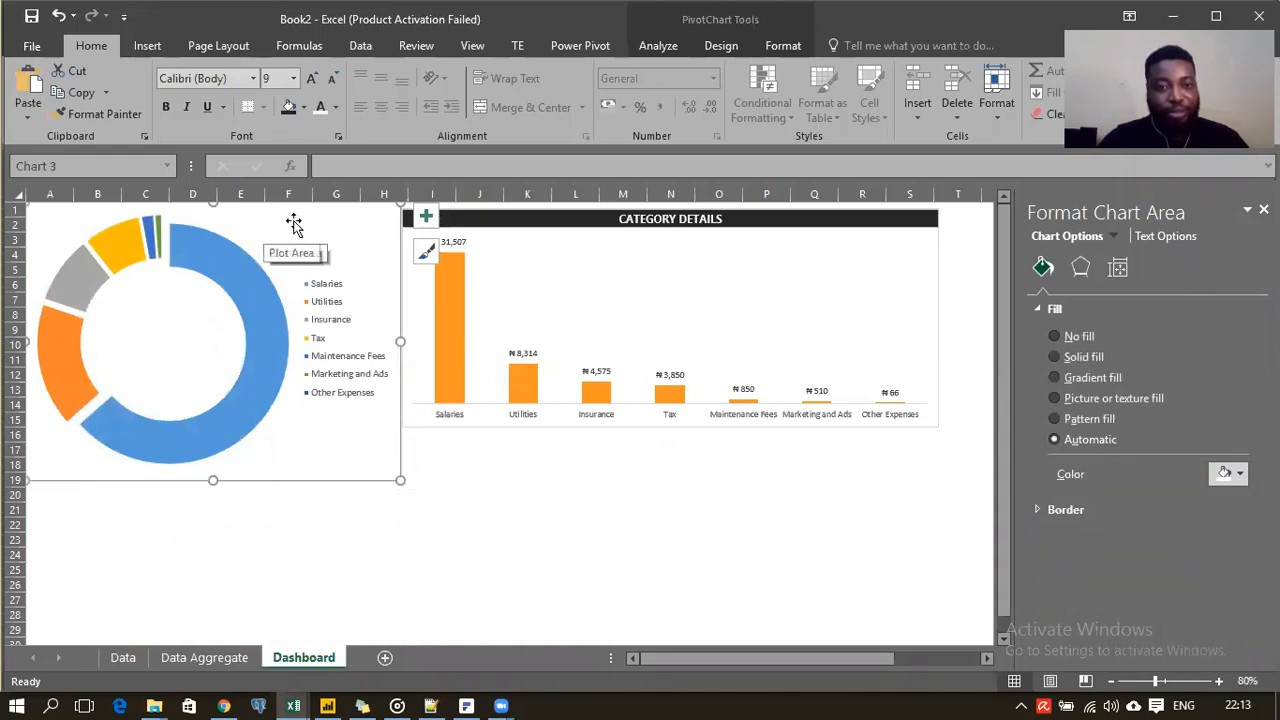
# Step: Group the CATEGORY DETAILS title box with the column chart
pyautogui.click(704, 496)
pyautogui.click(781, 214)
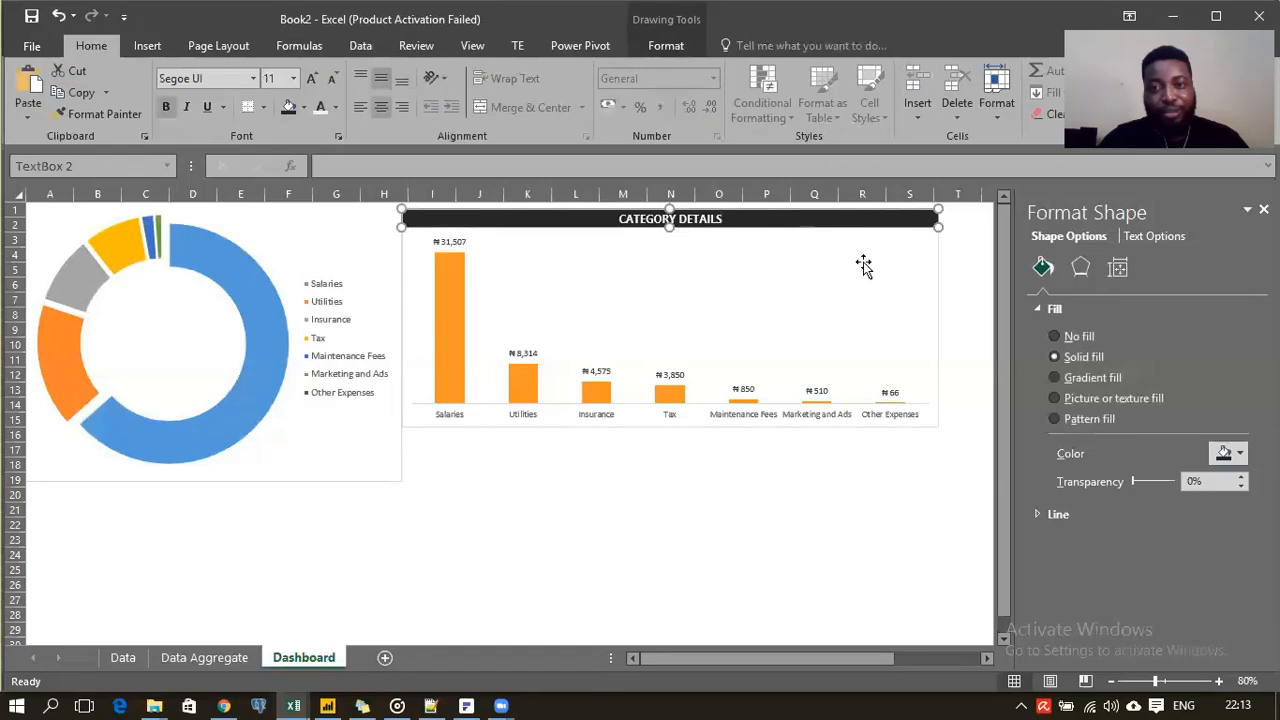
pyautogui.click(937, 288)
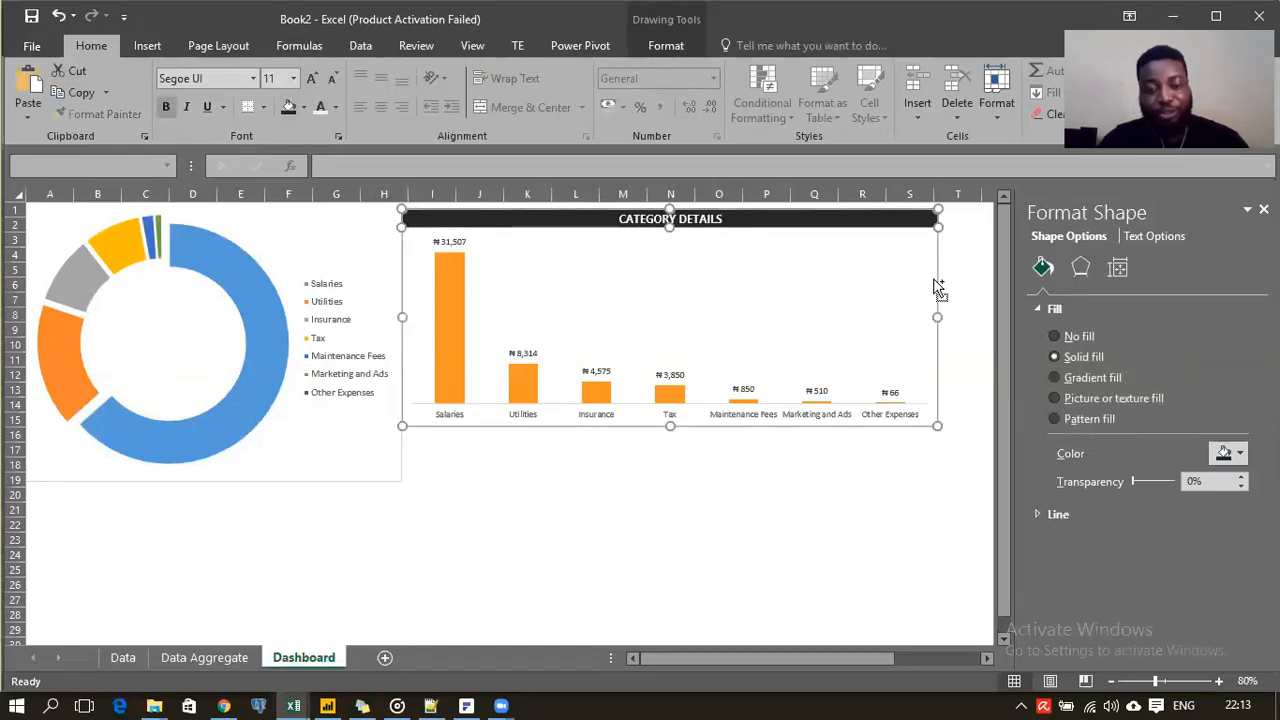
pyautogui.press('F5')
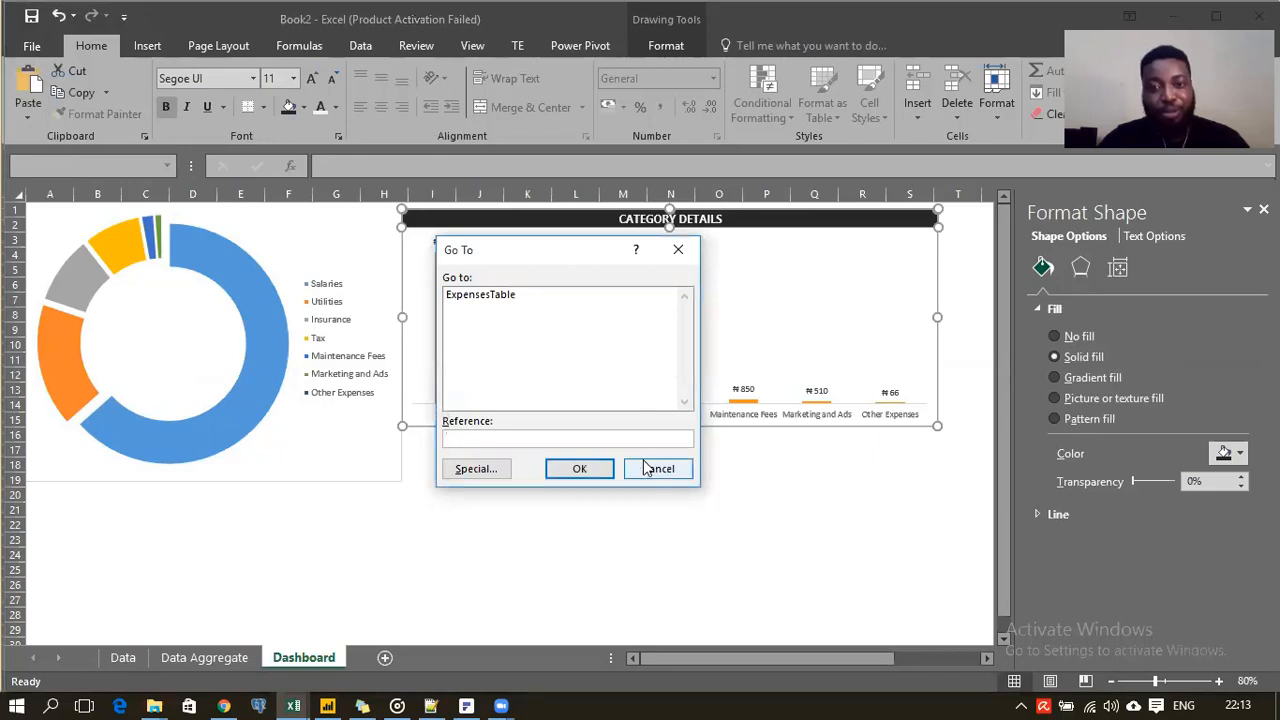
pyautogui.click(645, 470)
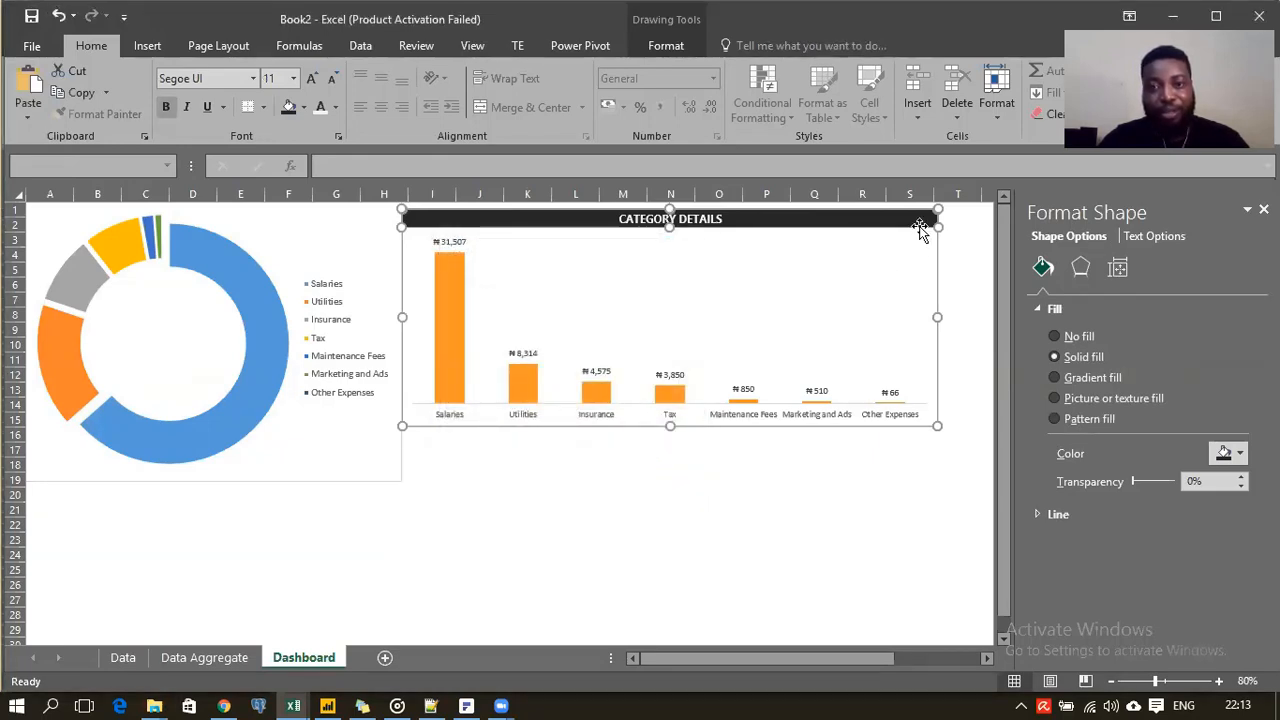
pyautogui.rightClick(920, 229)
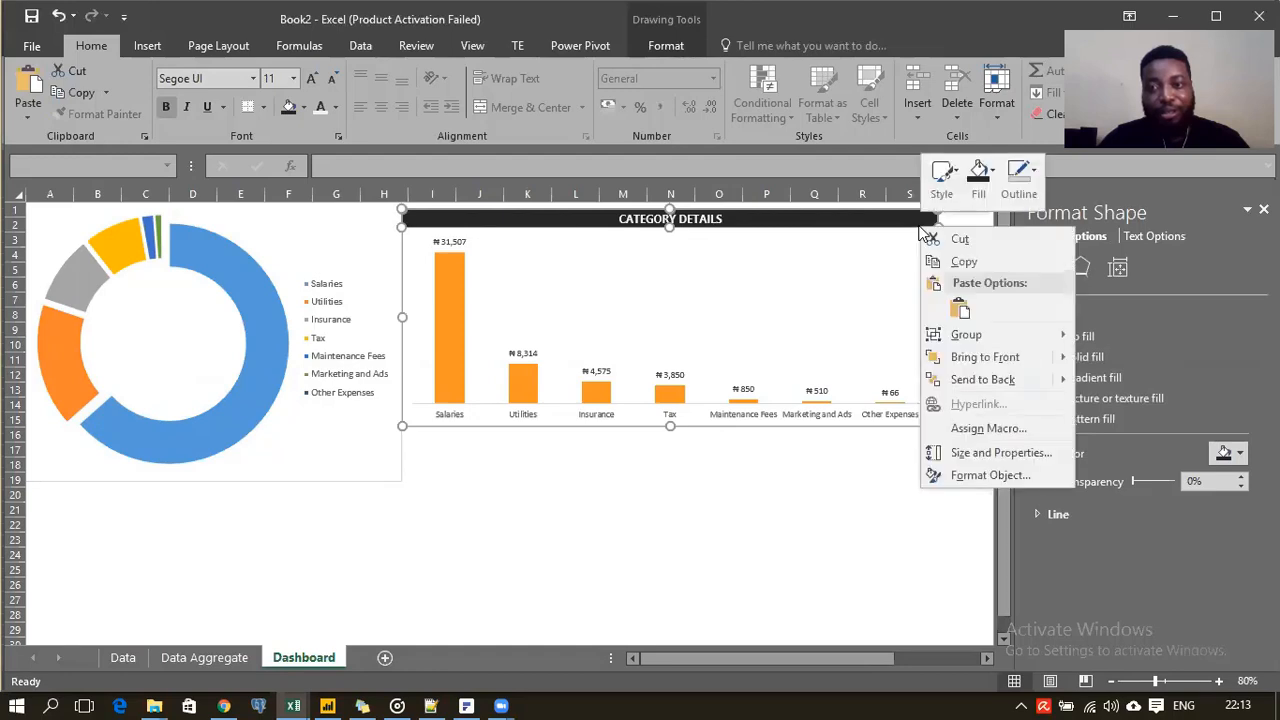
pyautogui.moveTo(972, 336)
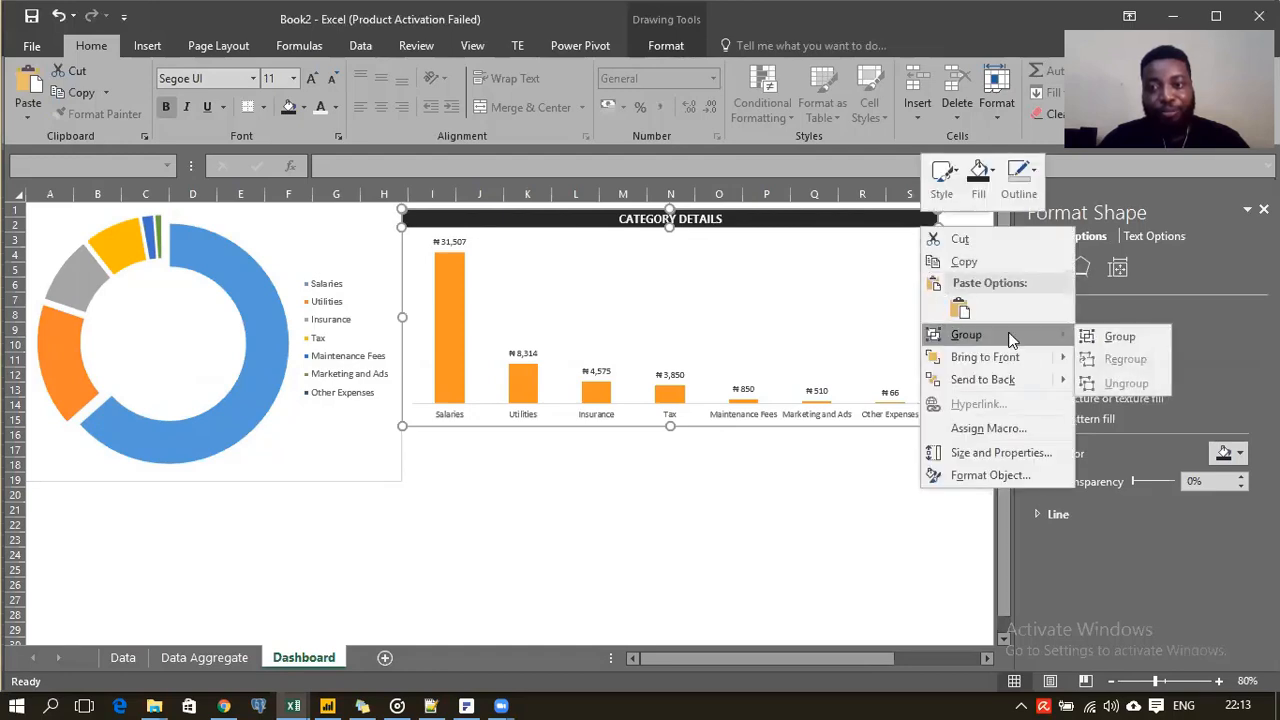
pyautogui.click(1121, 341)
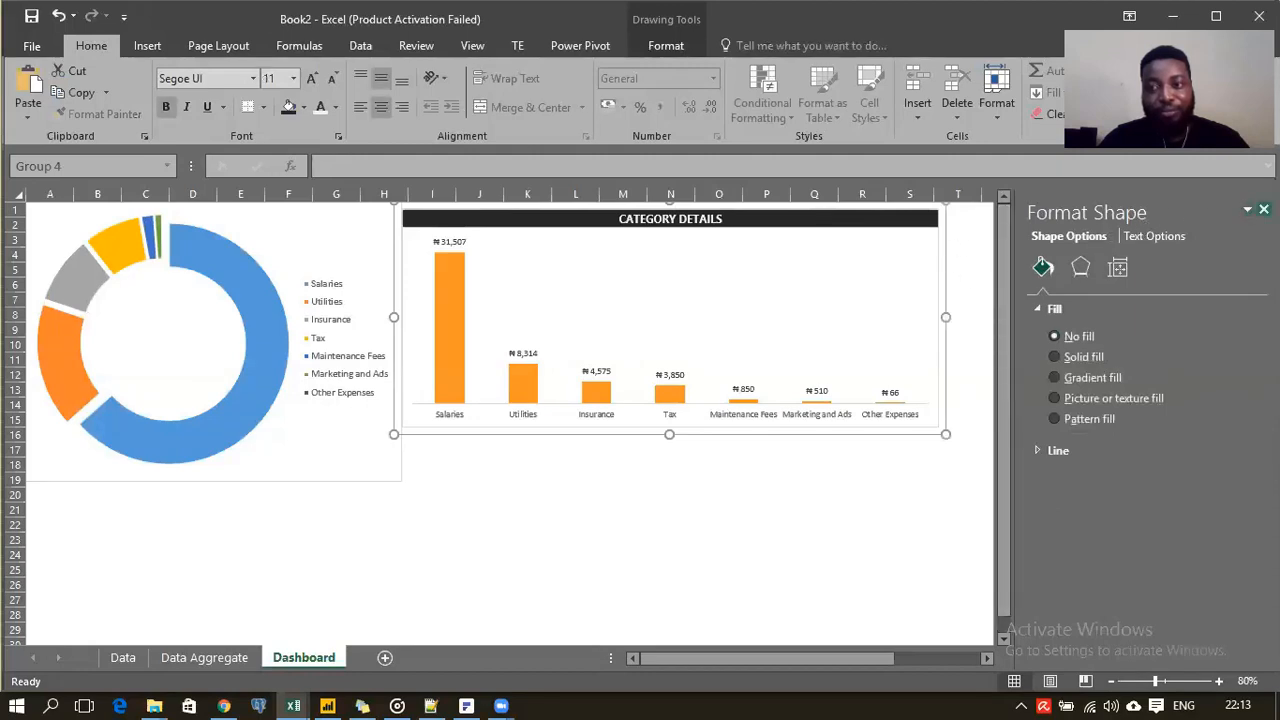
pyautogui.click(897, 540)
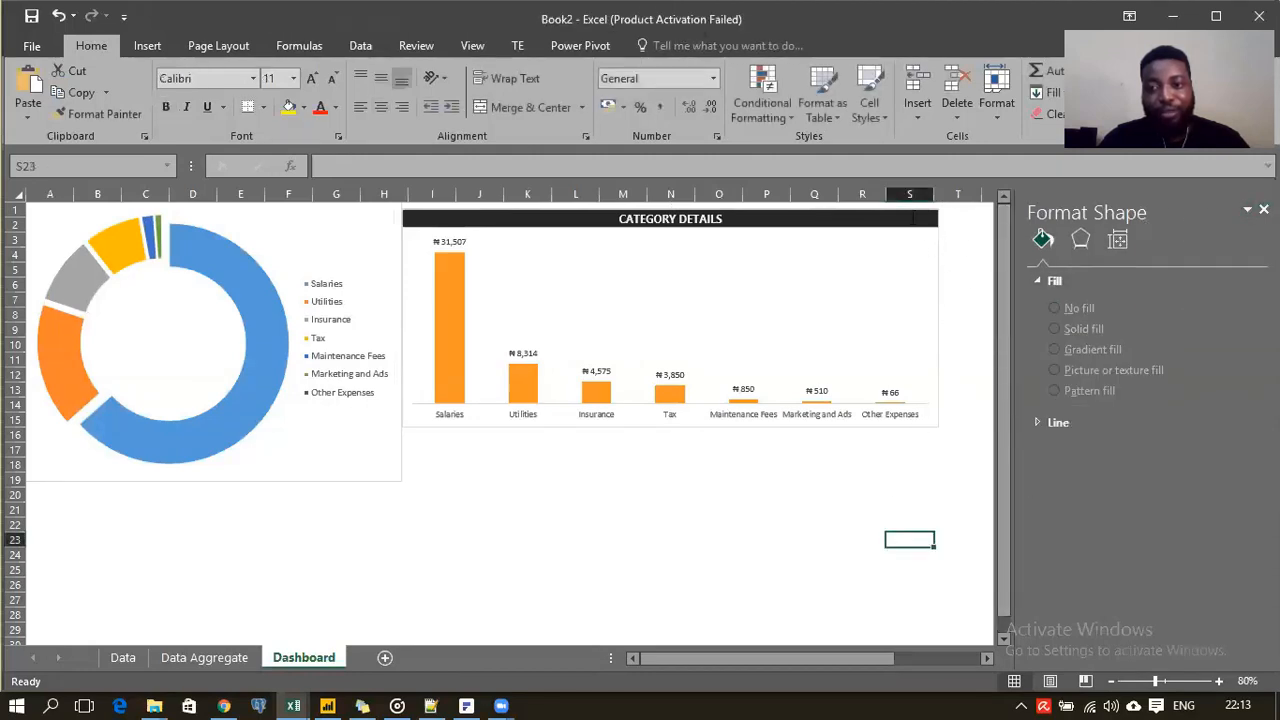
# Step: Shift the grouped CATEGORY DETAILS chart away from the doughnut chart and slightly up, then ungroup it
pyautogui.click(912, 219)
pyautogui.moveTo(940, 244)
pyautogui.mouseDown()
pyautogui.moveTo(969, 251)
pyautogui.moveTo(971, 234)
pyautogui.mouseUp()
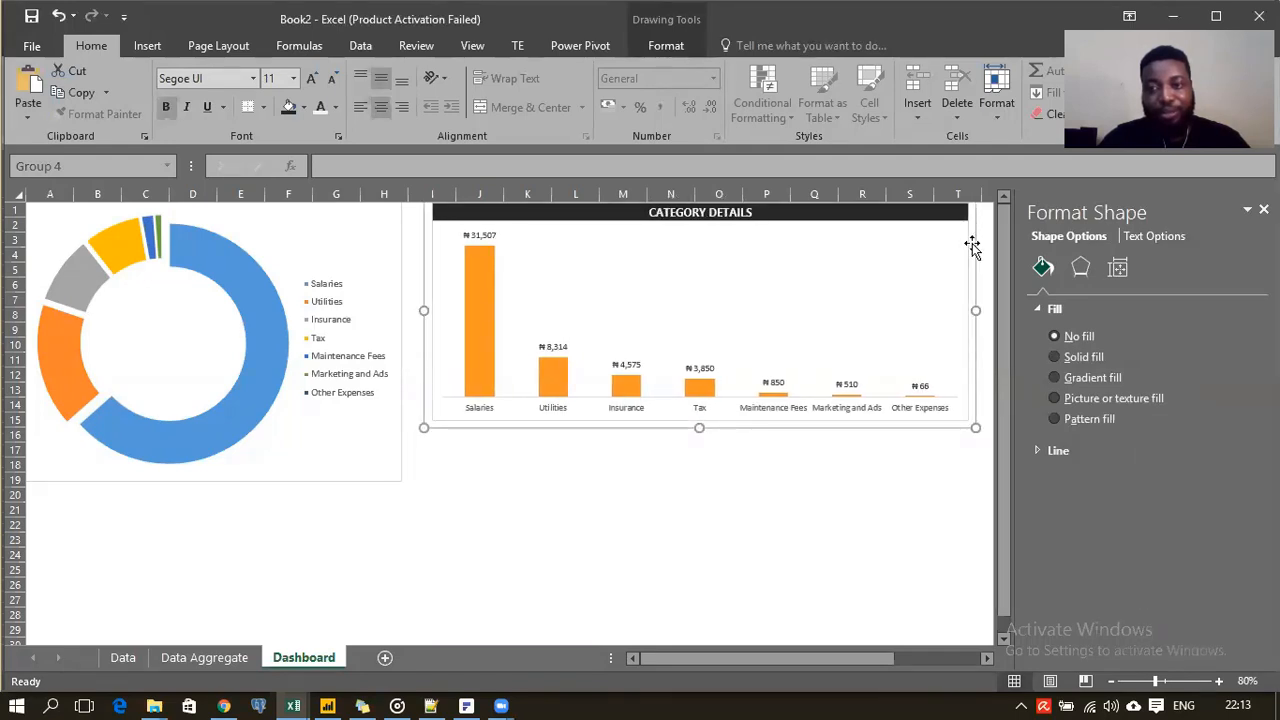
pyautogui.rightClick(972, 241)
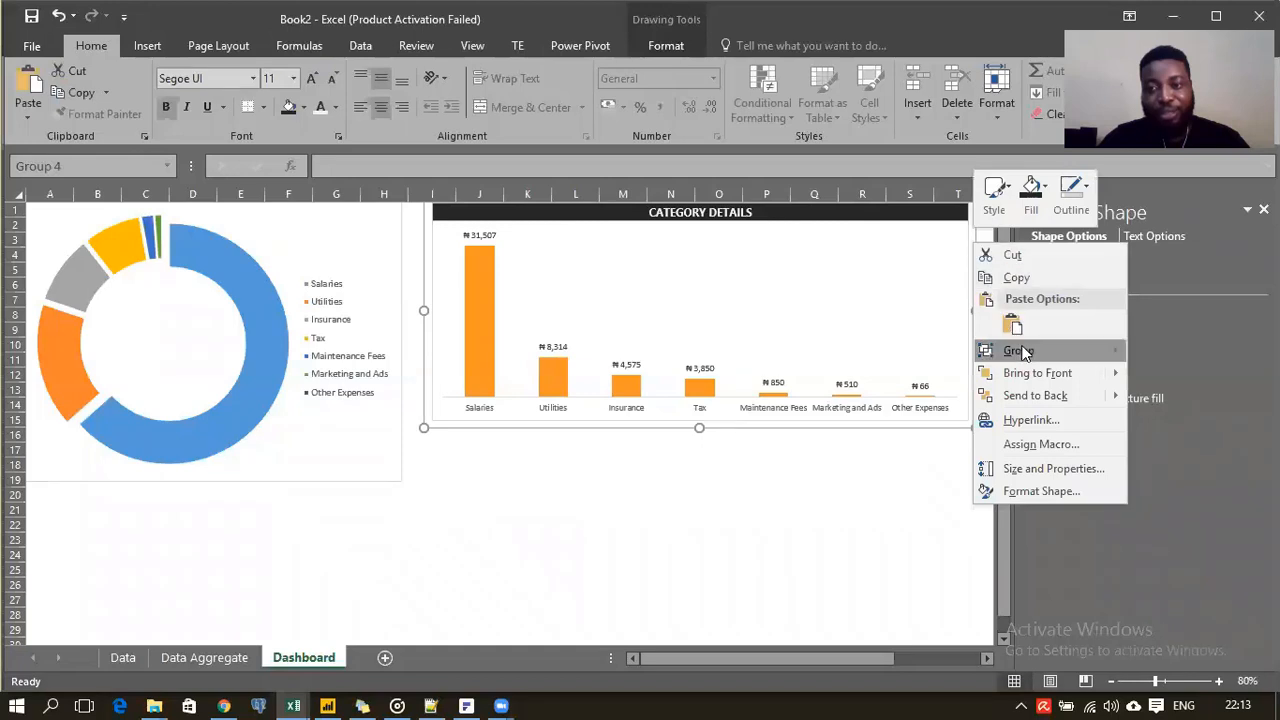
pyautogui.moveTo(1085, 355)
pyautogui.click(1168, 400)
pyautogui.click(895, 450)
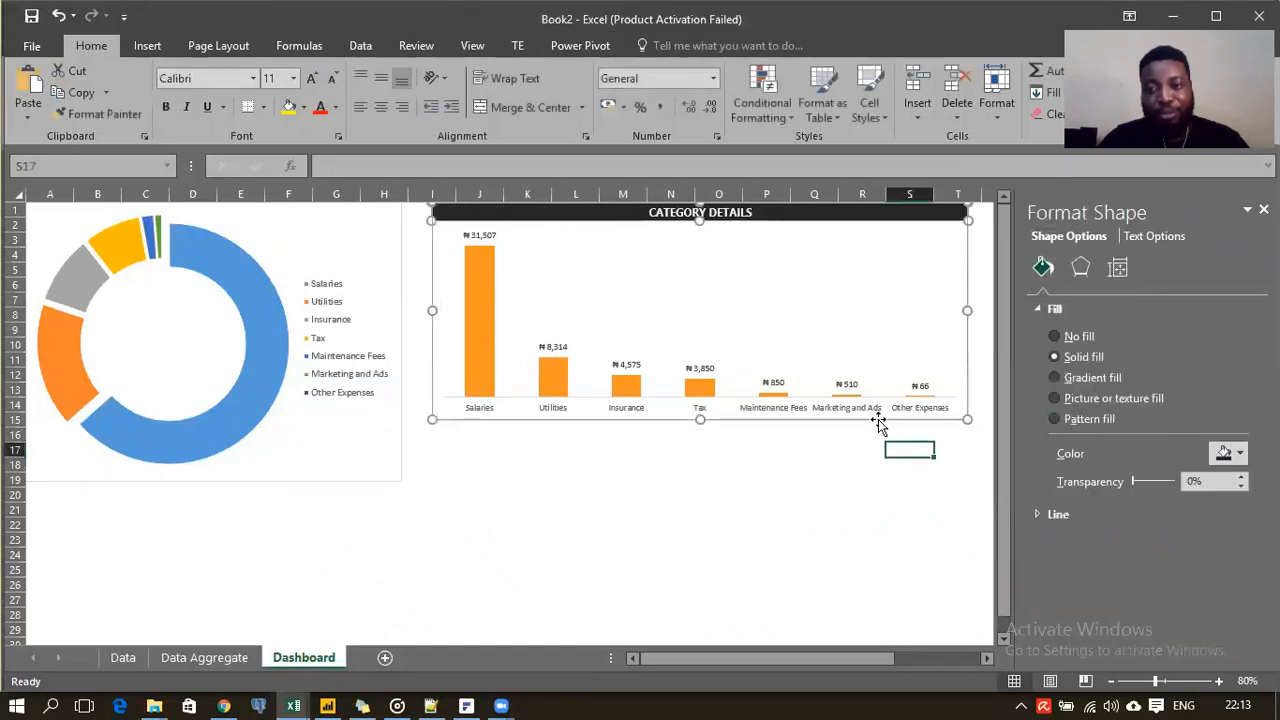
# Step: Extend the column chart's lower edge to row 17 and resize the doughnut chart to a similar height, widening it towards the column chart
pyautogui.click(960, 246)
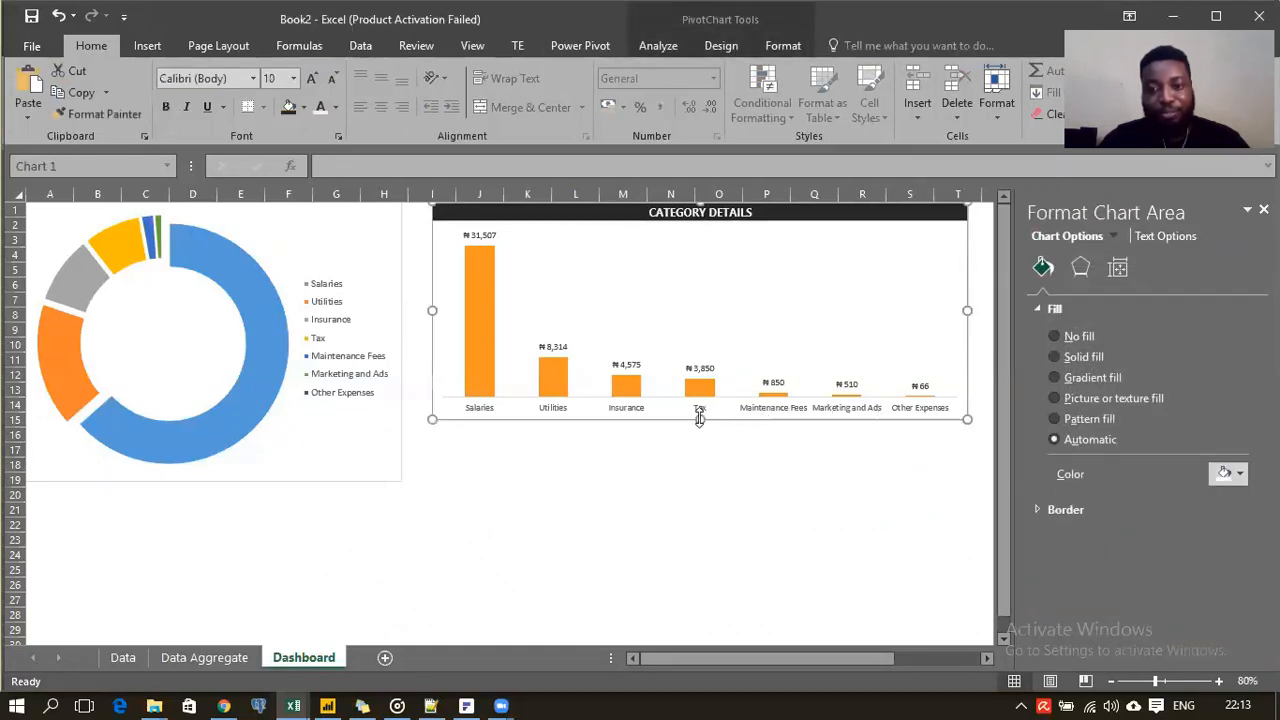
pyautogui.moveTo(699, 418); pyautogui.dragTo(699, 452)
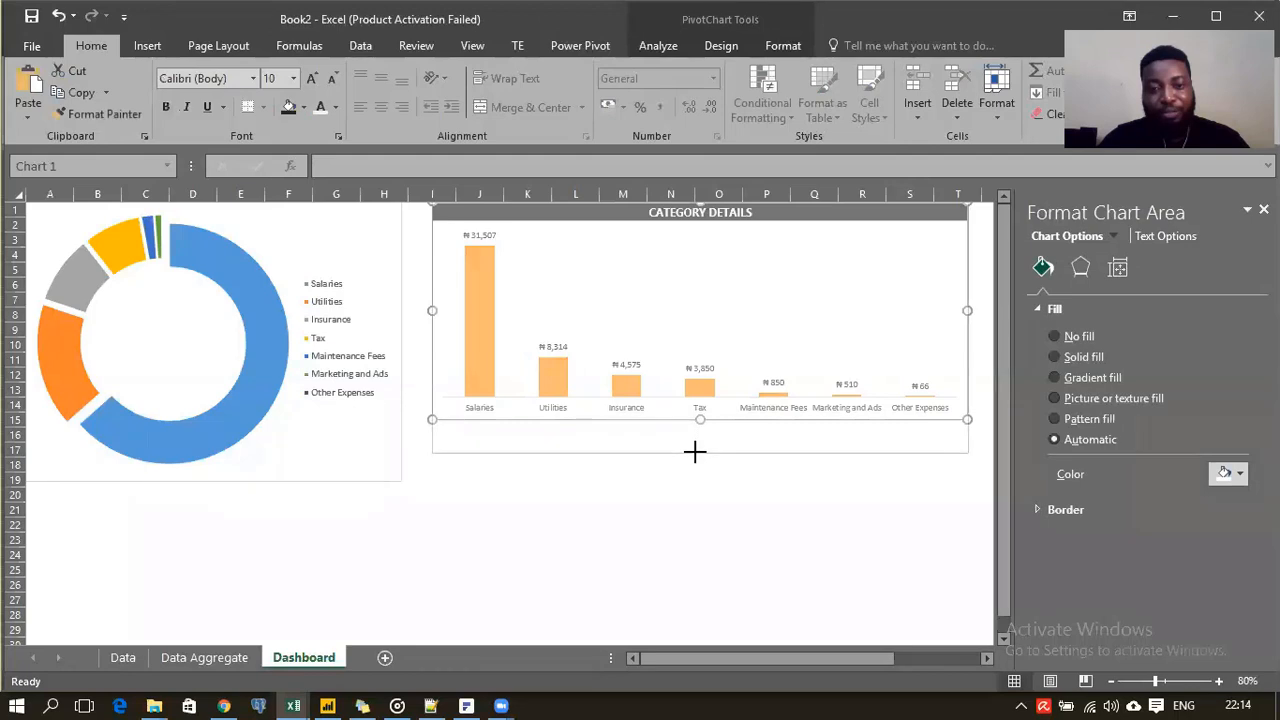
pyautogui.click(378, 450)
pyautogui.moveTo(400, 480); pyautogui.dragTo(424, 457)
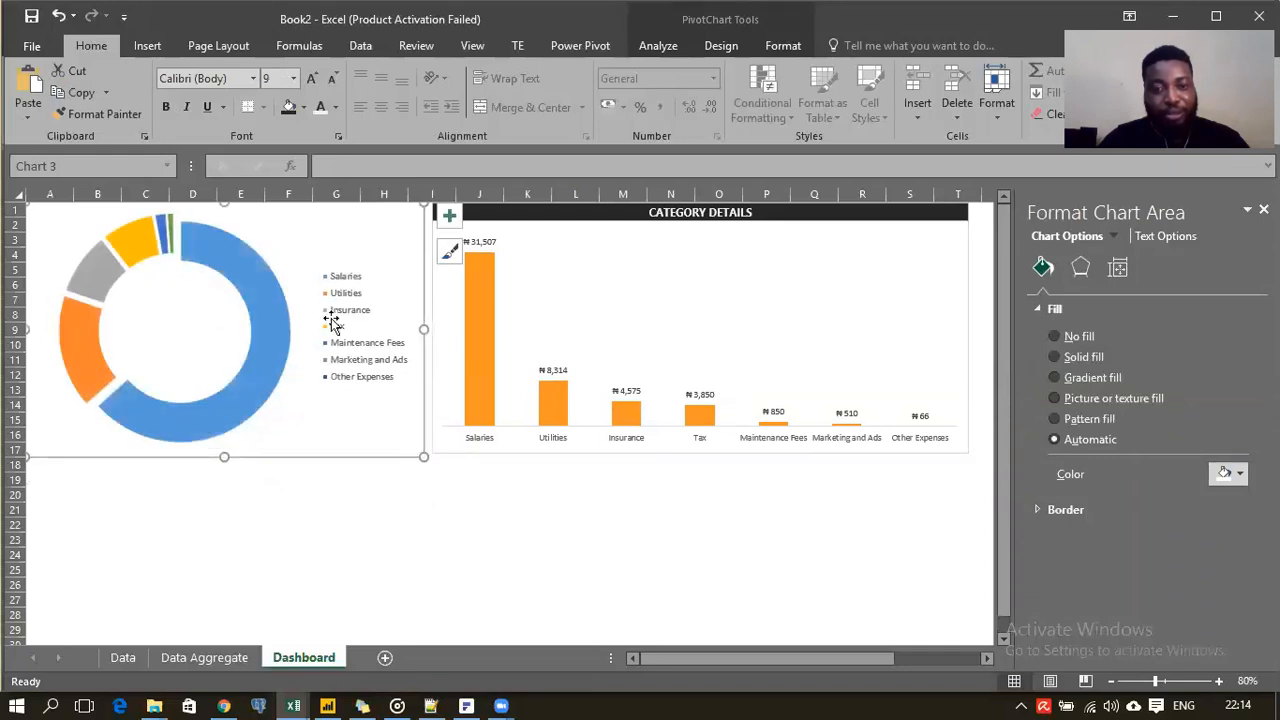
# Step: Shrink the doughnut chart's plot area from its upper-right corner to leave space above the ring
pyautogui.click(247, 238)
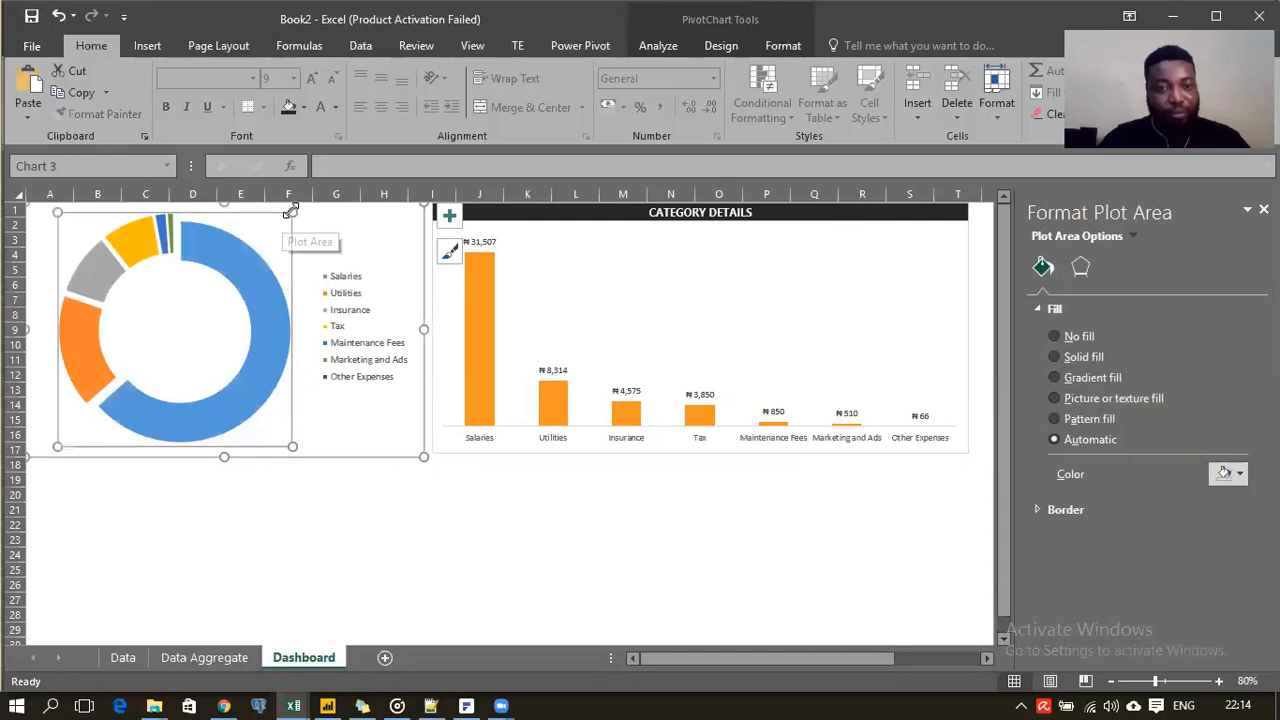
pyautogui.moveTo(292, 212); pyautogui.dragTo(277, 276)
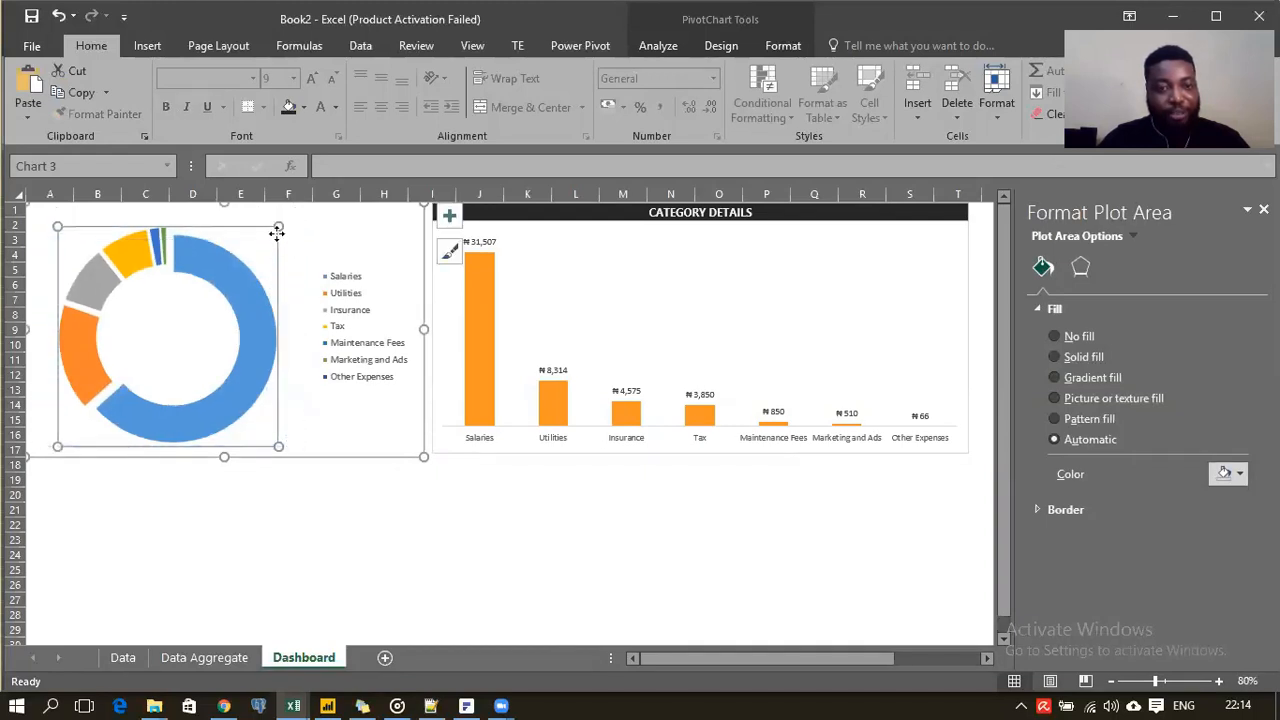
pyautogui.moveTo(279, 227); pyautogui.dragTo(272, 232)
pyautogui.click(383, 537)
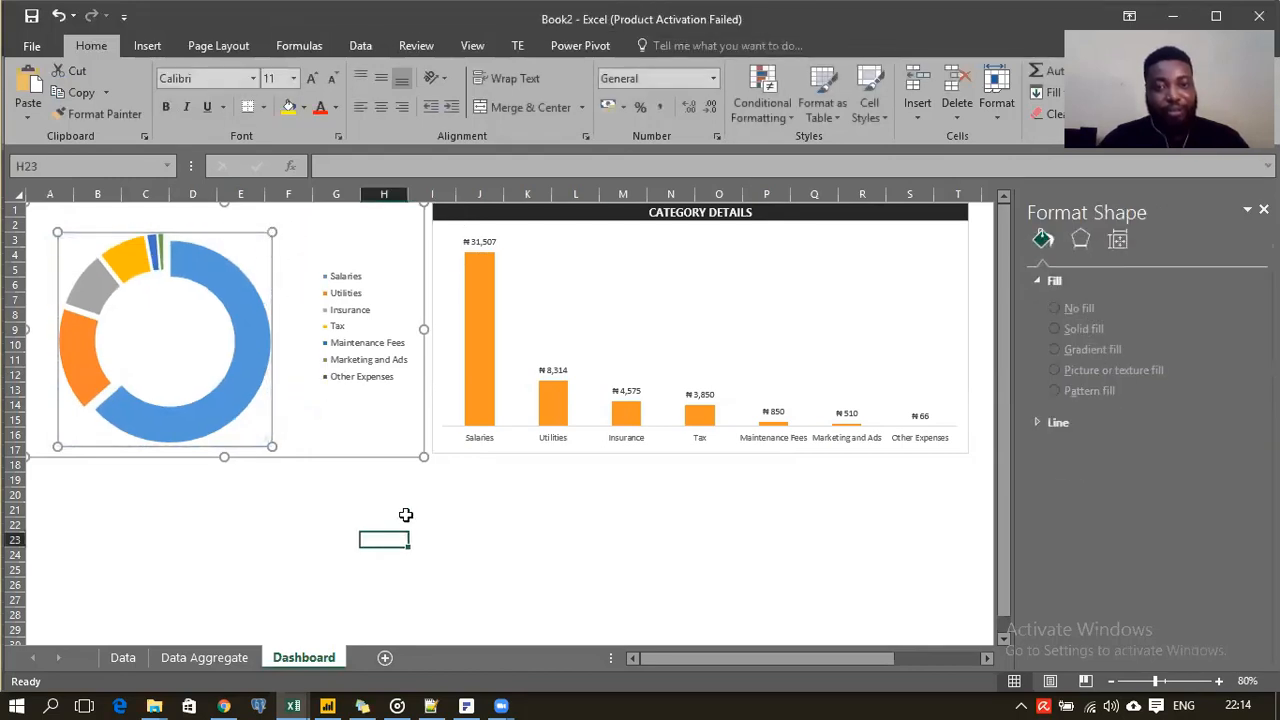
pyautogui.click(556, 521)
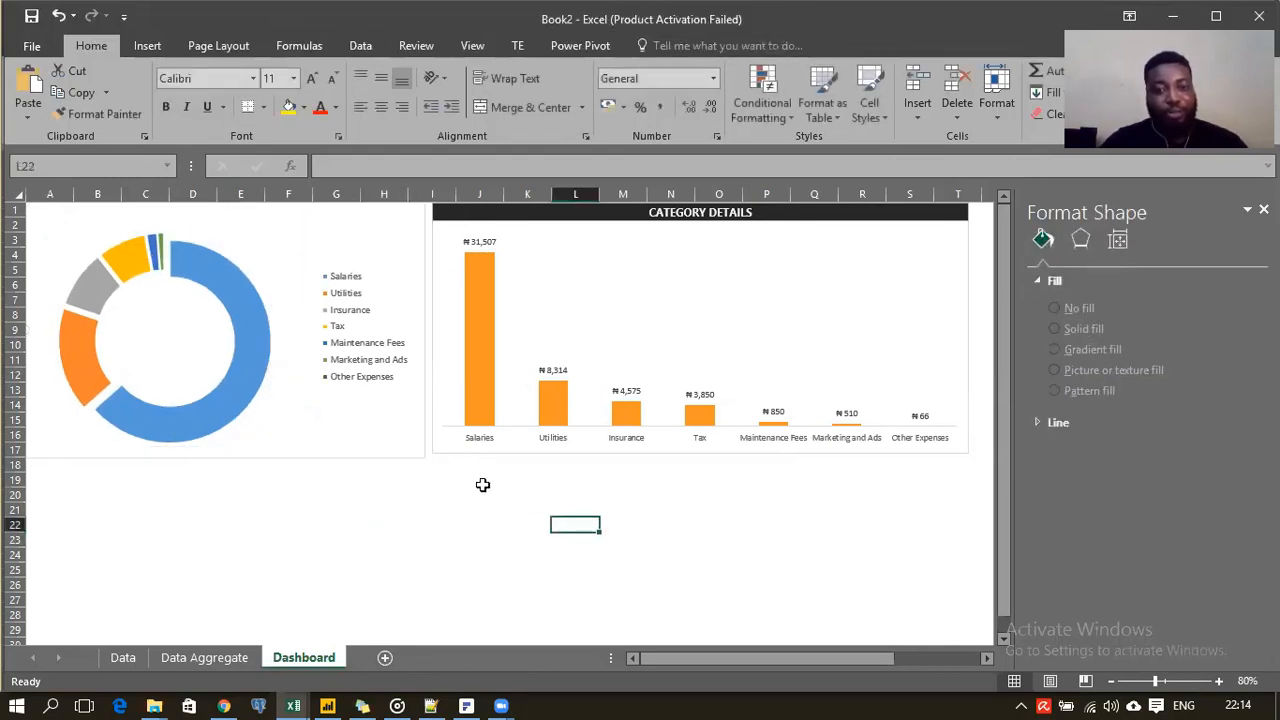
# Step: Adjust the column chart's lower edge to line up with the bottom of the doughnut chart
pyautogui.click(466, 450)
pyautogui.moveTo(698, 455); pyautogui.dragTo(698, 460)
pyautogui.click(556, 497)
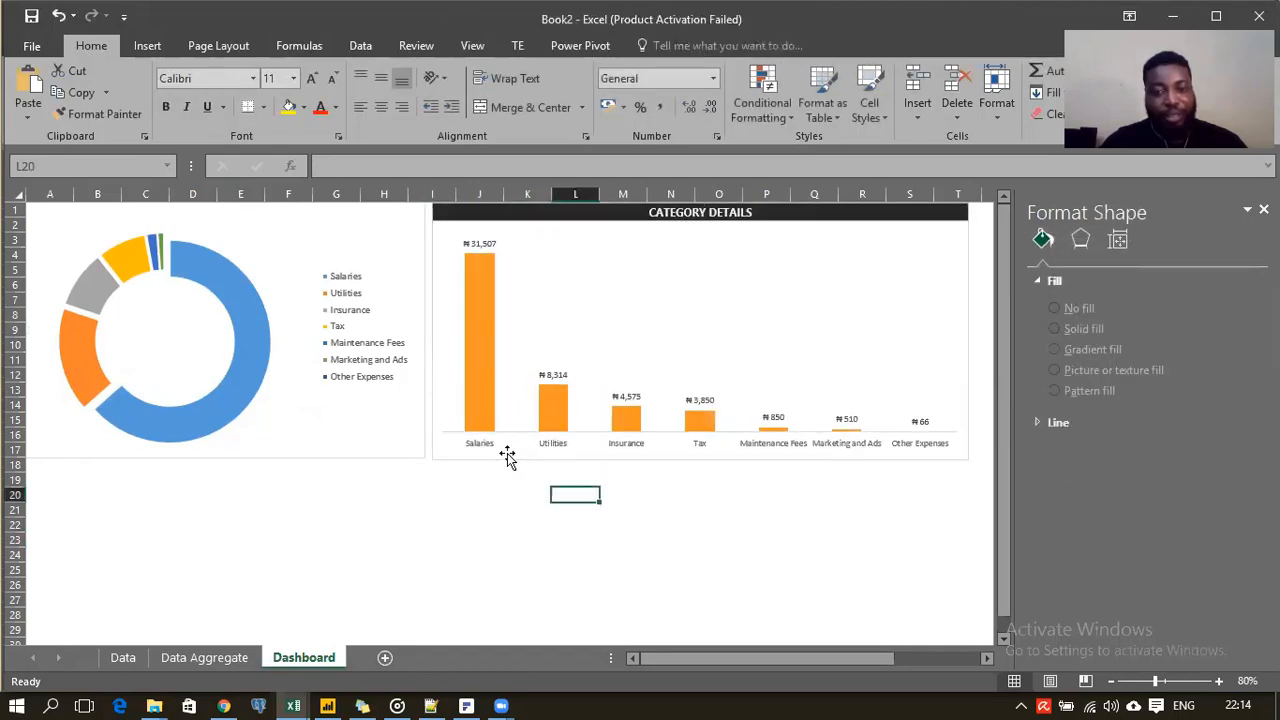
pyautogui.click(436, 453)
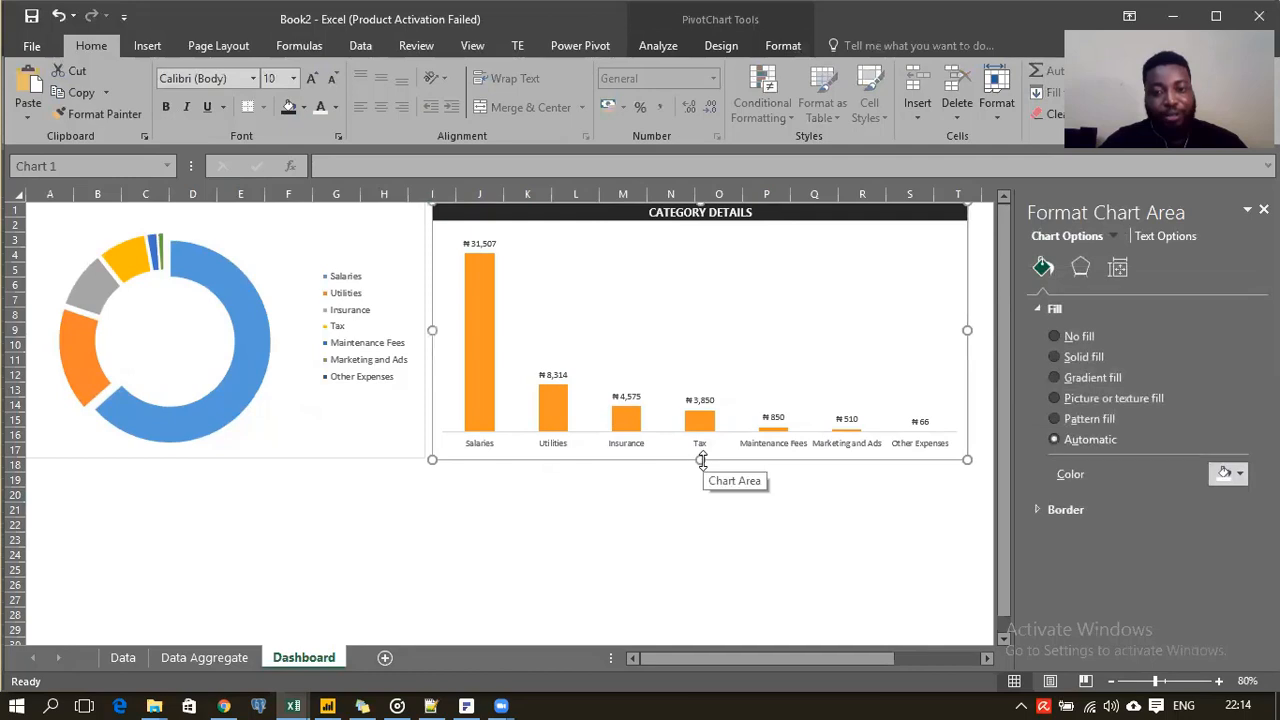
pyautogui.moveTo(701, 459); pyautogui.dragTo(700, 456)
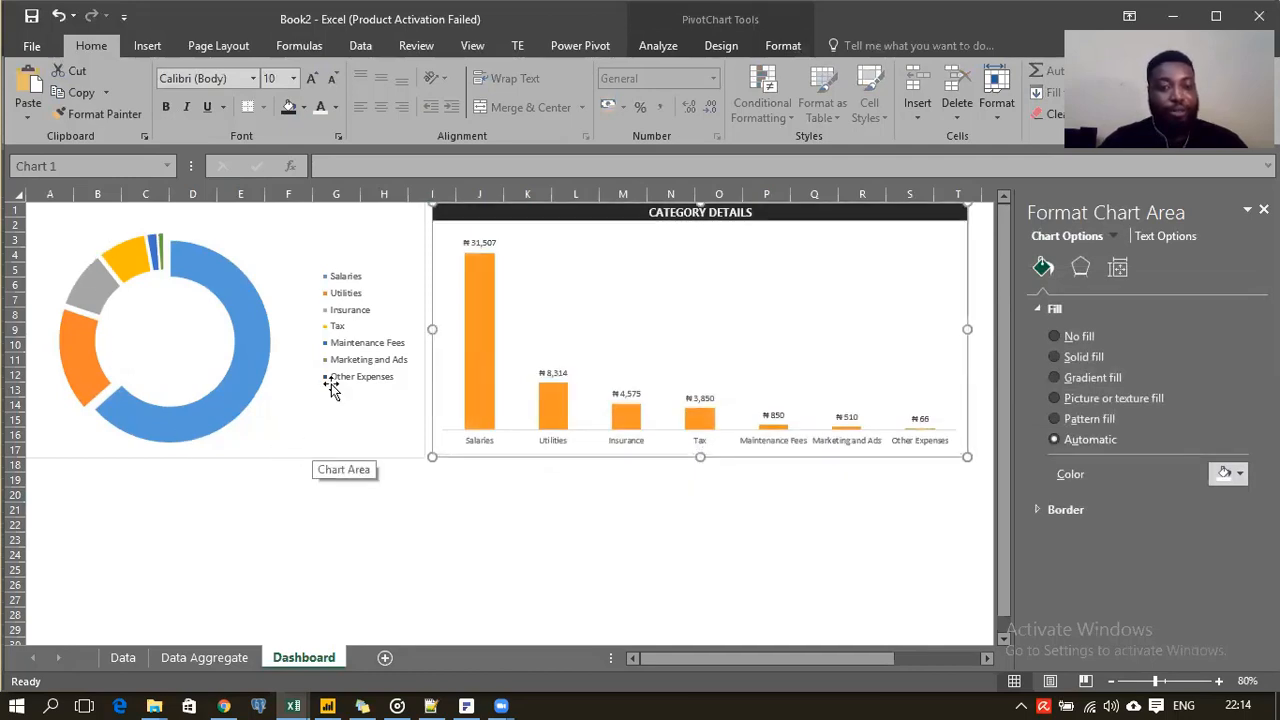
# Step: Give the doughnut chart's Tax slice a dark grey solid fill
pyautogui.click(129, 259)
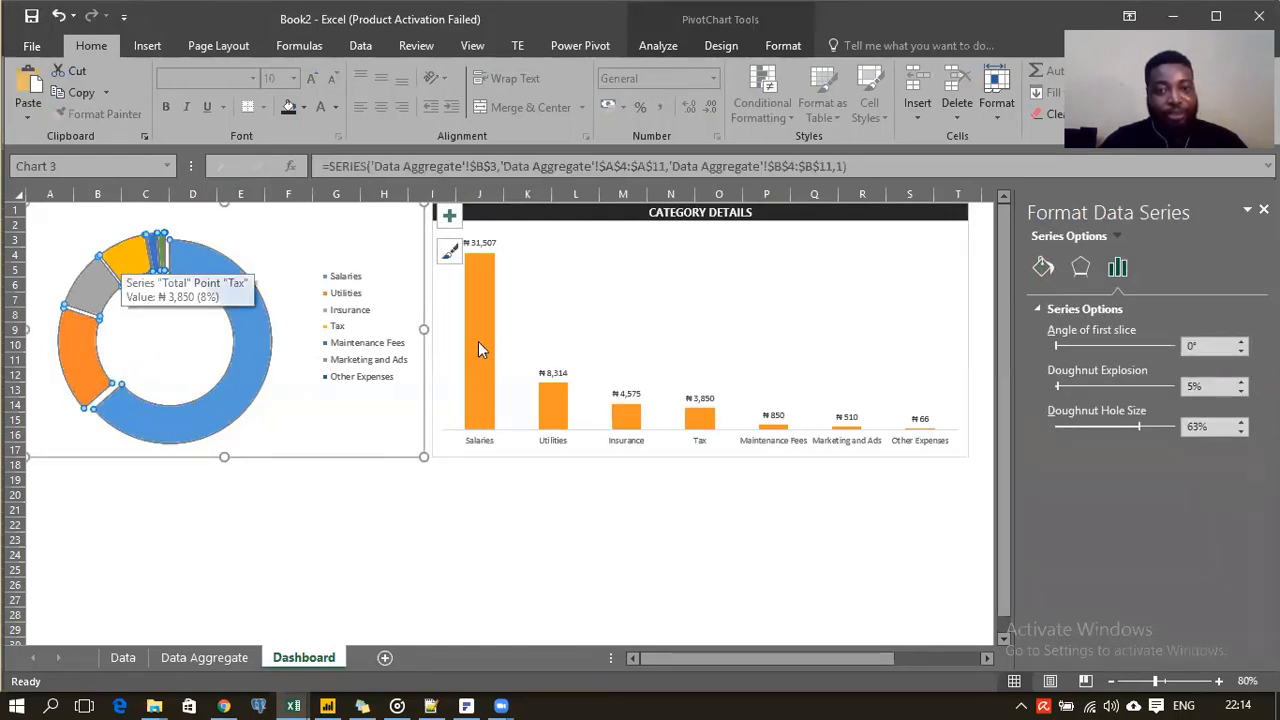
pyautogui.moveTo(479, 342)
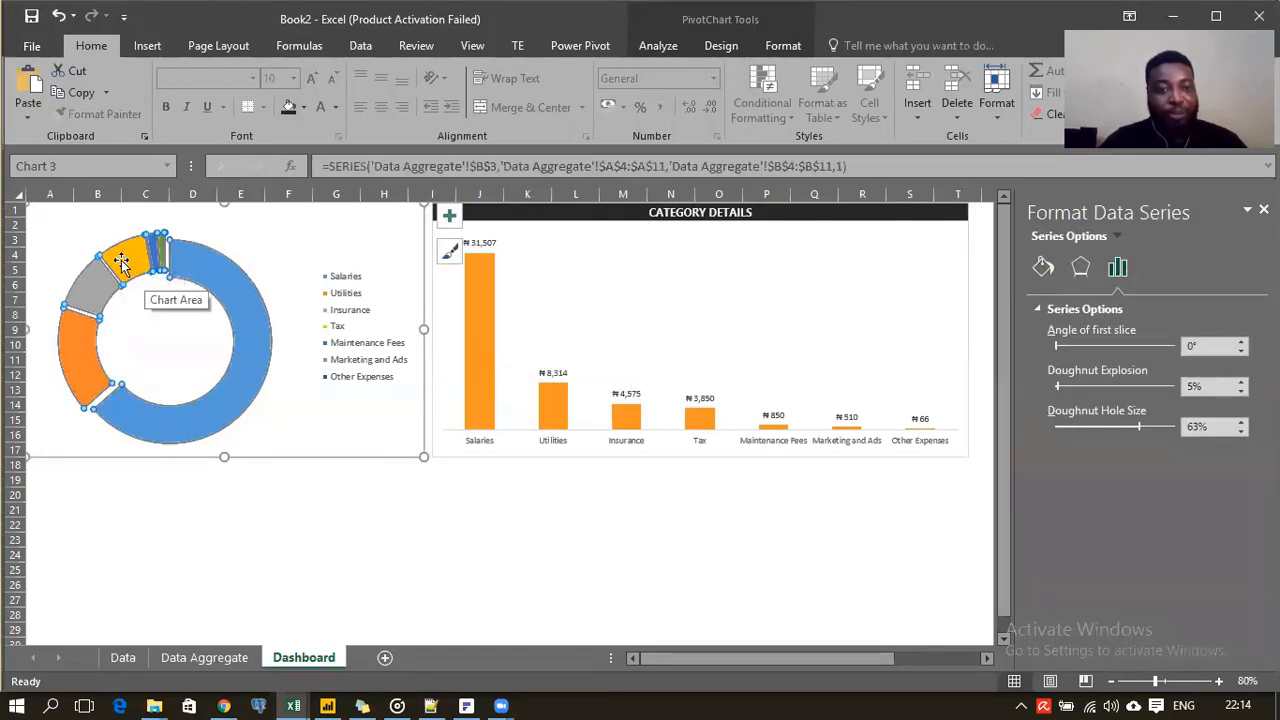
pyautogui.moveTo(120, 261)
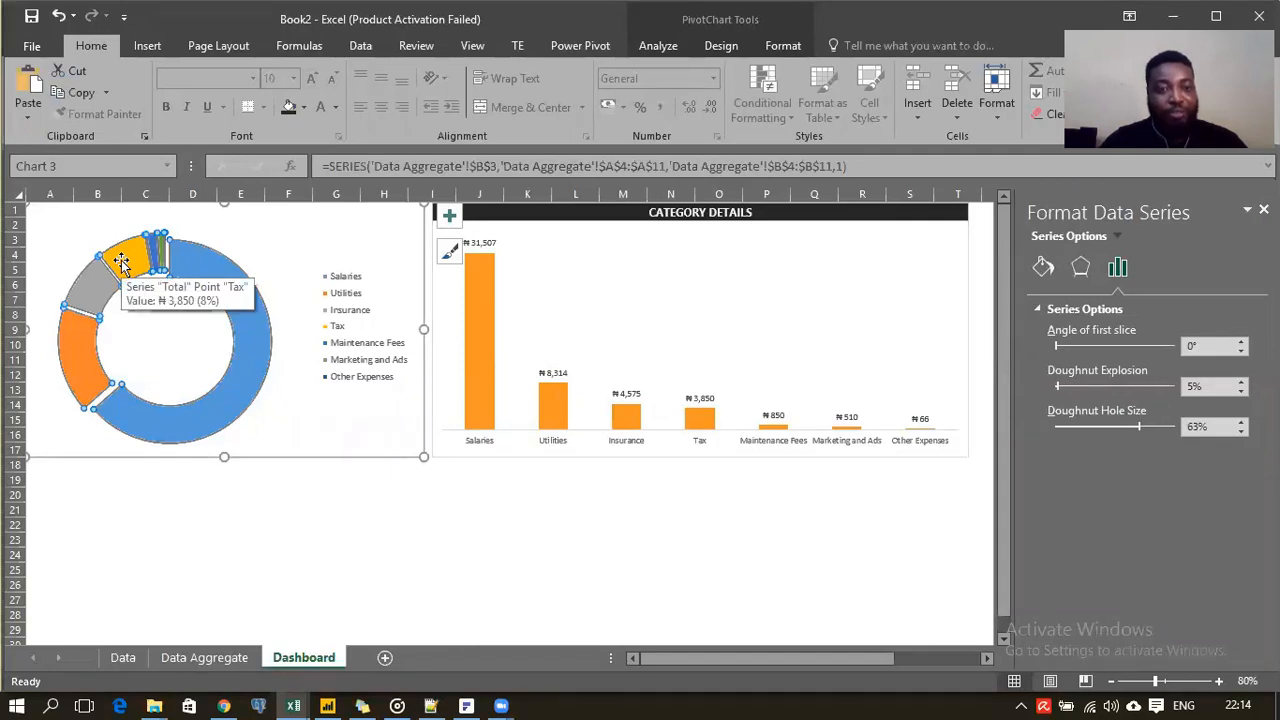
pyautogui.click(120, 261)
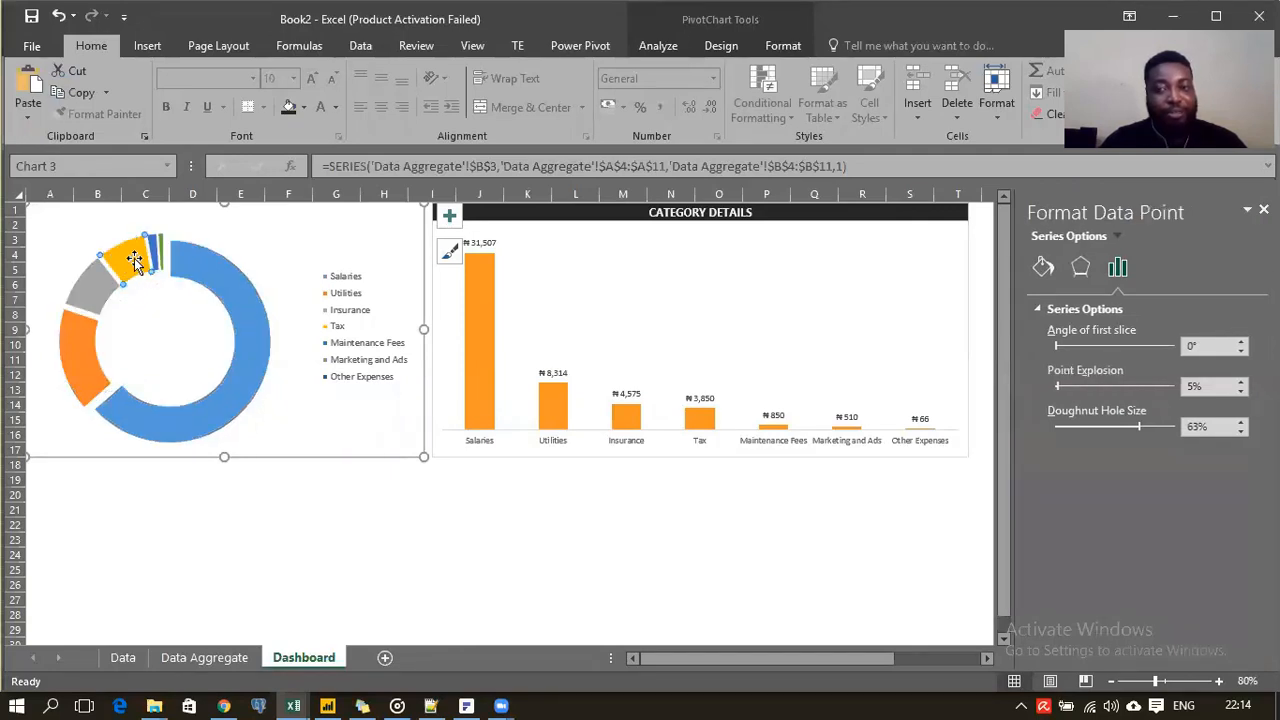
pyautogui.click(1043, 270)
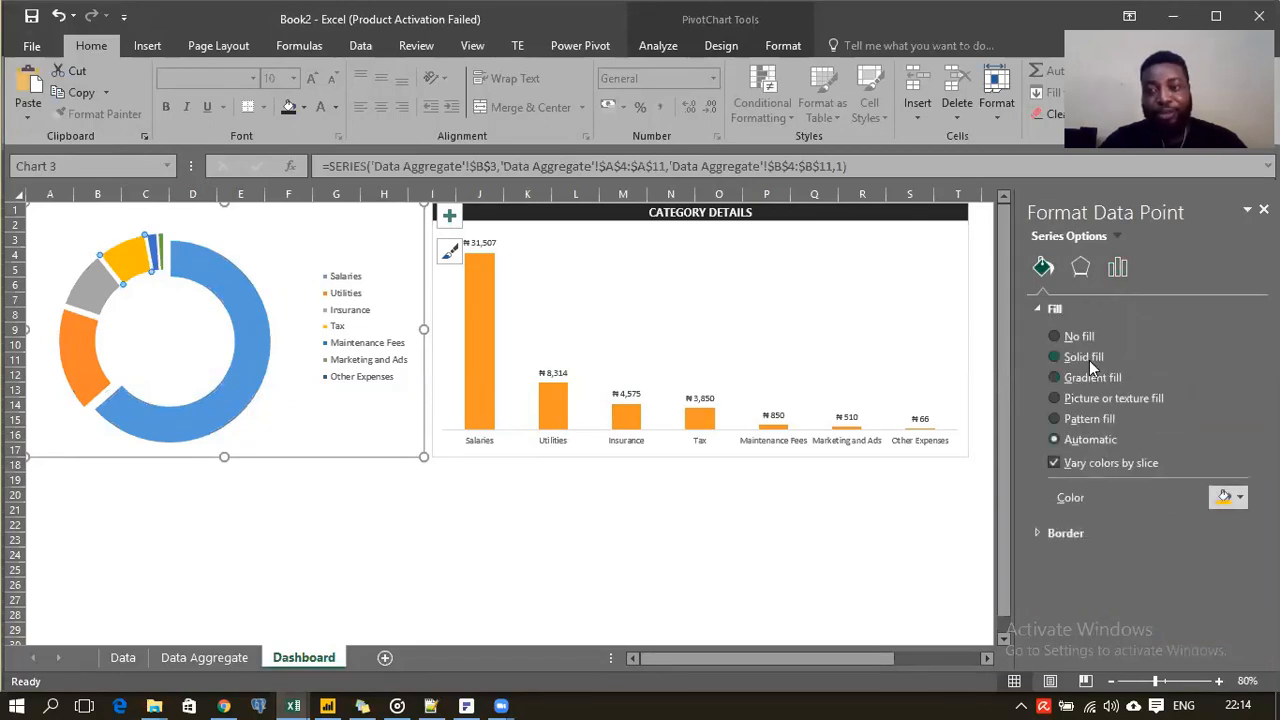
pyautogui.click(1086, 357)
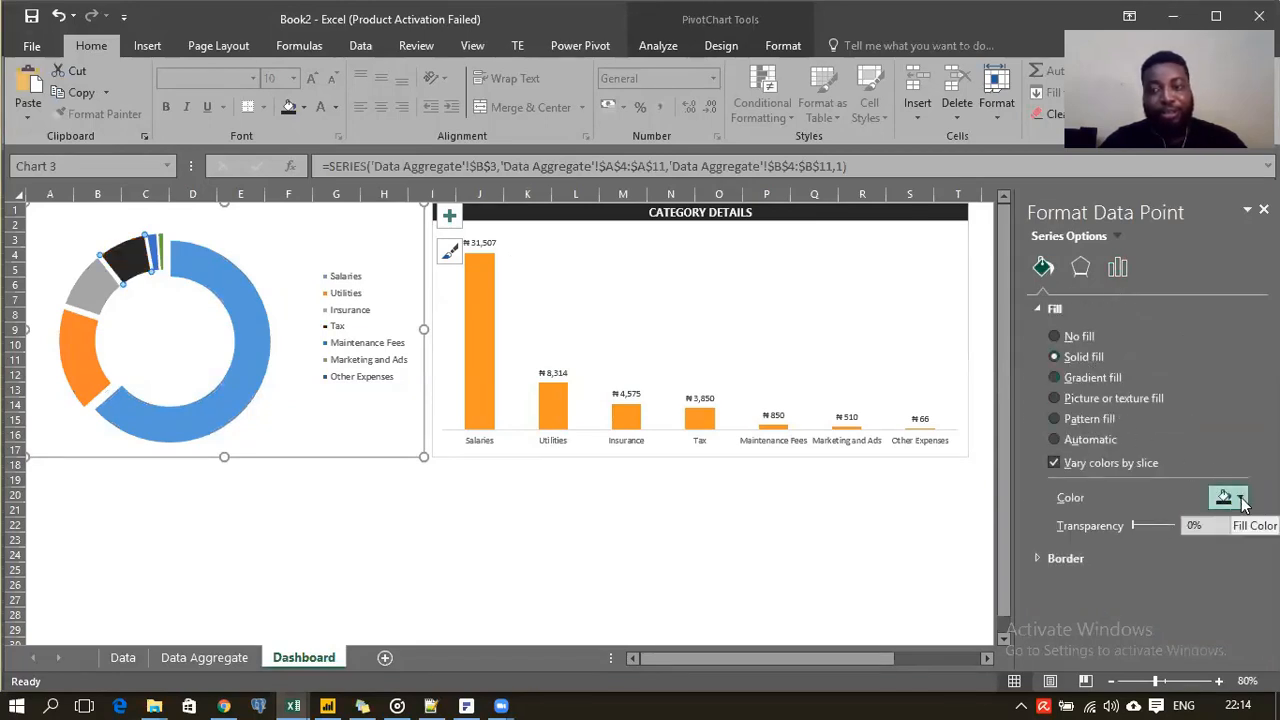
pyautogui.click(1241, 502)
pyautogui.click(1141, 363)
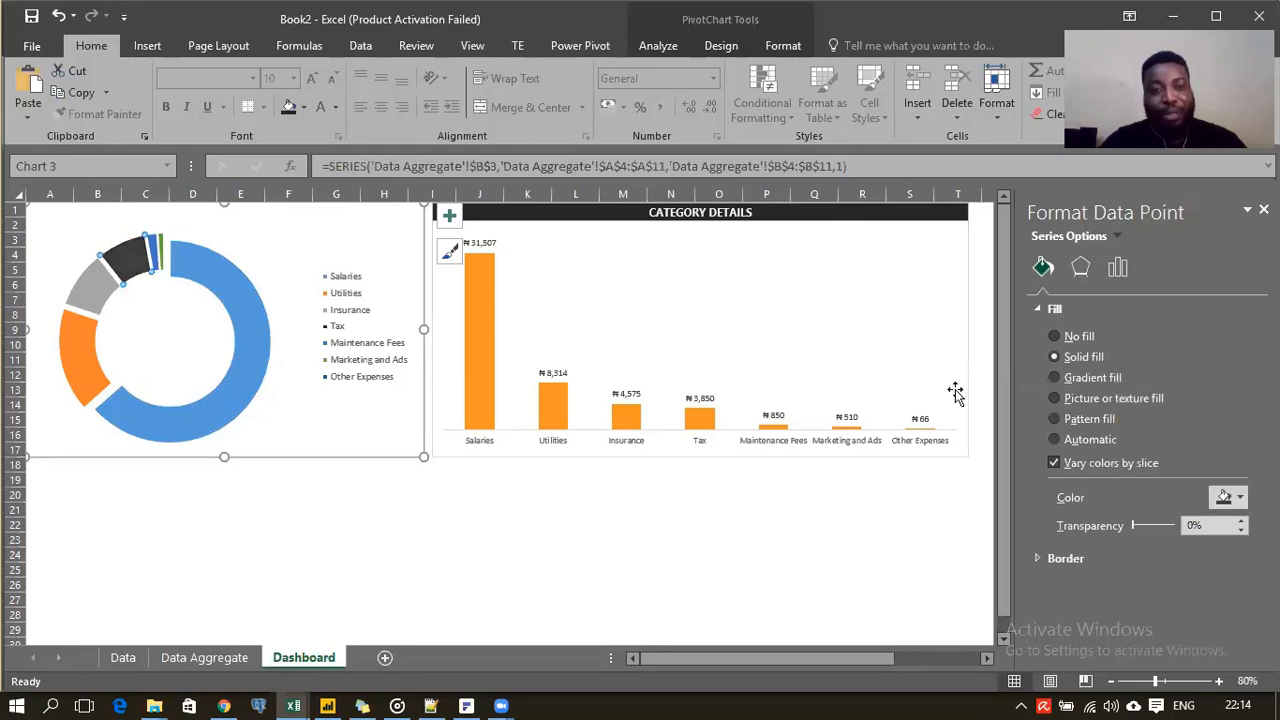
pyautogui.click(359, 511)
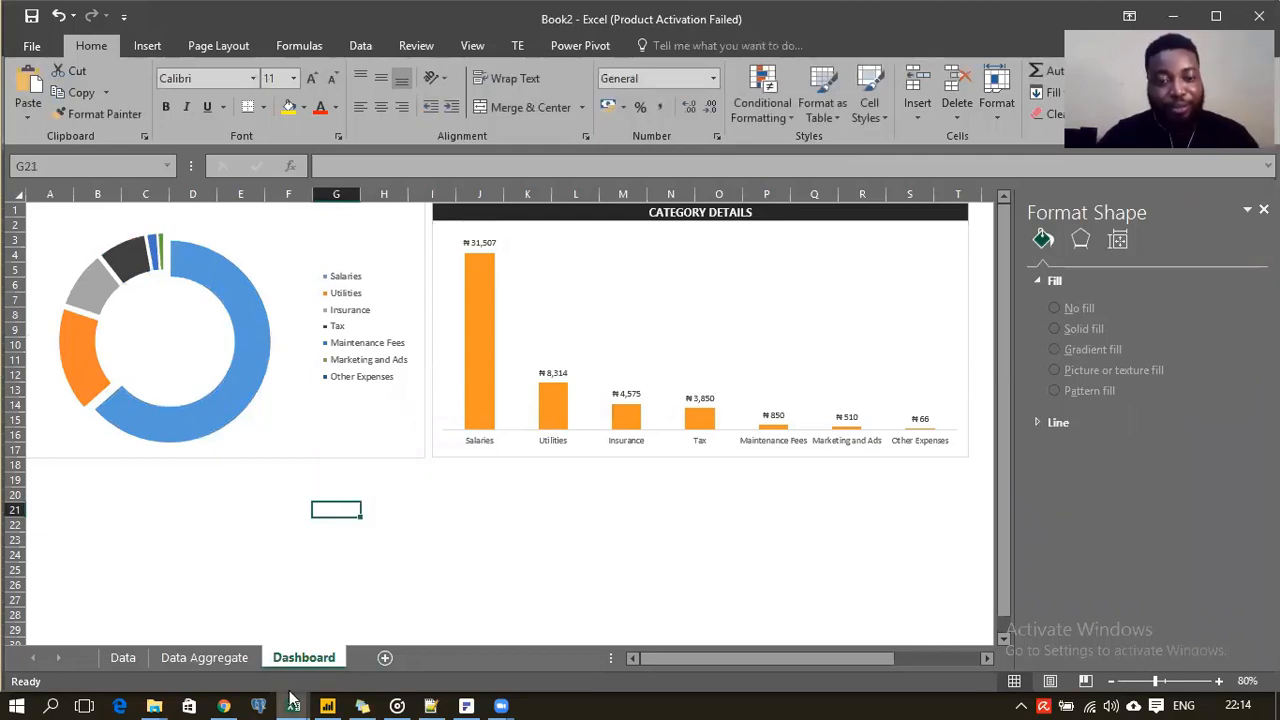
# Step: Duplicate the CATEGORY DETAILS header bar, place the copy above the doughnut chart and narrow it to that chart's width
pyautogui.moveTo(286, 699)
pyautogui.moveTo(206, 634)
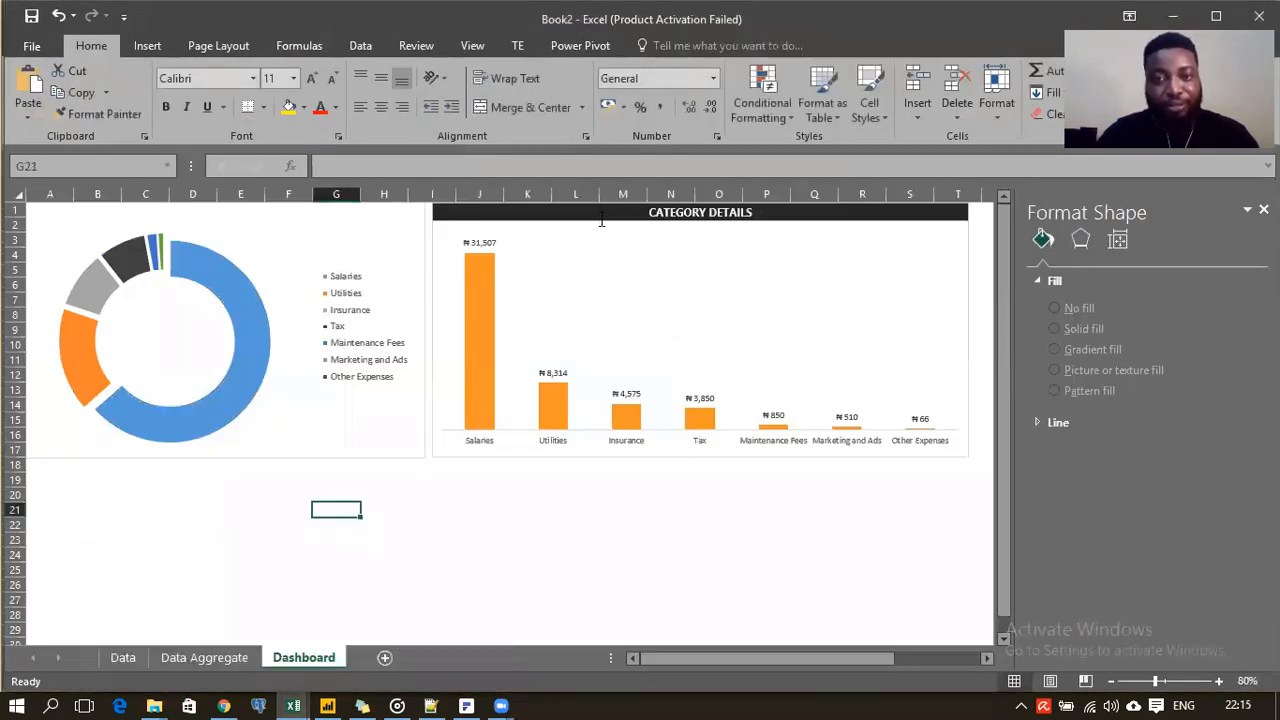
pyautogui.click(599, 219)
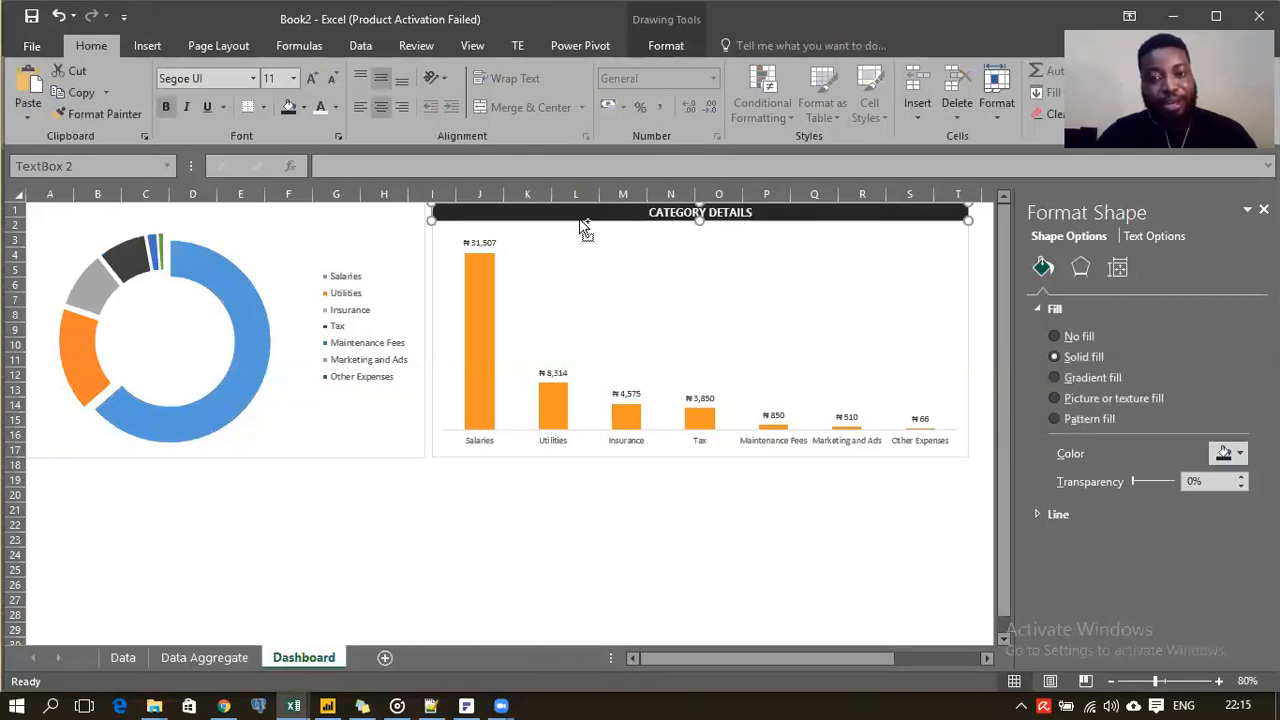
pyautogui.hotkey('ctrl', 'd')
pyautogui.moveTo(597, 238); pyautogui.dragTo(172, 218)
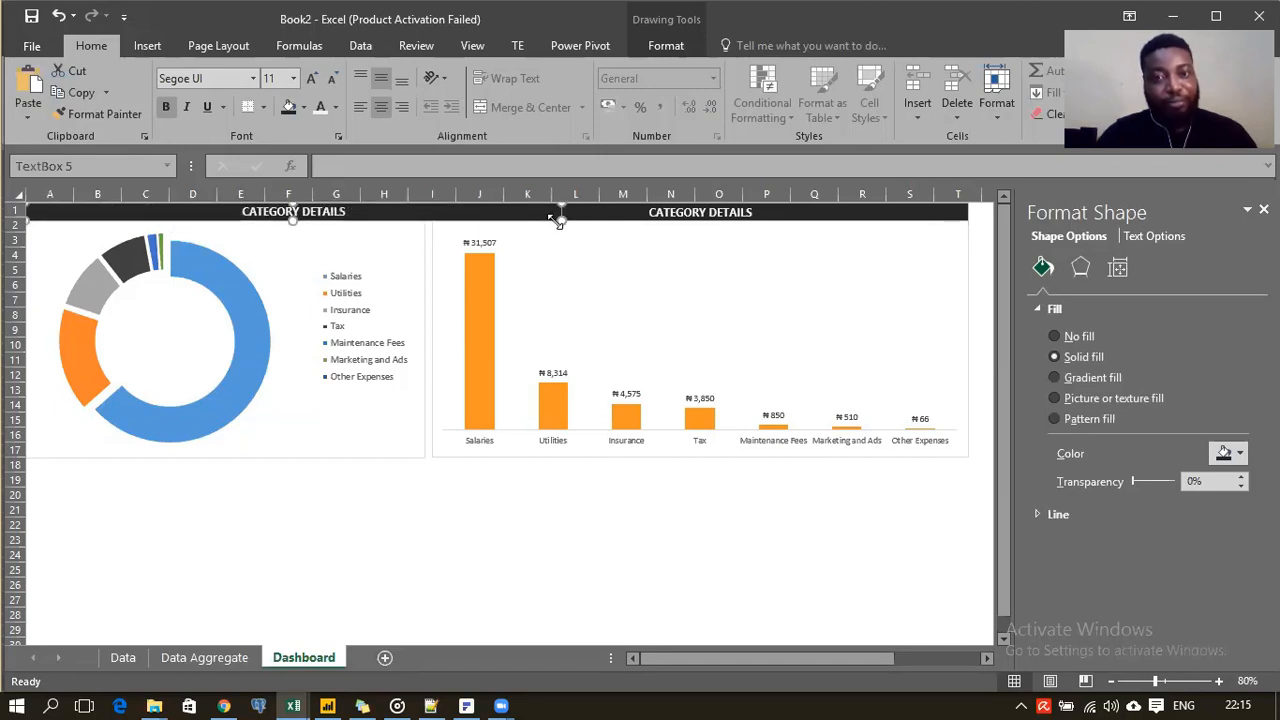
pyautogui.moveTo(557, 218); pyautogui.dragTo(424, 221)
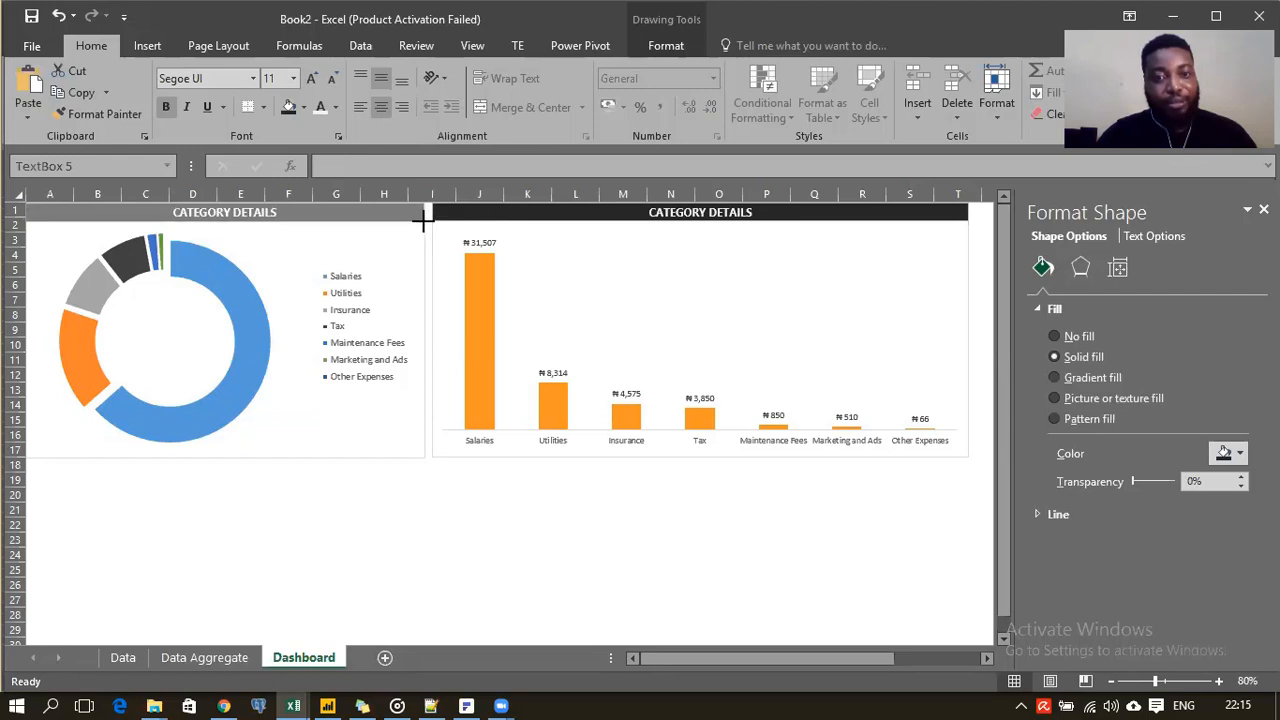
pyautogui.click(430, 522)
# Step: Replace the text of the header bar above the doughnut chart with EXPENSES BY CATEGORY
pyautogui.click(277, 212)
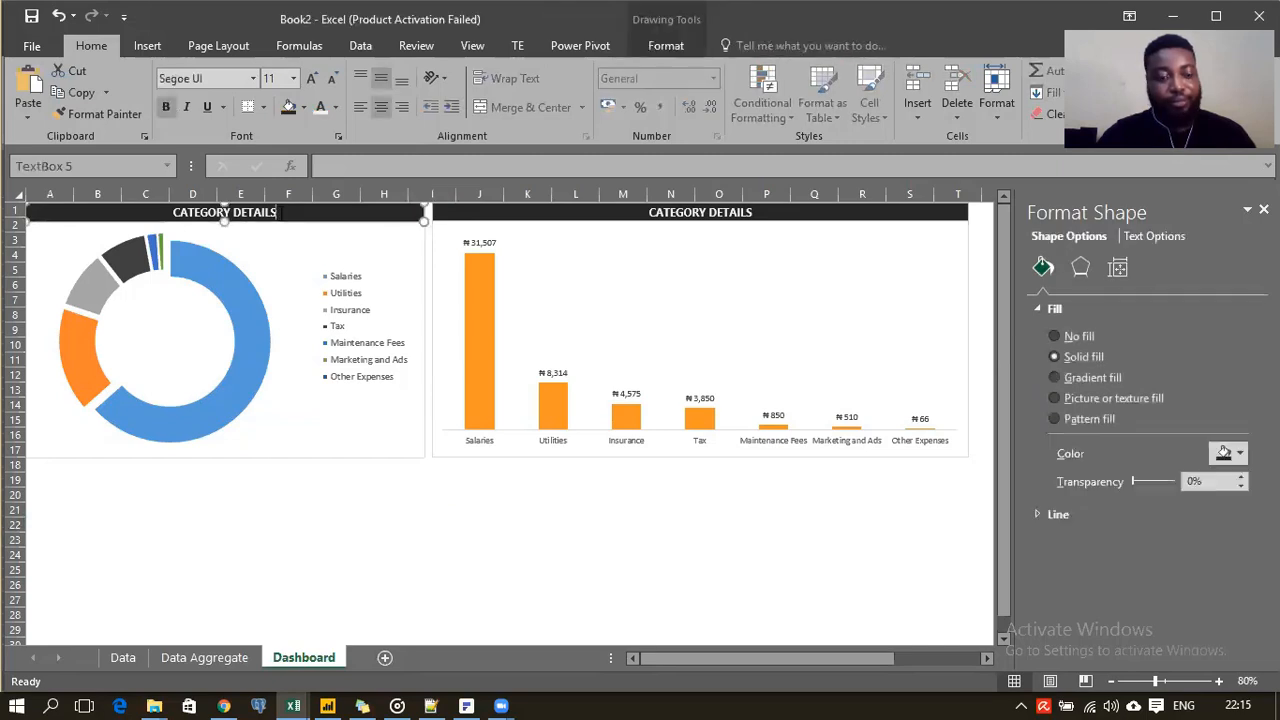
pyautogui.hotkey('ctrl', 'a')
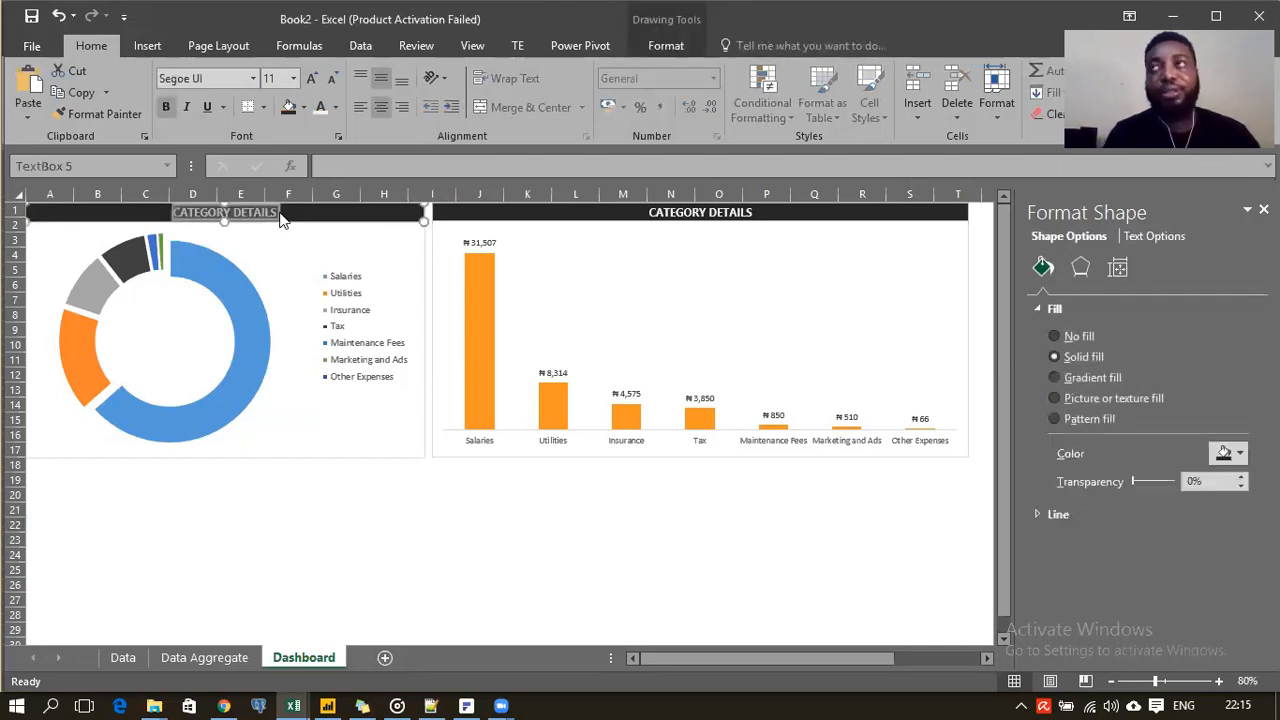
pyautogui.write('e')
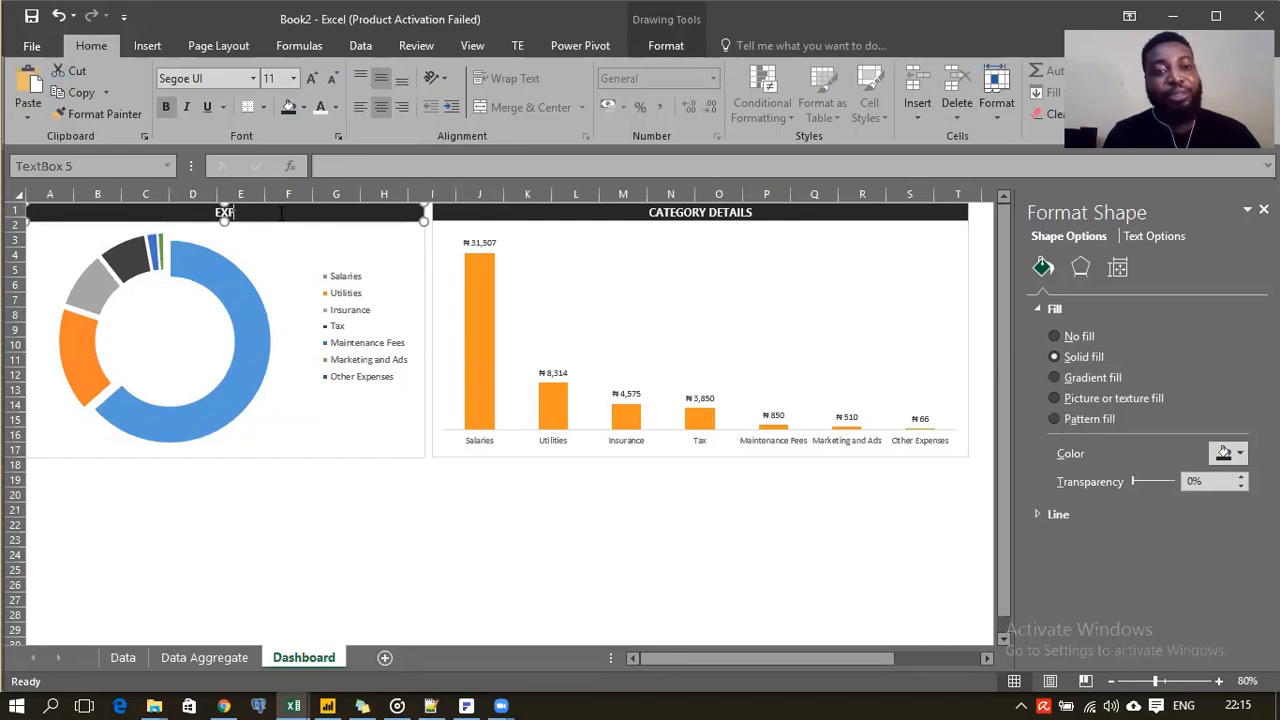
pyautogui.write('XPENSES BY C')
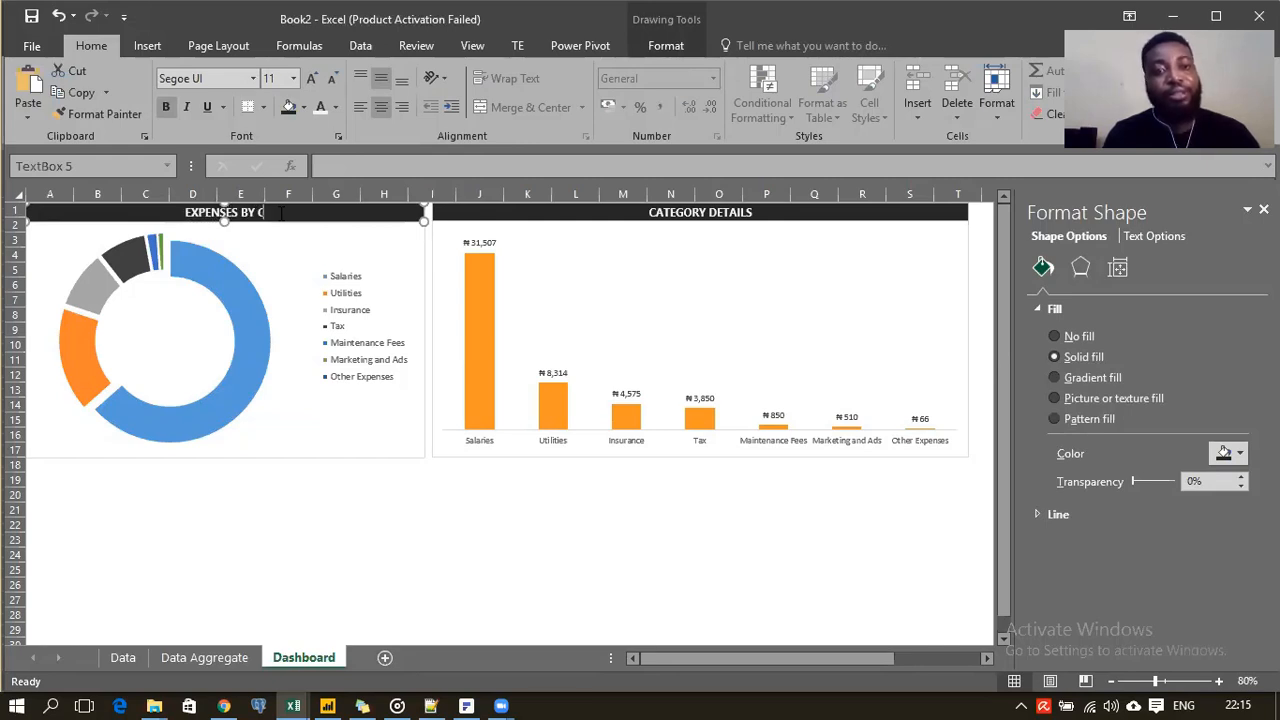
pyautogui.write('ATEGORY')
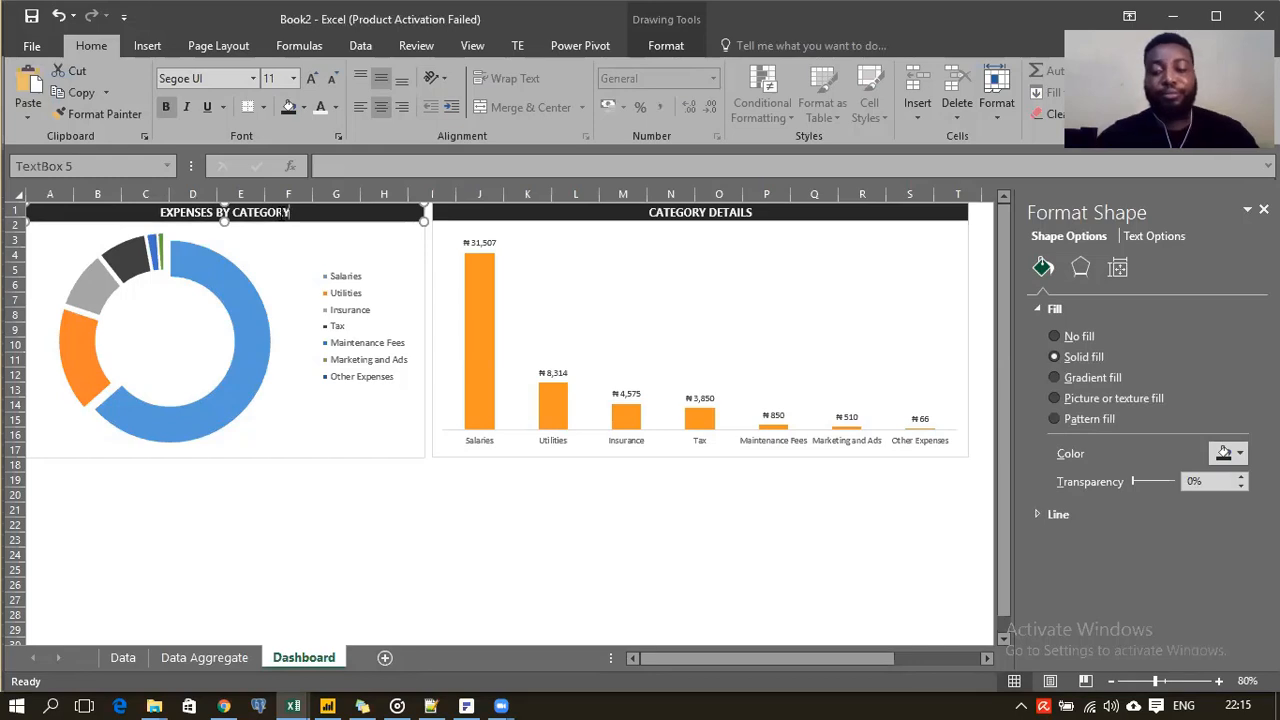
pyautogui.click(425, 553)
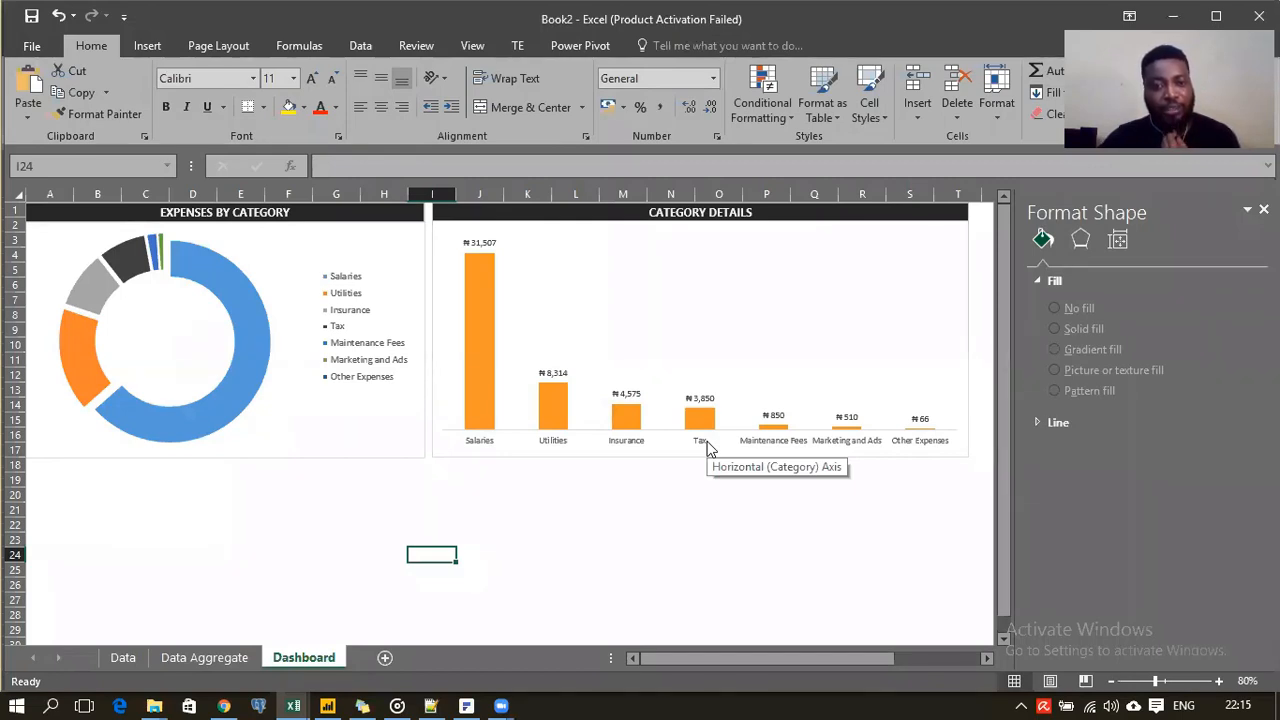
# Step: Enlarge the doughnut chart's legend, set its font size to 11 and position it between the ring and the chart's right edge
pyautogui.click(348, 326)
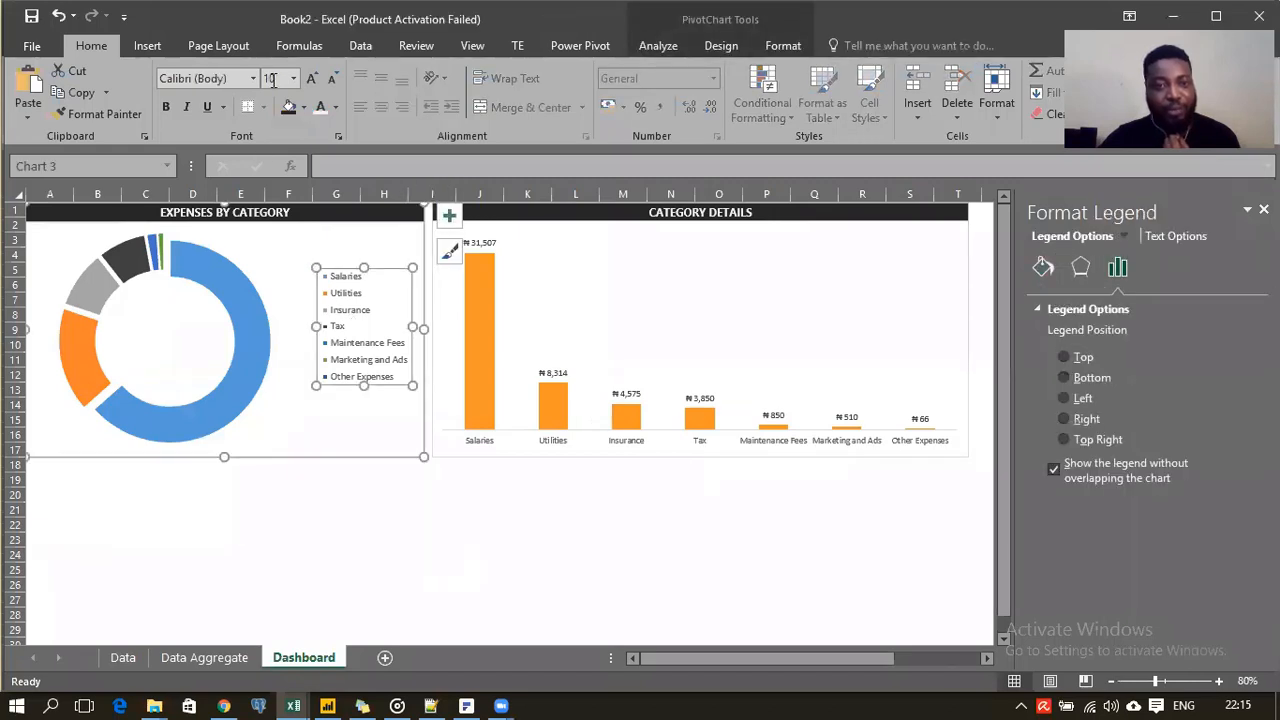
pyautogui.moveTo(334, 265); pyautogui.dragTo(304, 271)
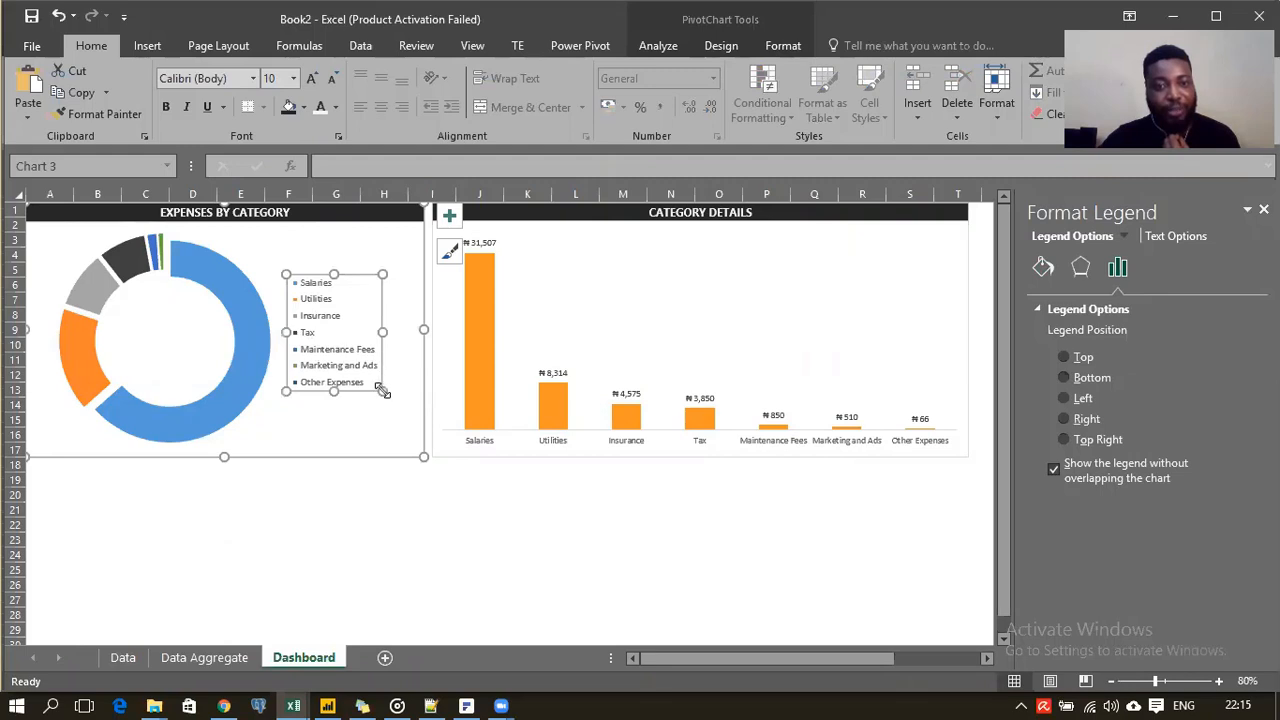
pyautogui.moveTo(382, 393); pyautogui.dragTo(392, 415)
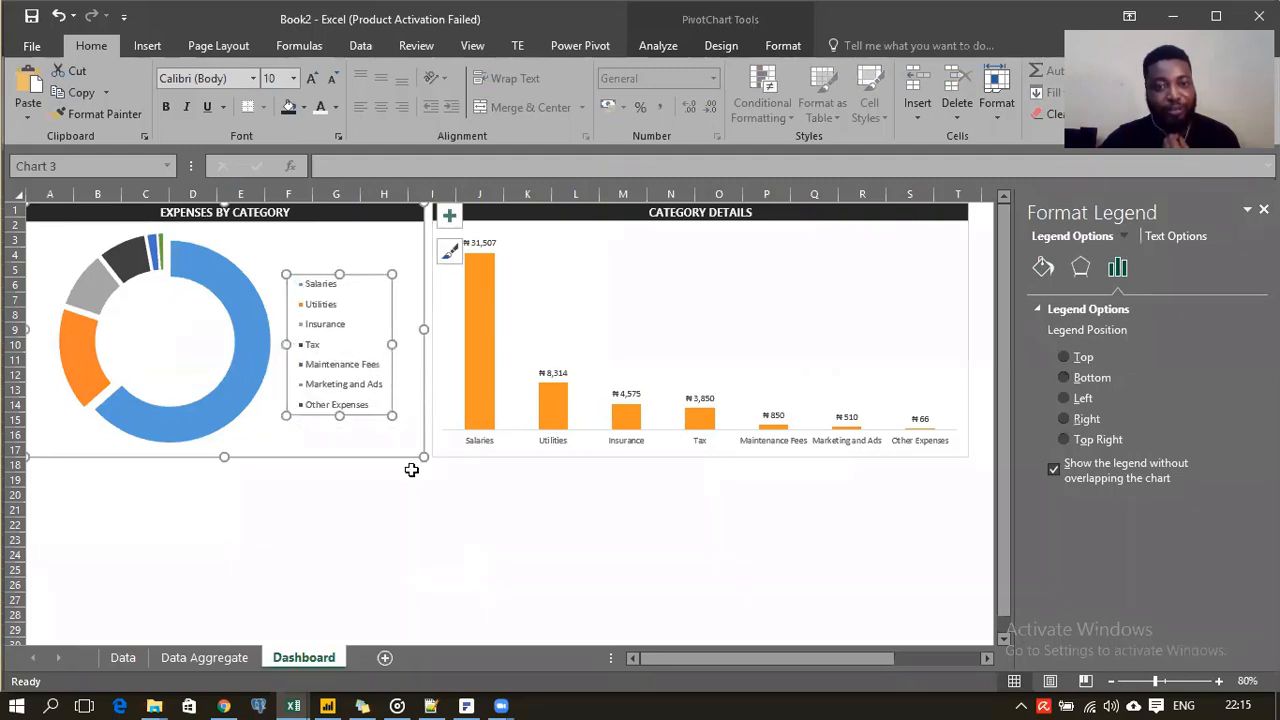
pyautogui.click(311, 79)
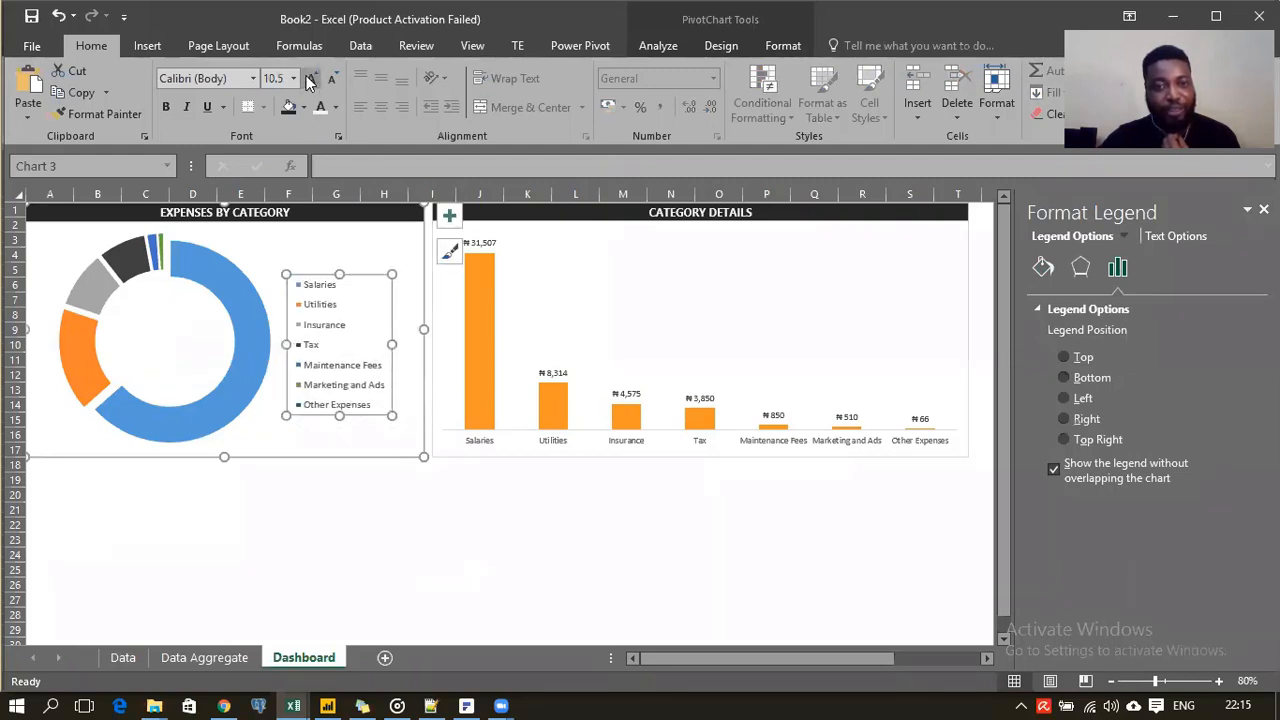
pyautogui.click(311, 79)
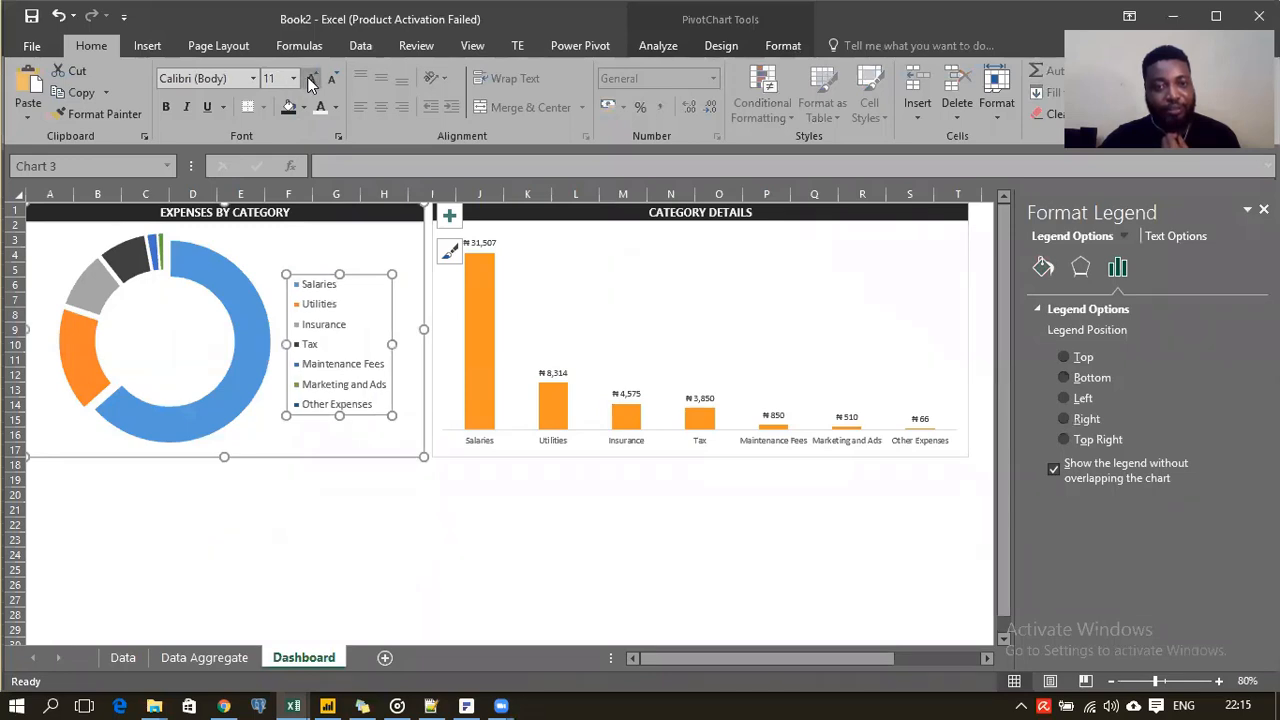
pyautogui.moveTo(344, 271); pyautogui.dragTo(408, 284)
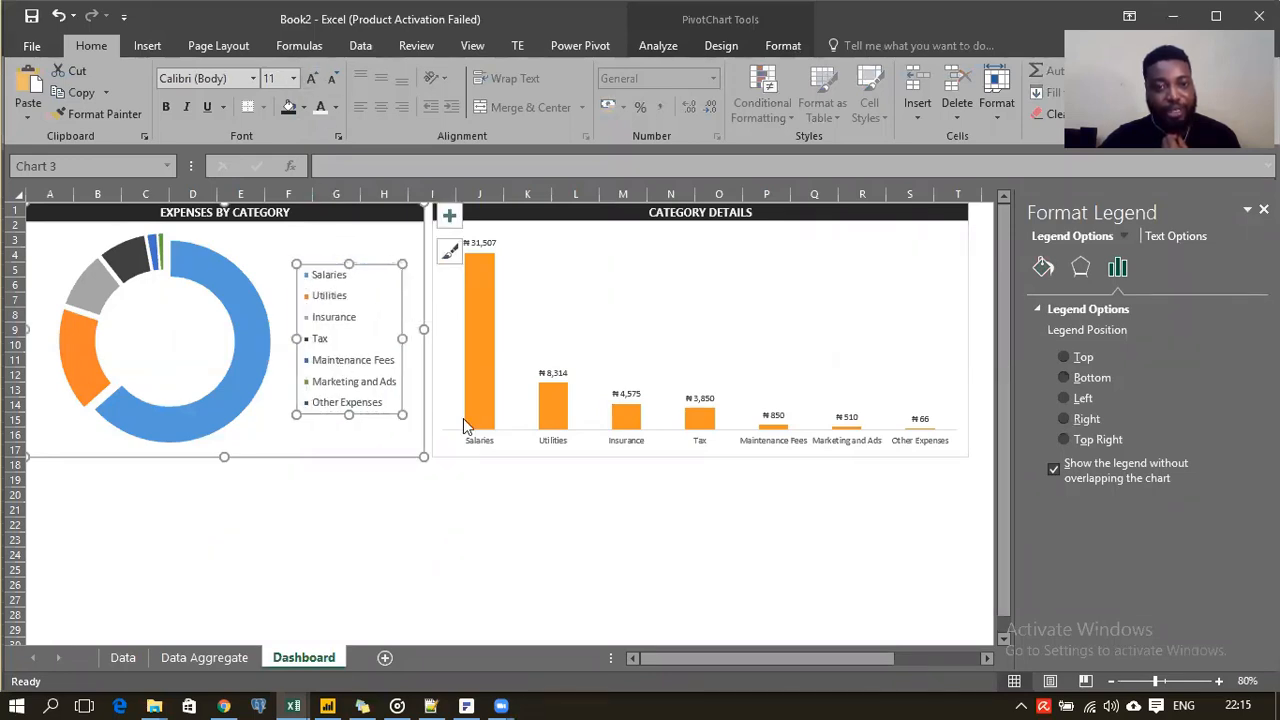
pyautogui.click(496, 537)
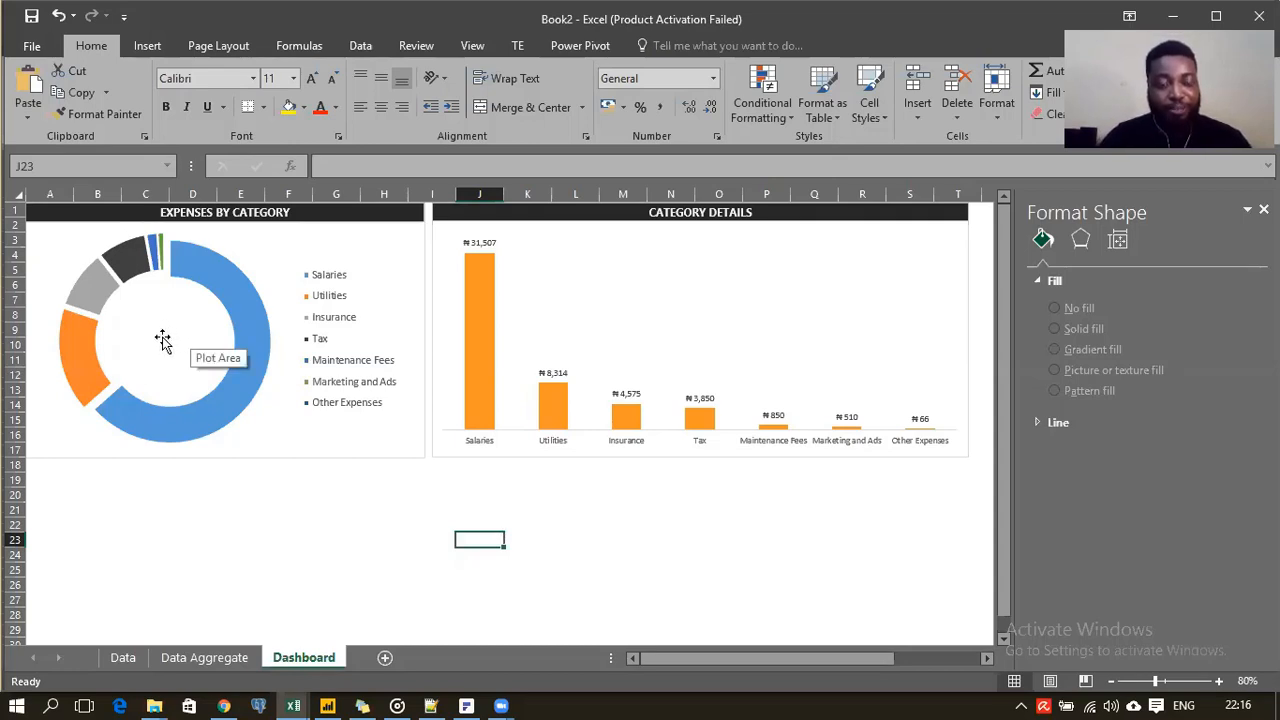
# Step: Draw a text box on the Data Aggregate sheet below the quarter and year pivot tables, spanning about rows 11 to 17
pyautogui.click(204, 659)
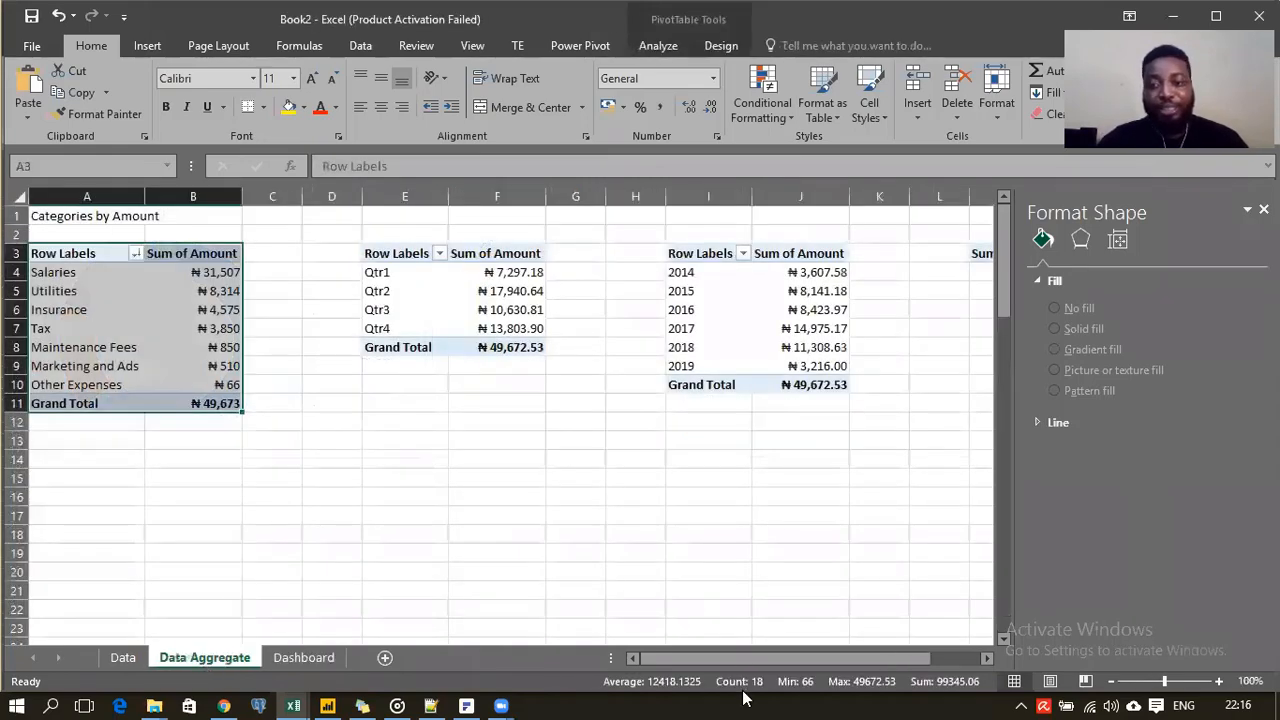
pyautogui.moveTo(775, 662); pyautogui.dragTo(825, 662)
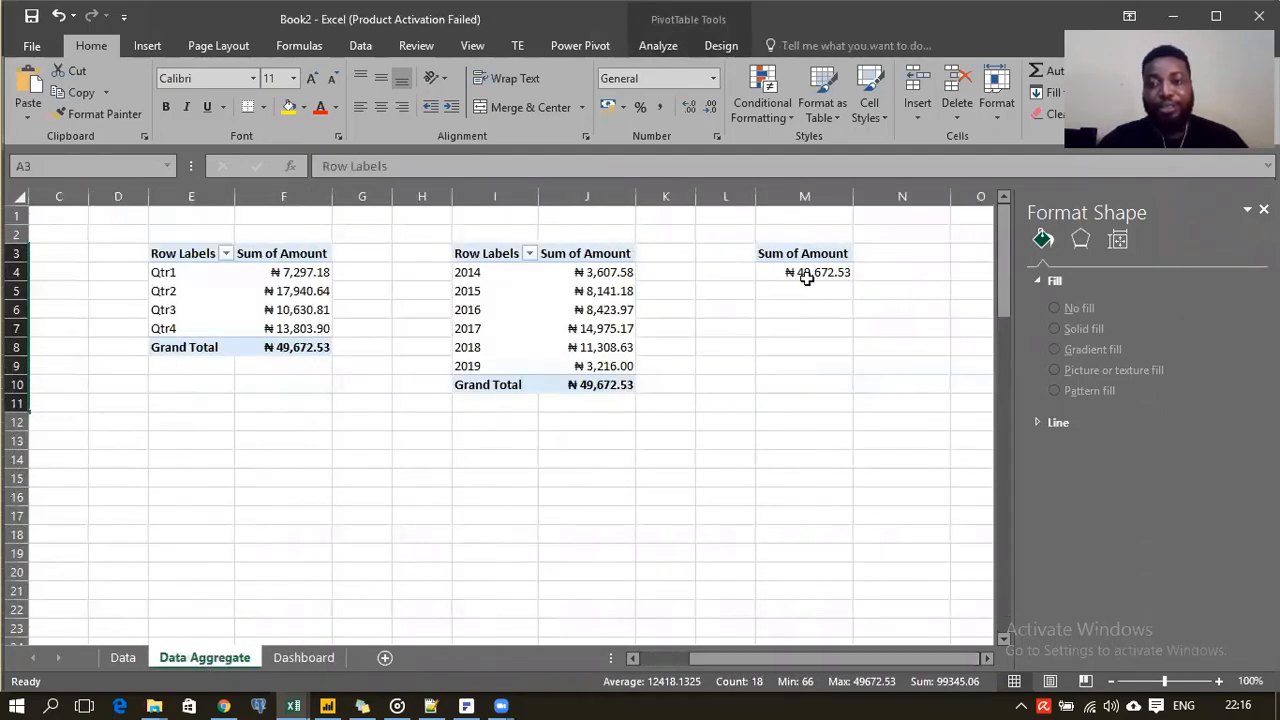
pyautogui.click(816, 278)
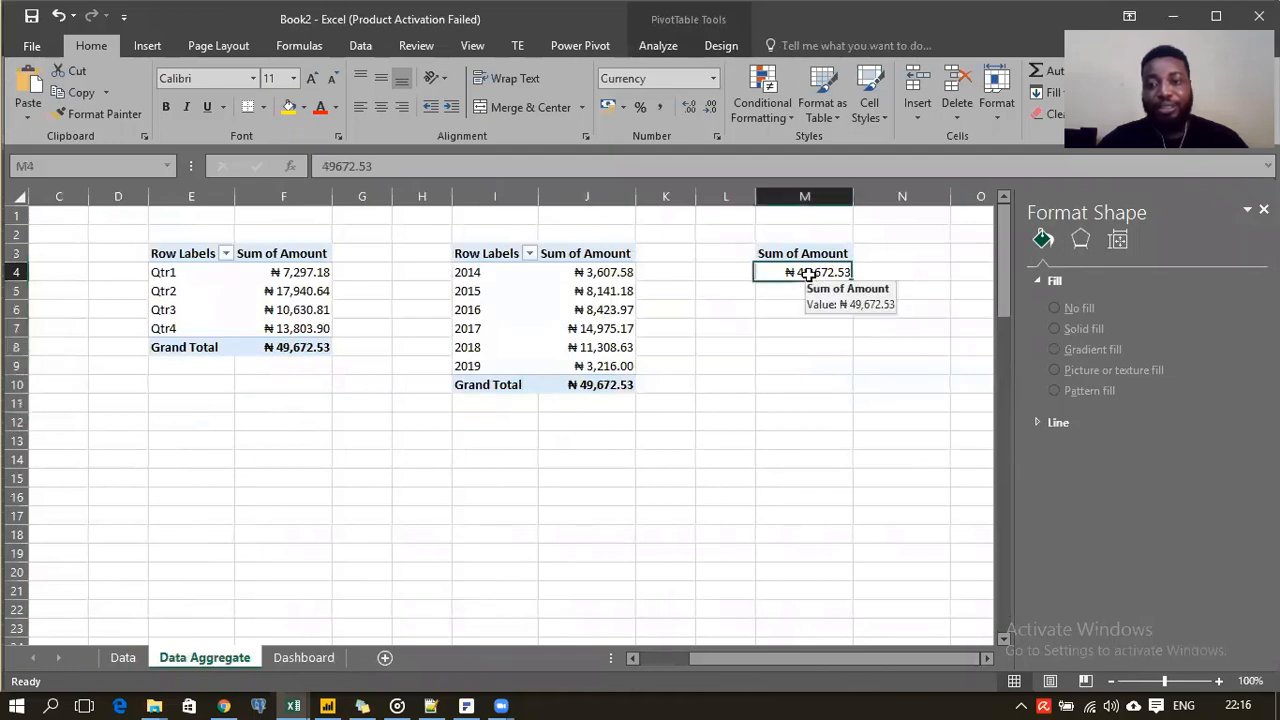
pyautogui.click(406, 453)
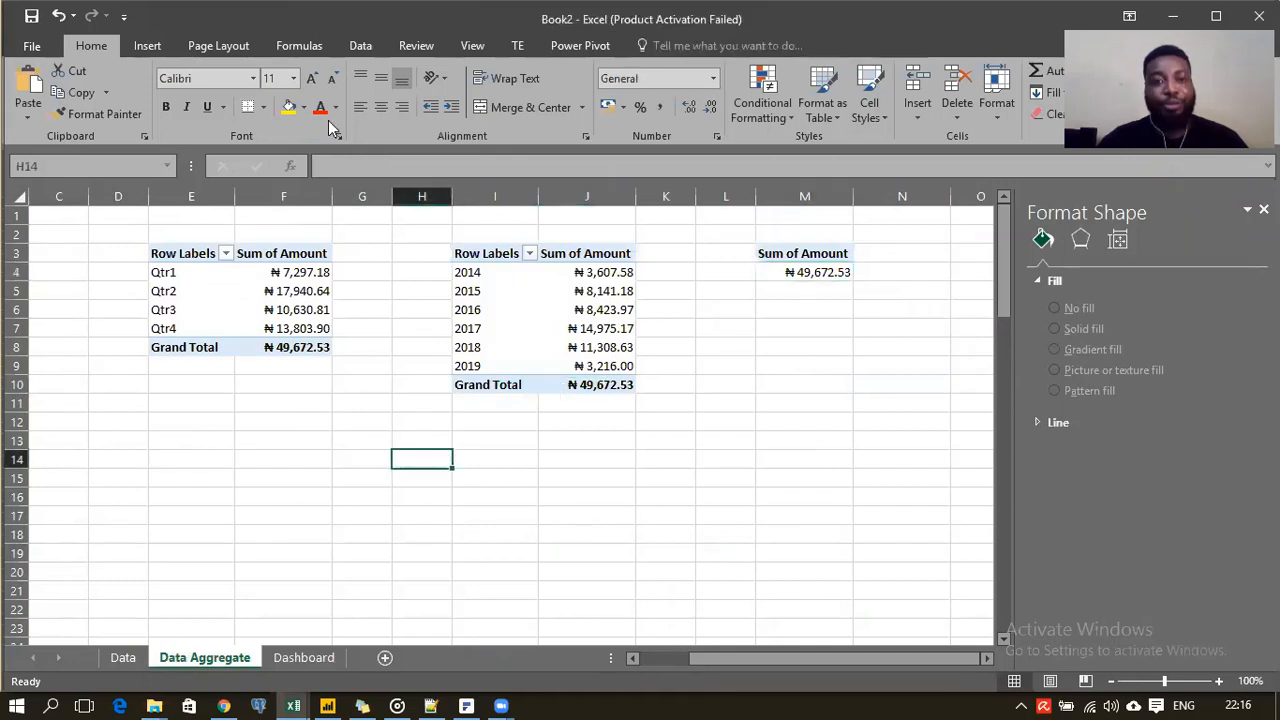
pyautogui.click(155, 45)
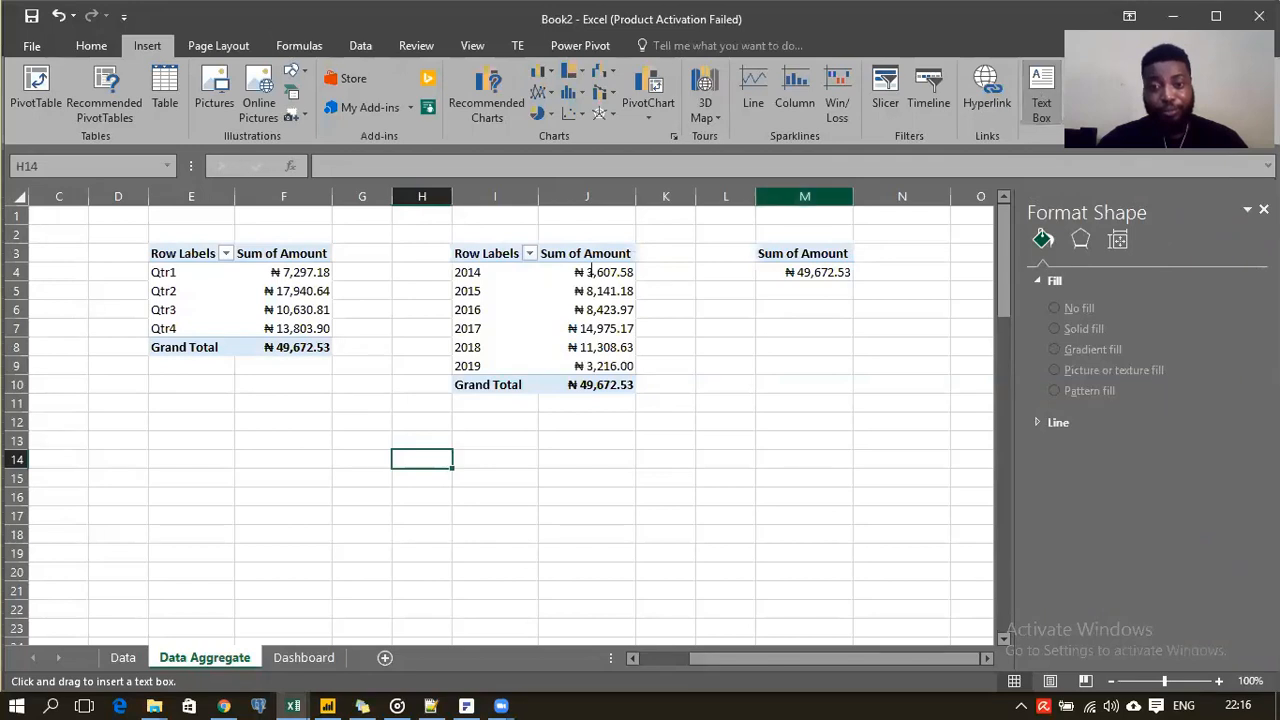
pyautogui.moveTo(306, 390)
pyautogui.mouseDown()
pyautogui.moveTo(392, 468)
pyautogui.moveTo(497, 527)
pyautogui.mouseUp()
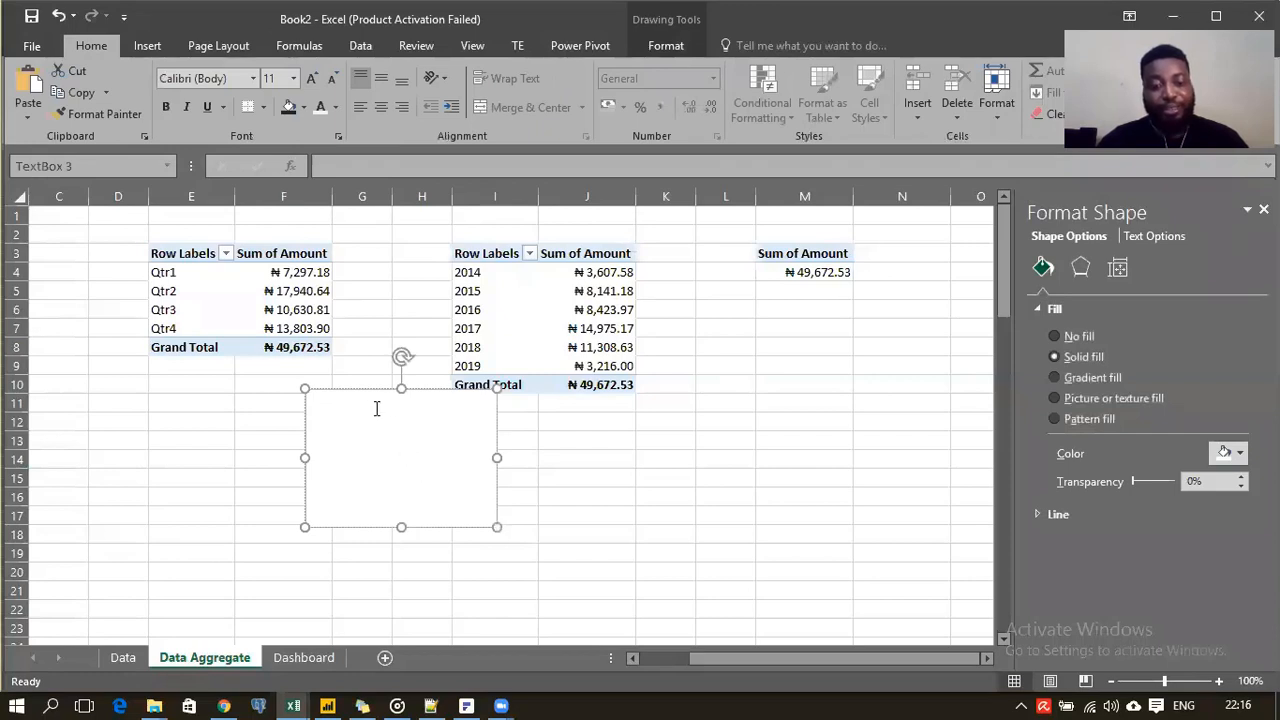
pyautogui.write('ASDFASD')
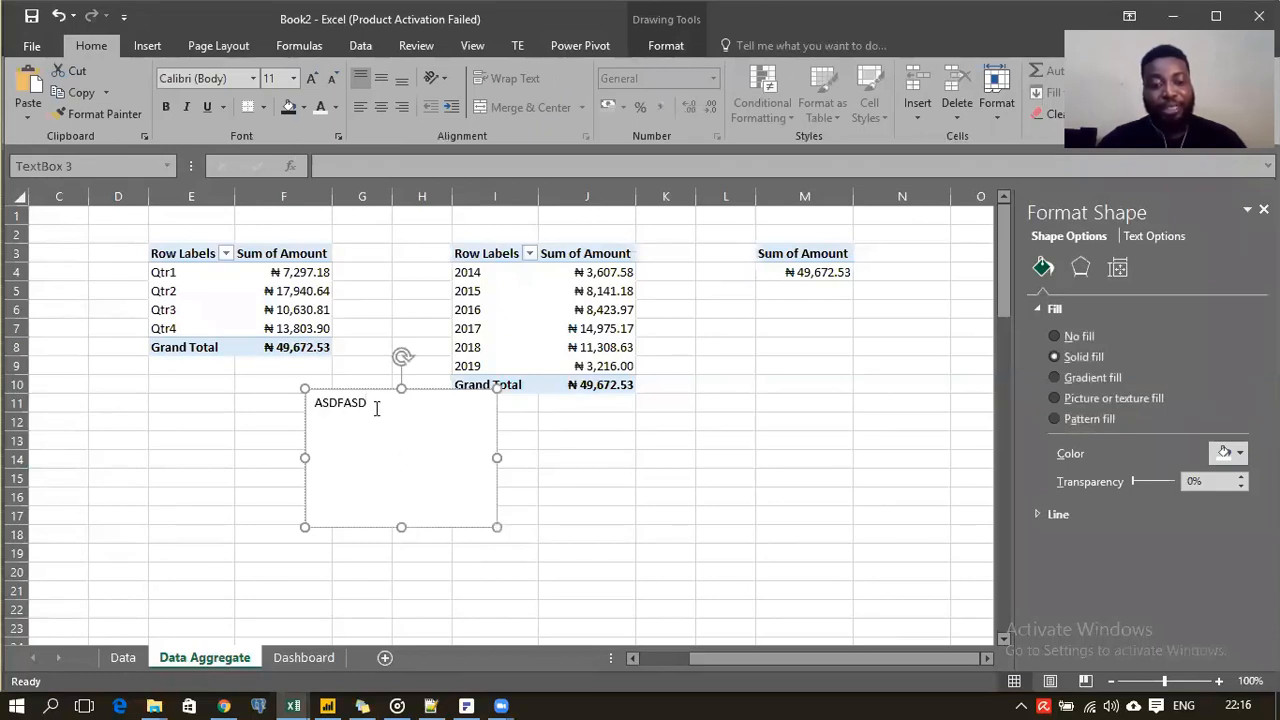
pyautogui.hotkey('ctrl', 'a')
pyautogui.press('Delete')
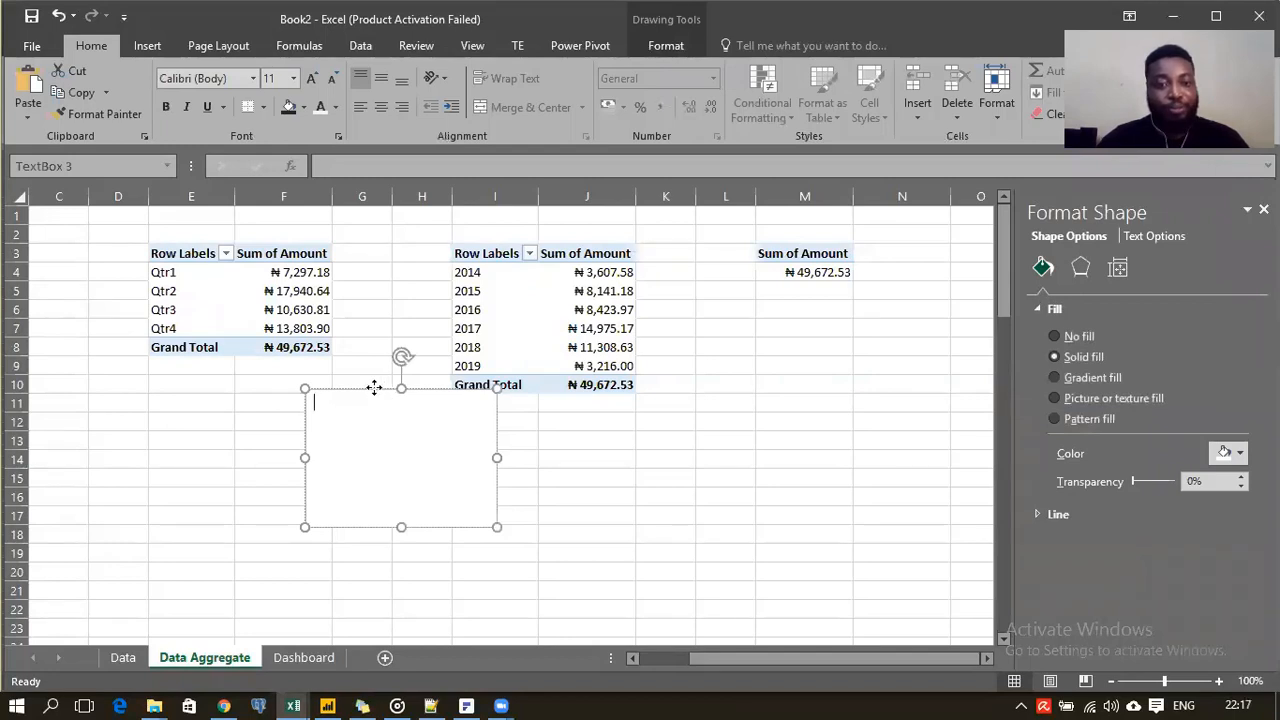
# Step: Link the empty text box to the standalone Sum of Amount total with the formula =$M$4
pyautogui.click(374, 388)
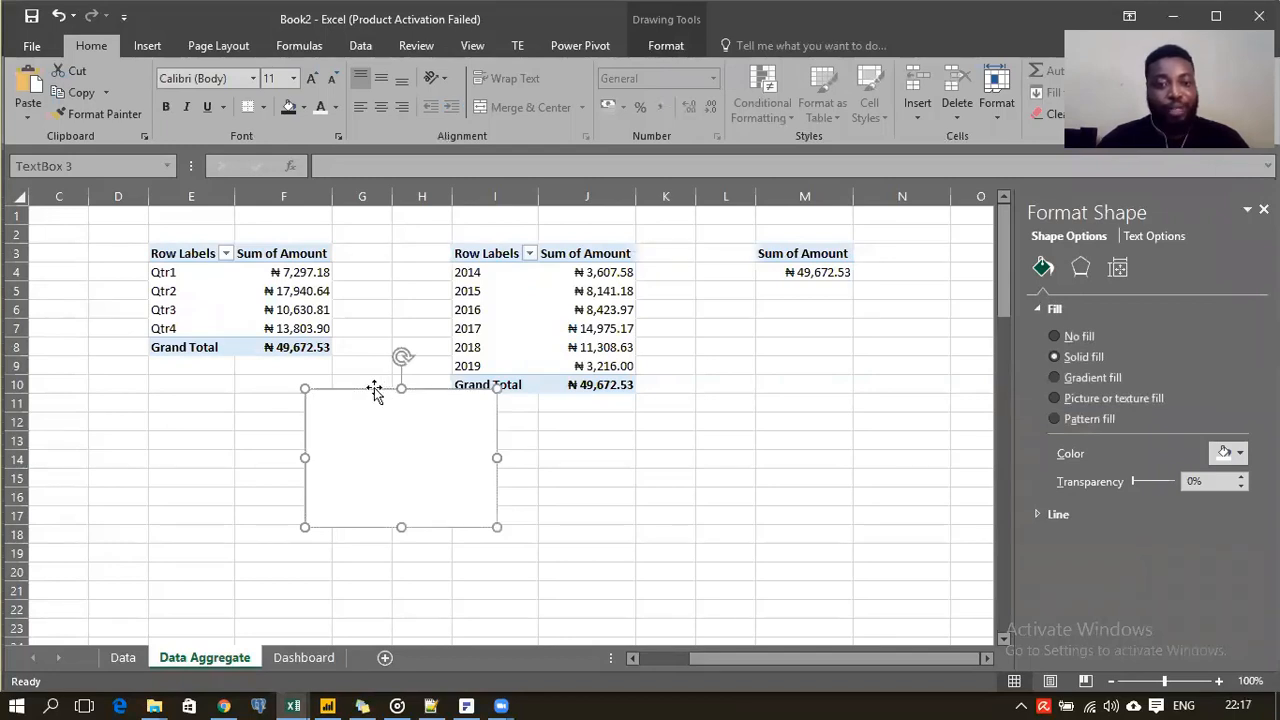
pyautogui.click(358, 168)
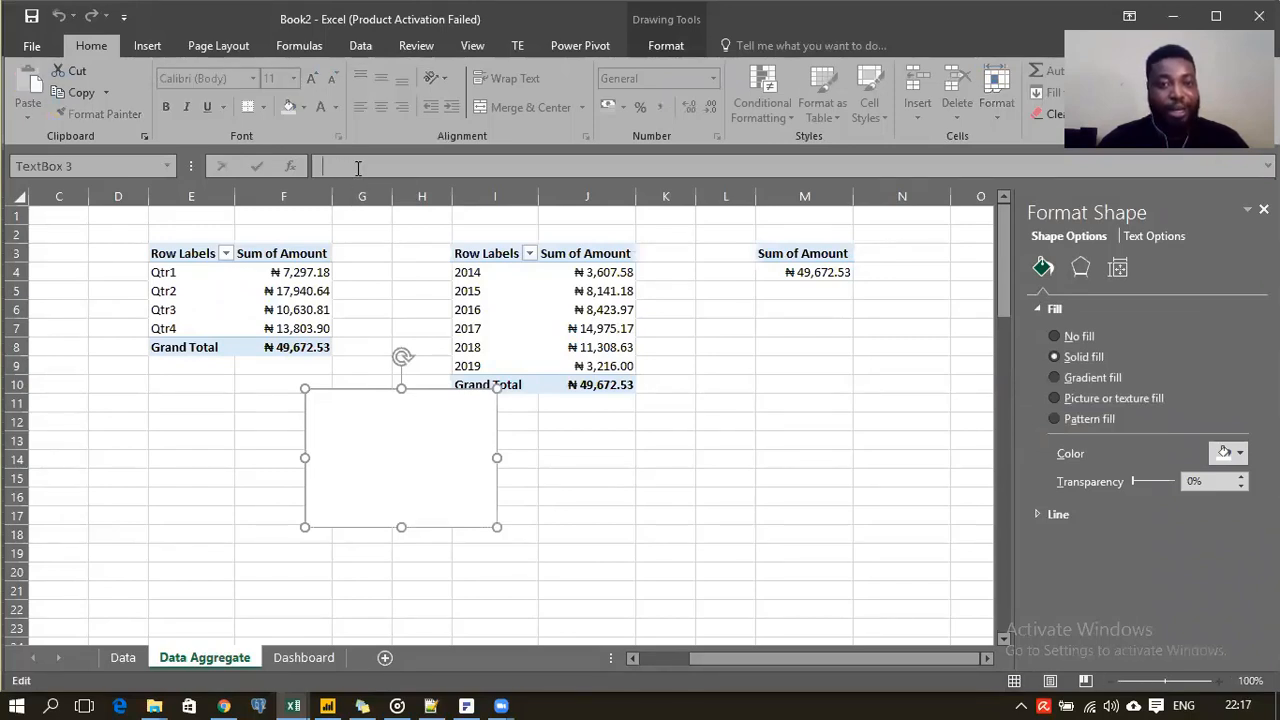
pyautogui.write('=')
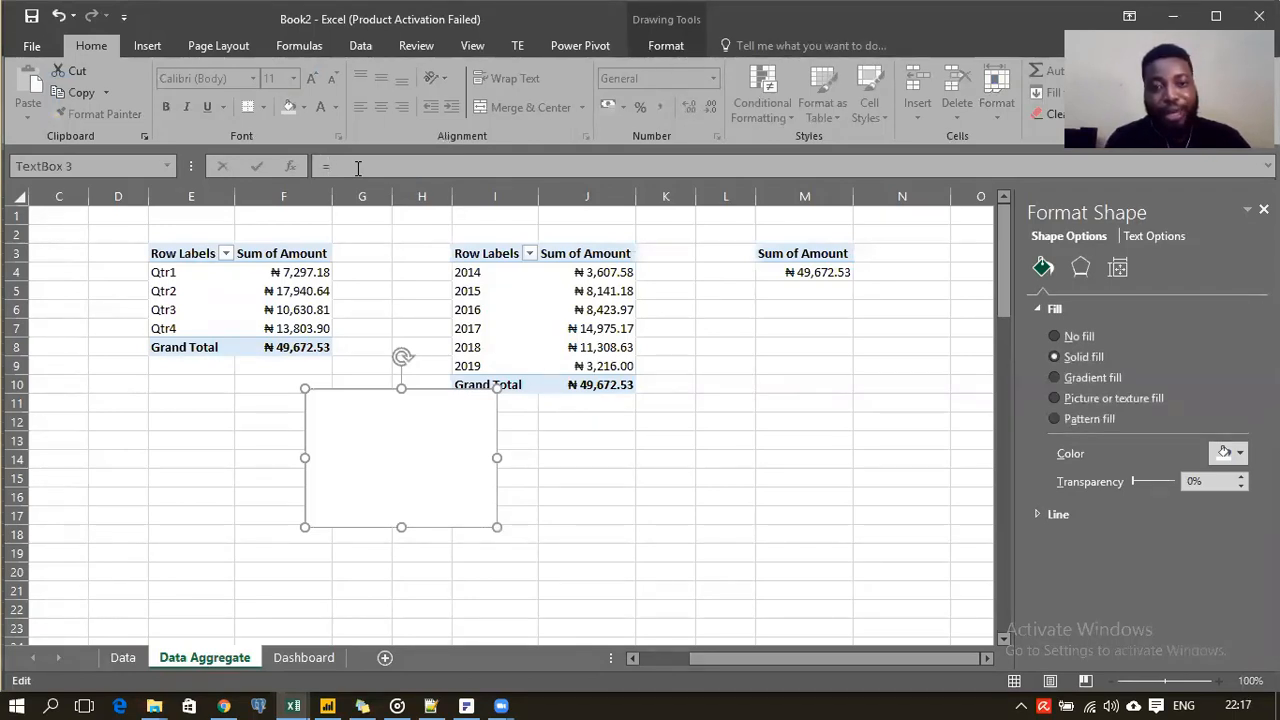
pyautogui.write('m')
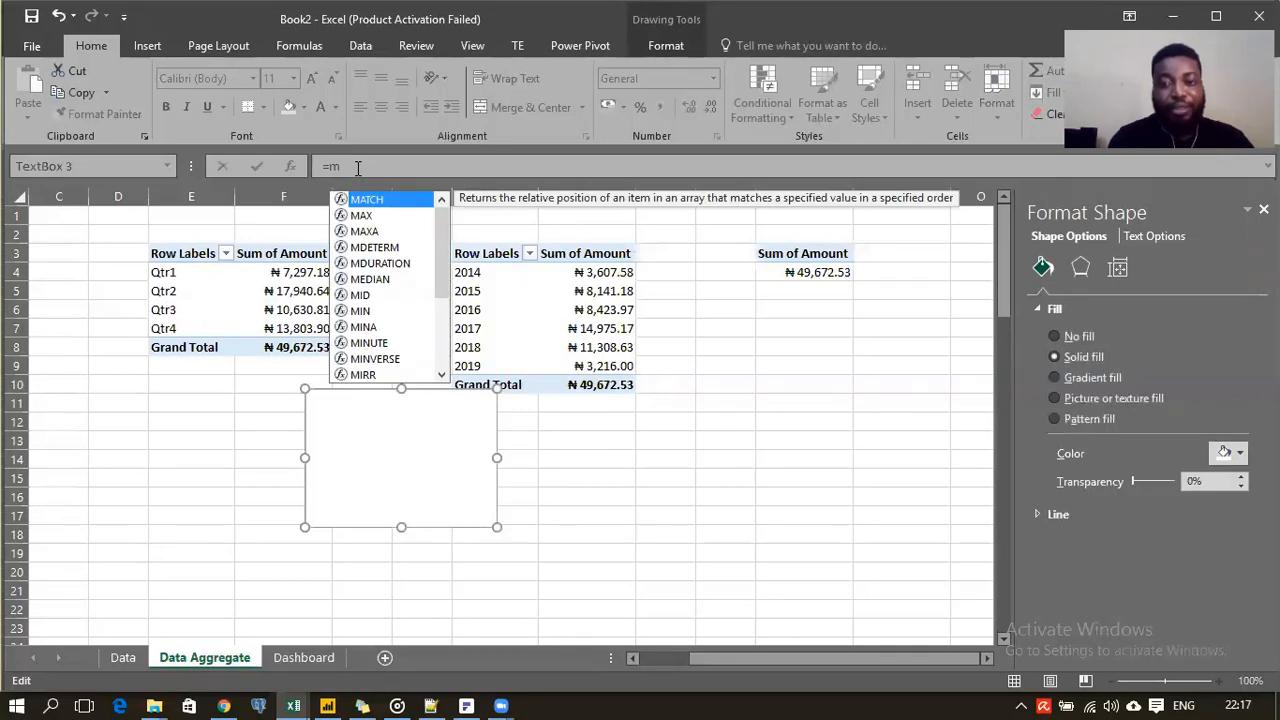
pyautogui.press('BackSpace')
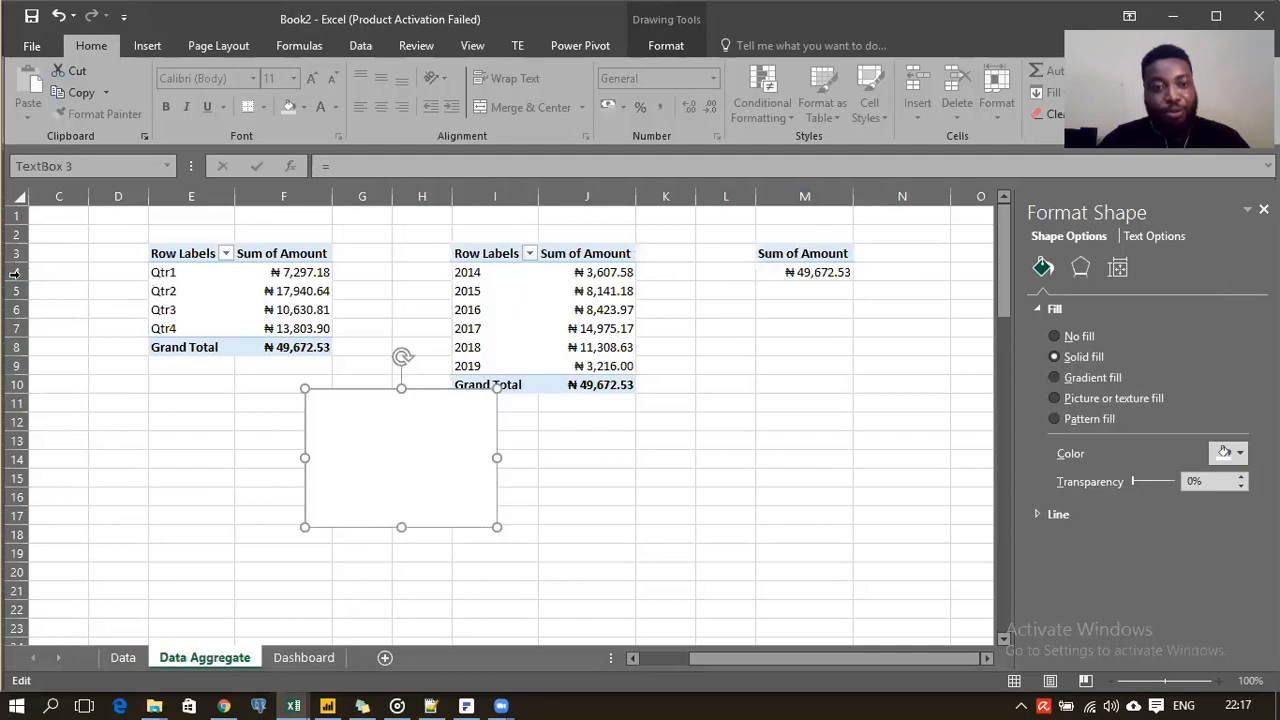
pyautogui.write('m$')
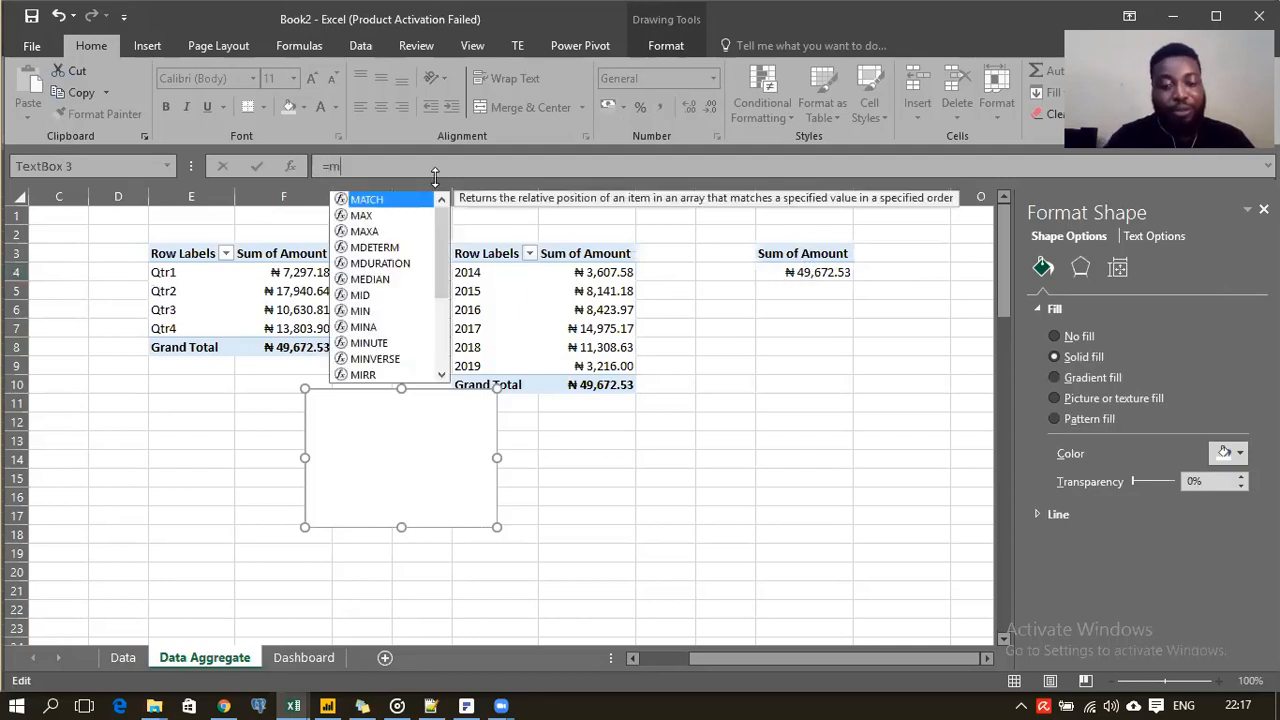
pyautogui.press('BackSpace')
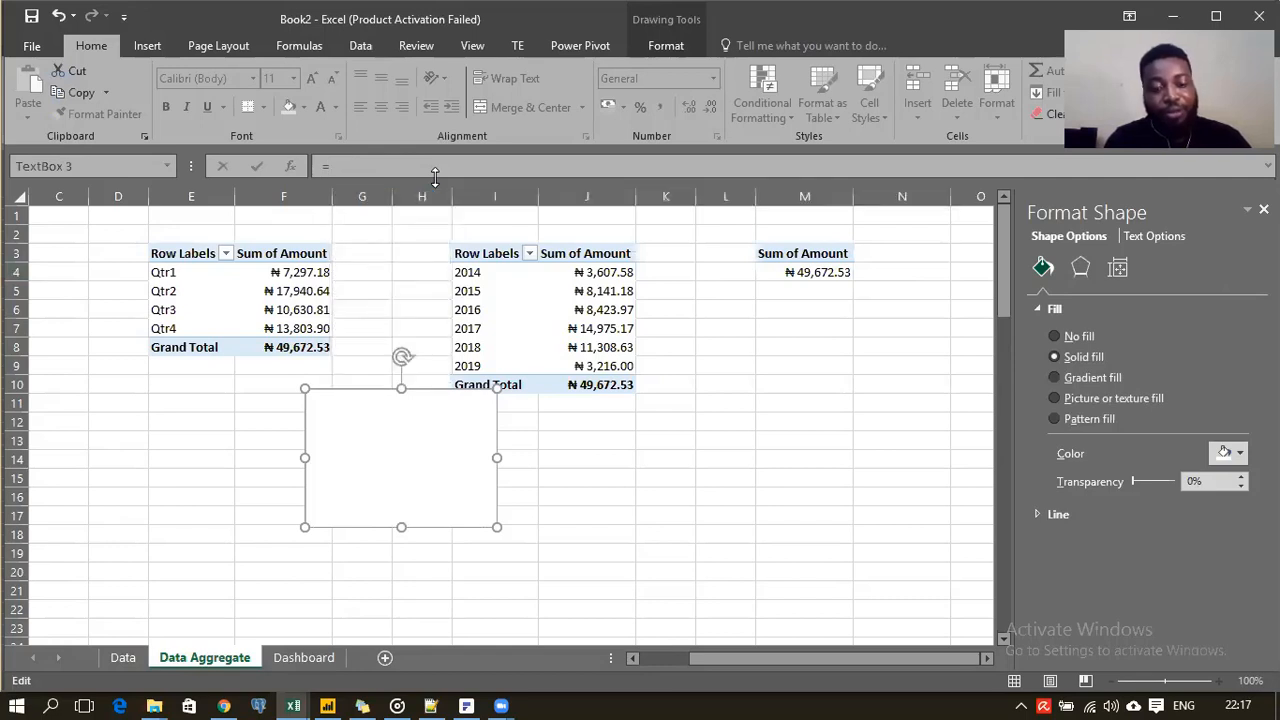
pyautogui.write('M4')
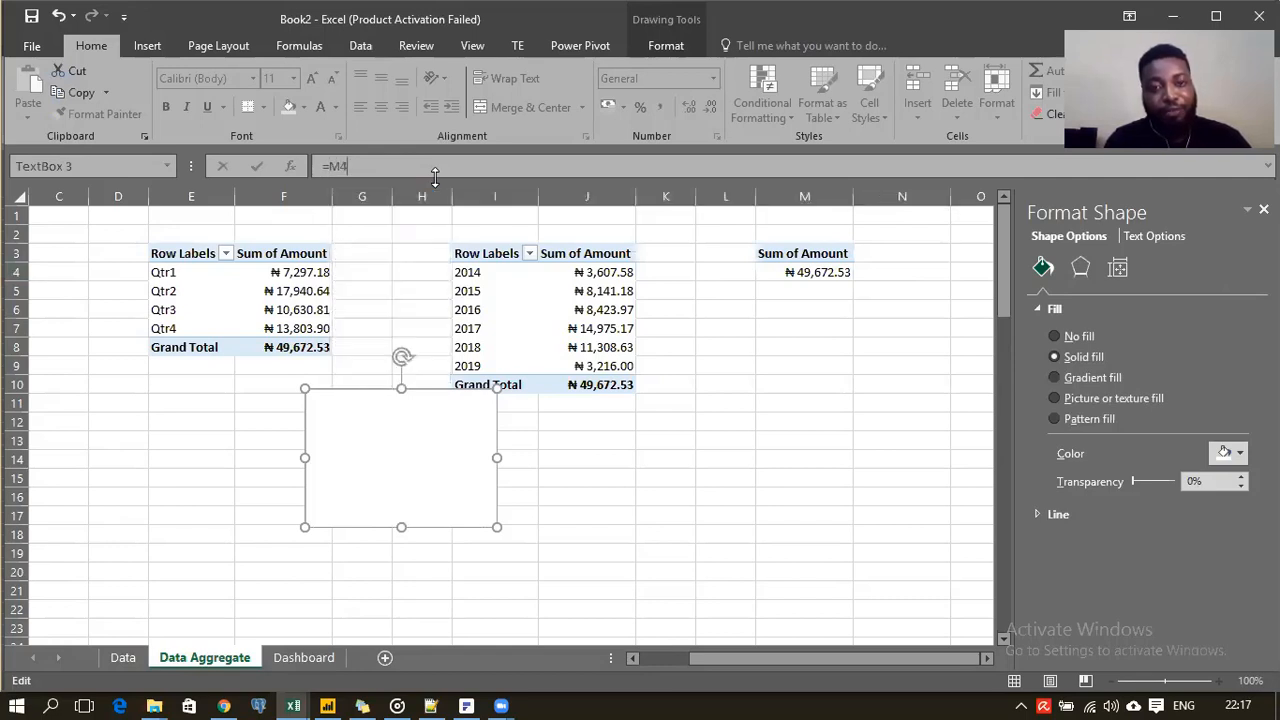
pyautogui.press('F4')
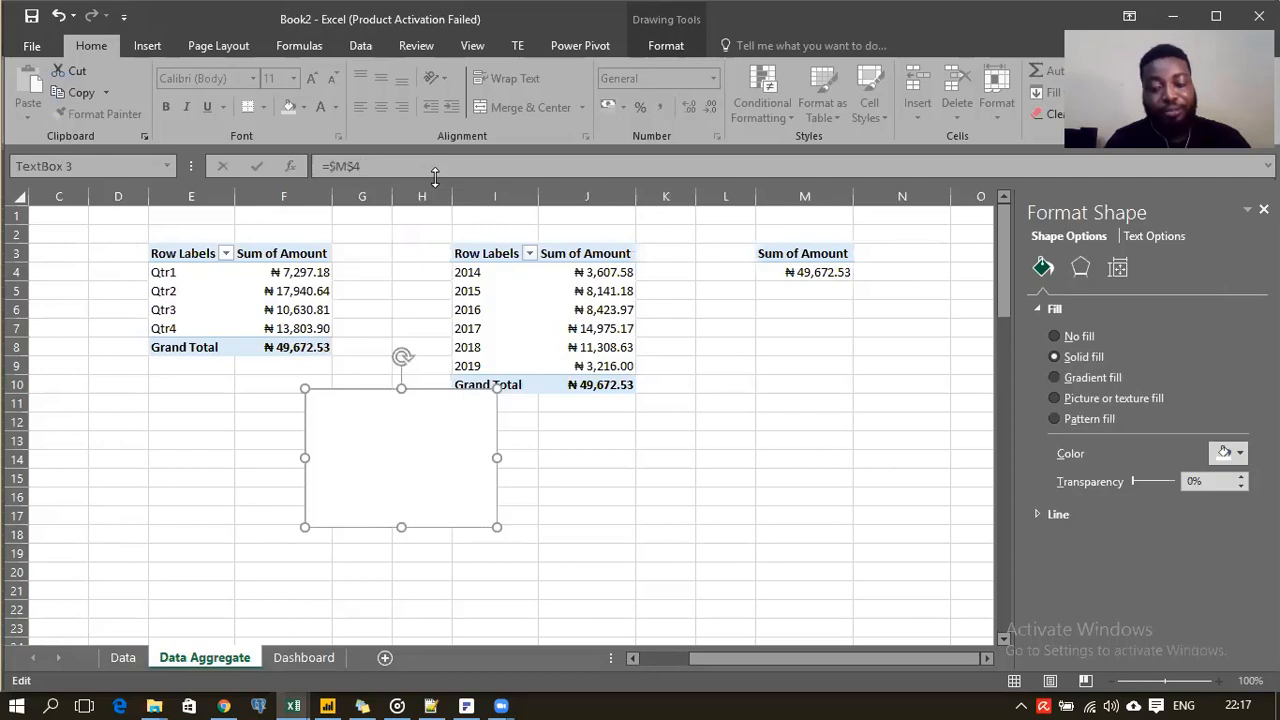
pyautogui.press('Return')
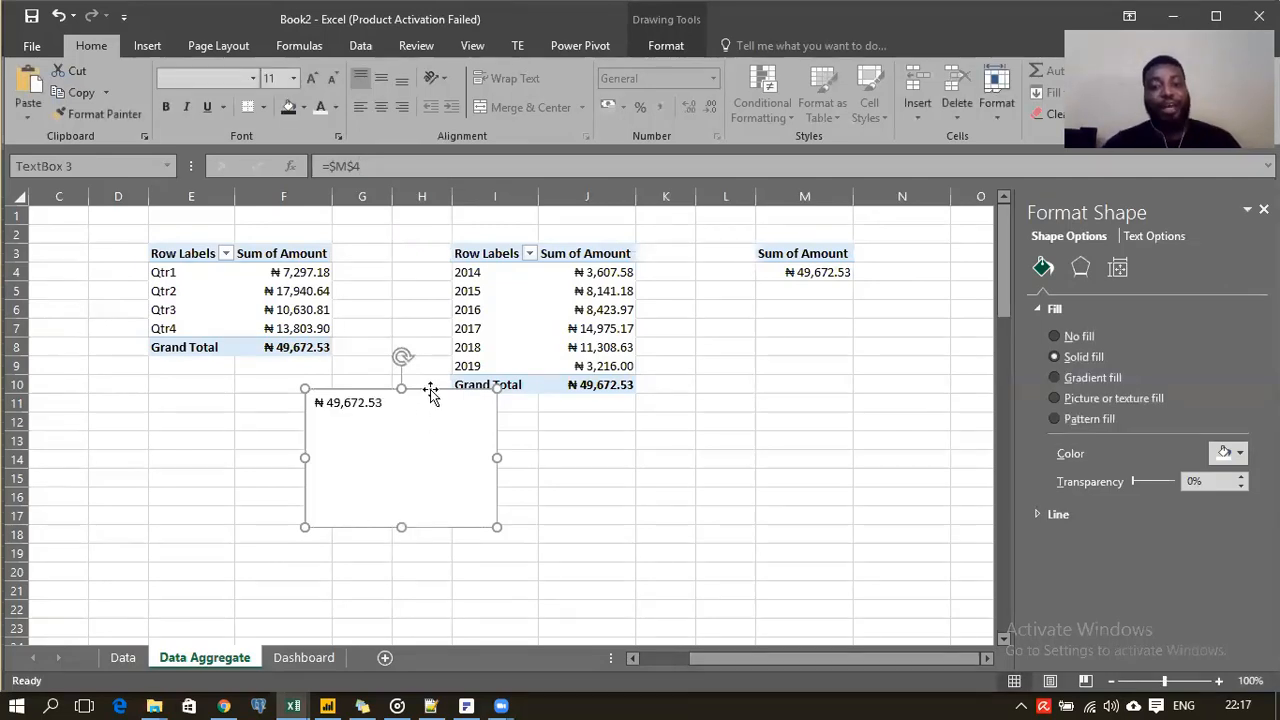
# Step: Transfer the linked total text box from the Data Aggregate sheet to the Dashboard sheet, placing it just below the doughnut chart
pyautogui.moveTo(430, 390)
pyautogui.mouseDown()
pyautogui.moveTo(380, 400)
pyautogui.moveTo(511, 414)
pyautogui.moveTo(445, 403)
pyautogui.mouseUp()
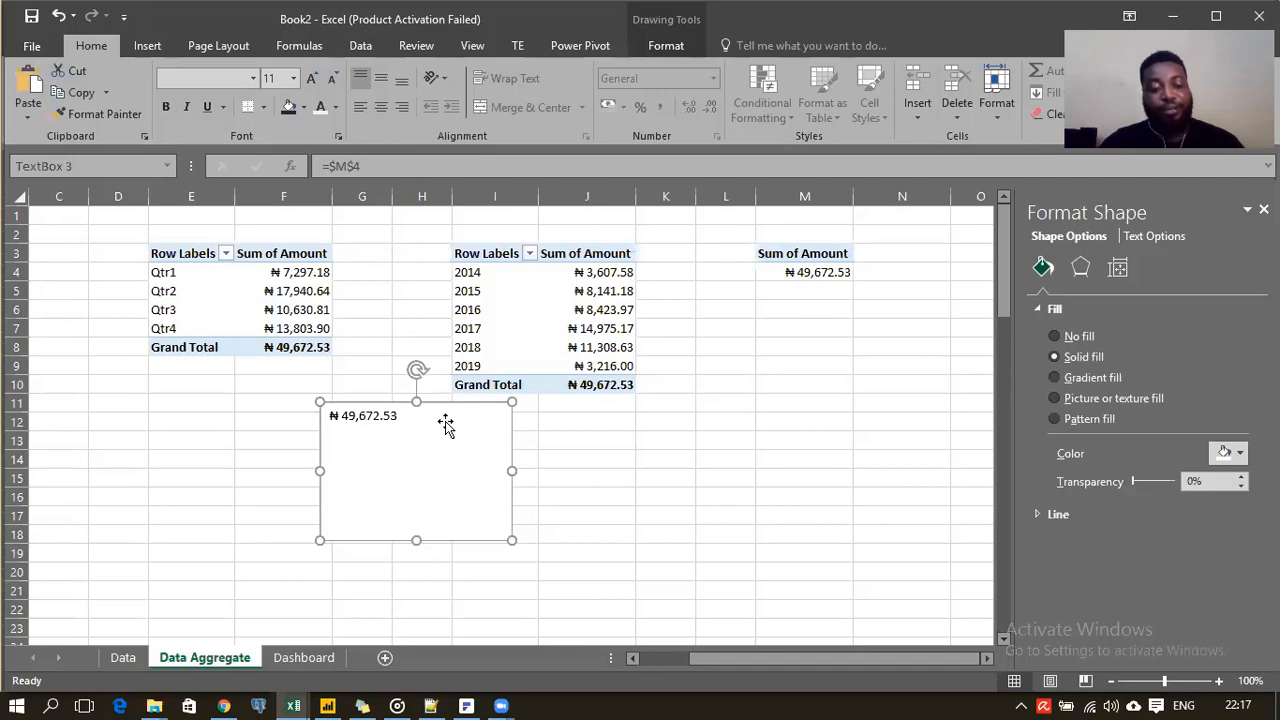
pyautogui.press('Delete')
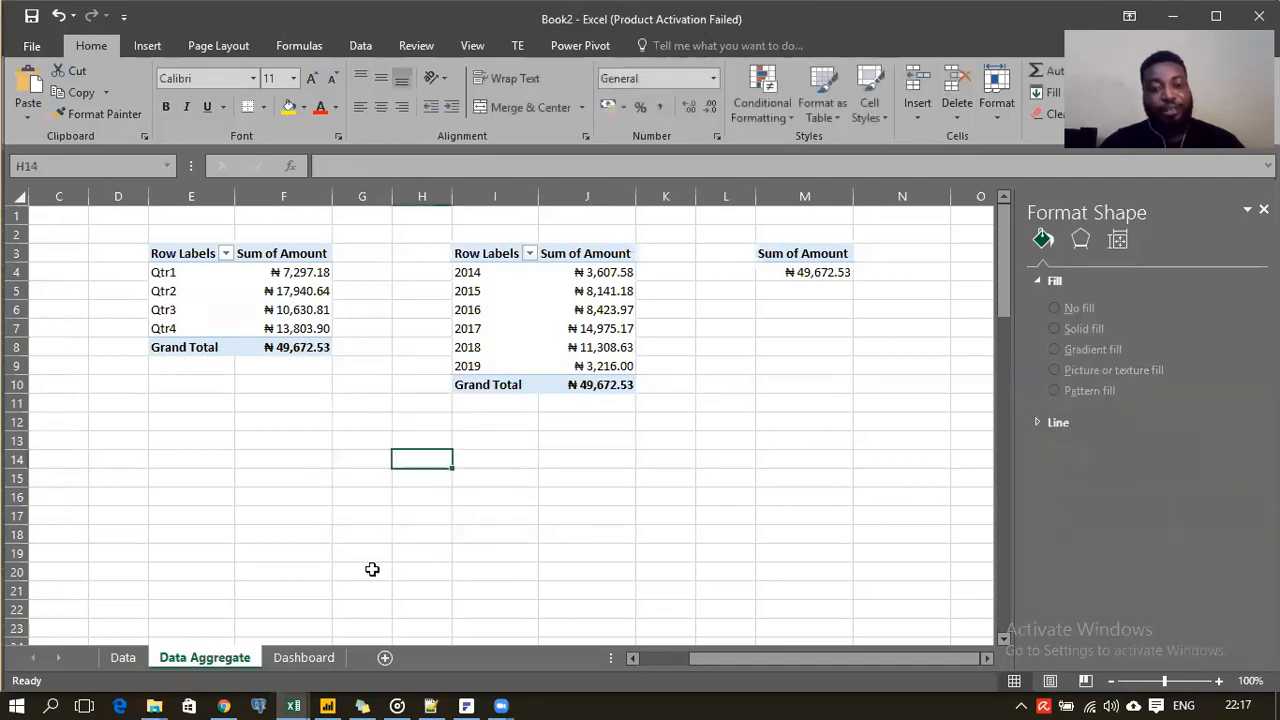
pyautogui.click(319, 657)
pyautogui.click(316, 511)
pyautogui.hotkey('ctrl', 'v')
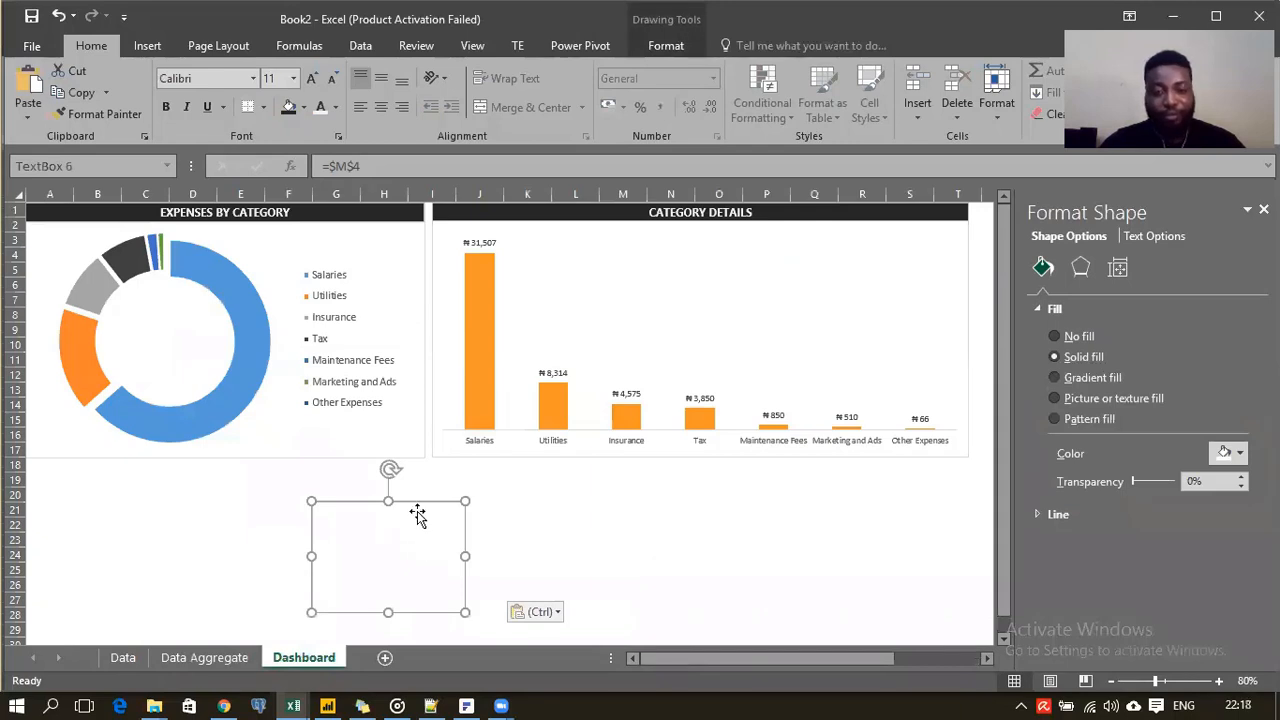
pyautogui.moveTo(420, 509); pyautogui.dragTo(324, 482)
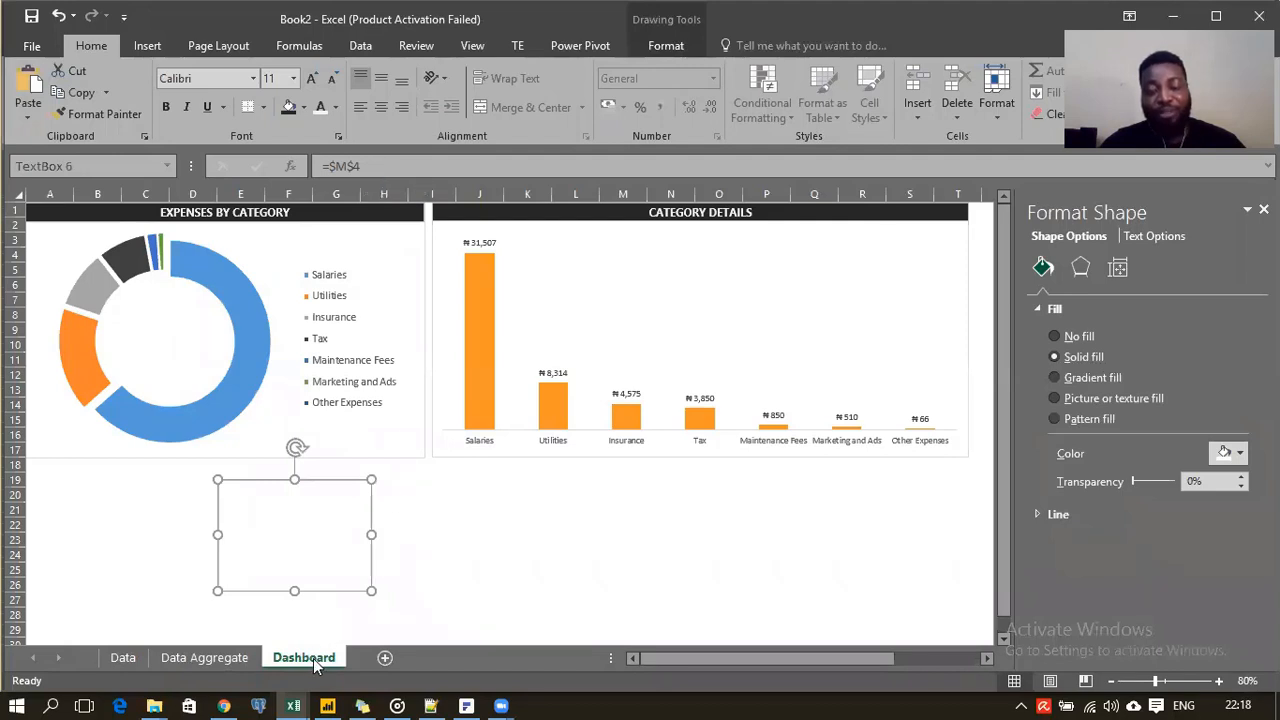
# Step: Relink the Dashboard text box to the standalone Sum of Amount total with the formula ='Data Aggregate'!$M$4
pyautogui.click(376, 167)
pyautogui.press('BackSpace')
pyautogui.press('BackSpace')
pyautogui.press('BackSpace')
pyautogui.press('BackSpace')
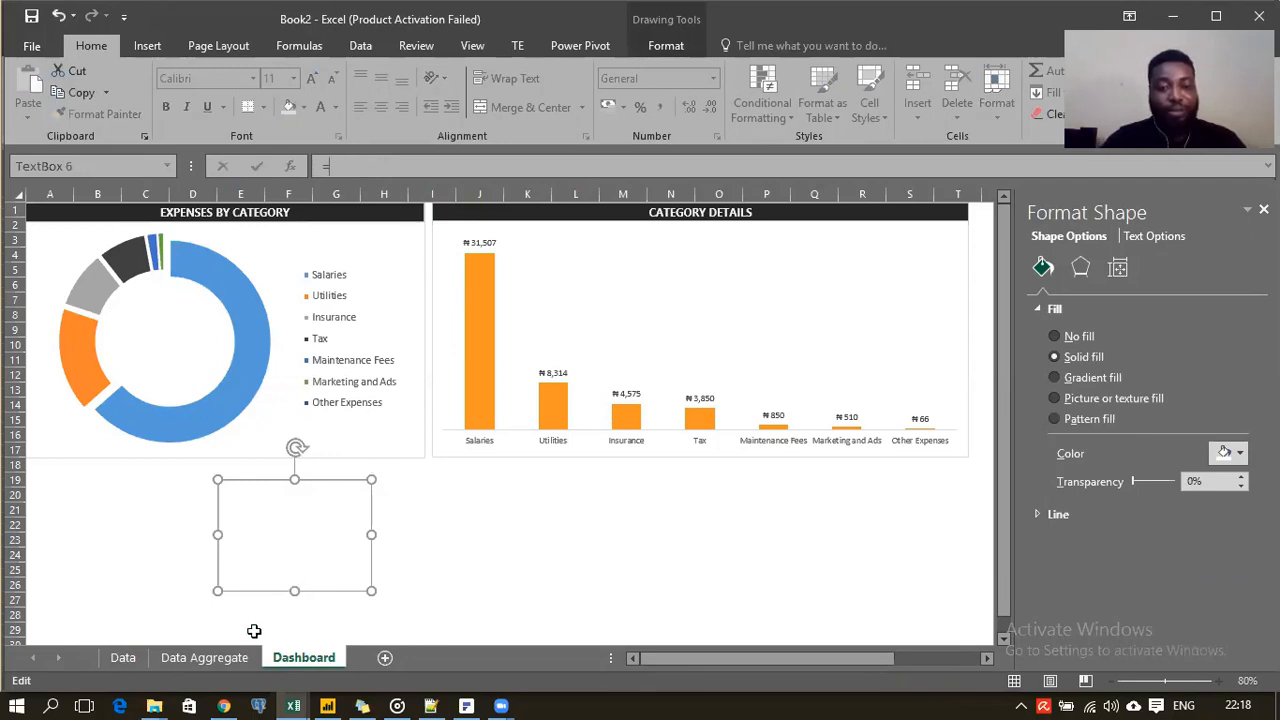
pyautogui.click(208, 656)
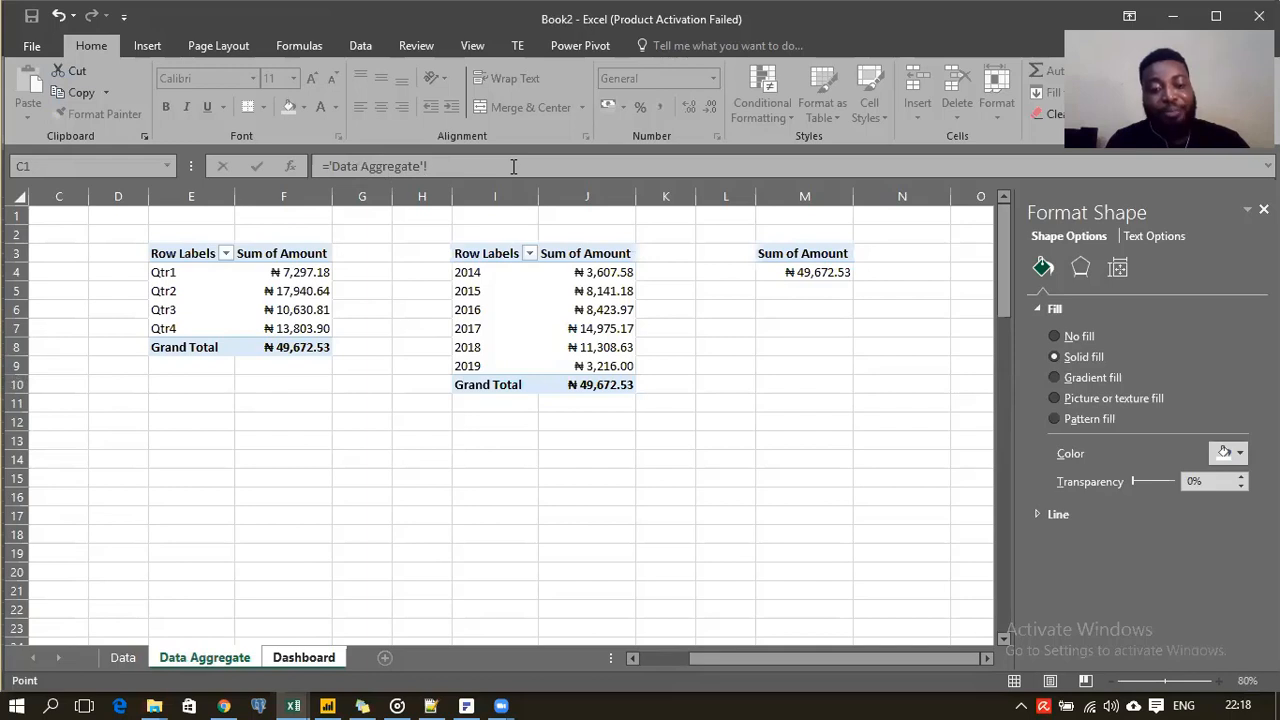
pyautogui.write('M$')
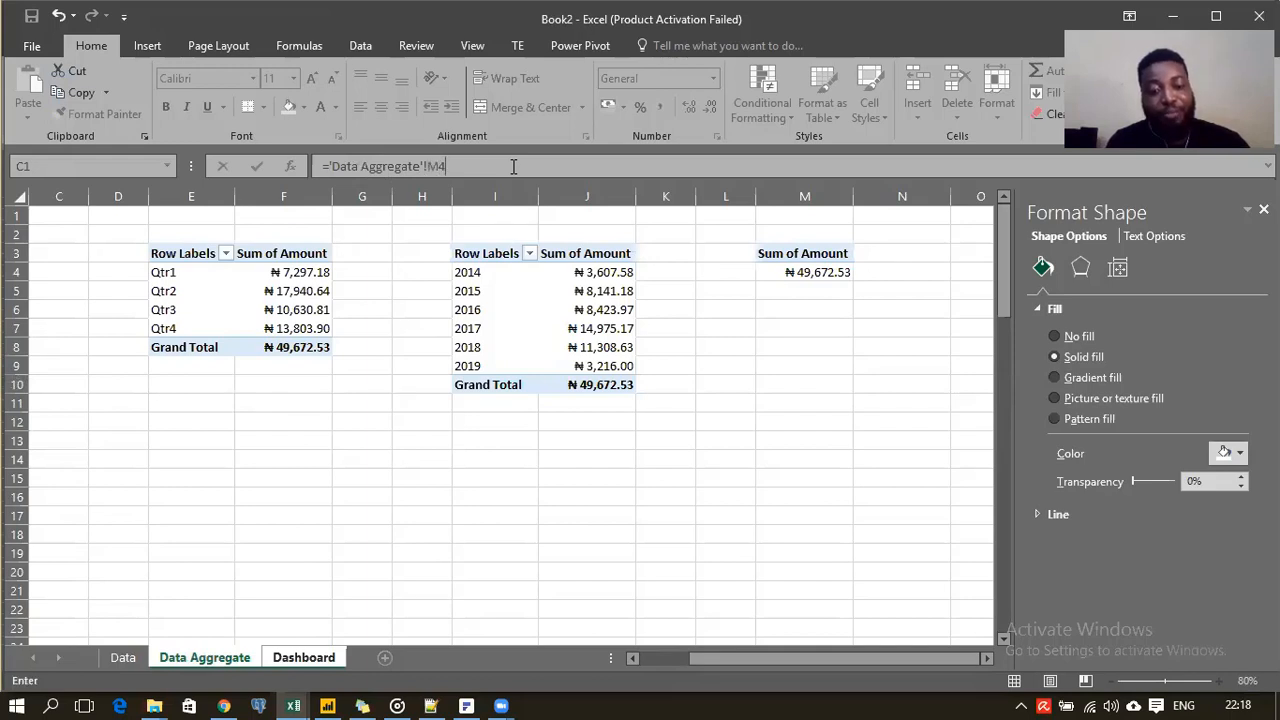
pyautogui.write('4')
pyautogui.press('Return')
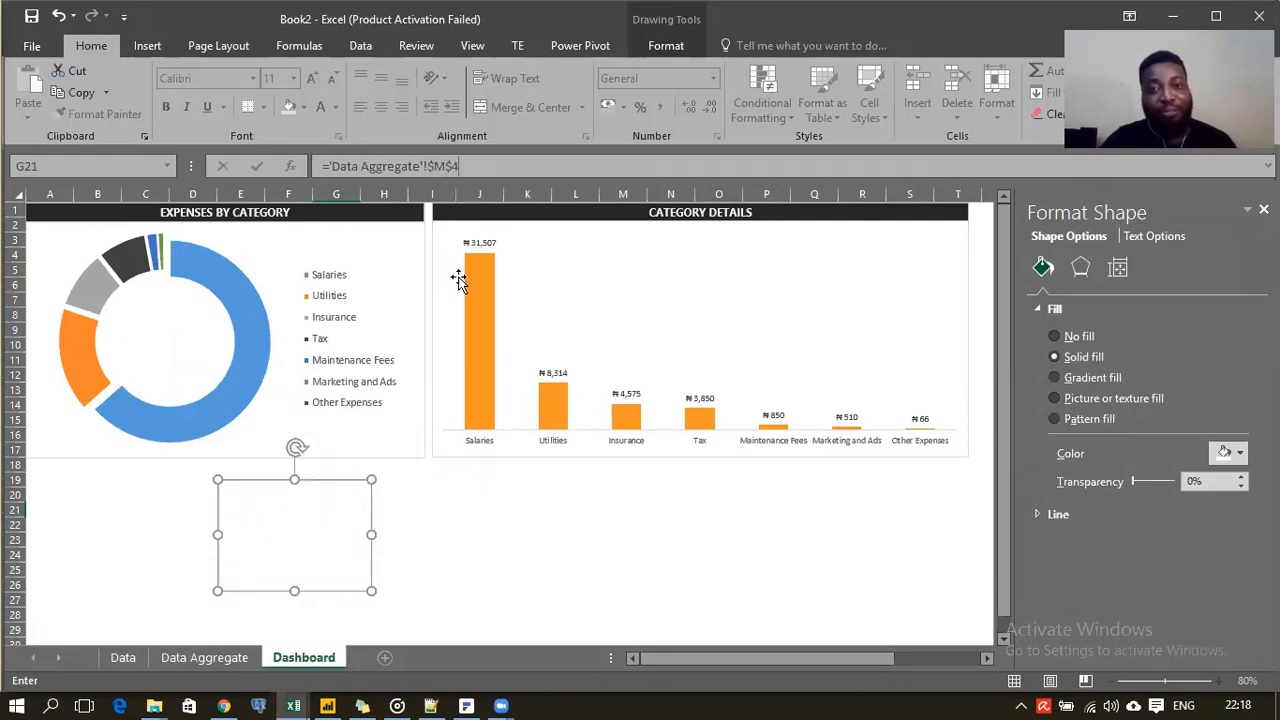
pyautogui.press('Return')
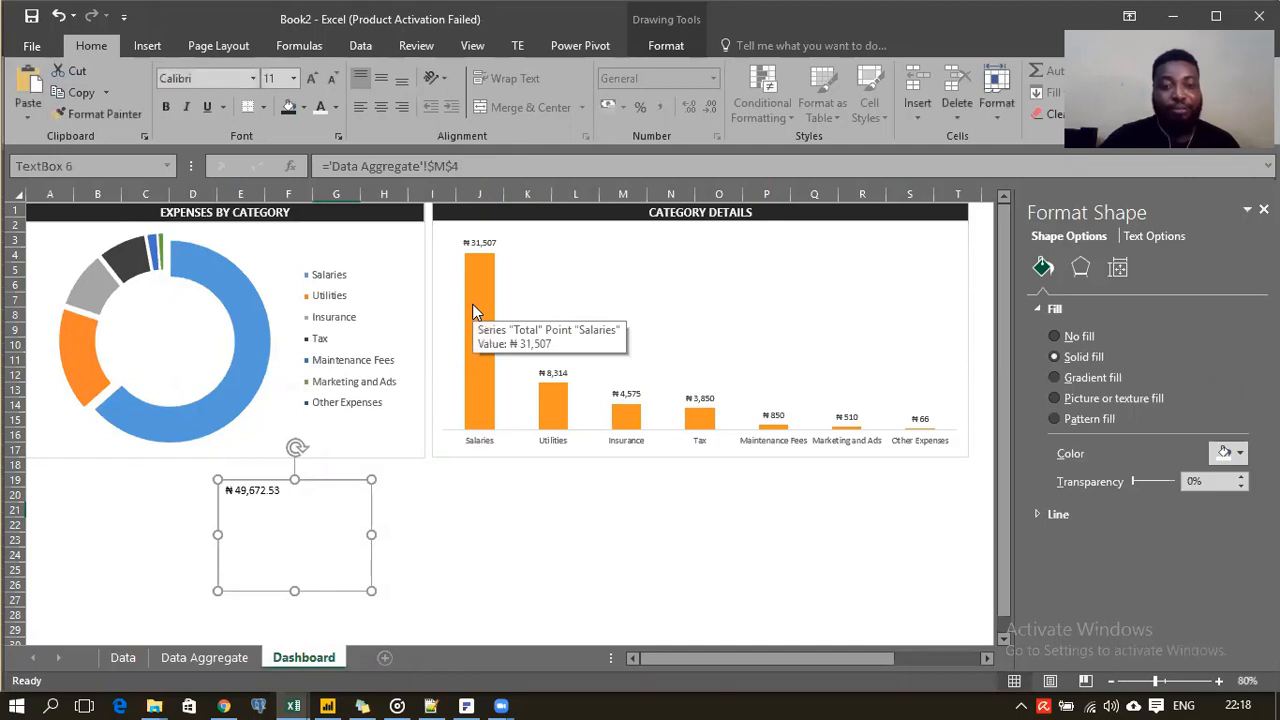
# Step: Centre the total vertically and horizontally in its text box and set its font to Segoe UI
pyautogui.click(384, 79)
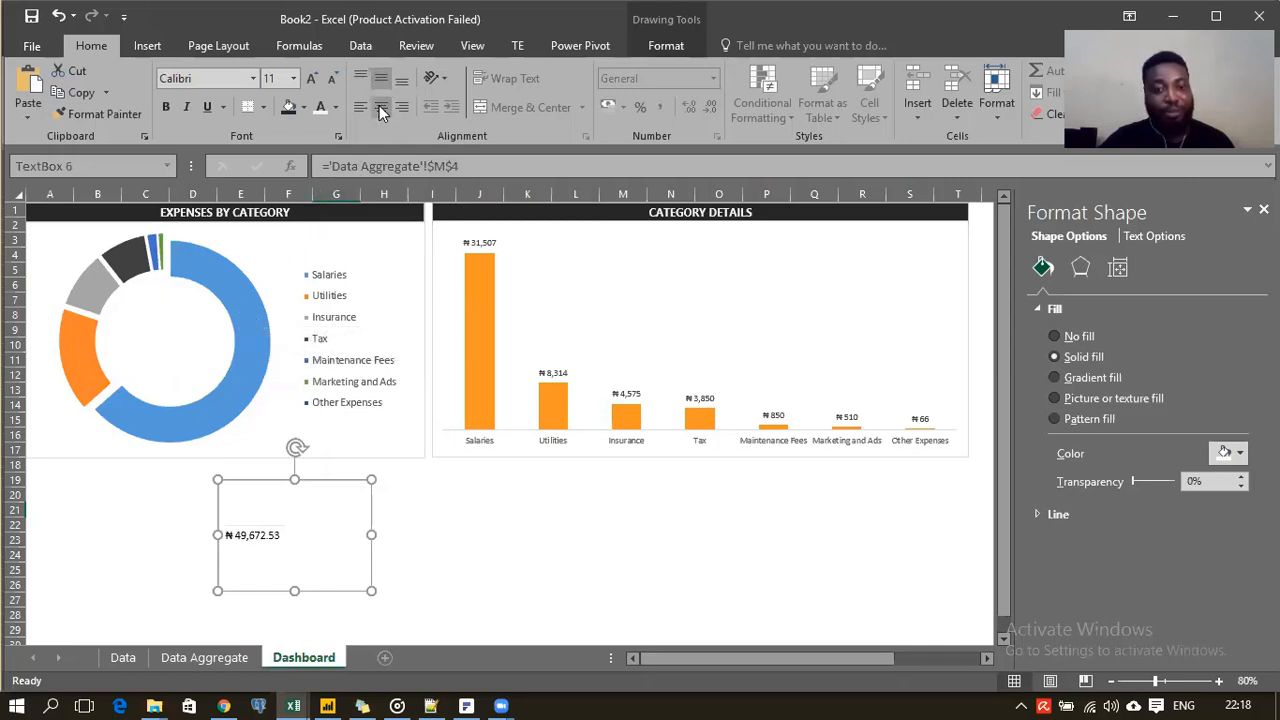
pyautogui.click(382, 108)
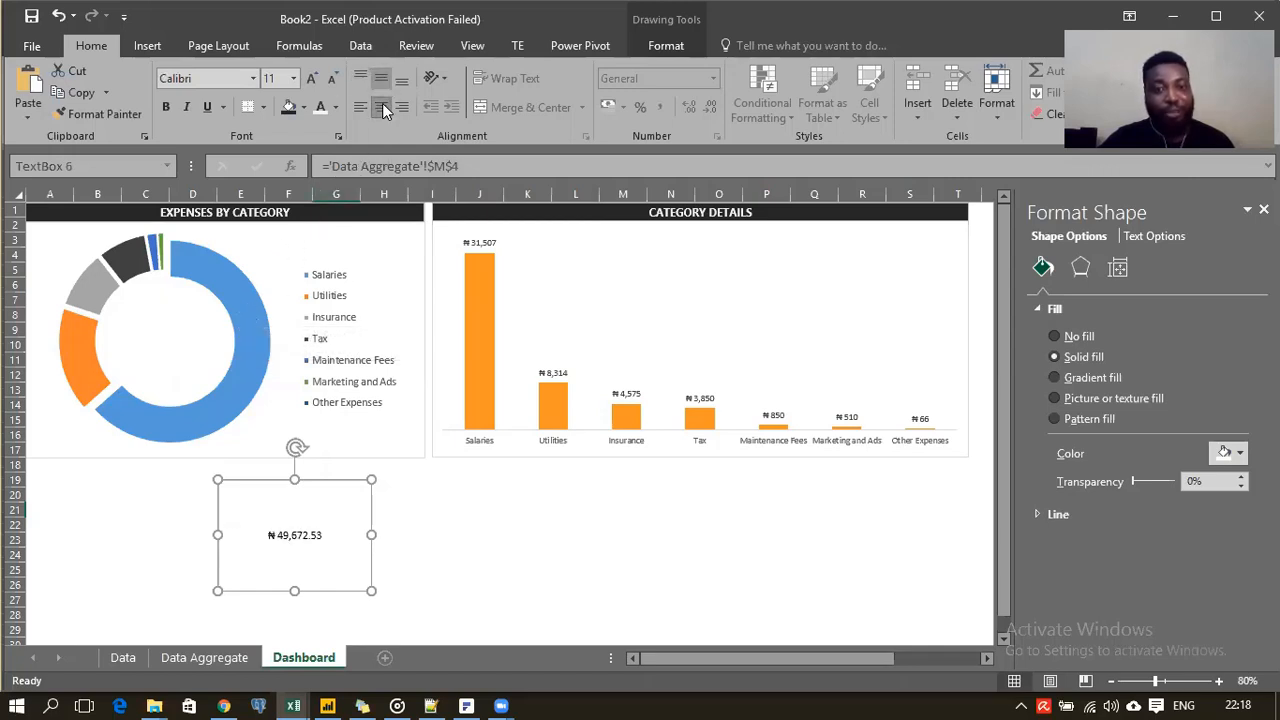
pyautogui.click(230, 77)
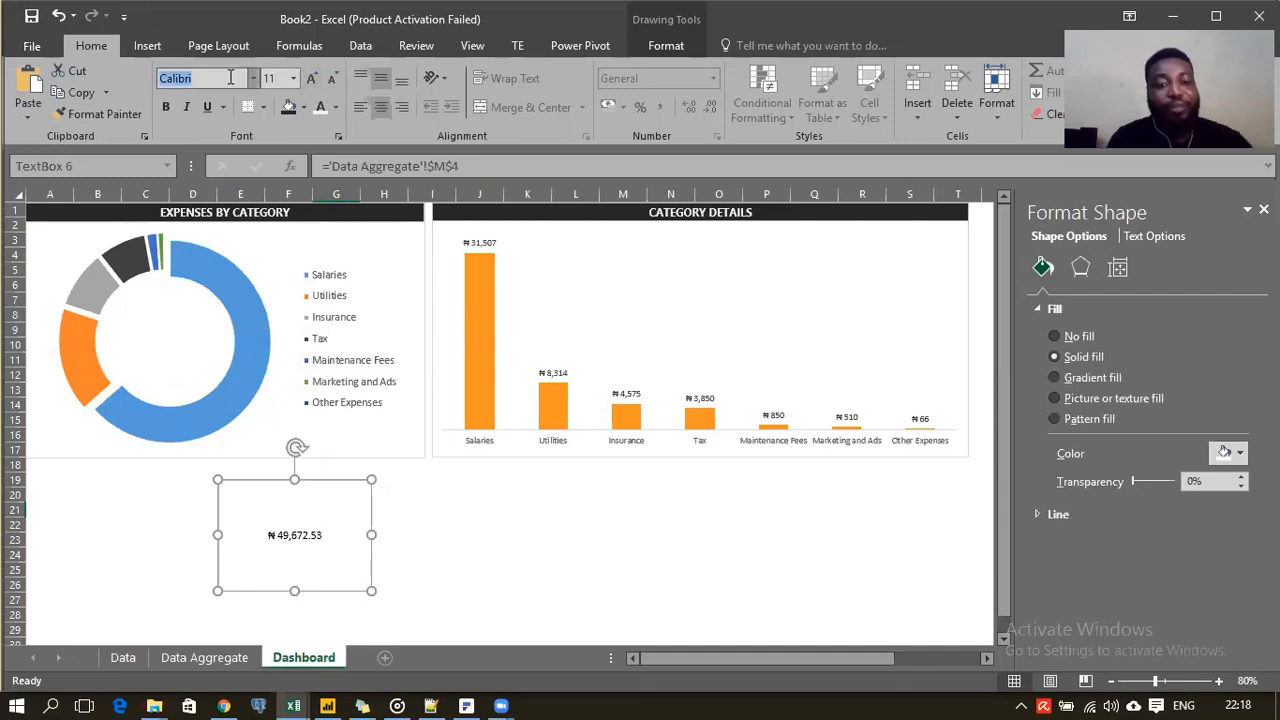
pyautogui.write('se')
pyautogui.press('Return')
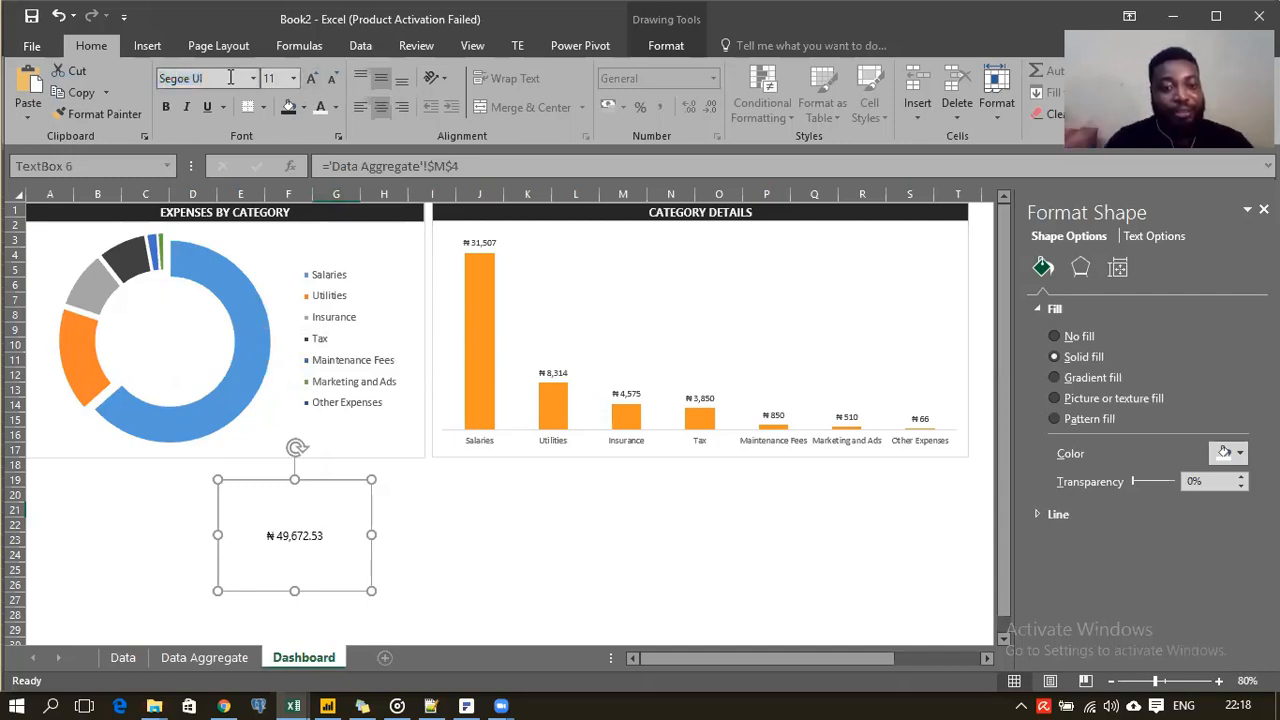
# Step: Make the total in the text box bold and set its font size to 16
pyautogui.click(174, 107)
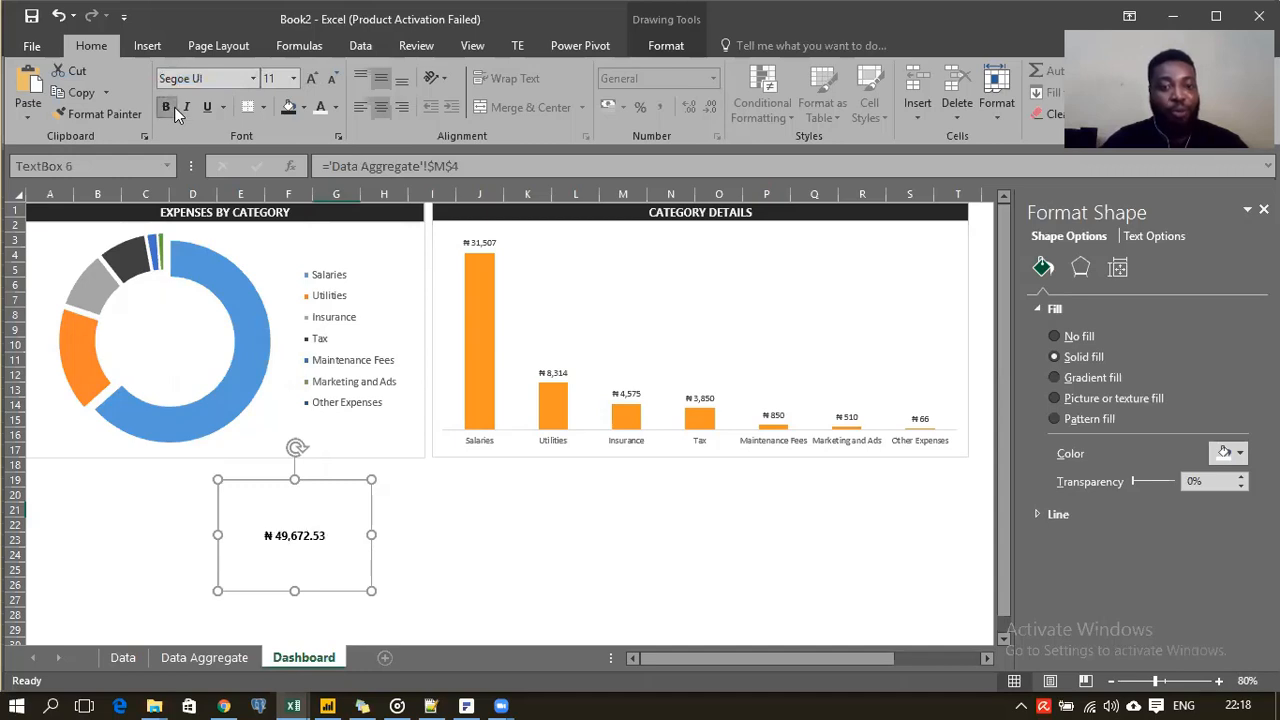
pyautogui.click(309, 77)
pyautogui.click(309, 77)
pyautogui.click(309, 77)
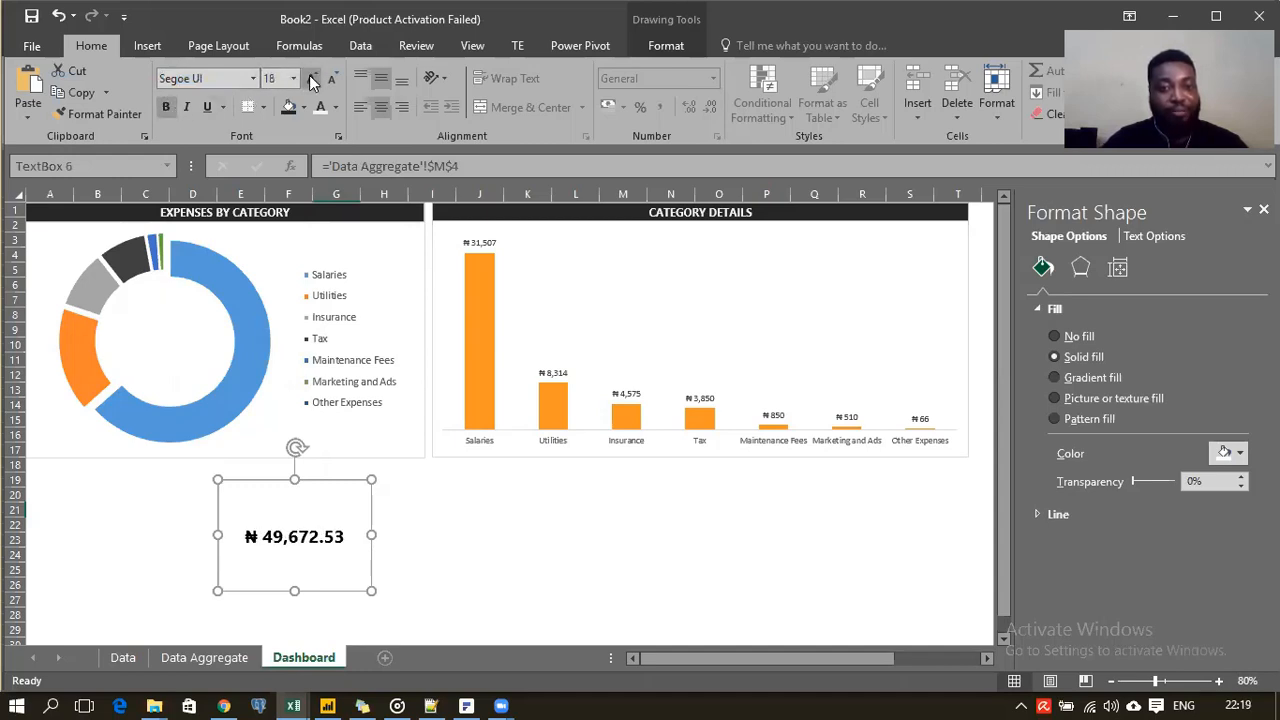
pyautogui.click(334, 81)
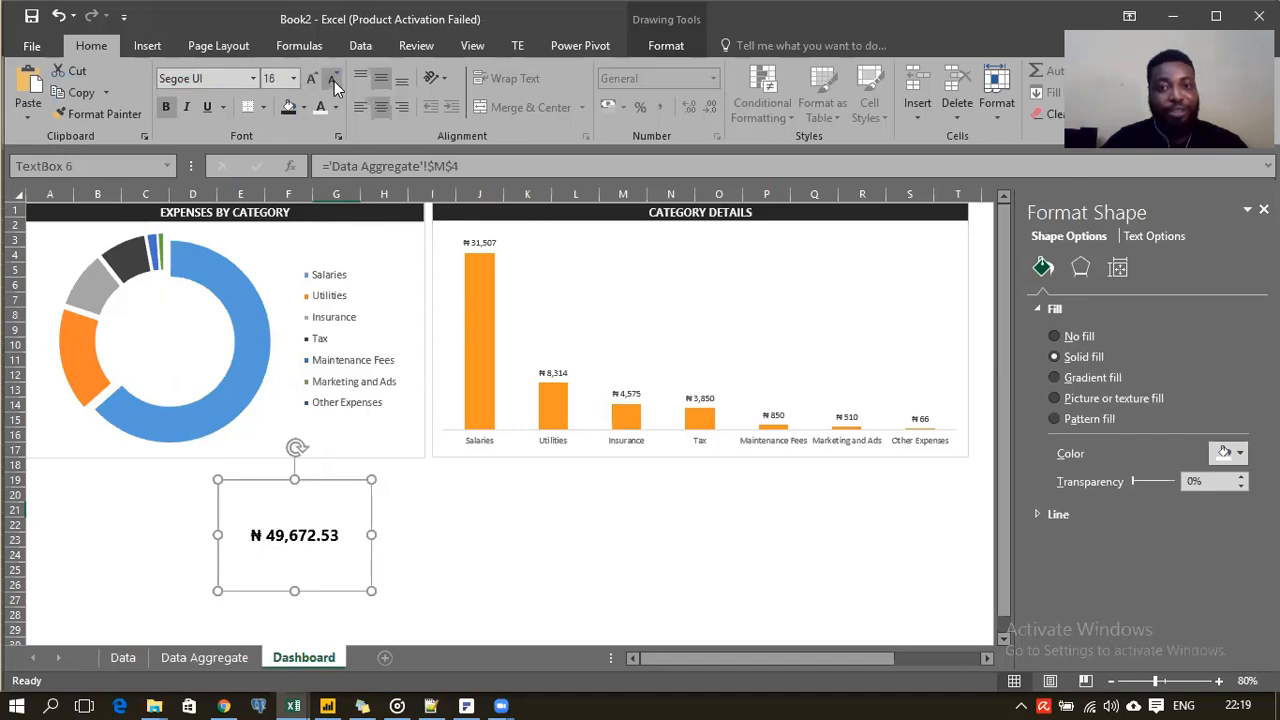
# Step: Format the standalone Sum of Amount total in cell M4 of the Data Aggregate sheet to show no decimal places
pyautogui.click(220, 662)
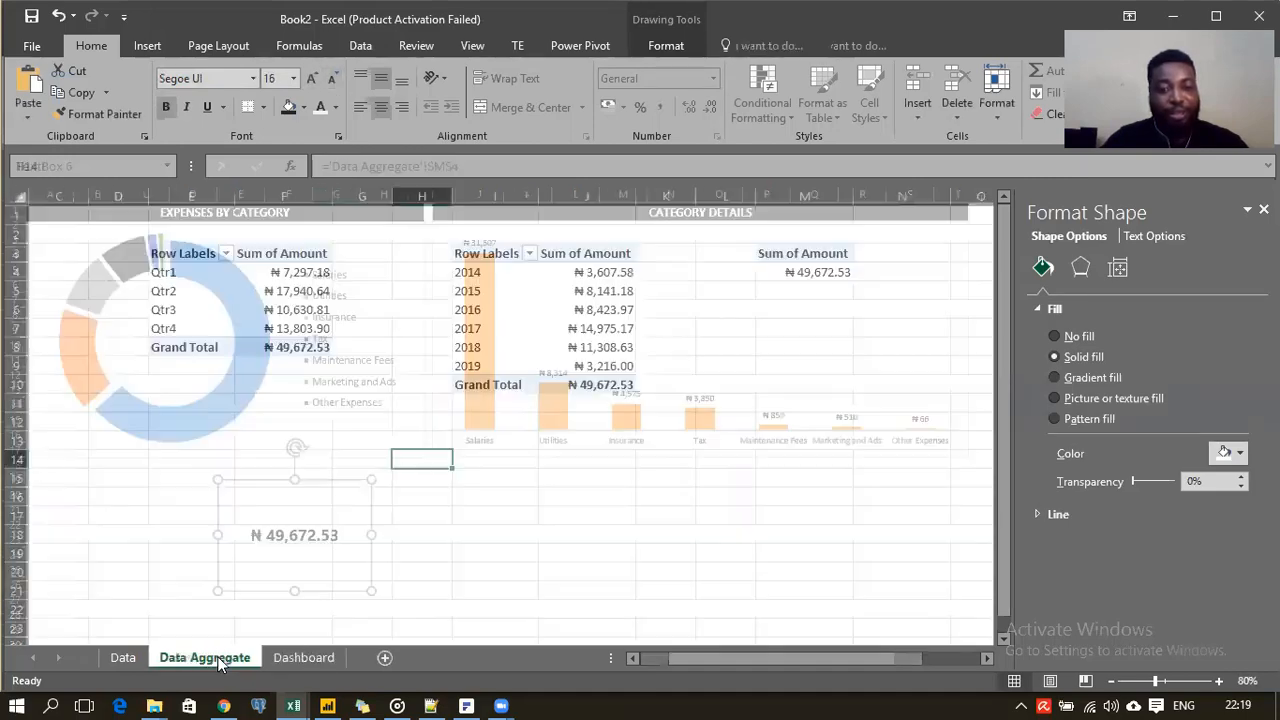
pyautogui.click(803, 272)
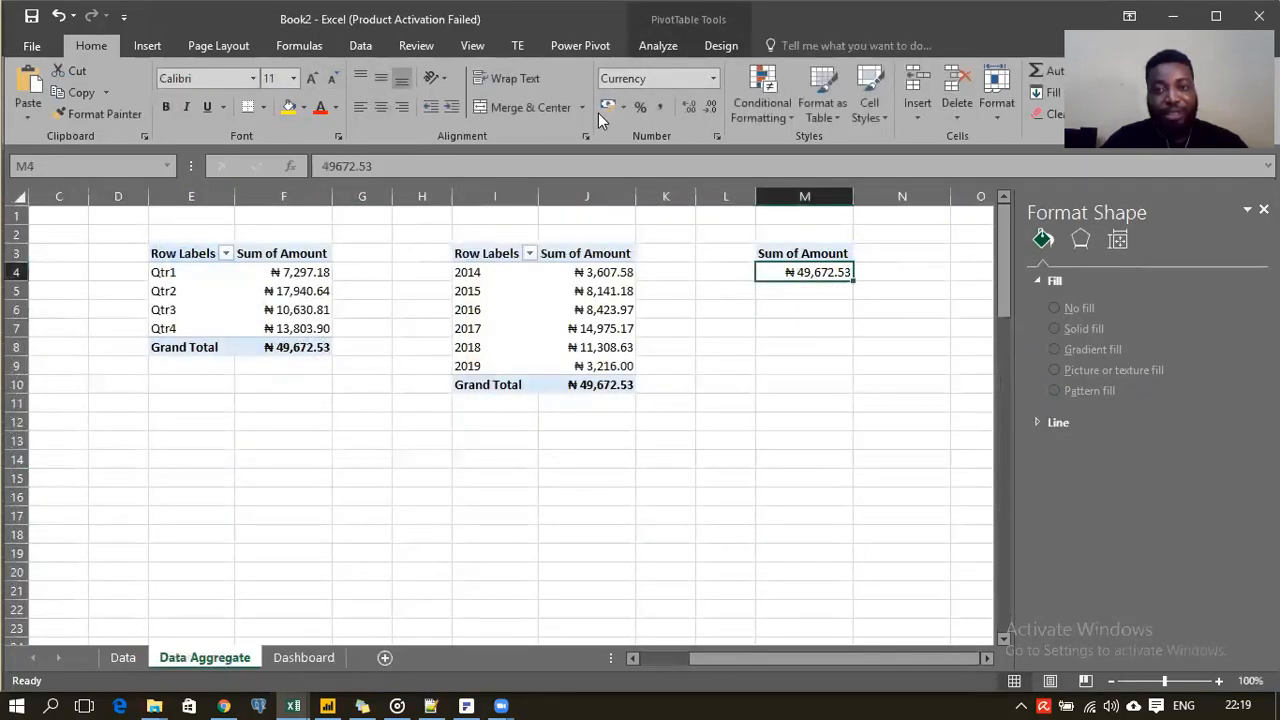
pyautogui.click(707, 110)
pyautogui.click(707, 110)
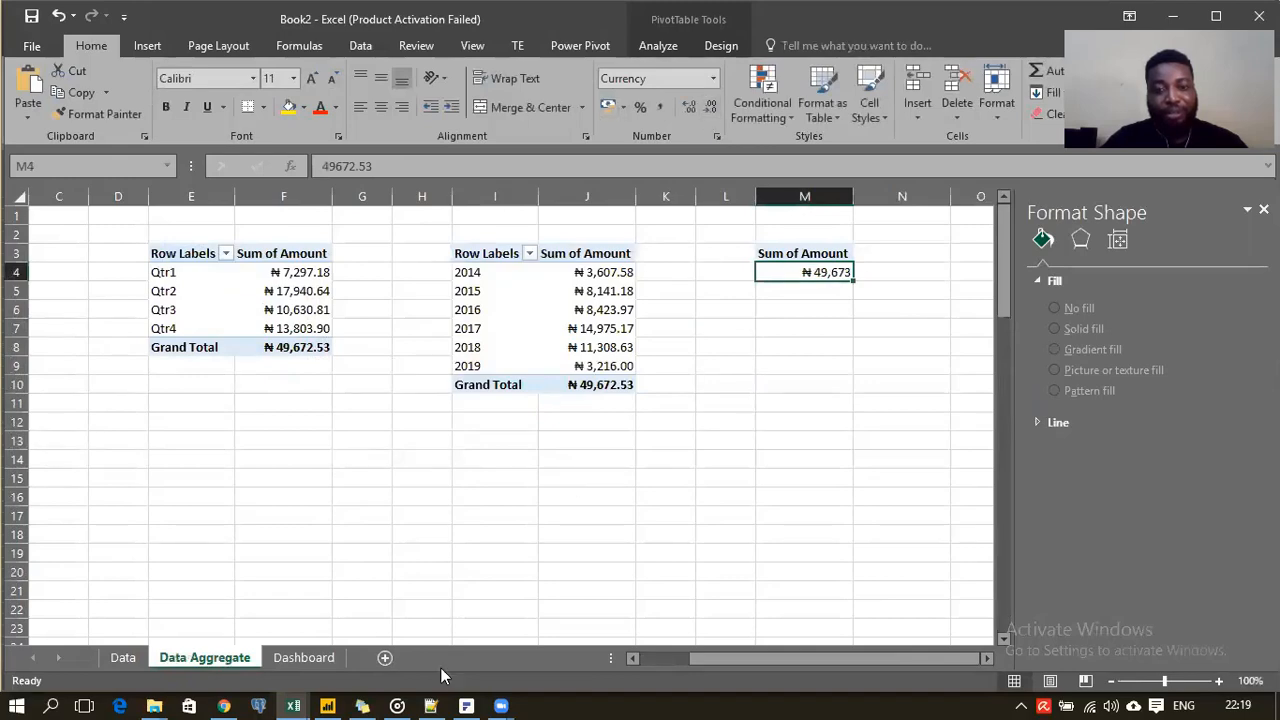
# Step: Shrink the Dashboard's total text box to about 1.91 by 4.17 cm and colour its text a dark grey shade of black
pyautogui.click(304, 657)
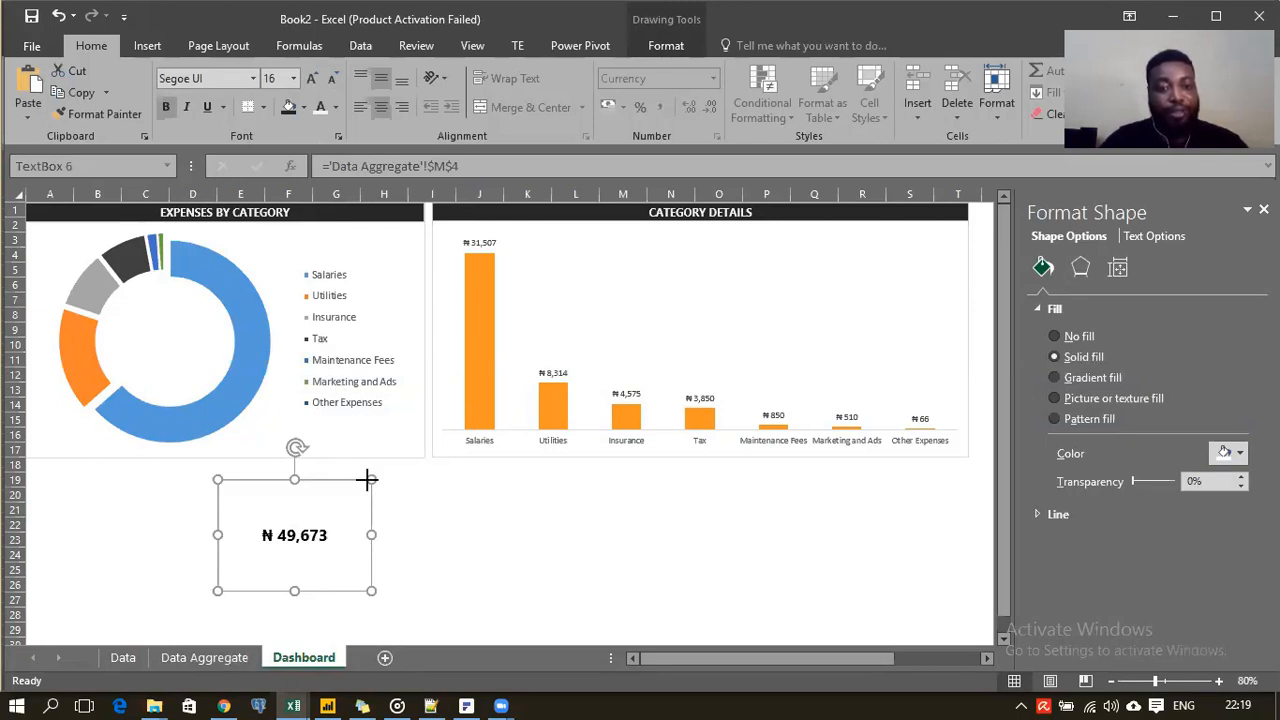
pyautogui.moveTo(367, 480); pyautogui.dragTo(337, 536)
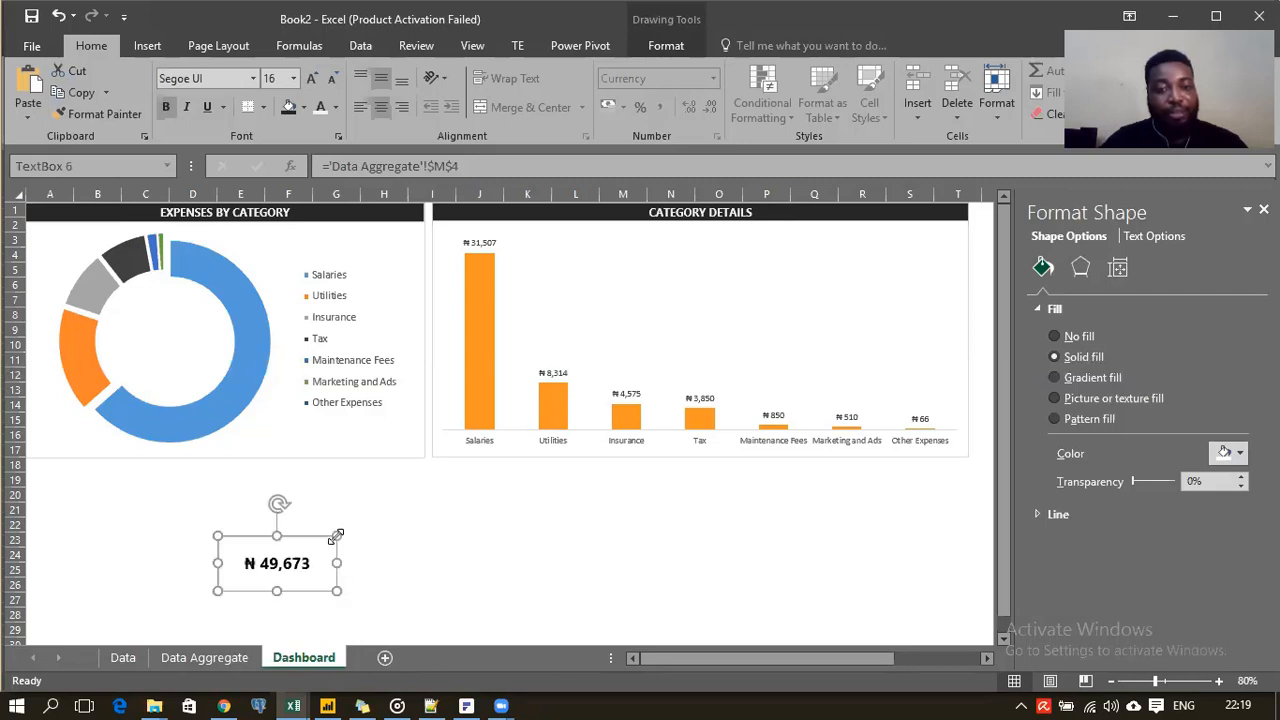
pyautogui.click(332, 107)
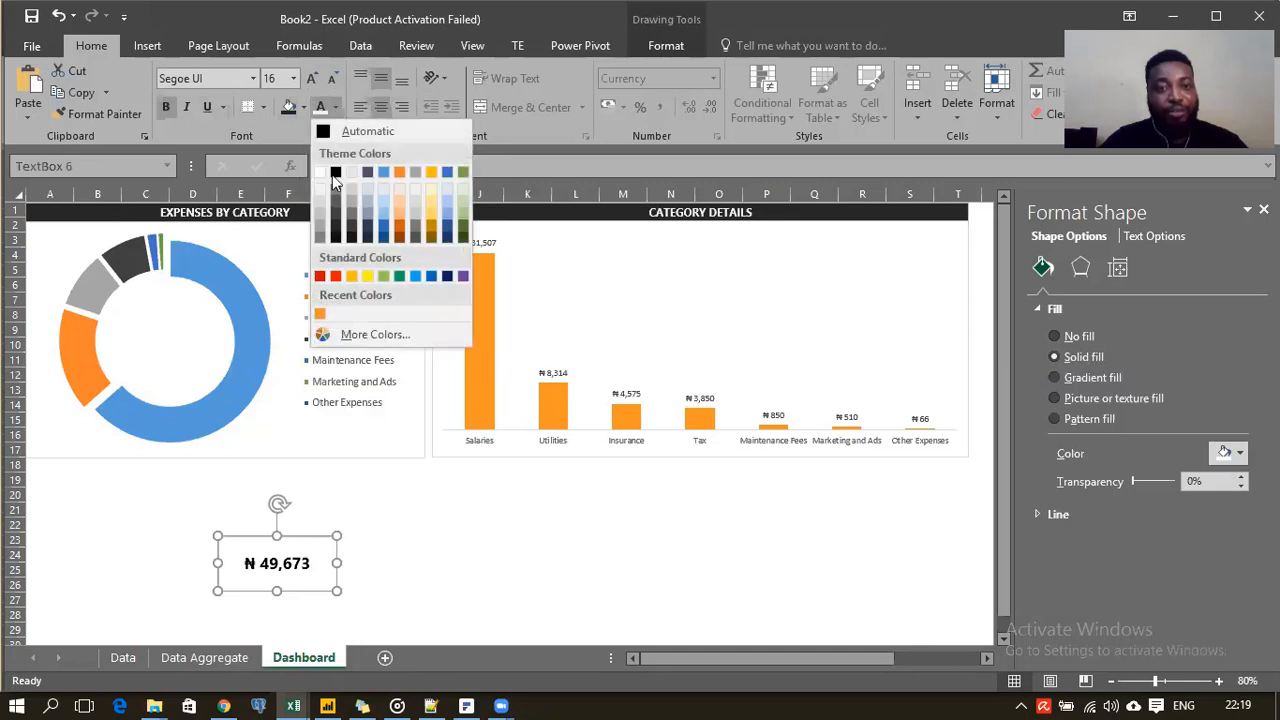
pyautogui.click(336, 228)
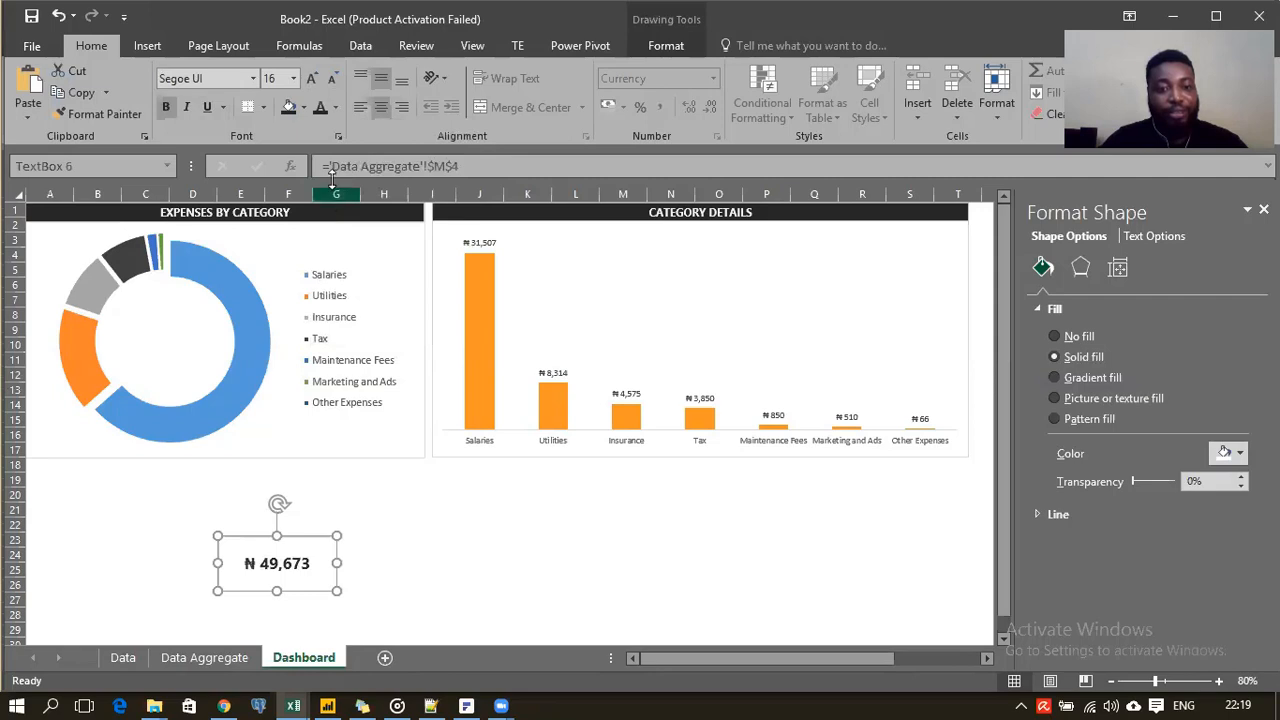
pyautogui.click(335, 105)
pyautogui.click(338, 220)
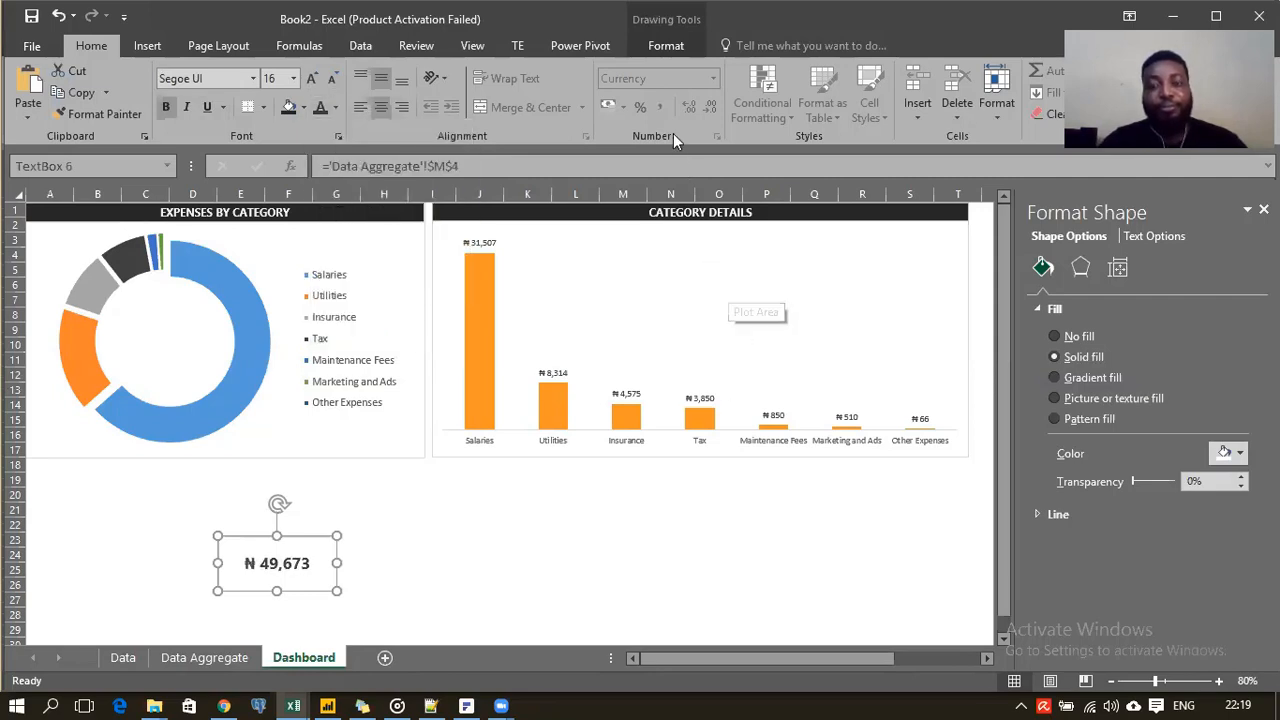
# Step: Remove the total text box's outline and fill and position it in the centre of the doughnut ring
pyautogui.click(666, 46)
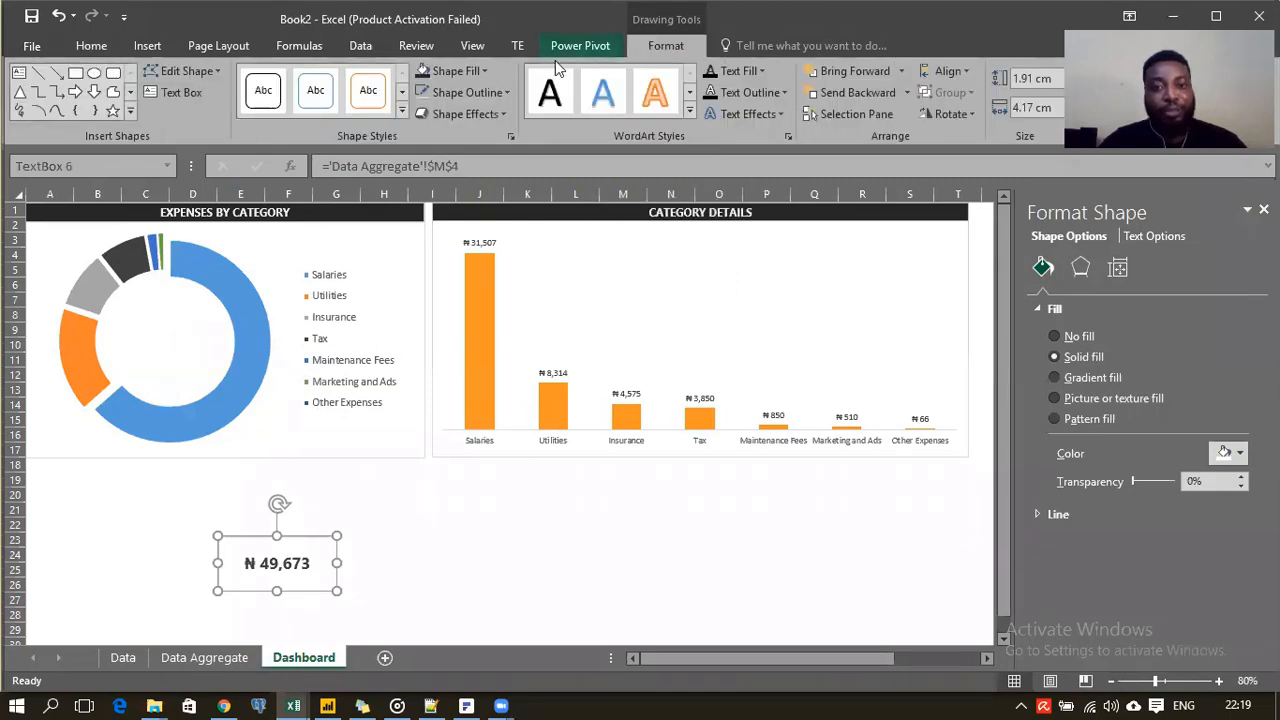
pyautogui.click(484, 94)
pyautogui.click(461, 313)
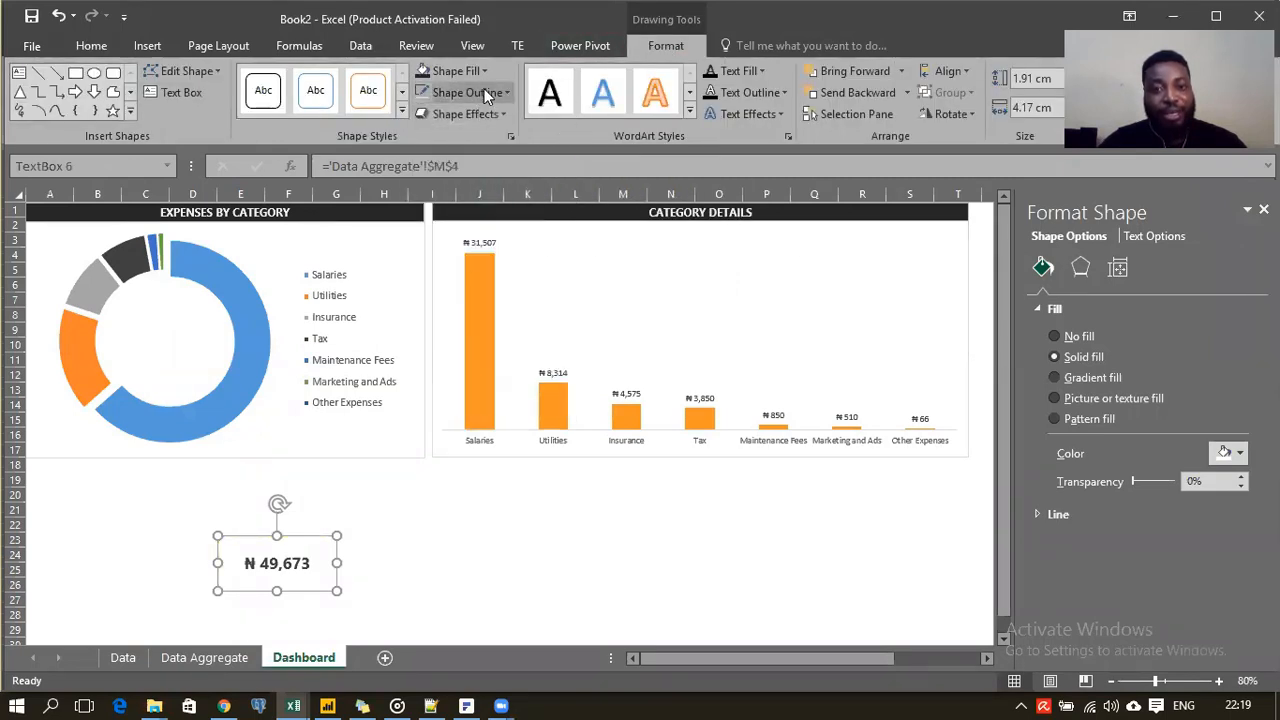
pyautogui.click(484, 94)
pyautogui.click(454, 291)
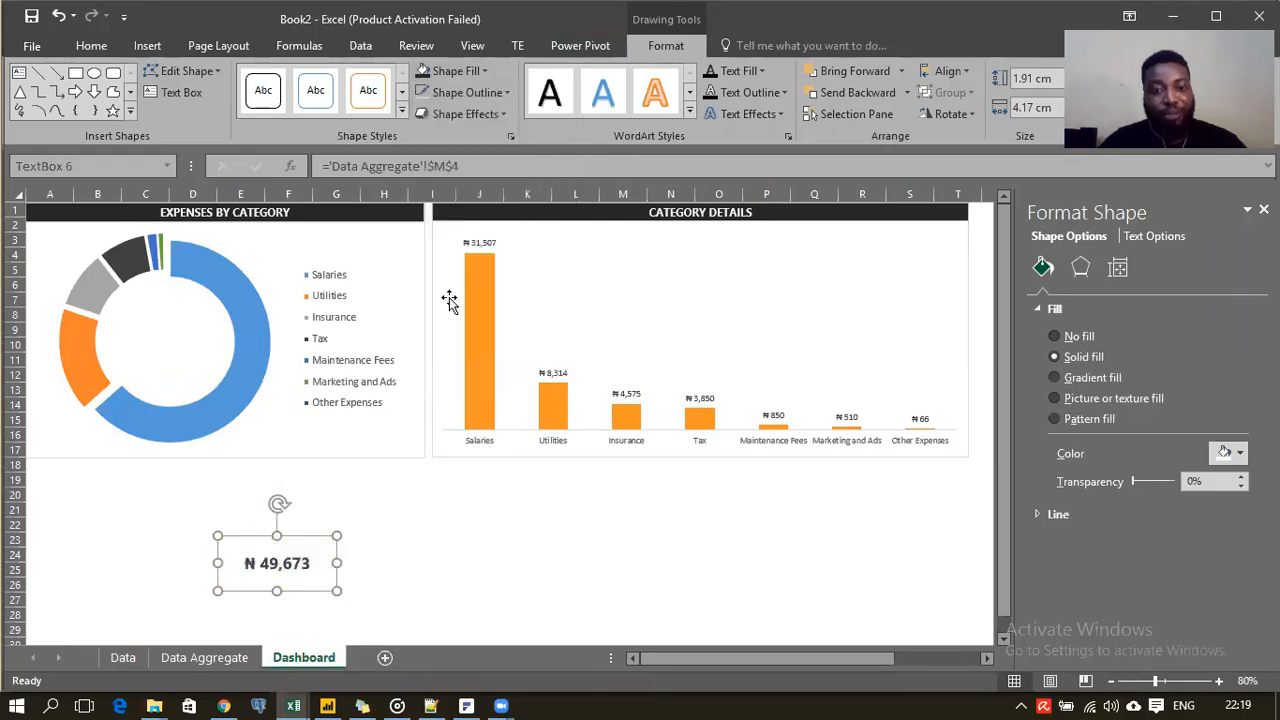
pyautogui.moveTo(311, 534); pyautogui.dragTo(194, 314)
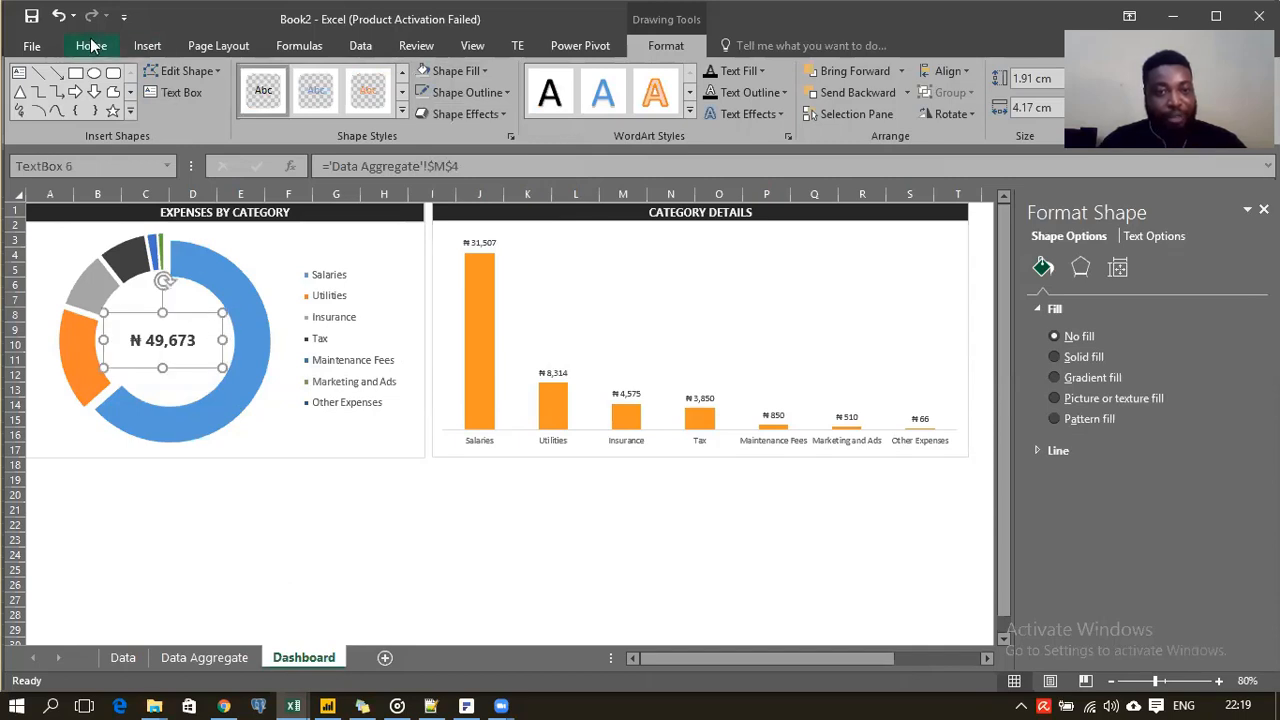
# Step: Set the total's font size to 20 and widen its text box equally on both sides within the doughnut
pyautogui.click(90, 46)
pyautogui.click(316, 82)
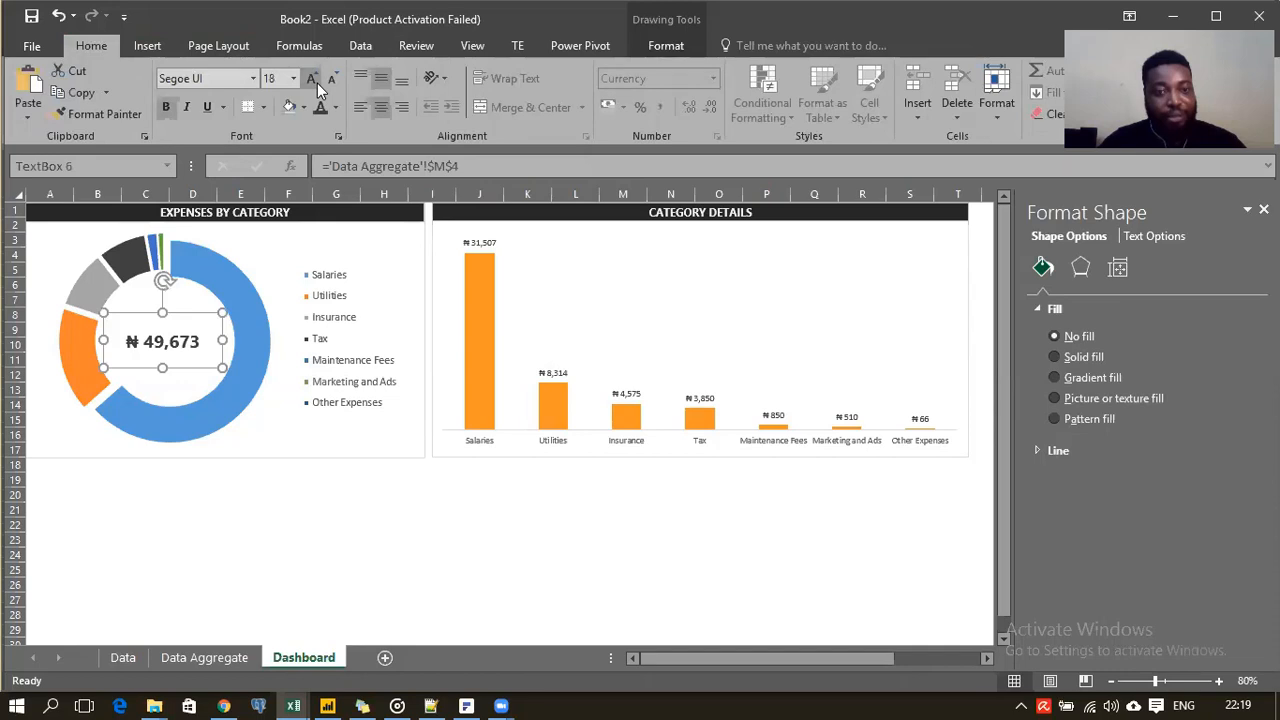
pyautogui.click(317, 83)
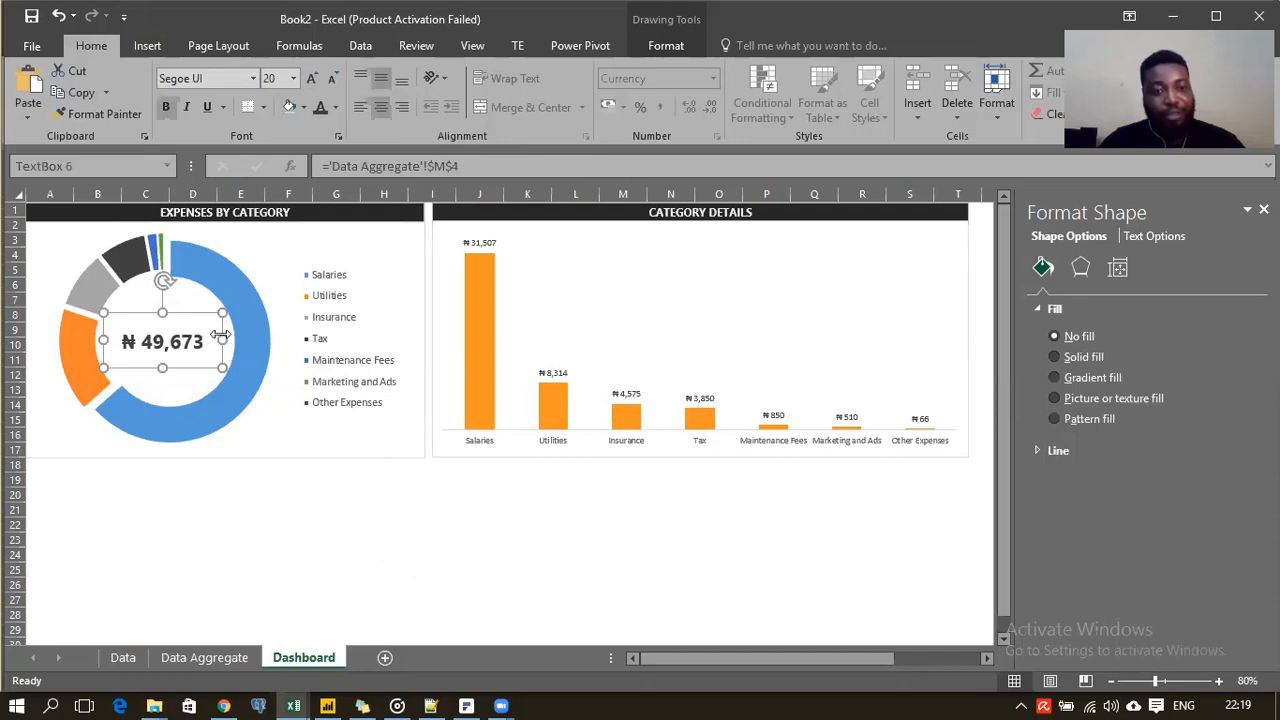
pyautogui.moveTo(222, 336); pyautogui.dragTo(240, 335)
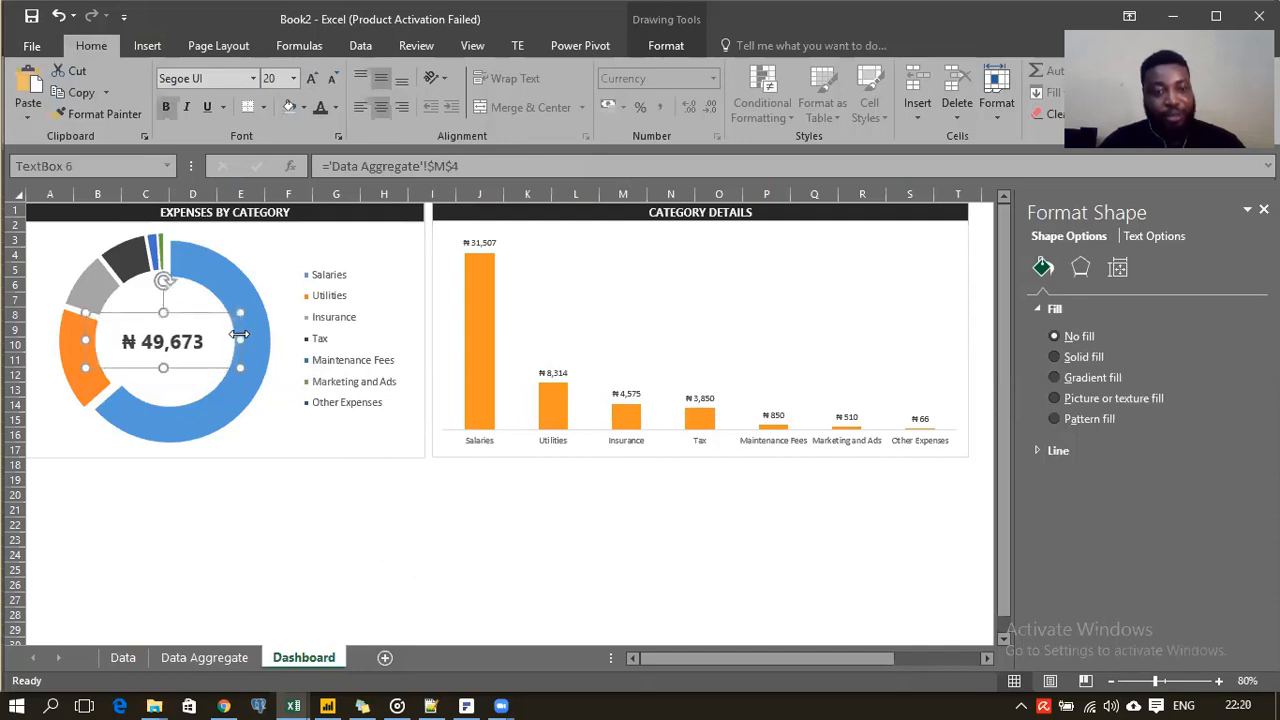
pyautogui.click(380, 568)
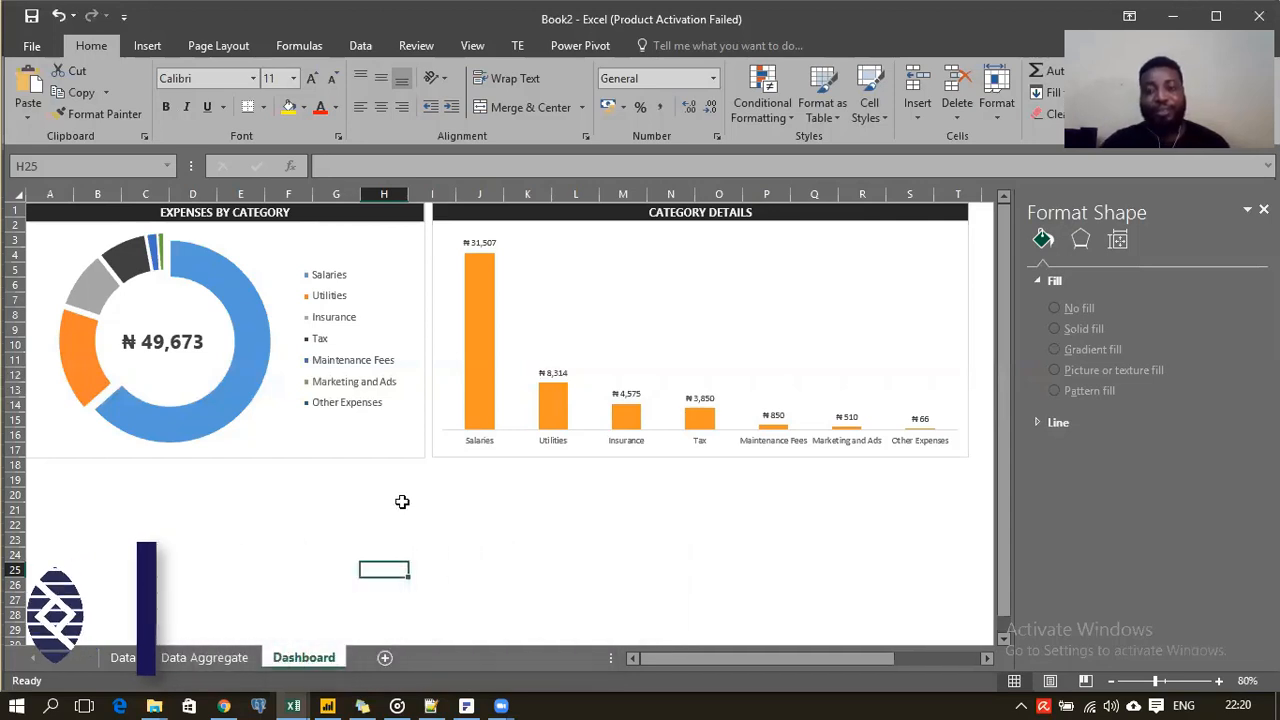
pyautogui.click(1263, 209)
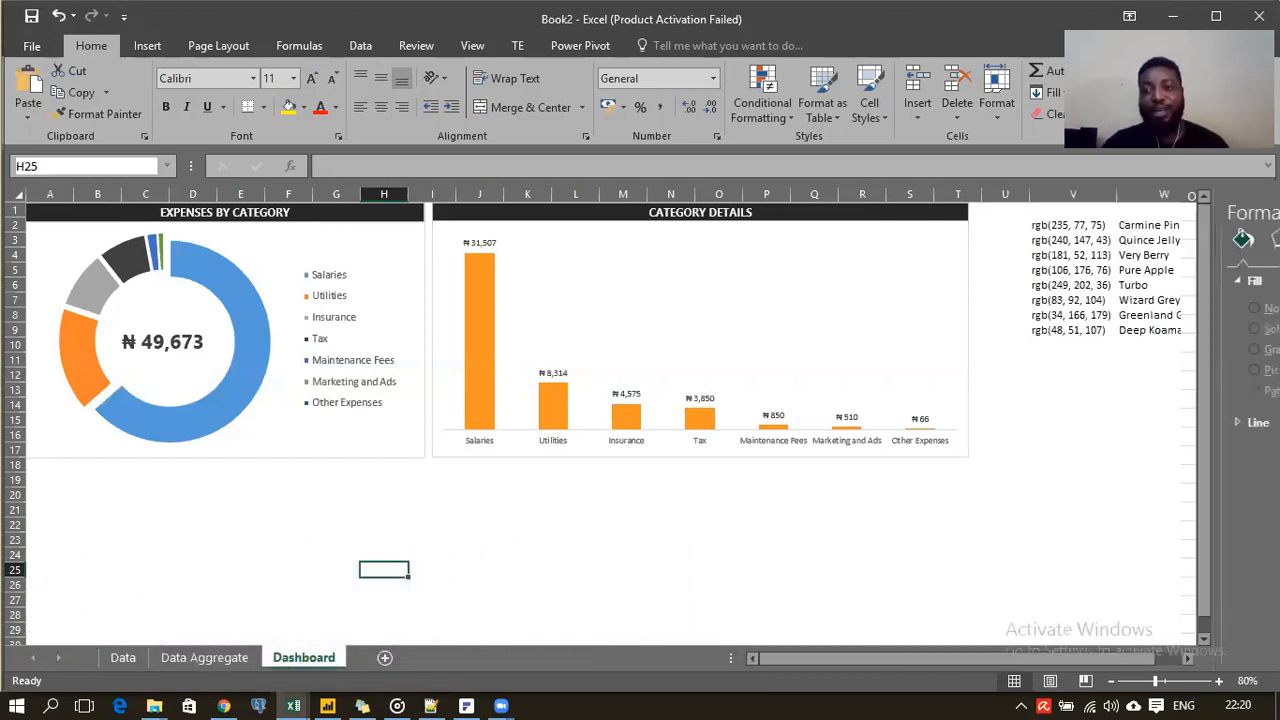